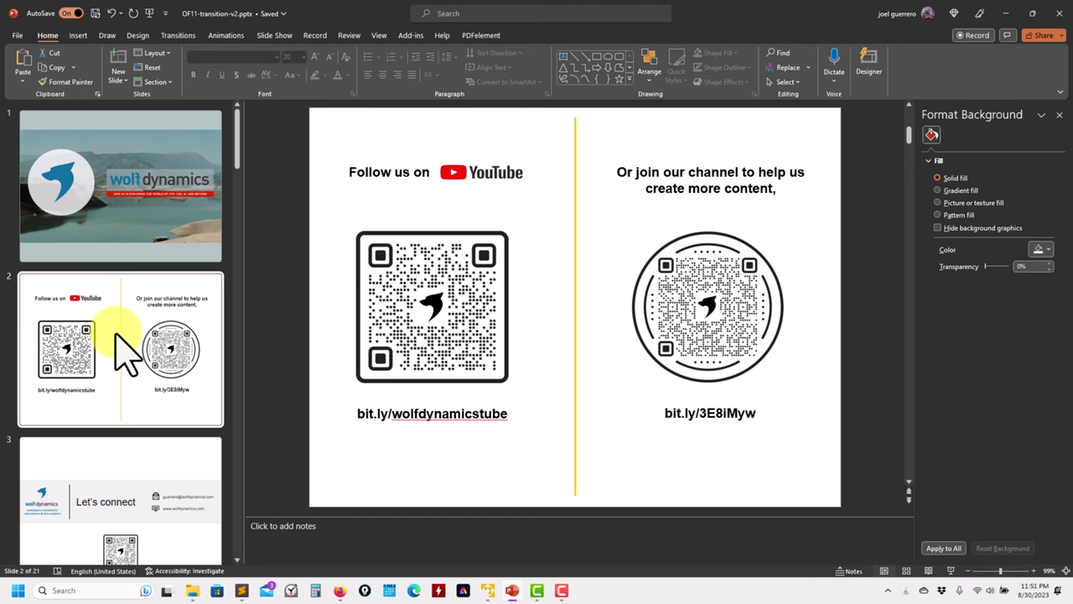
Go through the introductory slides and the Tutorial 1 driven cavity slides, including the mesh and validation plots.
key("Down")
key("Down")
key("Down")
key("Down")
key("Down")
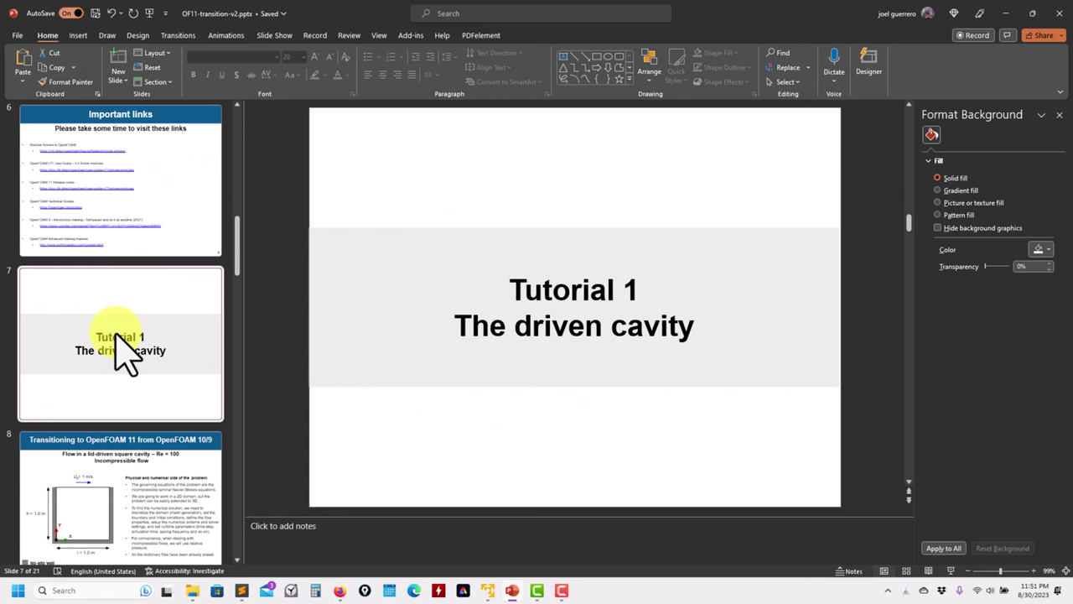
key("Down")
key("Down")
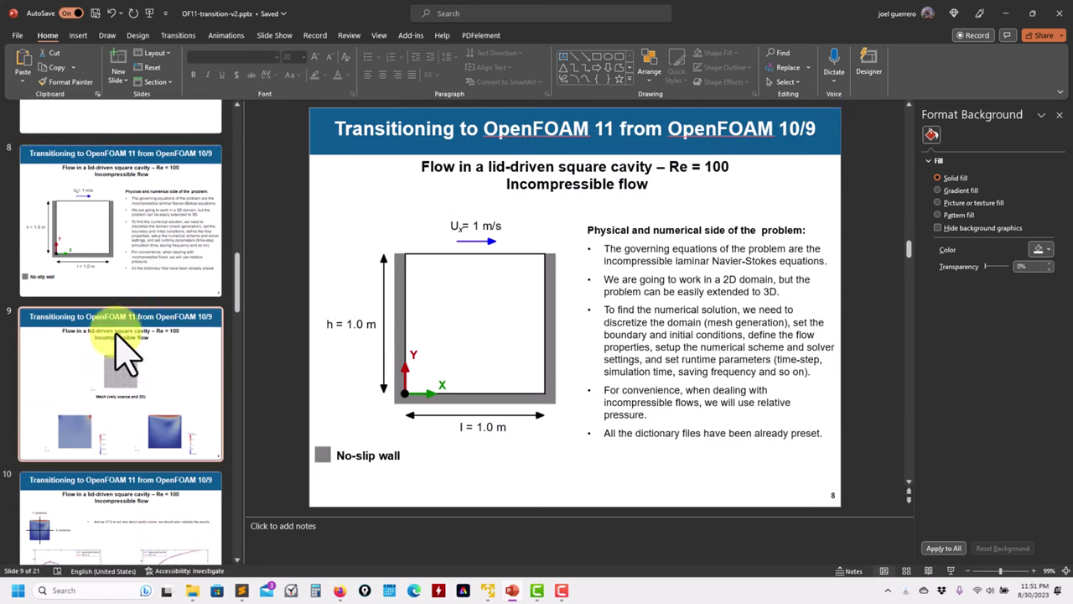
key("Down")
key("Down")
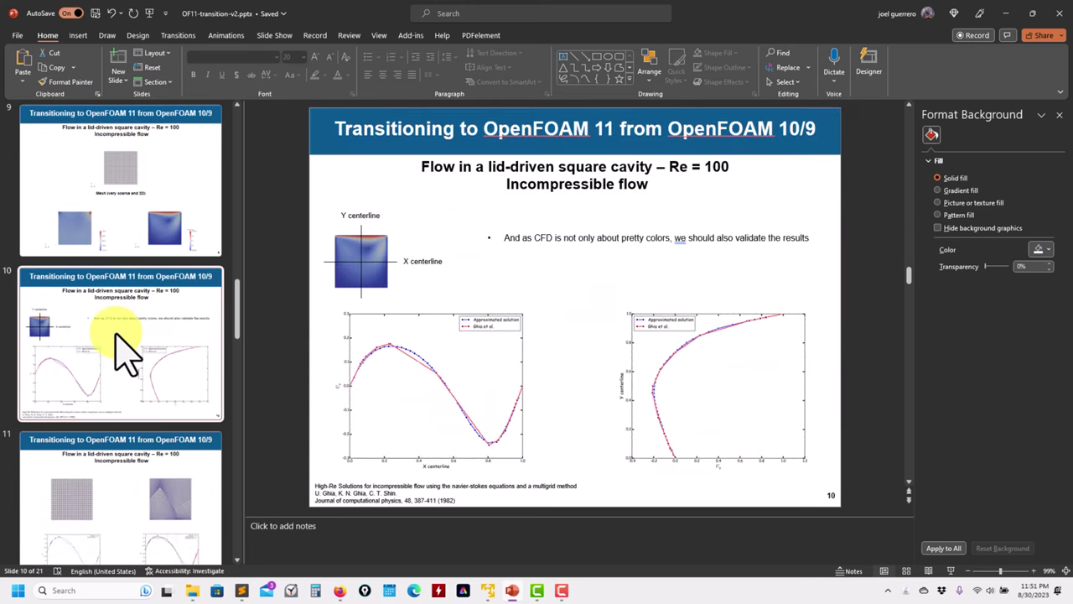
key("Down")
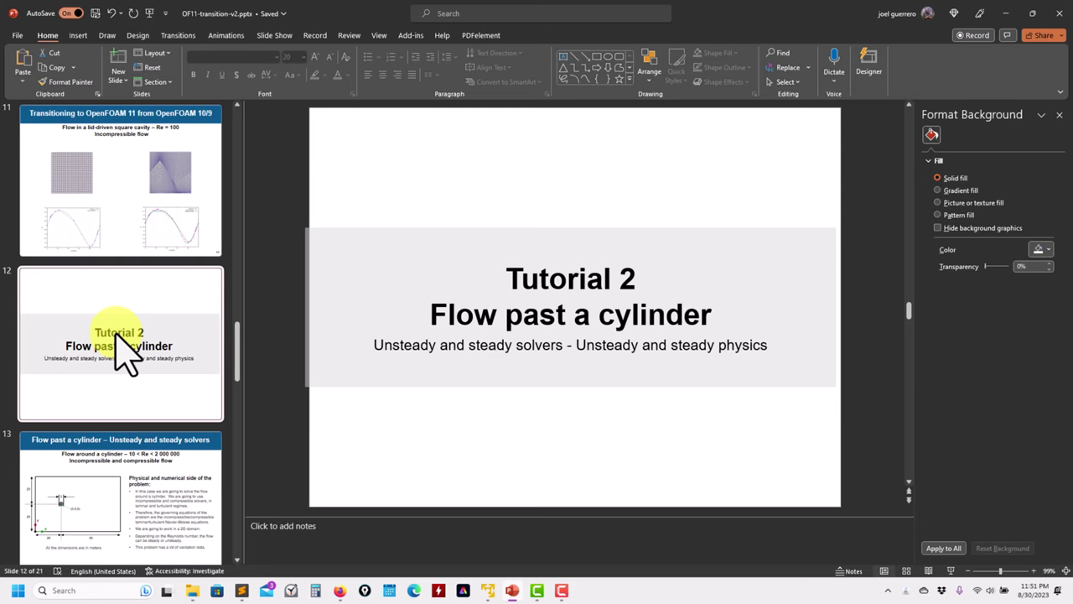
Review the cylinder slides of Tutorials 2 to 4, ending at the turbulent case on the last slide.
key("Down")
key("Down")
key("Down")
key("Down")
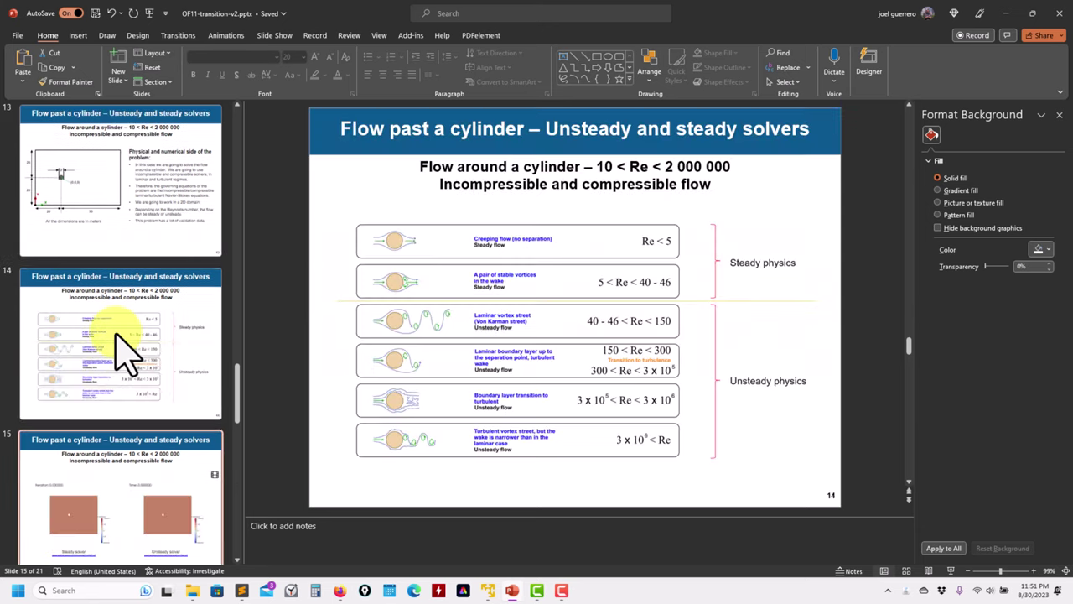
key("Down")
key("Down")
key("Down")
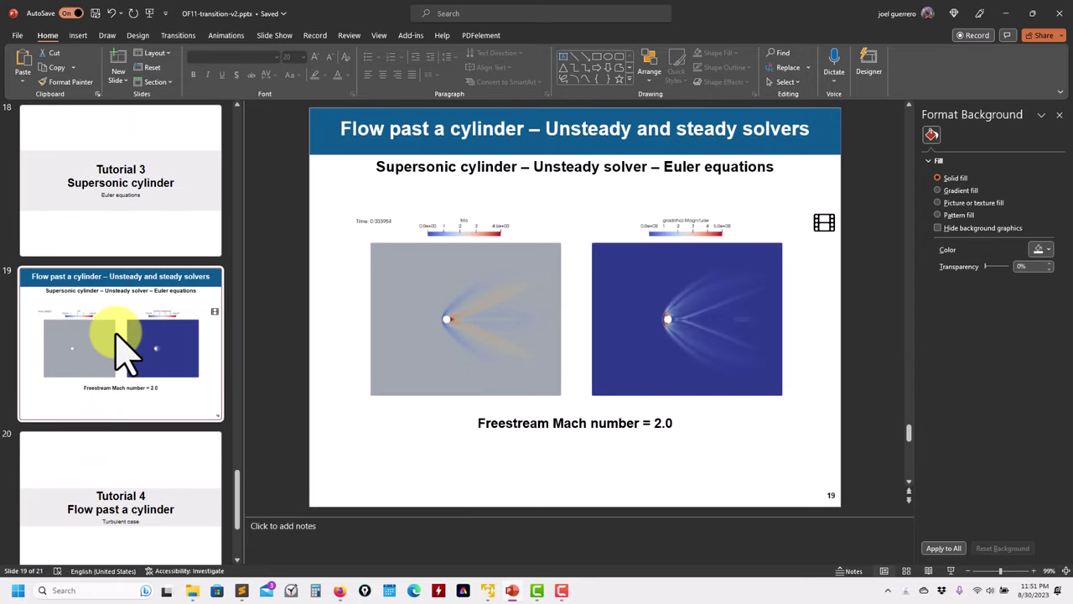
key("Down")
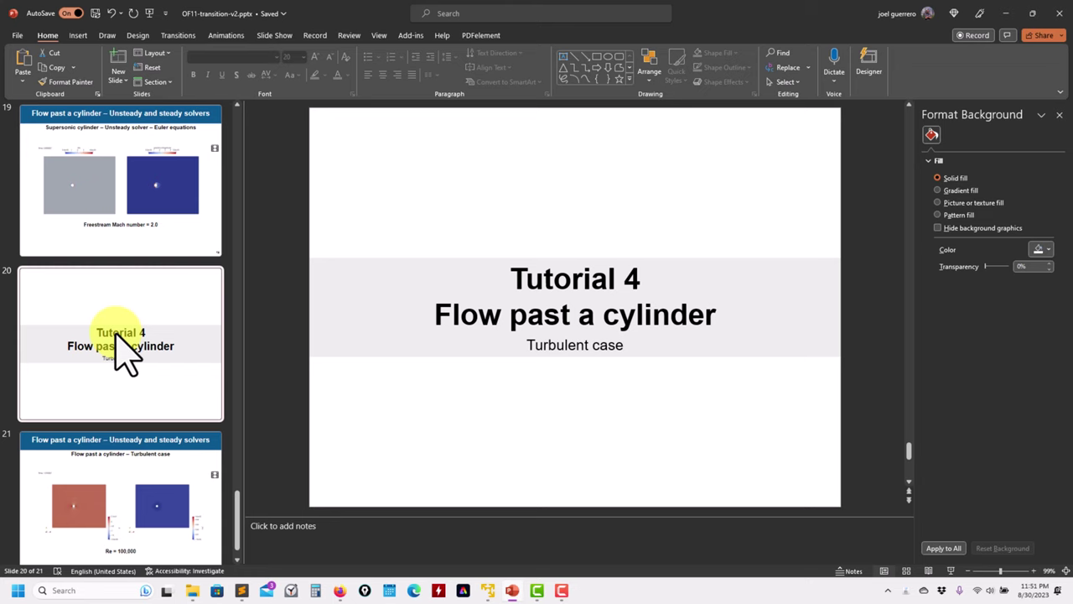
key("Down")
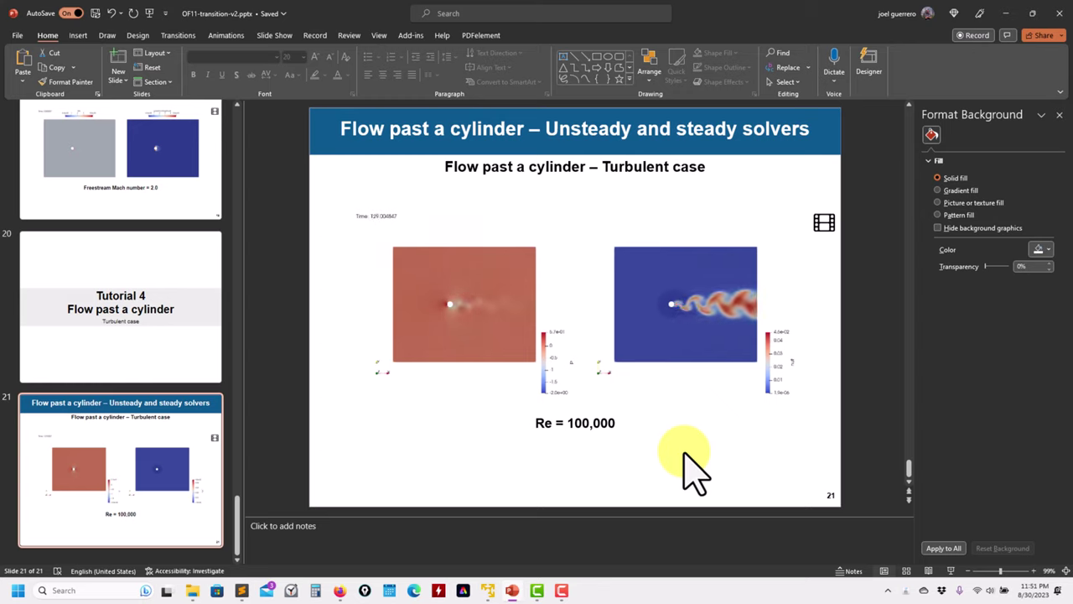
Switch to the openSUSE virtual machine in VMware and bring up the 4_cylinder_turbulent folder in Dolphin.
left_click(1010, 15)
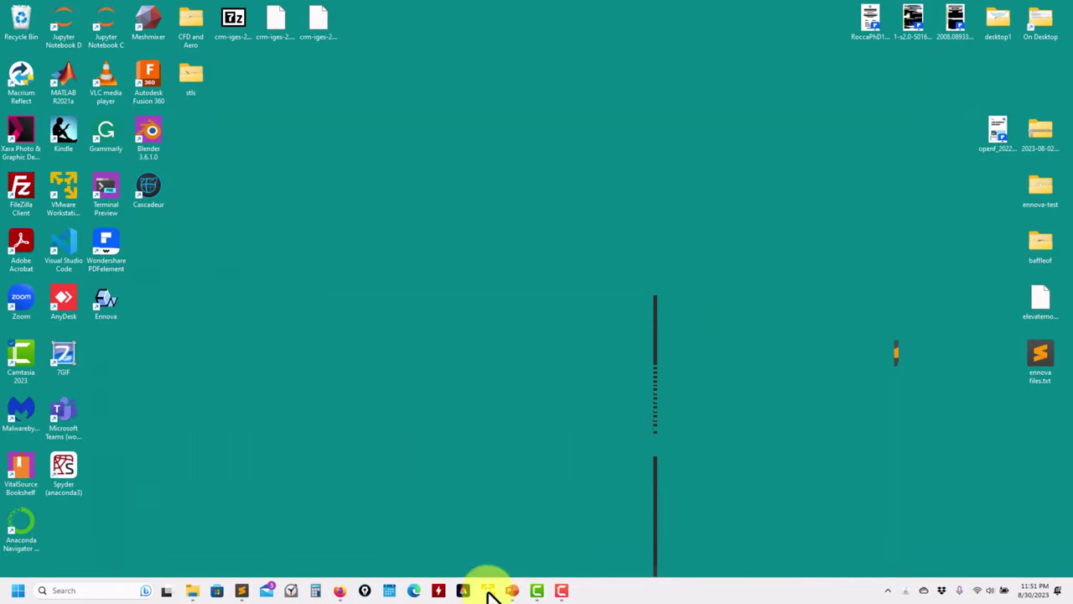
left_click(491, 591)
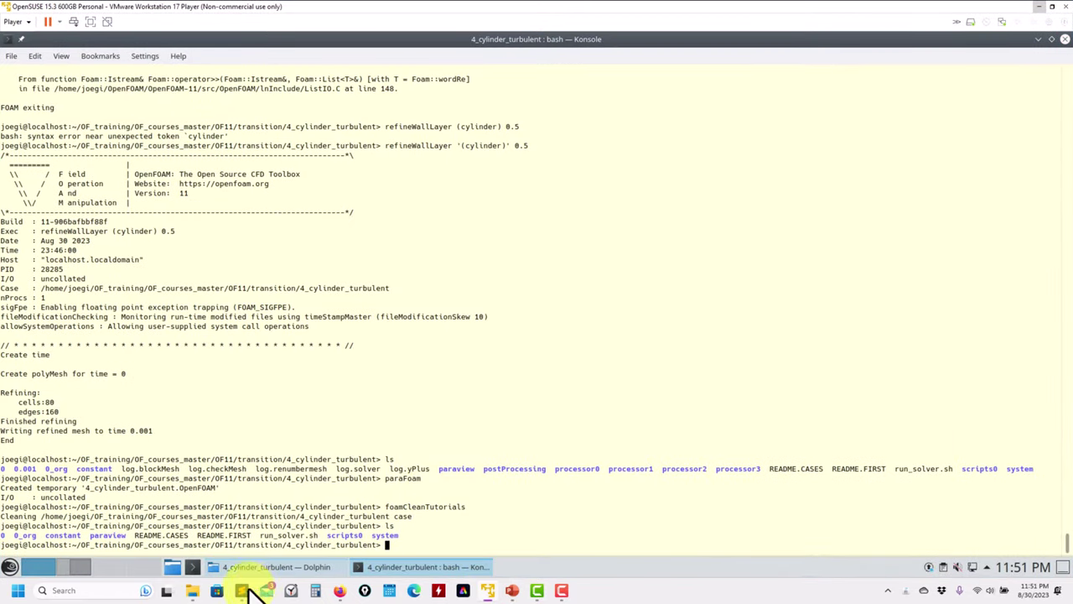
left_click(279, 568)
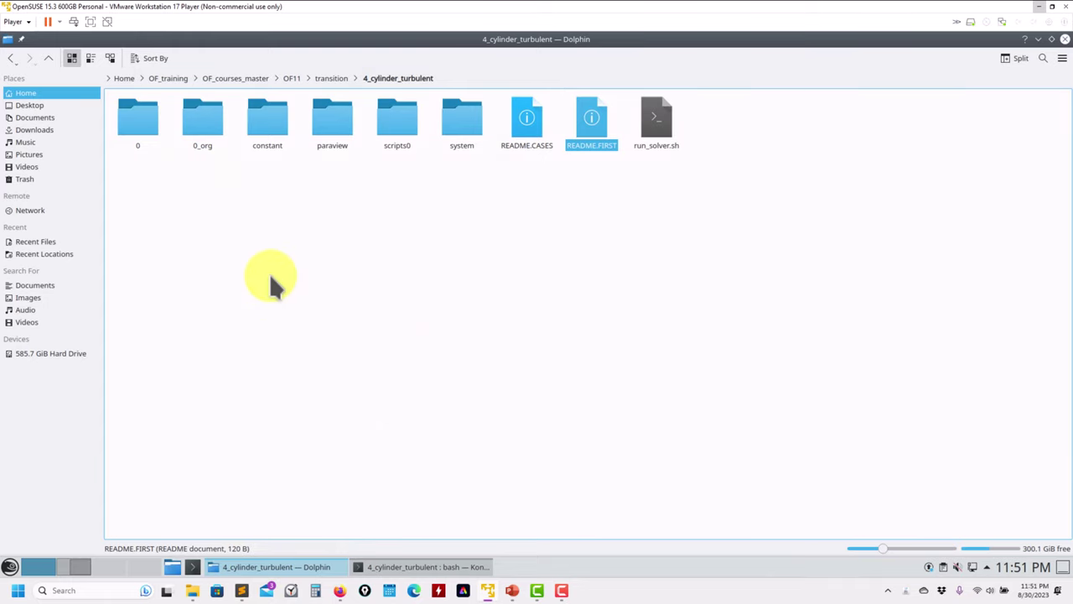
Examine the Modular Solvers diagram in Firefox and the turbulent cylinder slide in PowerPoint, returning to the case folder.
left_click(340, 590)
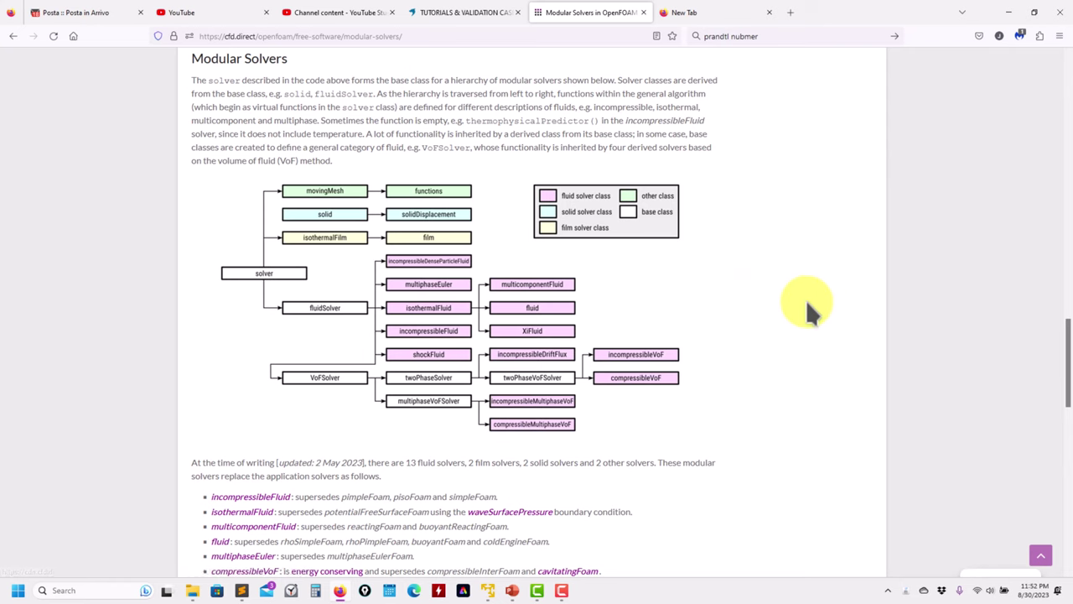
left_click(1008, 12)
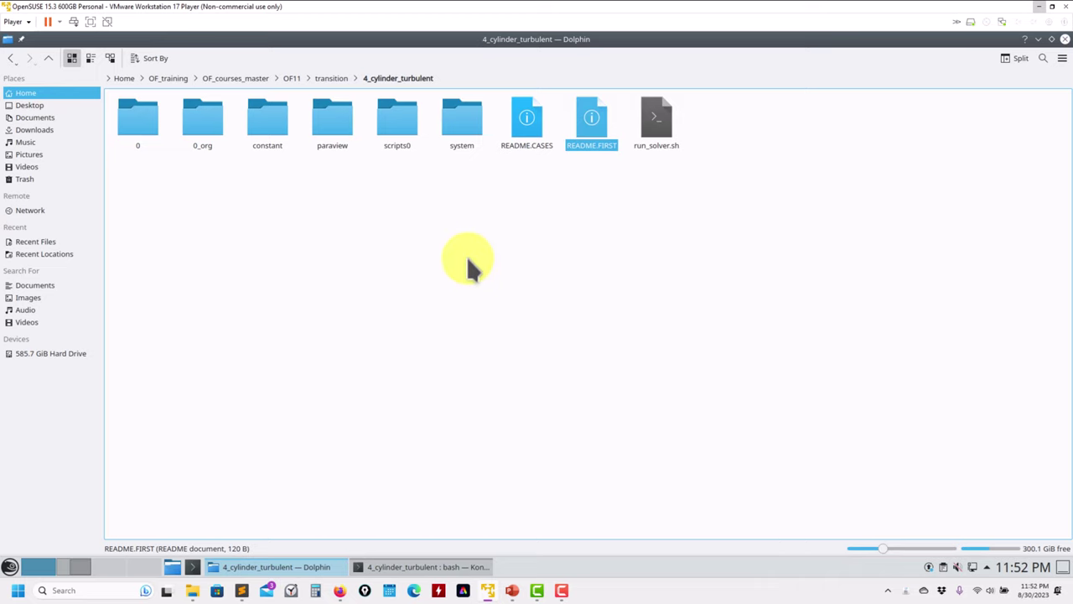
left_click_drag(148, 173, 475, 143)
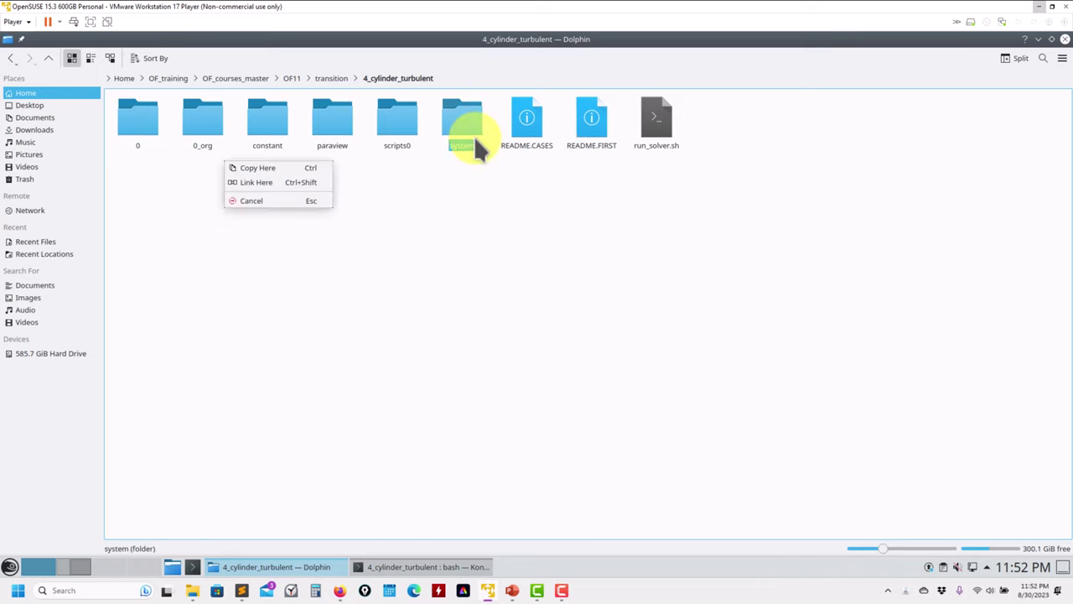
left_click(360, 201)
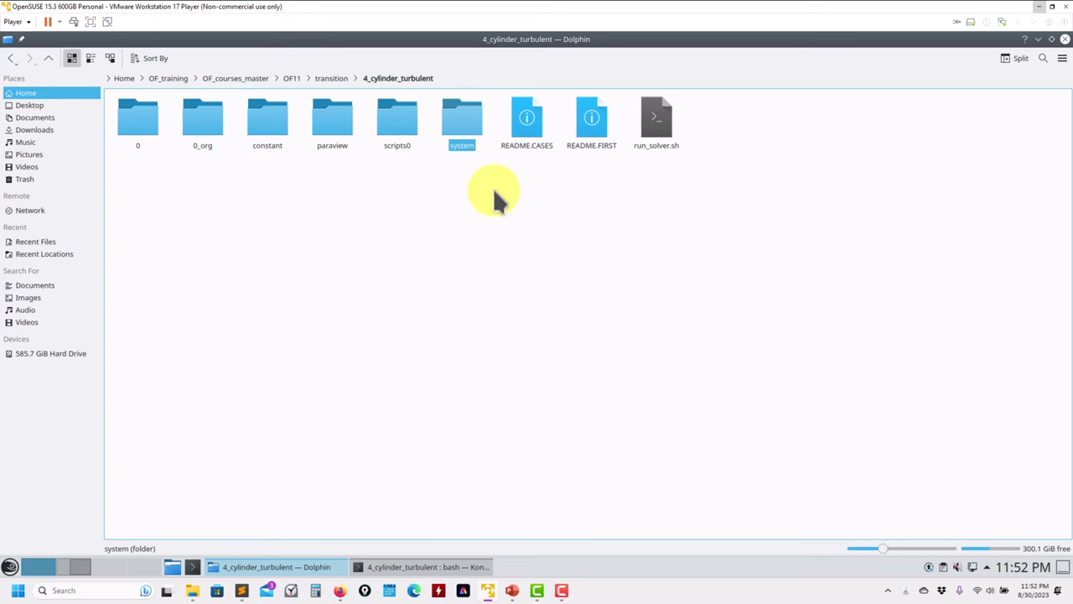
left_click(512, 590)
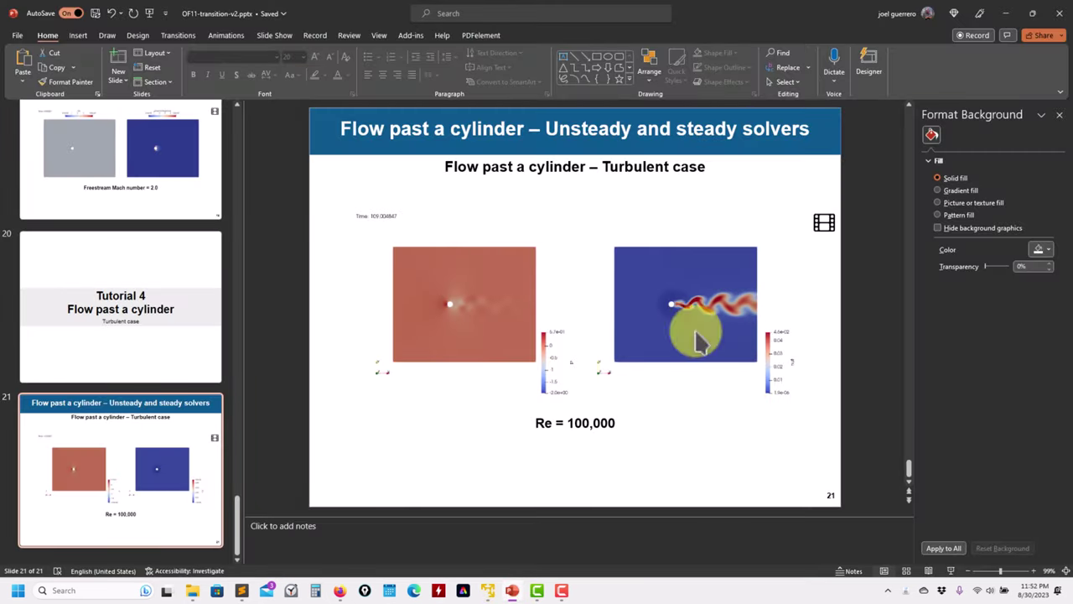
left_click(1005, 13)
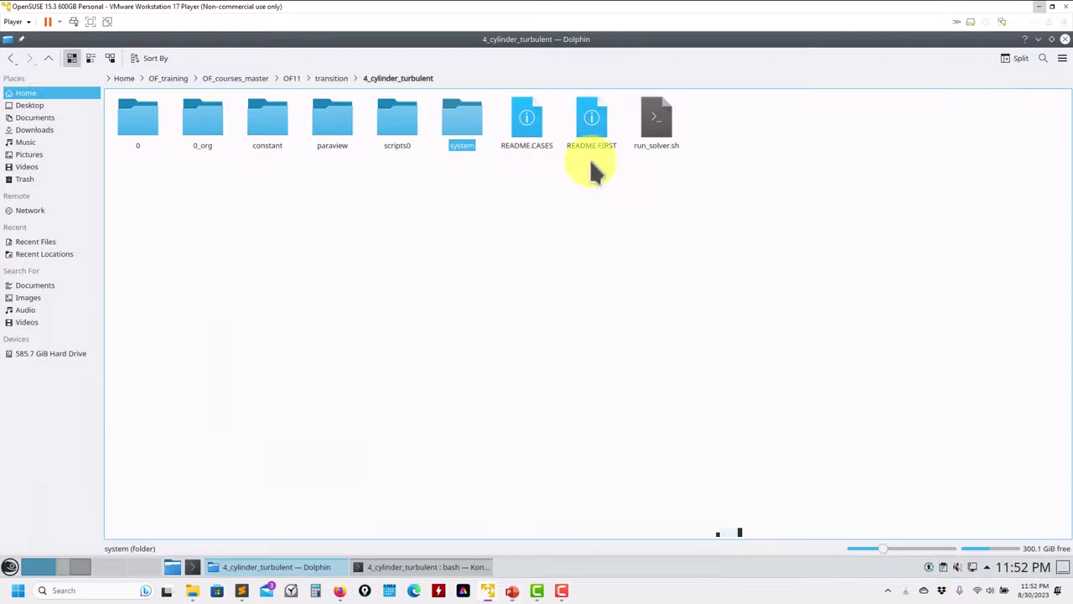
Open the controlDict file from the turbulent case's system folder in Text Editor.
double_click(473, 128)
left_click(134, 125)
right_click(136, 125)
left_click(215, 127)
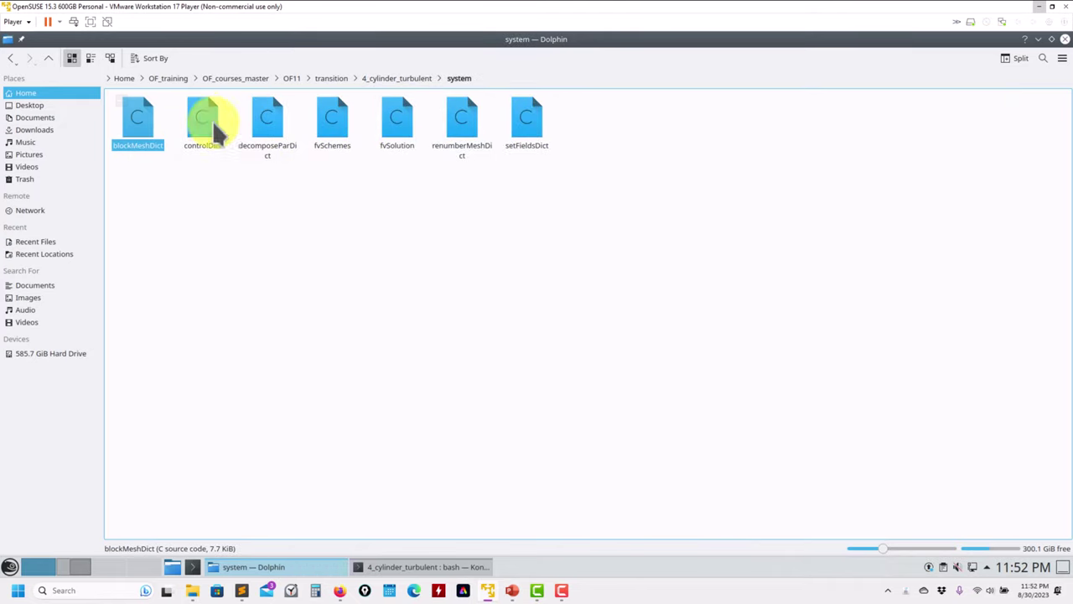
right_click(205, 116)
mouse_move(258, 135)
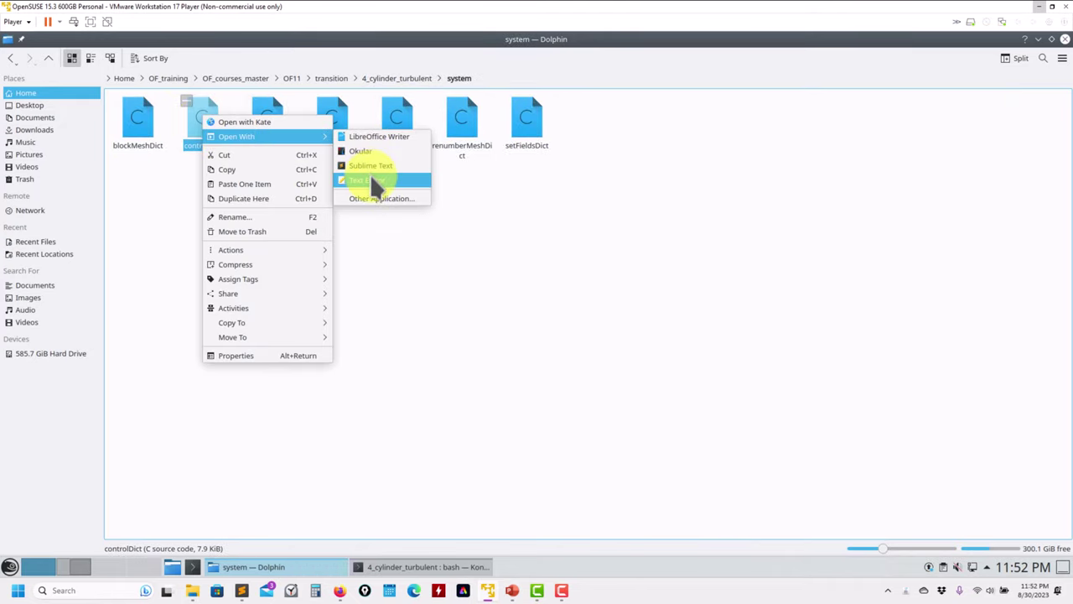
left_click(371, 180)
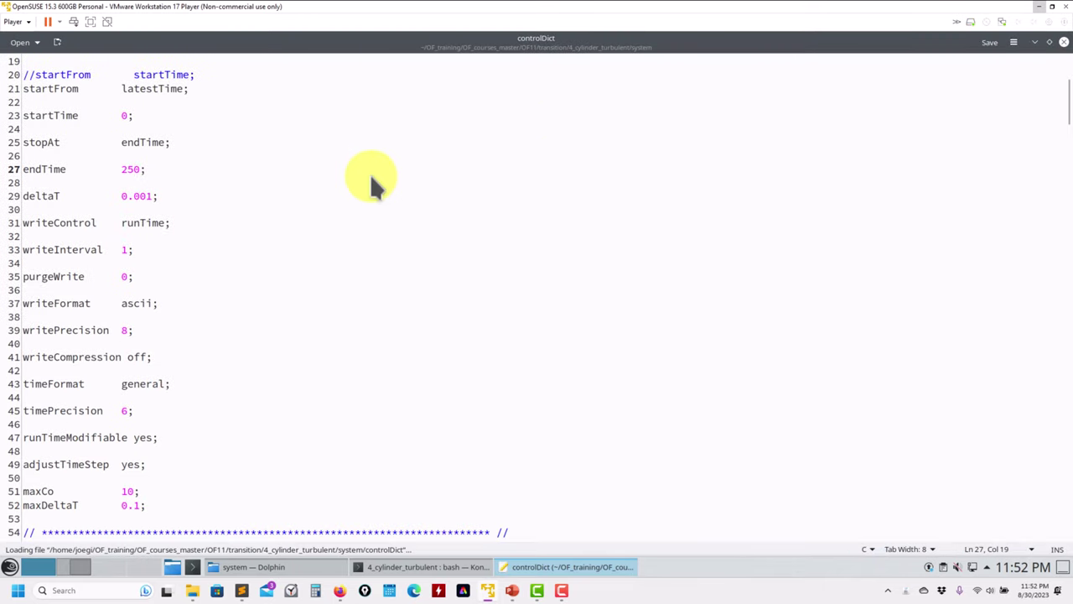
Highlight the application foamRun and solver incompressibleFluid entries in controlDict.
scroll(207, 213, "up", 5)
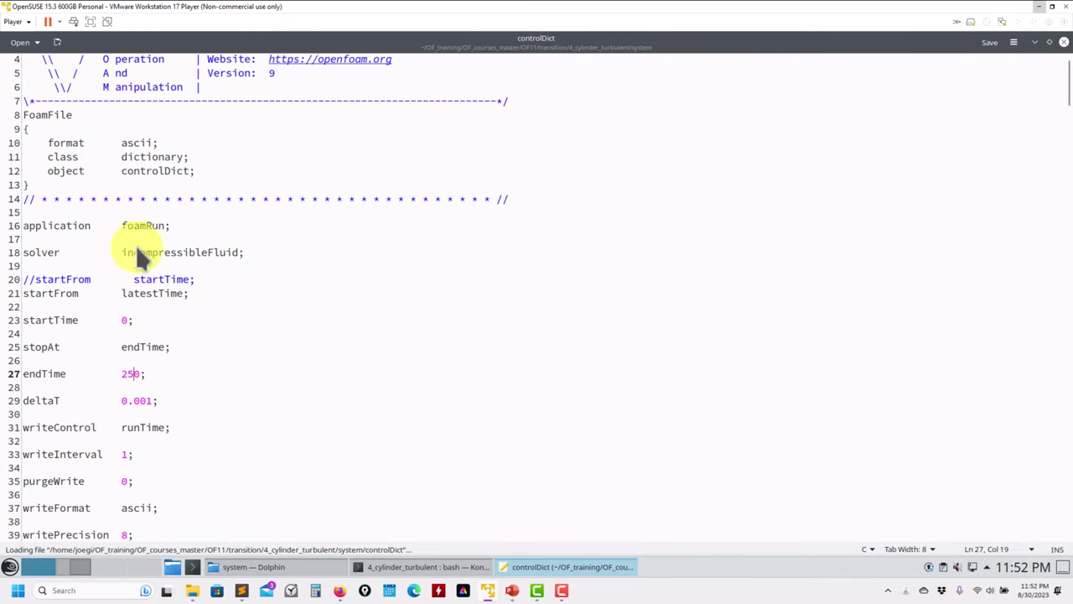
left_click(243, 252)
left_click(33, 229, "shift")
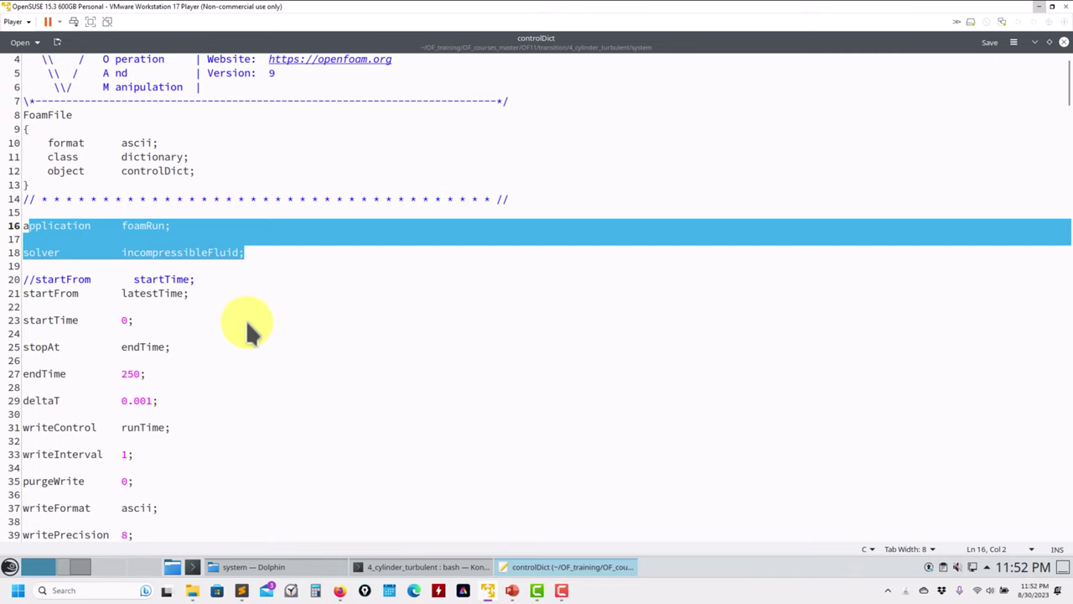
Return to the 4_cylinder_turbulent folder in Dolphin and open its constant folder.
left_click(265, 569)
left_click(49, 59)
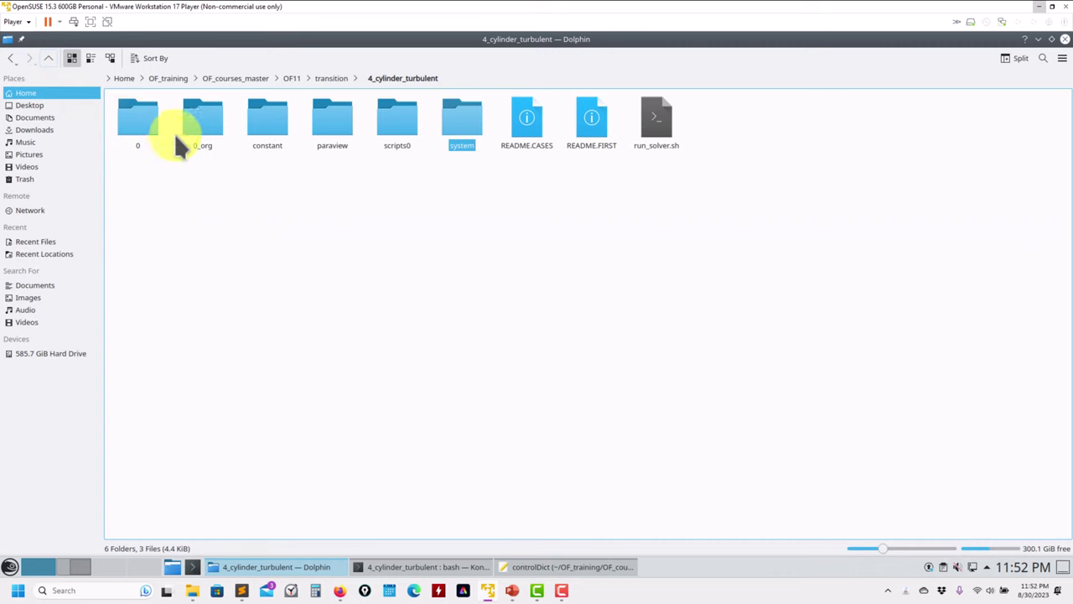
left_click(263, 138)
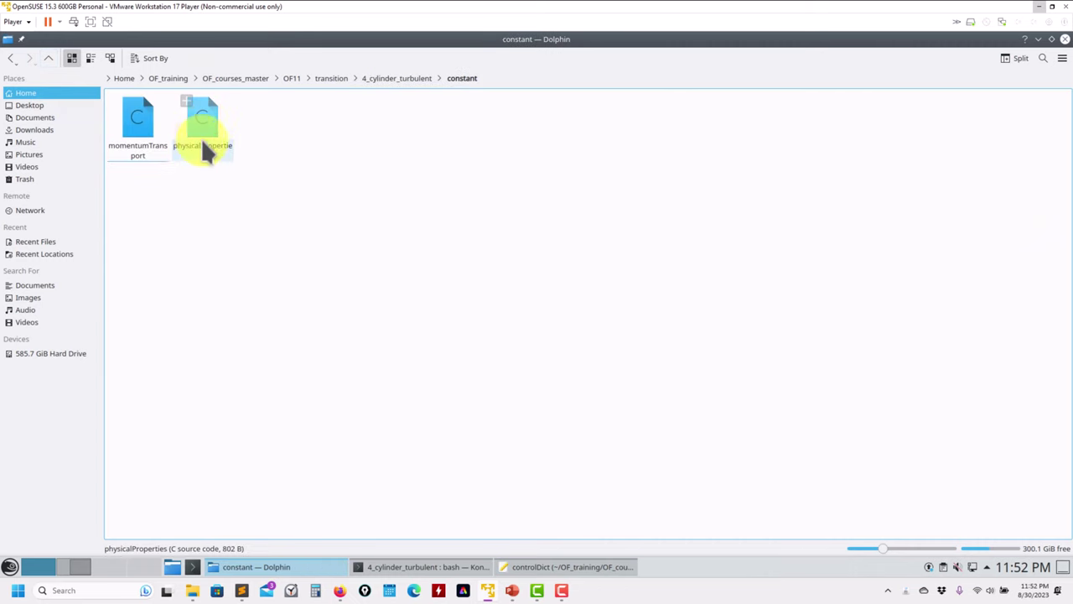
Offset the editor and file manager windows so both are accessible, and open the turbulent case's physicalProperties file in the editor.
left_click(570, 567)
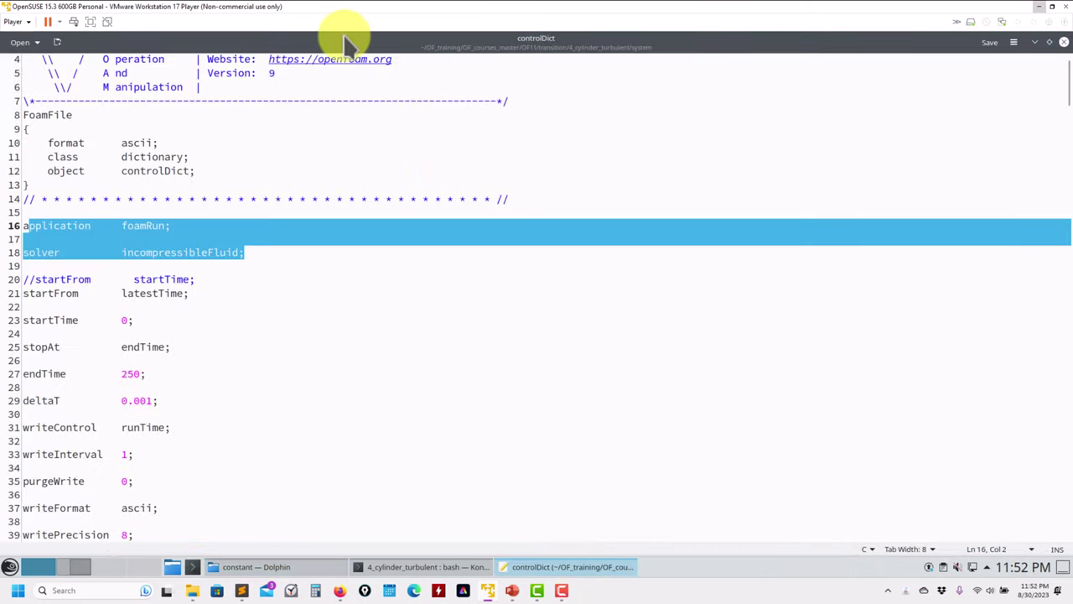
left_click_drag(347, 36, 628, 91)
left_click(237, 182)
left_click_drag(236, 183, 635, 281)
left_click(792, 44)
left_click_drag(785, 41, 774, 257)
left_click_drag(210, 346, 634, 192)
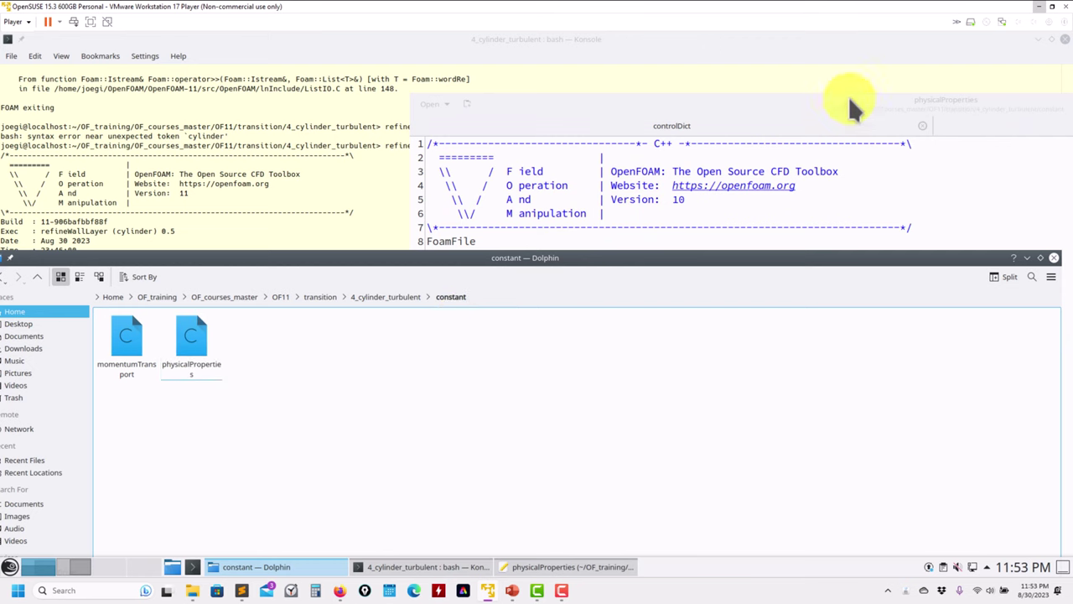
Open the physicalProperties file from the 3_cylinder_supersonic case's constant folder in the same editor.
left_click_drag(253, 257, 371, 245)
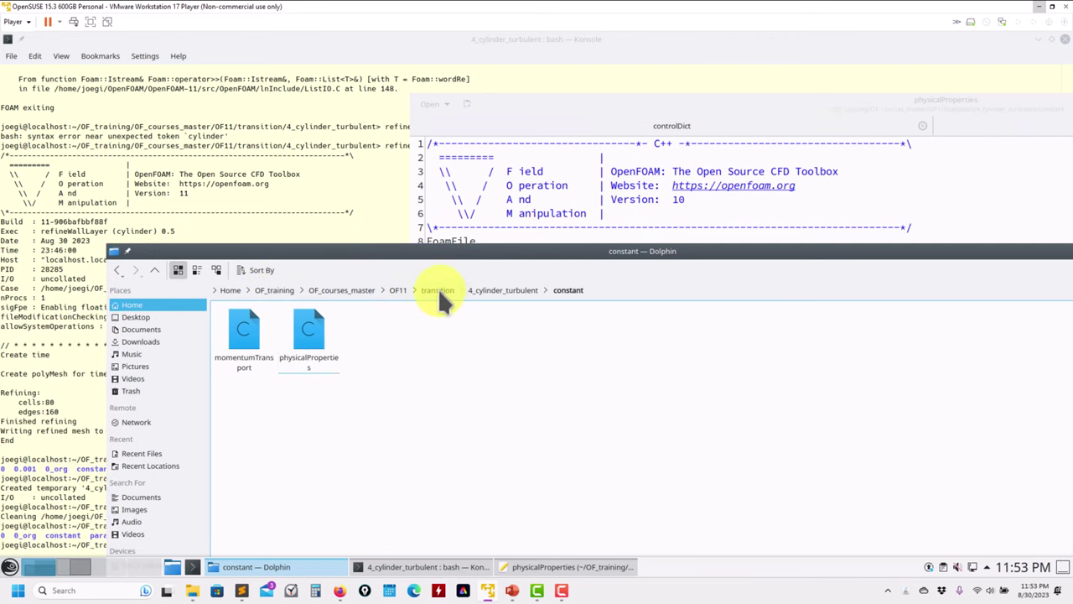
left_click(438, 291)
left_click(381, 361)
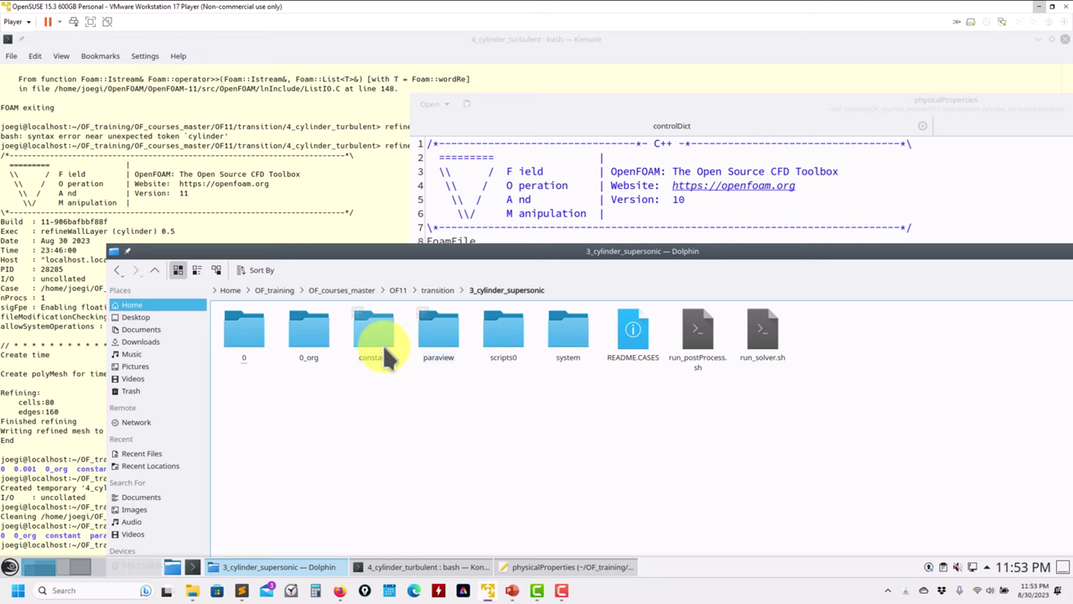
left_click(382, 344)
left_click_drag(309, 335, 630, 187)
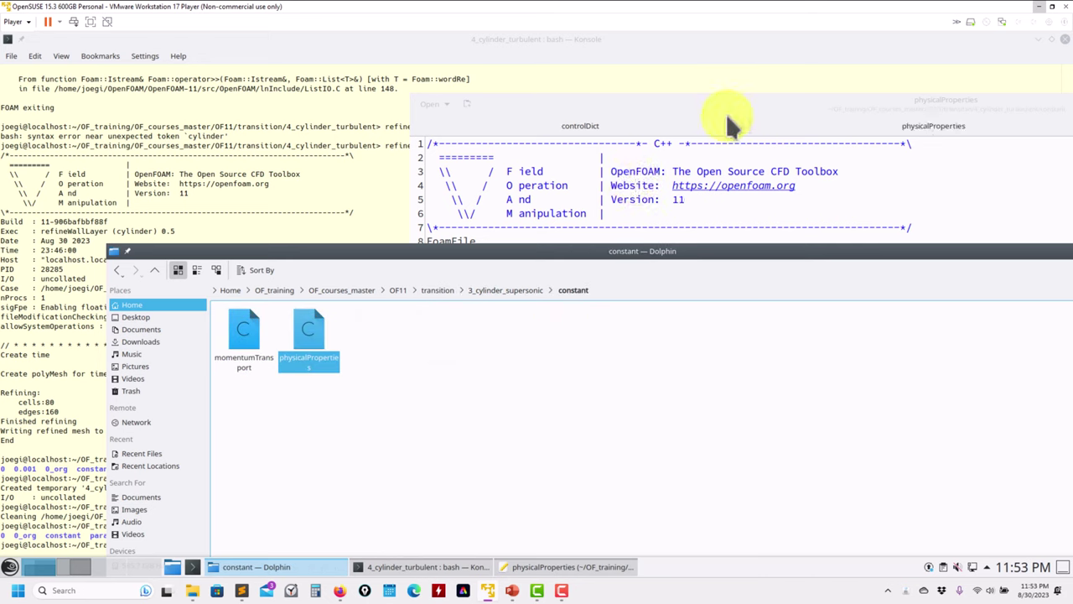
Compare the physicalProperties files of the turbulent and supersonic cases in the editor.
left_click(477, 99)
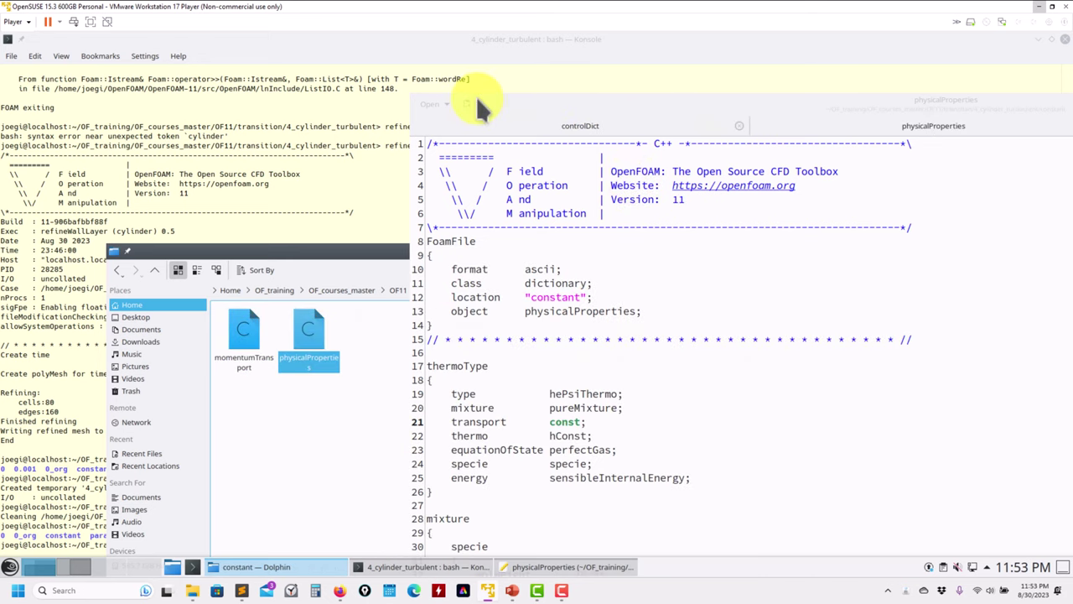
double_click(475, 95)
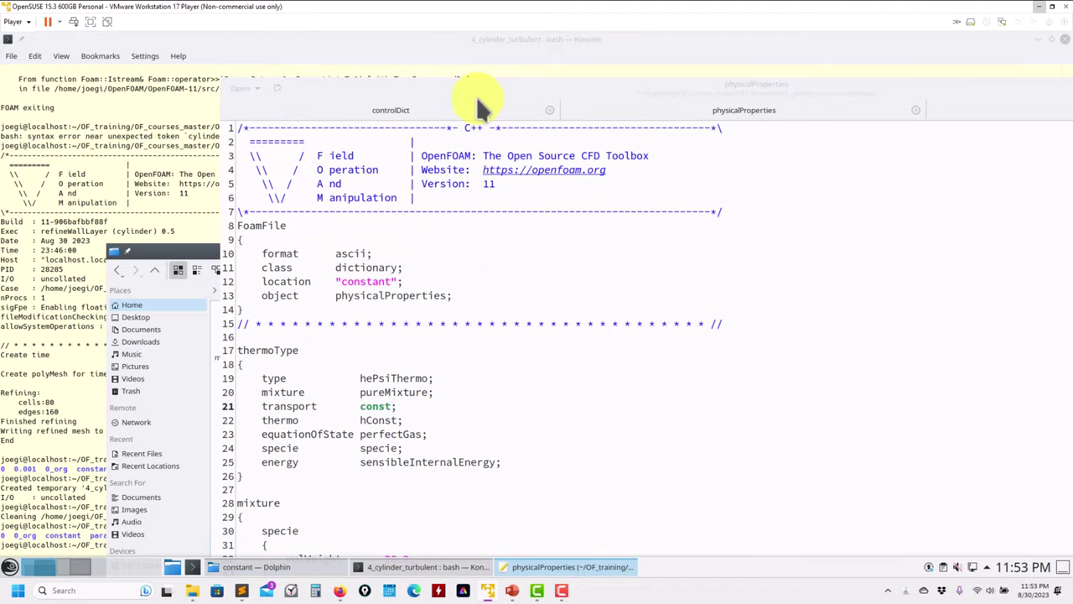
left_click(734, 118)
left_click(901, 114)
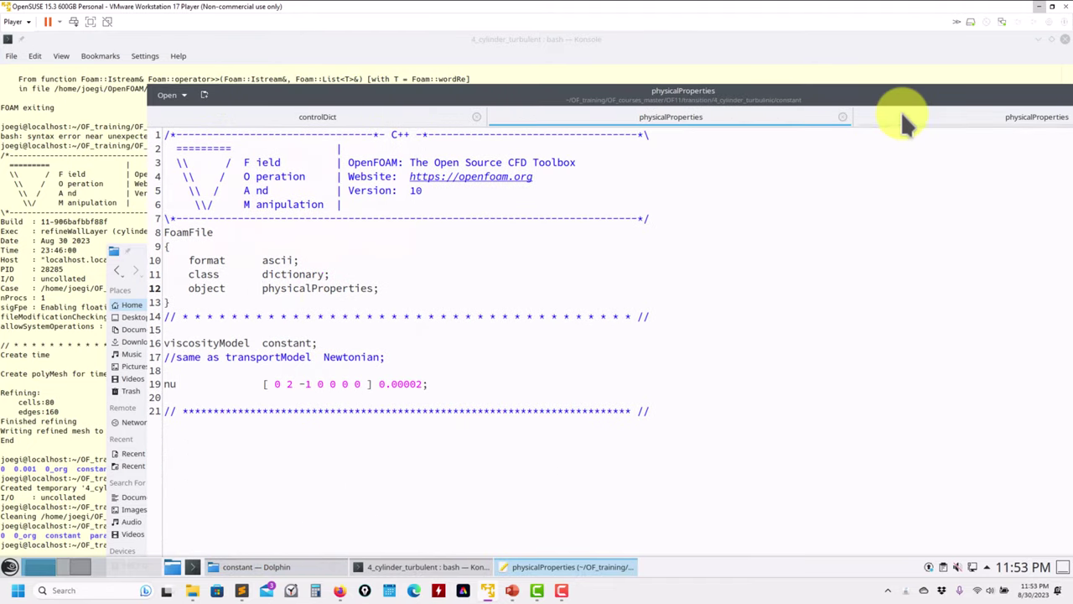
left_click(801, 115)
left_click_drag(838, 92, 608, 108)
left_click(975, 124)
left_click_drag(618, 109, 866, 89)
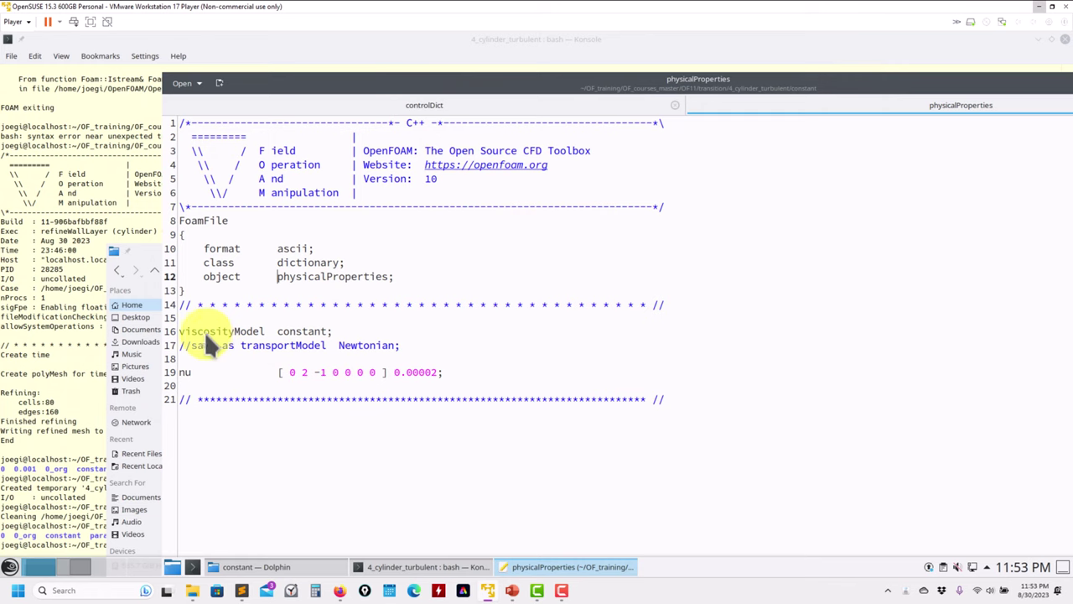
Highlight the transportModel Newtonian comment below viscosityModel in the turbulent case's physicalProperties, and move the editor aside to uncover the file manager.
left_click(304, 330)
left_click_drag(399, 343, 259, 346)
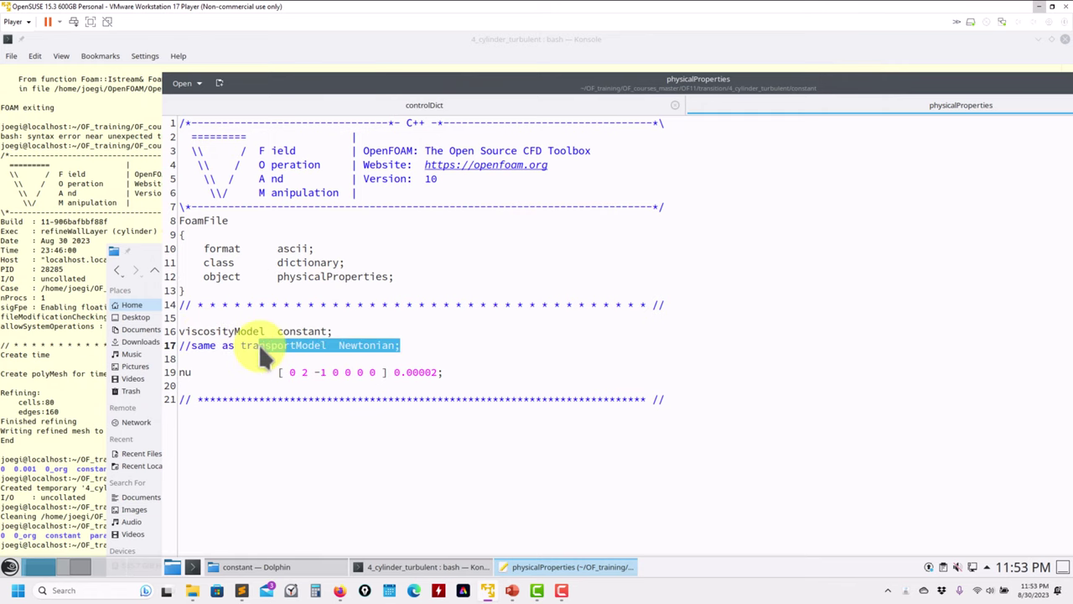
left_click_drag(355, 78, 509, 79)
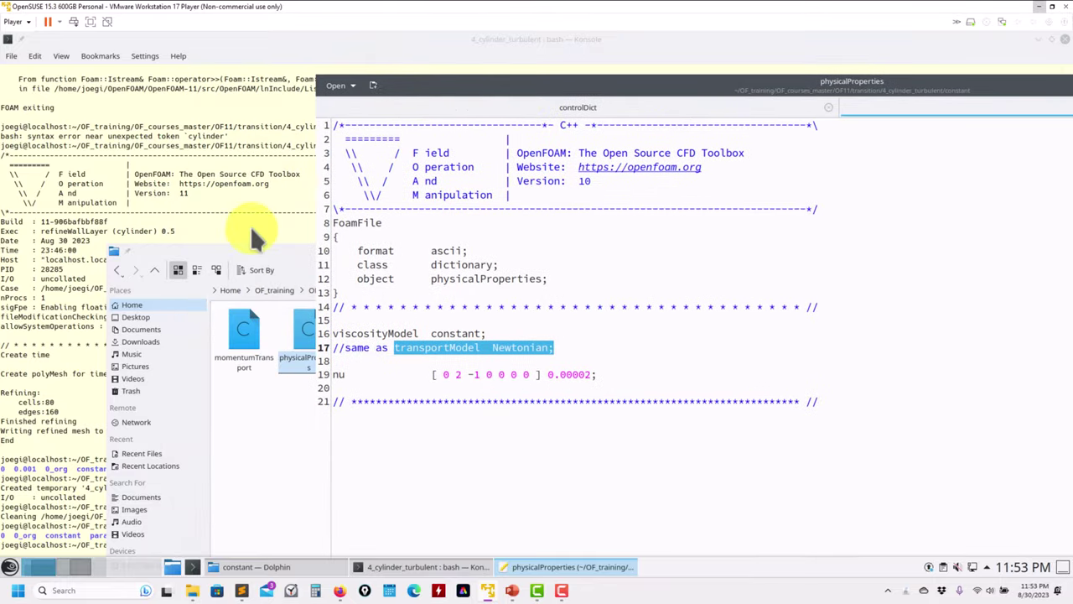
Bring the file manager forward and go to the 4_cylinder_turbulent case's system folder, looking into its constant folder on the way.
left_click_drag(280, 260, 131, 36)
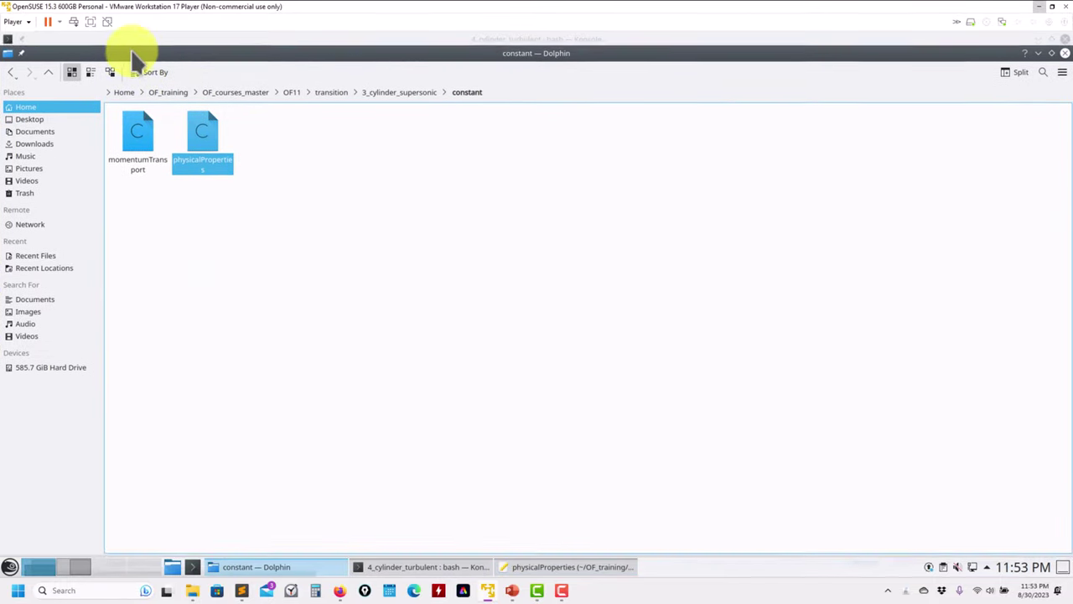
left_click(325, 77)
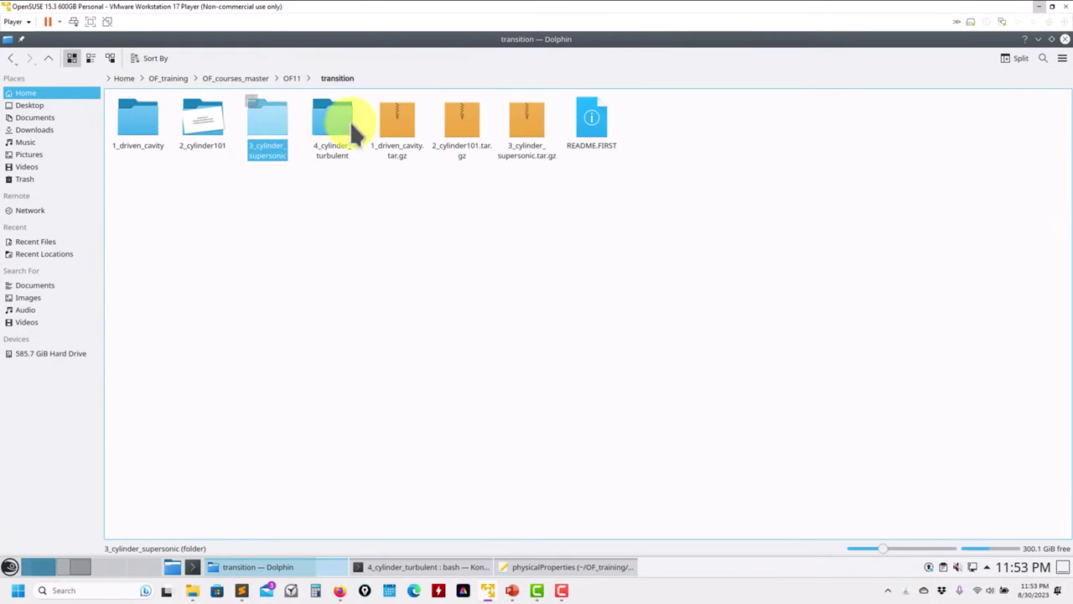
left_click(335, 132)
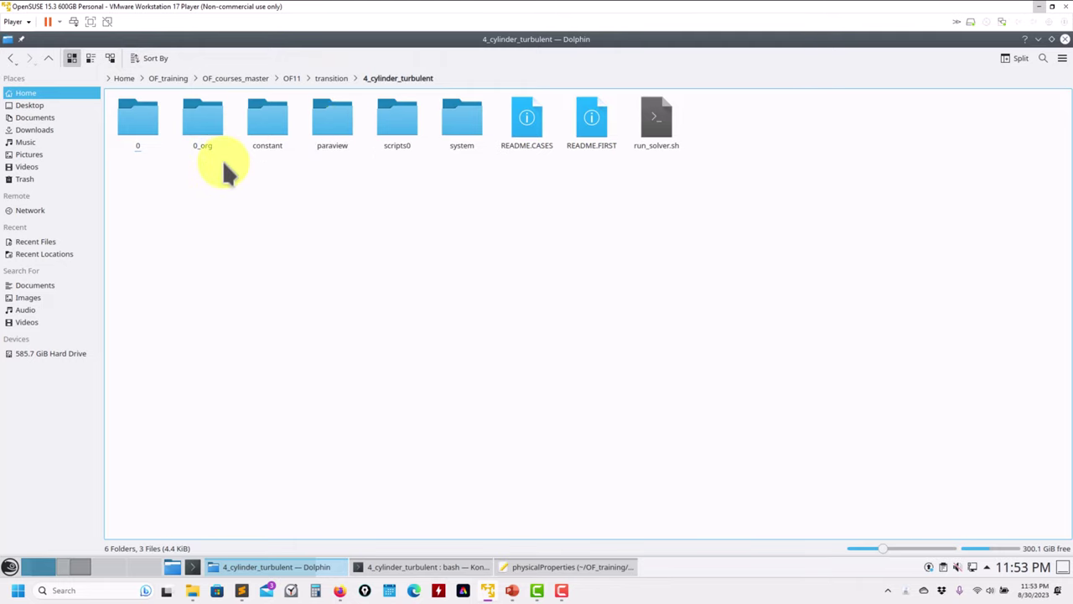
left_click(269, 128)
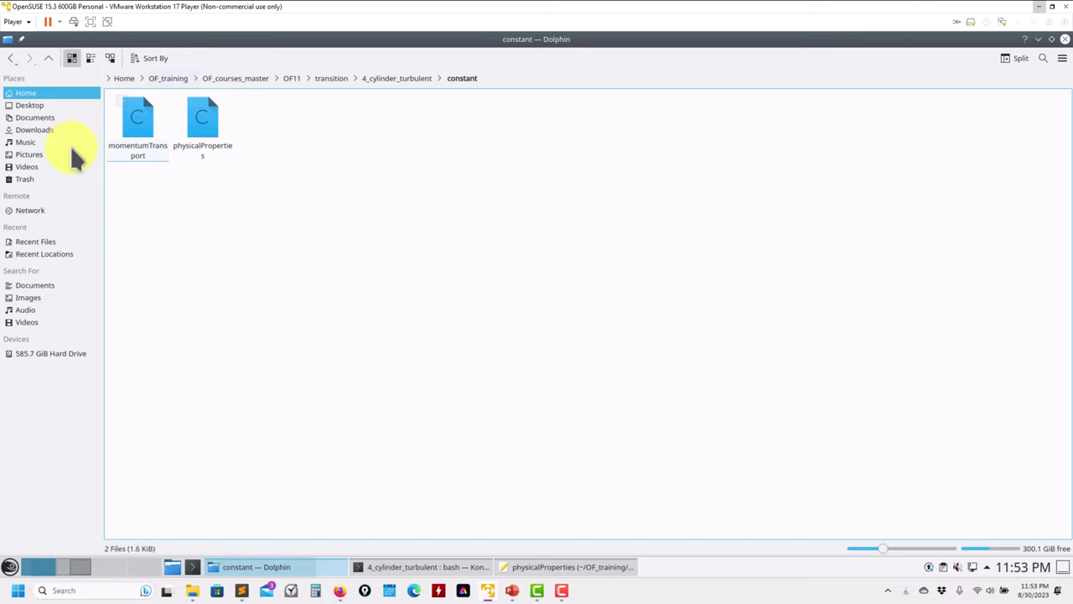
left_click(48, 58)
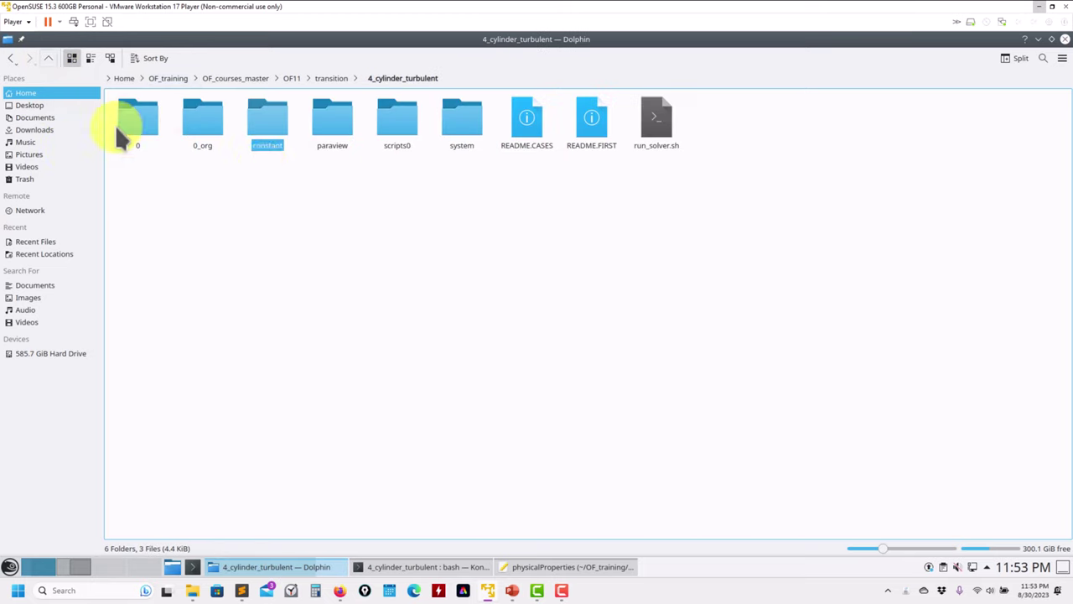
left_click(452, 126)
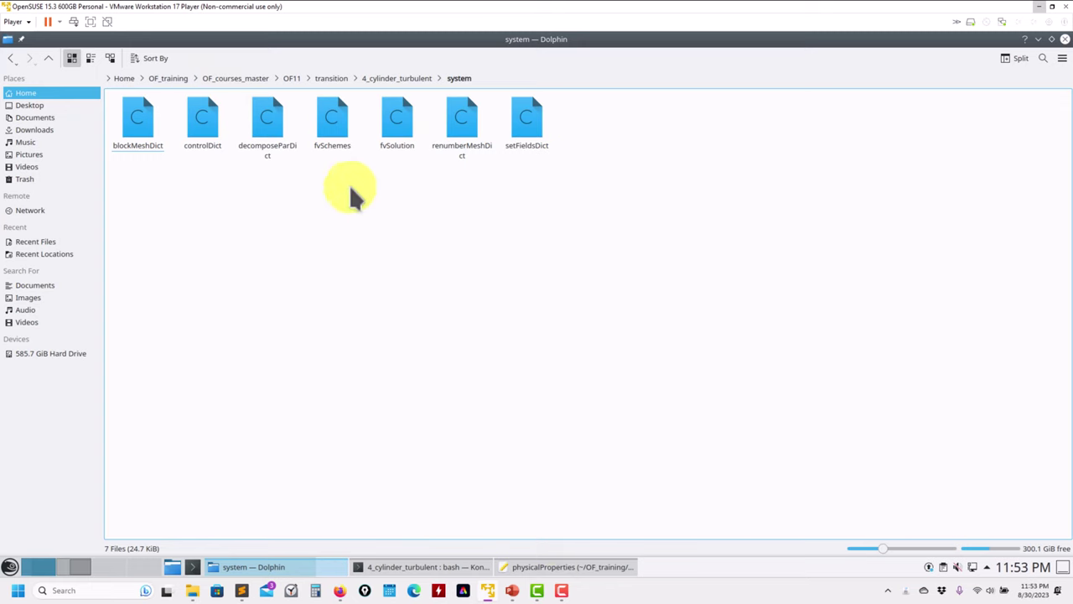
Open the turbulent case's fvSolution file in the editor and examine its relaxation factors and PIMPLE block.
left_click_drag(703, 43, 402, 173)
left_click_drag(130, 251, 844, 221)
left_click_drag(822, 88, 550, 72)
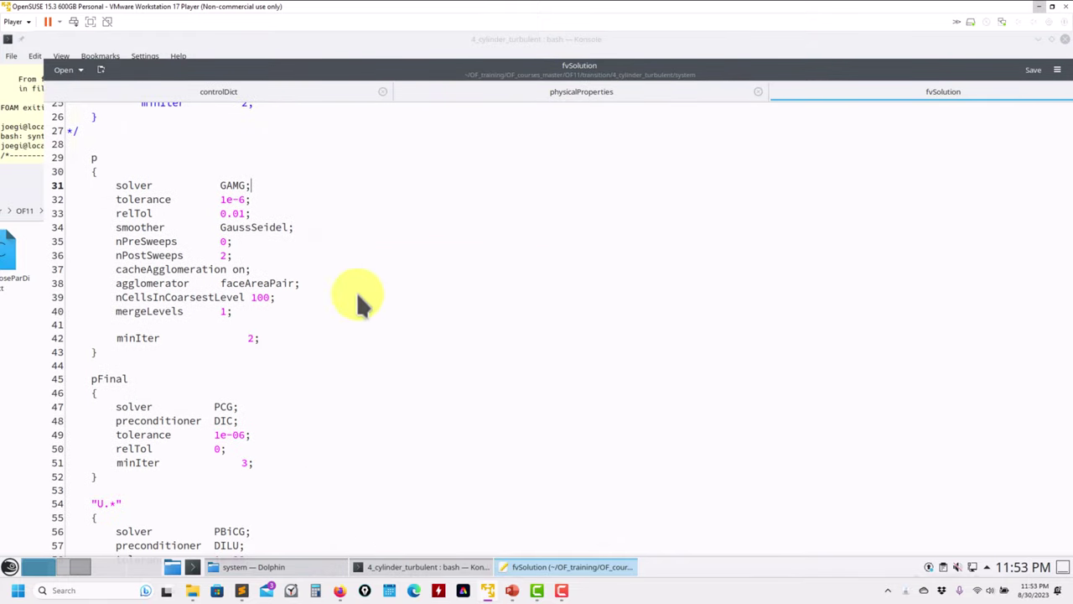
scroll(315, 319, "down", 20)
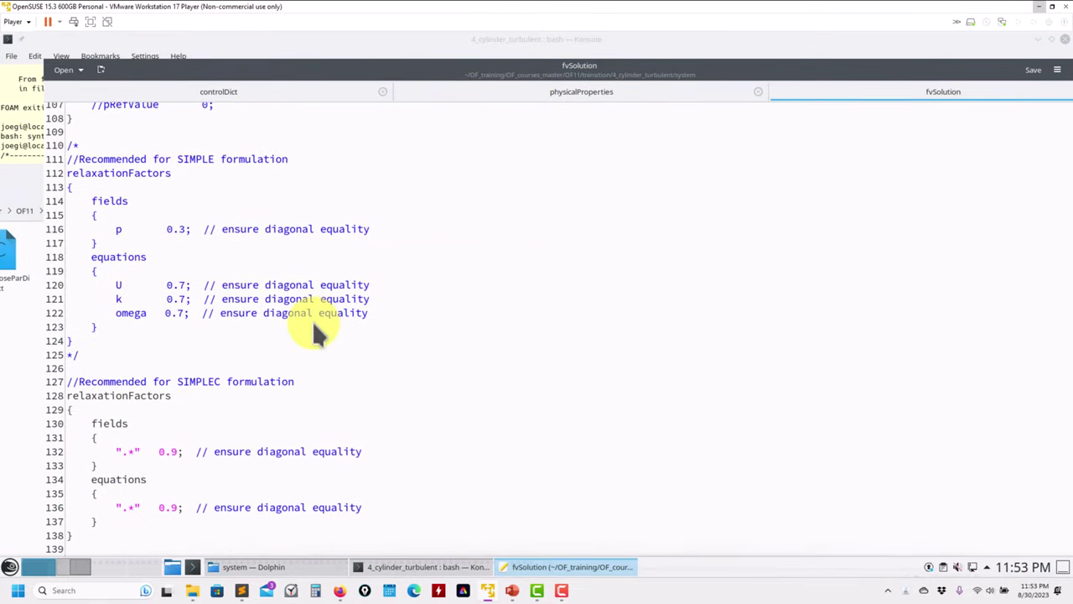
scroll(309, 327, "up", 8)
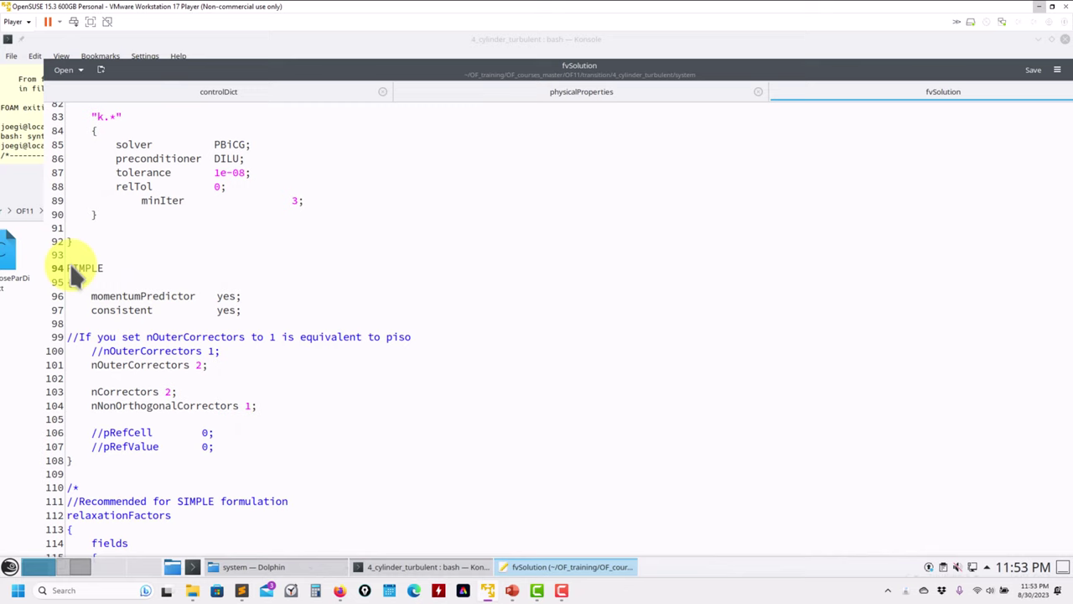
Return to the file manager and open the 4_cylinder_turbulent case's run_solver.sh script in the same editor.
left_click(5, 391)
left_click_drag(340, 182, 604, 88)
left_click(47, 101)
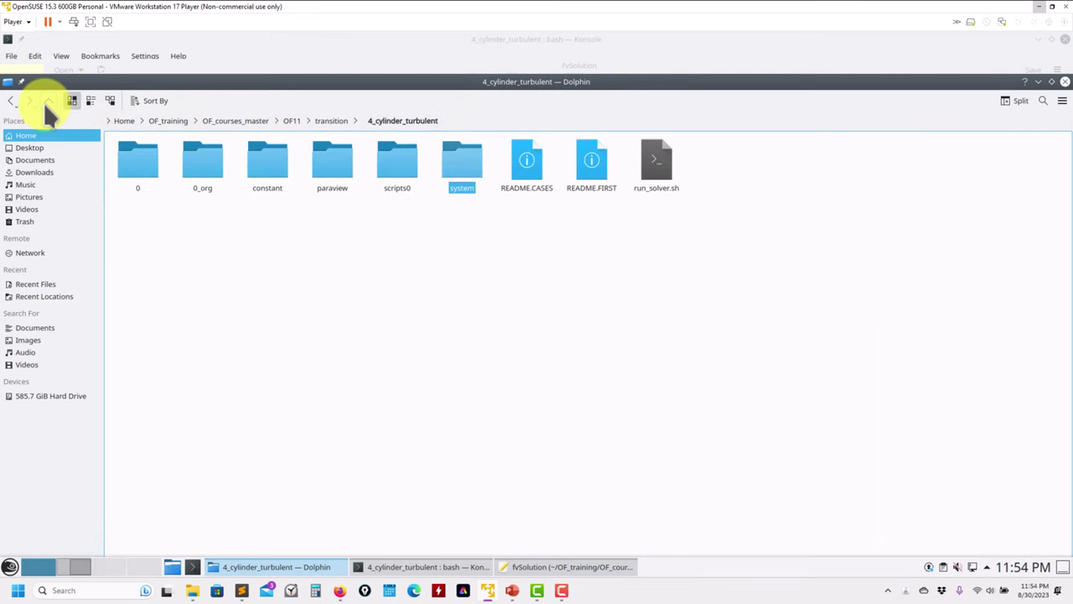
double_click(683, 83)
left_click_drag(541, 301, 586, 140)
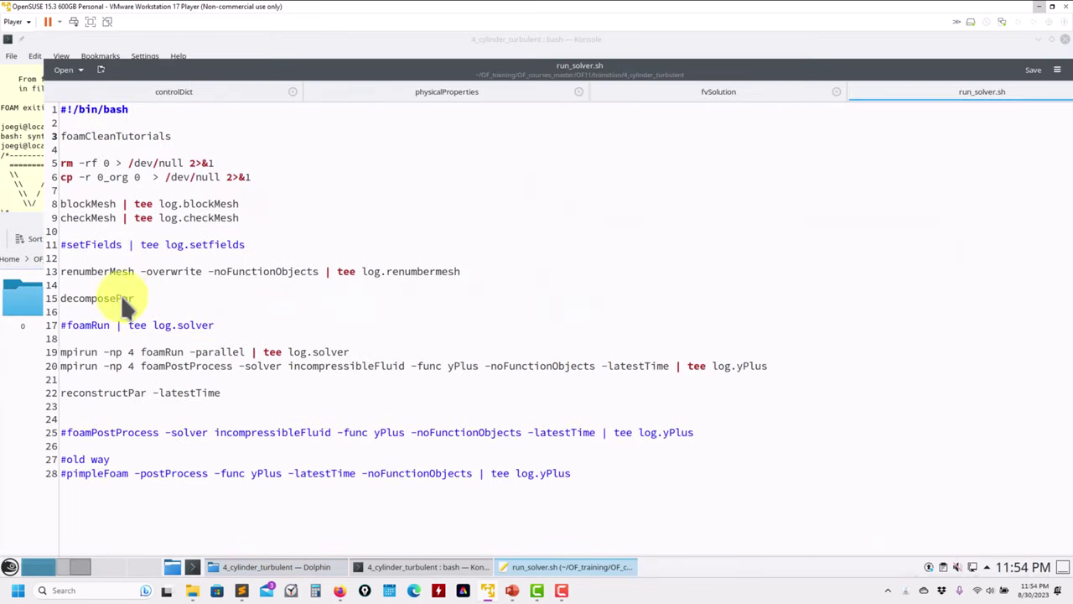
Point out foamRun in the parallel solver command and highlight foamPostProcess and its -solver incompressibleFluid option in run_solver.sh.
left_click(155, 353)
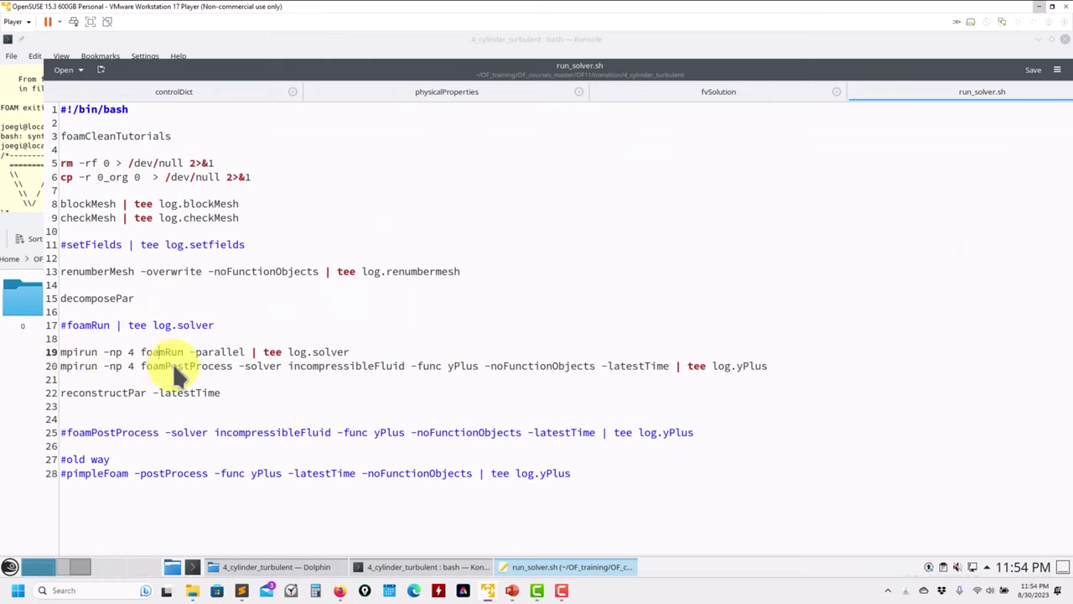
double_click(172, 364)
left_click(165, 351)
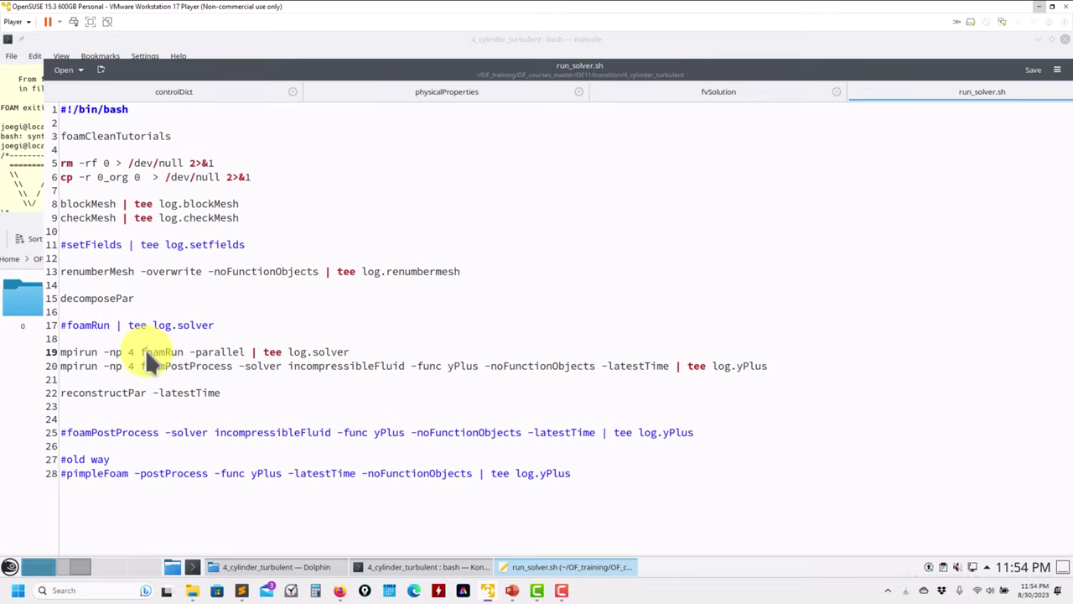
double_click(162, 366)
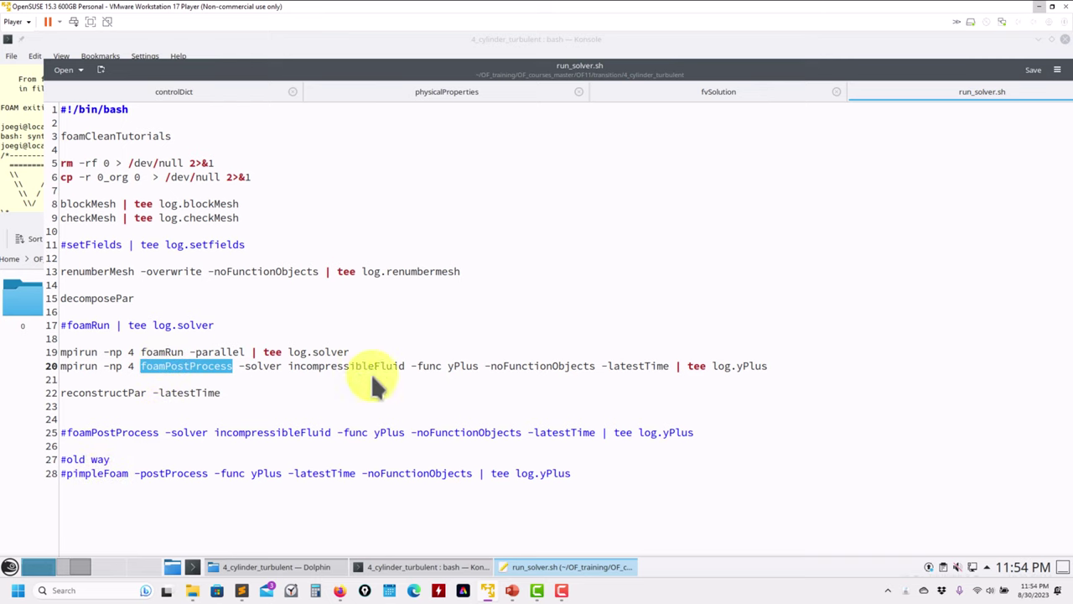
left_click_drag(411, 367, 246, 367)
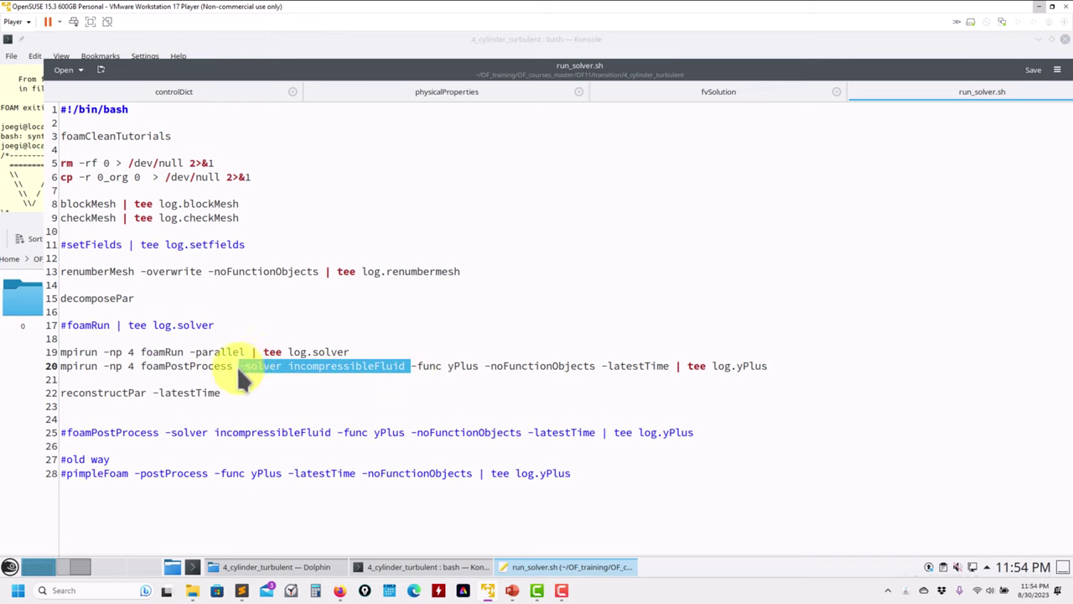
Look at the turbulent case's controlDict file and return to run_solver.sh.
left_click(230, 106)
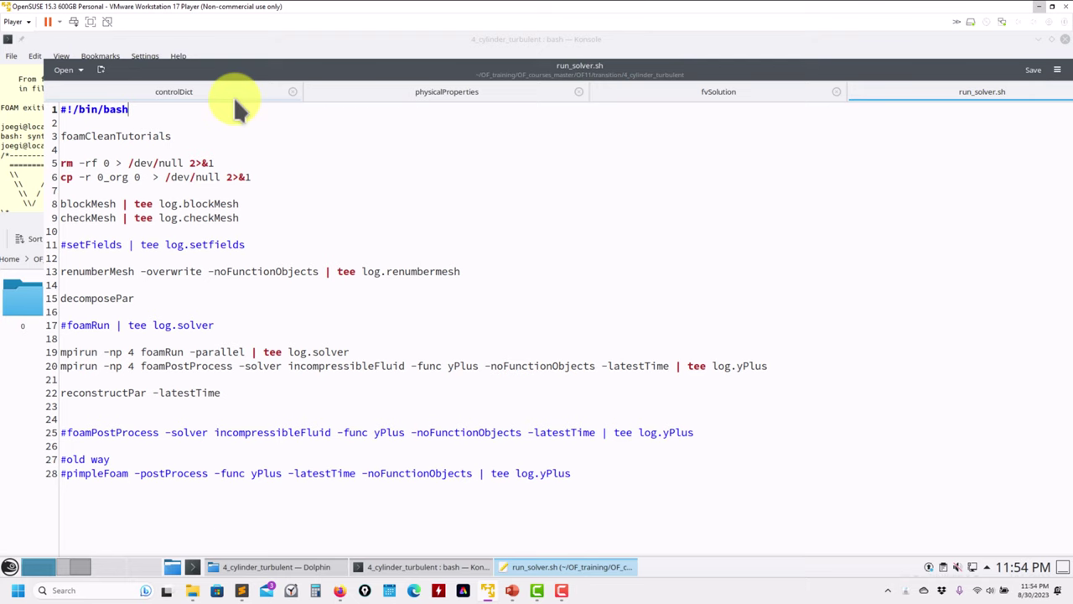
left_click(233, 96)
left_click(943, 88)
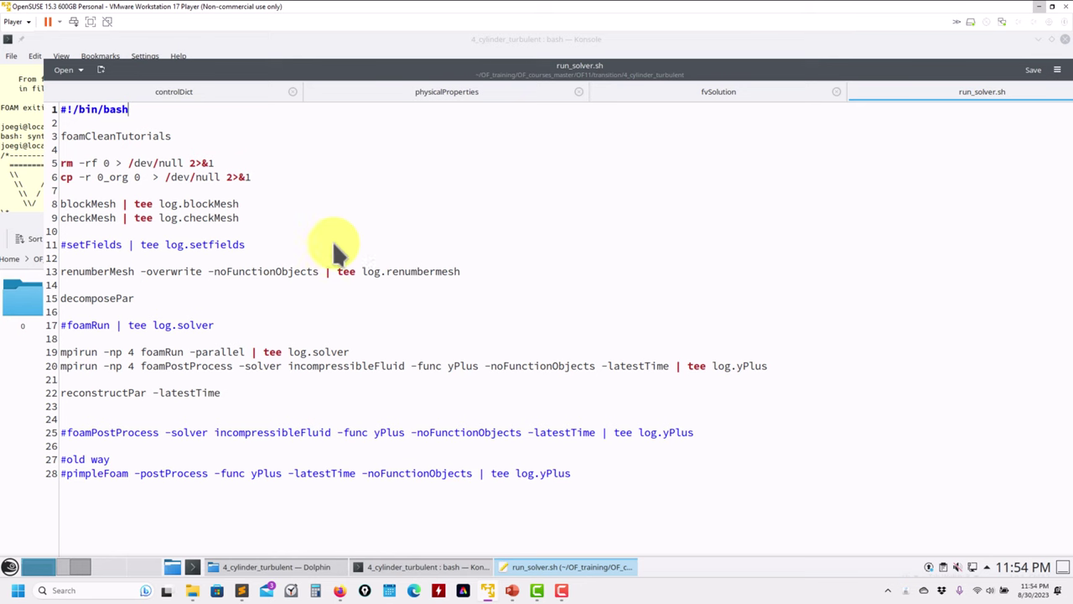
Switch to the Konsole terminal, run foamToC -tables, and look through the output for the RAS tables.
left_click(26, 157)
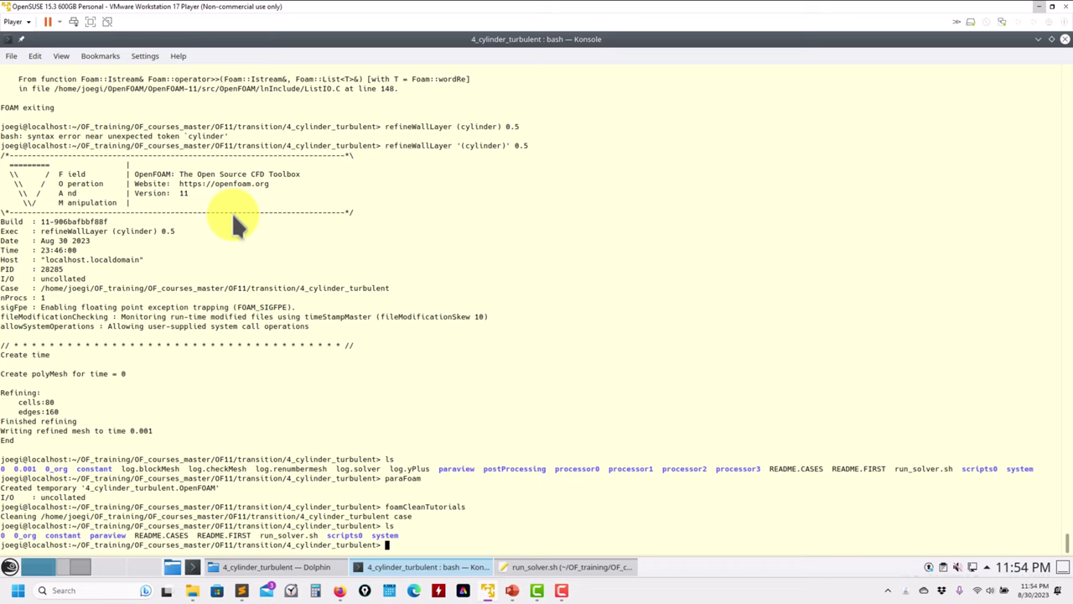
type("foamToC -tables")
key("Return")
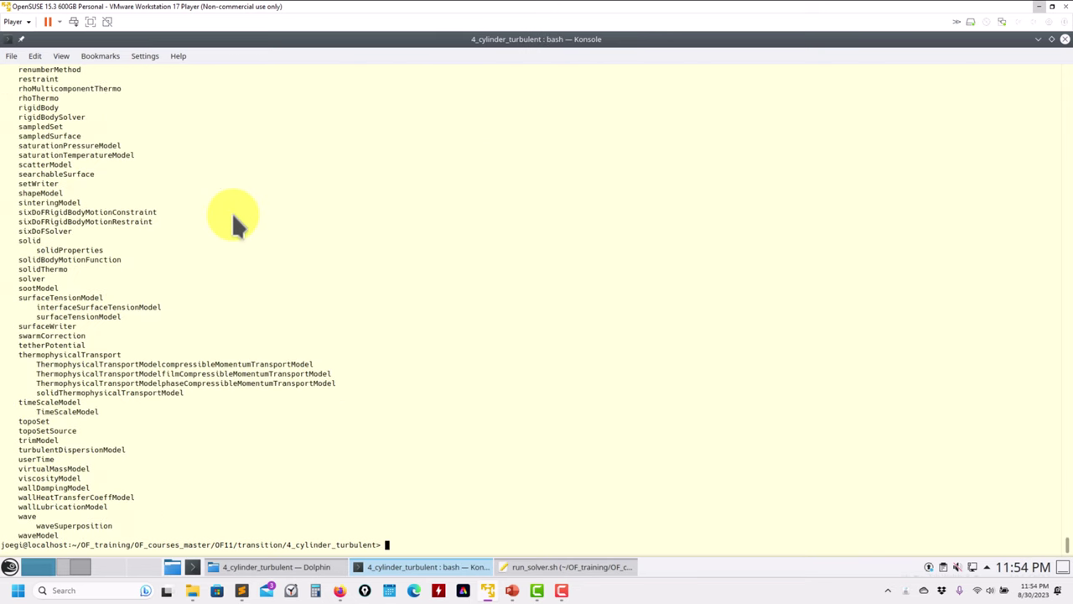
scroll(140, 118, "up", 17)
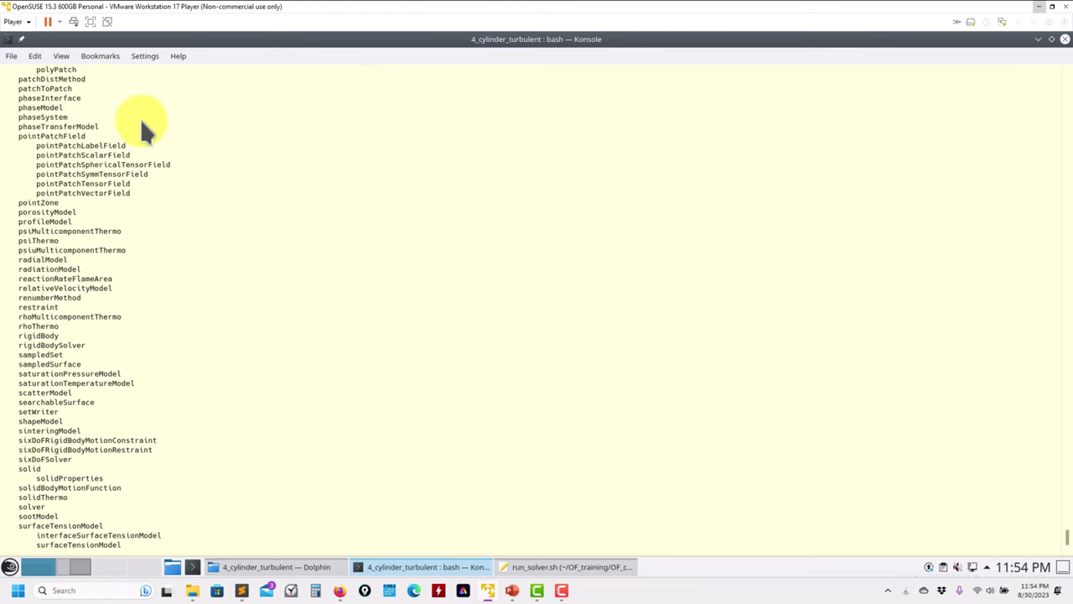
scroll(140, 118, "up", 14)
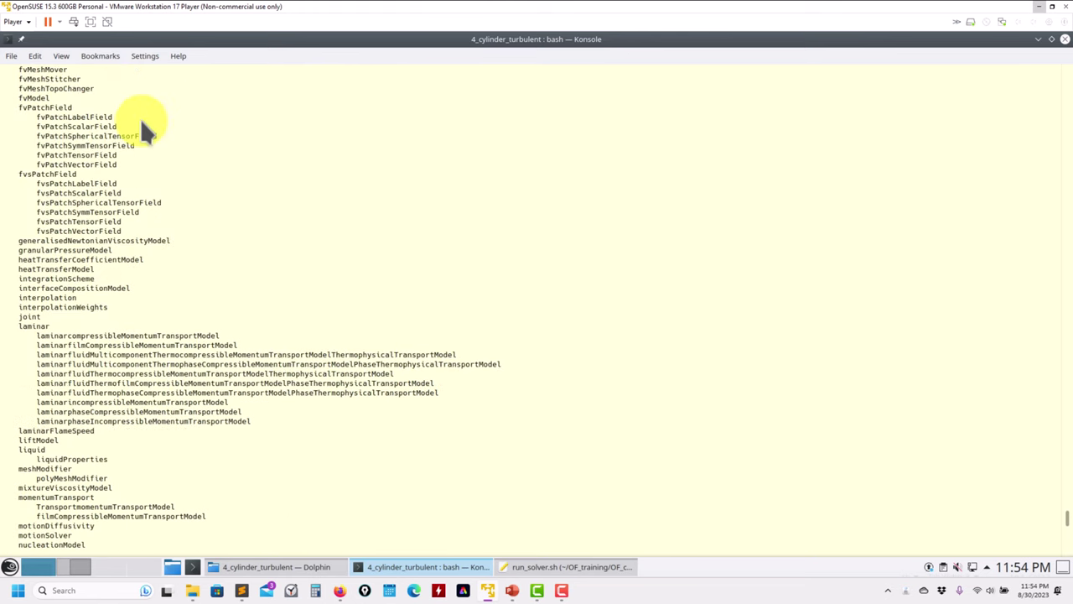
scroll(140, 118, "up", 20)
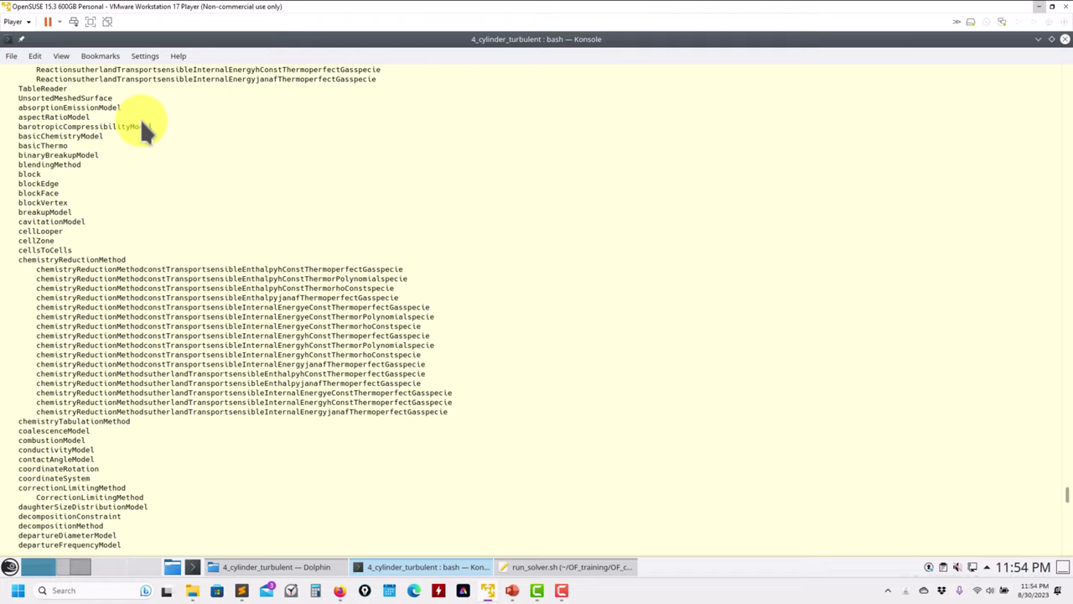
scroll(140, 119, "up", 3)
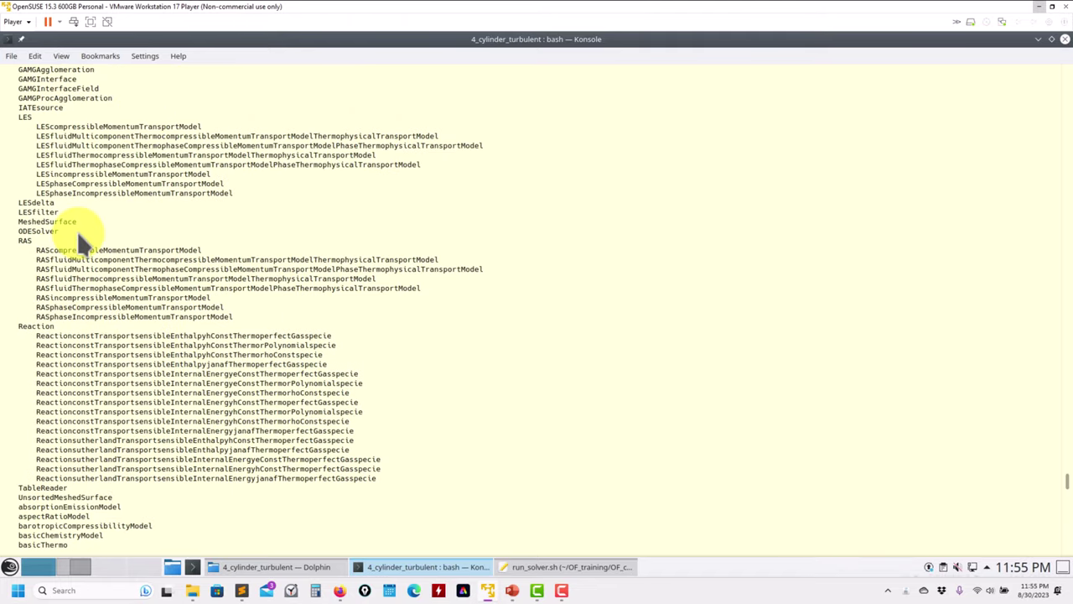
Run foamToC -table RASincompressibleMomentumTransportModel to list the available incompressible RAS turbulence models, using name completion to find the table.
key("Up")
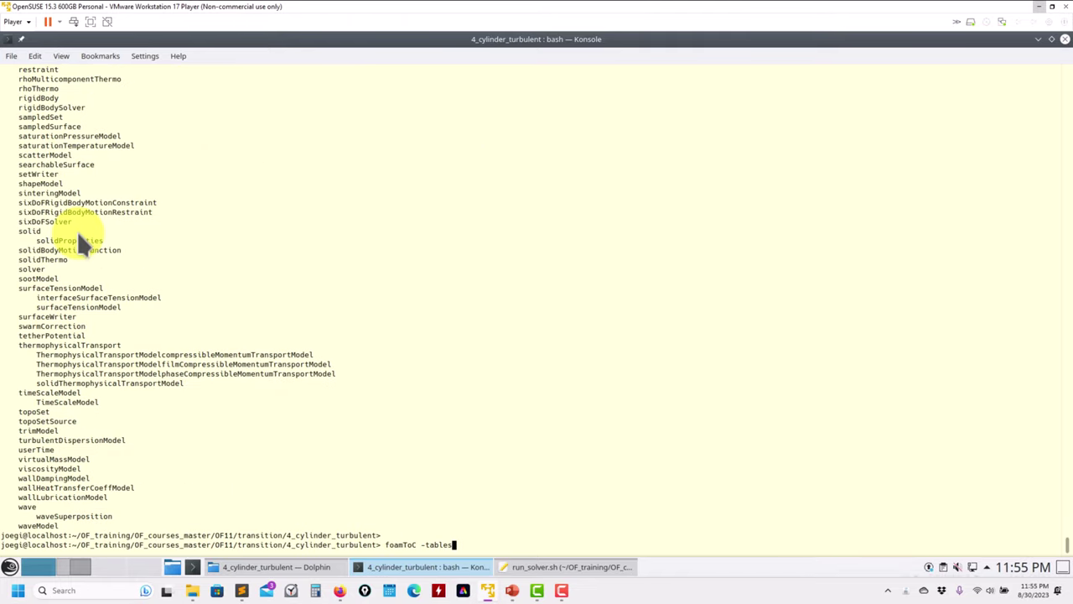
type("RAS")
key("Tab")
key("Tab")
key("Tab")
key("Tab")
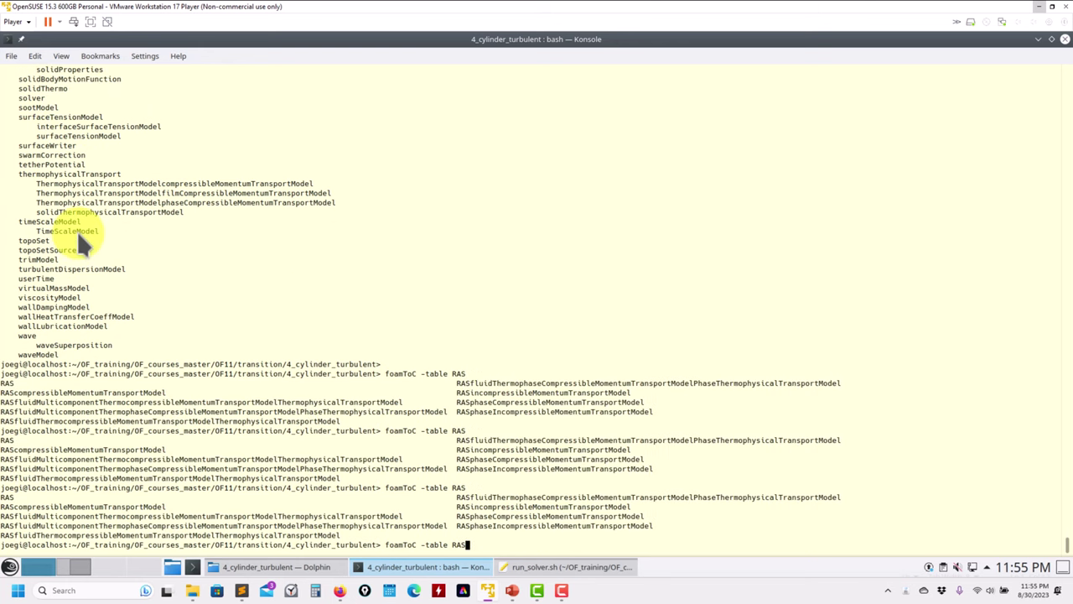
type("in")
key("Tab")
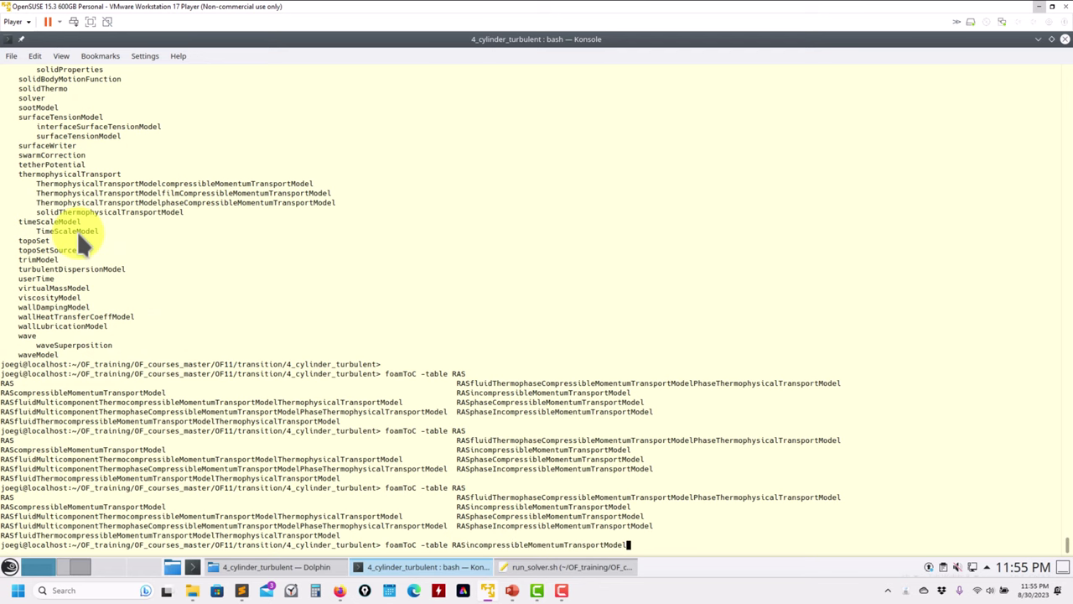
key("Return")
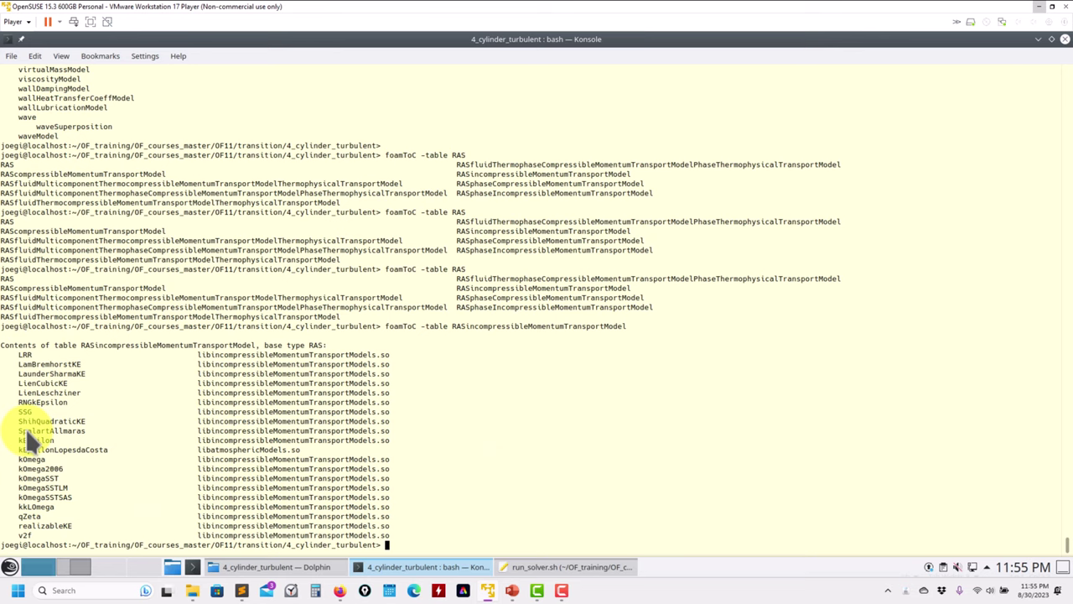
Locate viscosityModel in the earlier table list and show its contents with foamToC -table viscosityModel.
scroll(86, 278, "up", 4)
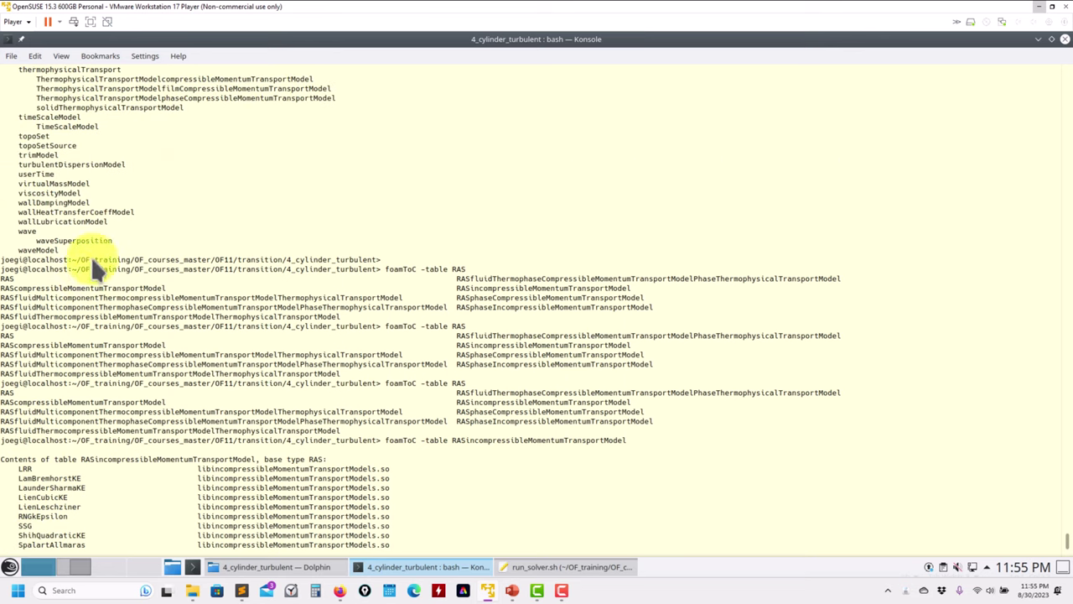
scroll(92, 201, "up", 3)
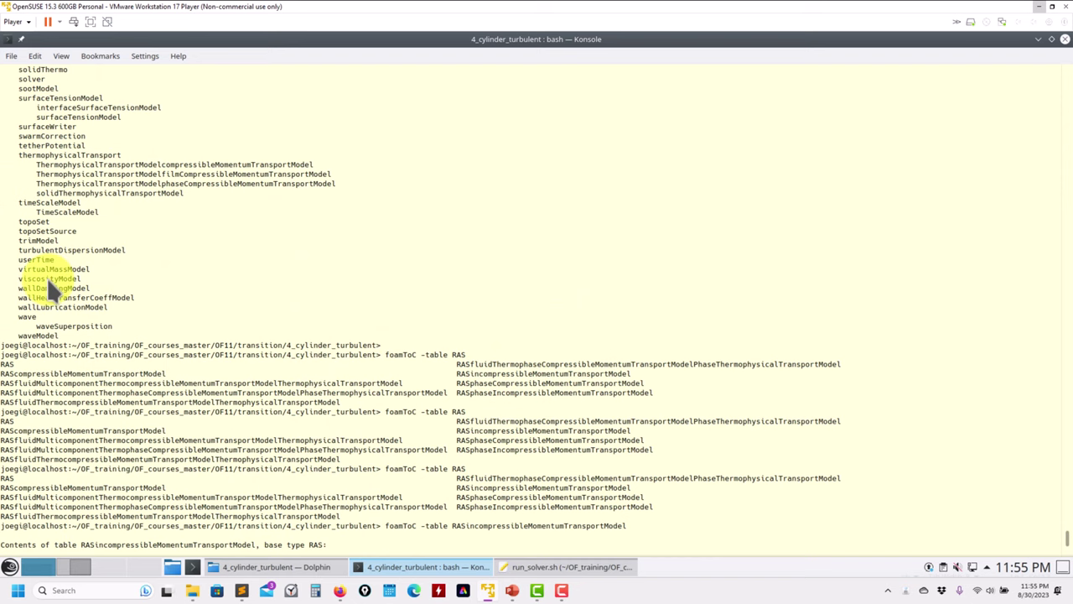
double_click(47, 278)
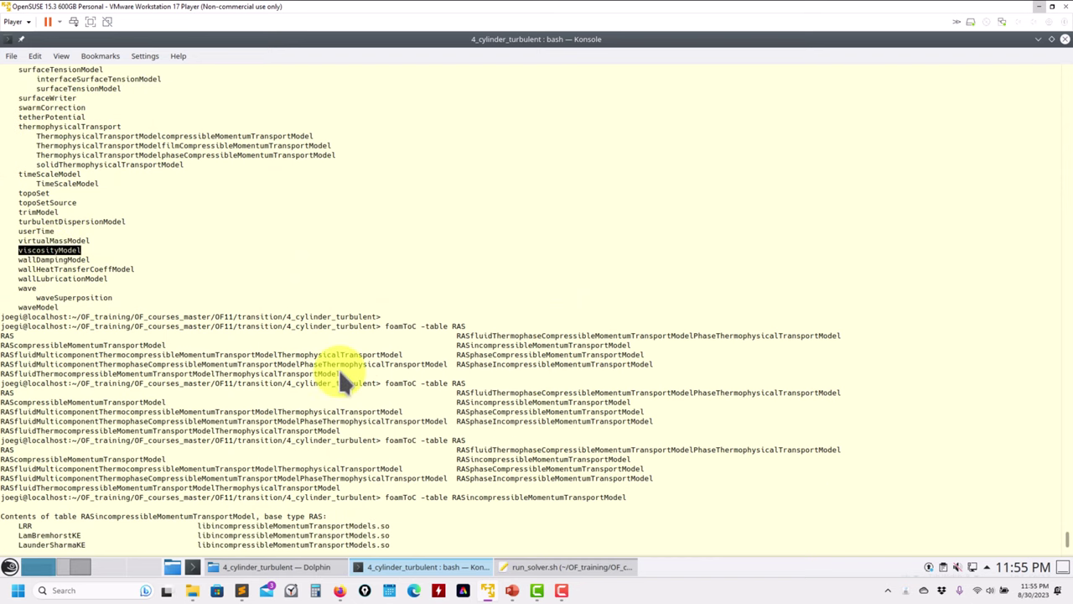
scroll(340, 370, "down", 6)
key("Up")
key("BackSpace")
key("BackSpace")
key("BackSpace")
key("BackSpace")
key("BackSpace")
key("BackSpace")
key("BackSpace")
key("BackSpace")
key("BackSpace")
key("BackSpace")
key("BackSpace")
key("BackSpace")
key("BackSpace")
key("BackSpace")
key("BackSpace")
key("BackSpace")
key("BackSpace")
key("BackSpace")
key("BackSpace")
key("BackSpace")
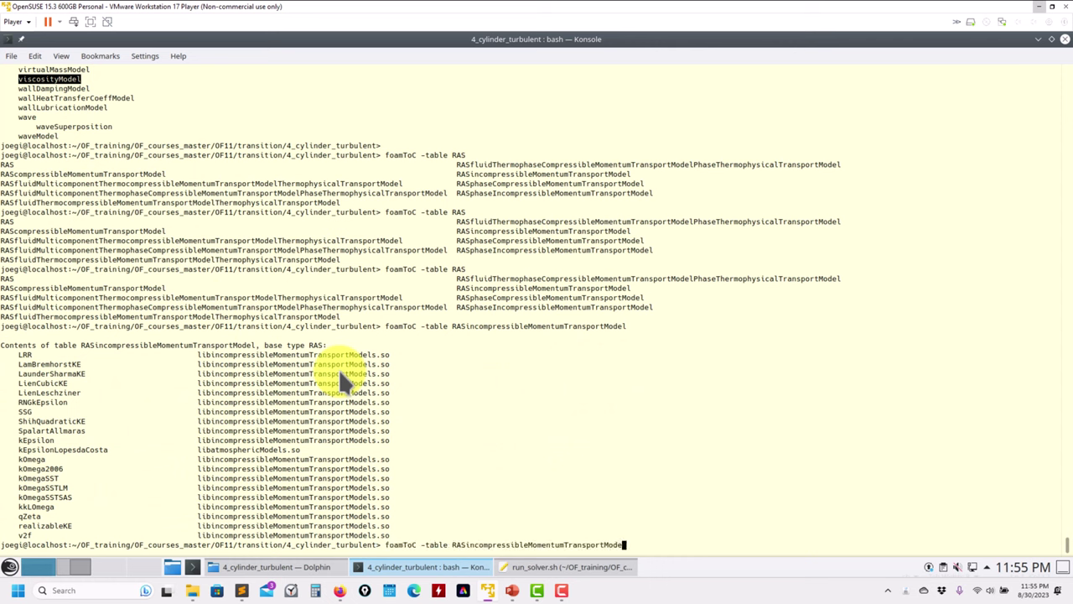
key("BackSpace")
key("BackSpace")
key("BackSpace")
key("BackSpace")
key("BackSpace")
key("BackSpace")
key("BackSpace")
key("BackSpace")
key("BackSpace")
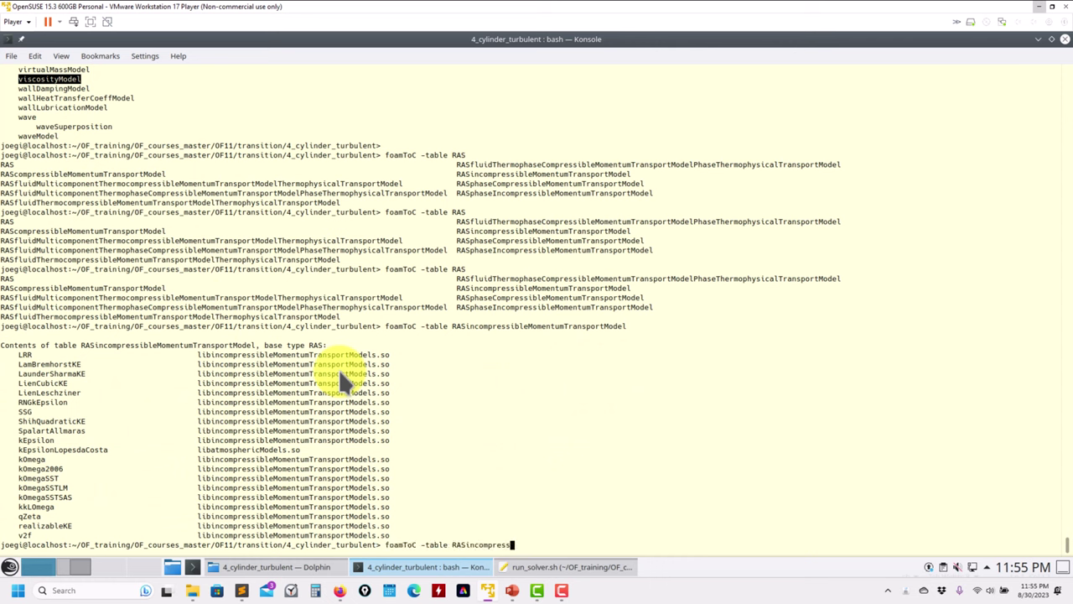
key("BackSpace")
key("BackSpace")
key("BackSpace")
key("BackSpace")
key("BackSpace")
key("BackSpace")
key("BackSpace")
key("BackSpace")
type("viscosityModel")
key("Return")
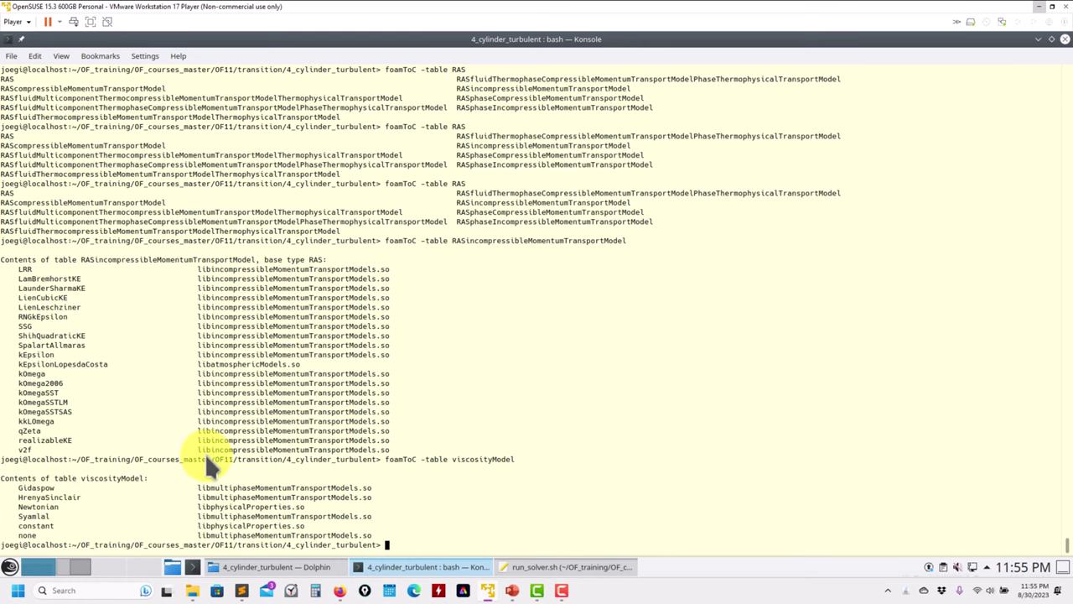
Look back through the foamToC -tables output for the patch field, laminar and momentumTransport tables, and return to the prompt.
scroll(205, 453, "up", 6)
scroll(216, 431, "up", 20)
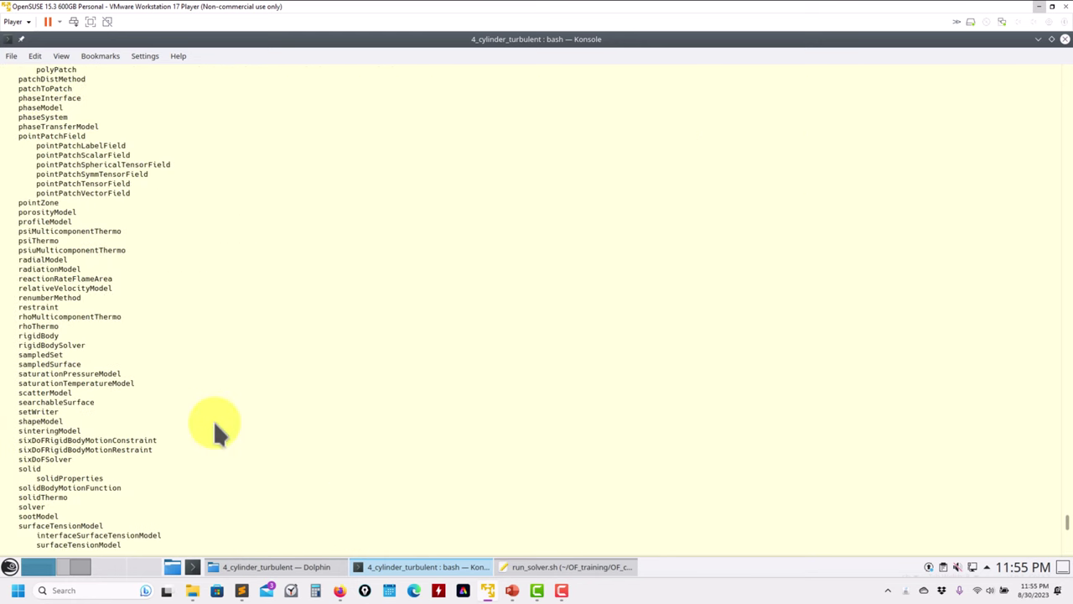
scroll(216, 431, "up", 11)
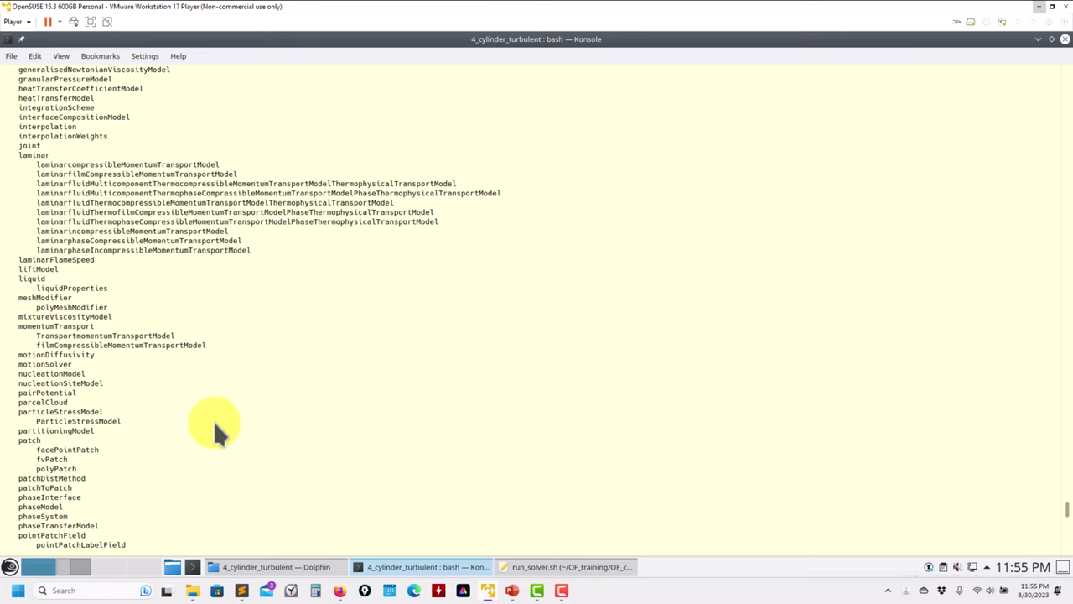
double_click(107, 336)
scroll(107, 335, "up", 3)
scroll(107, 334, "up", 7)
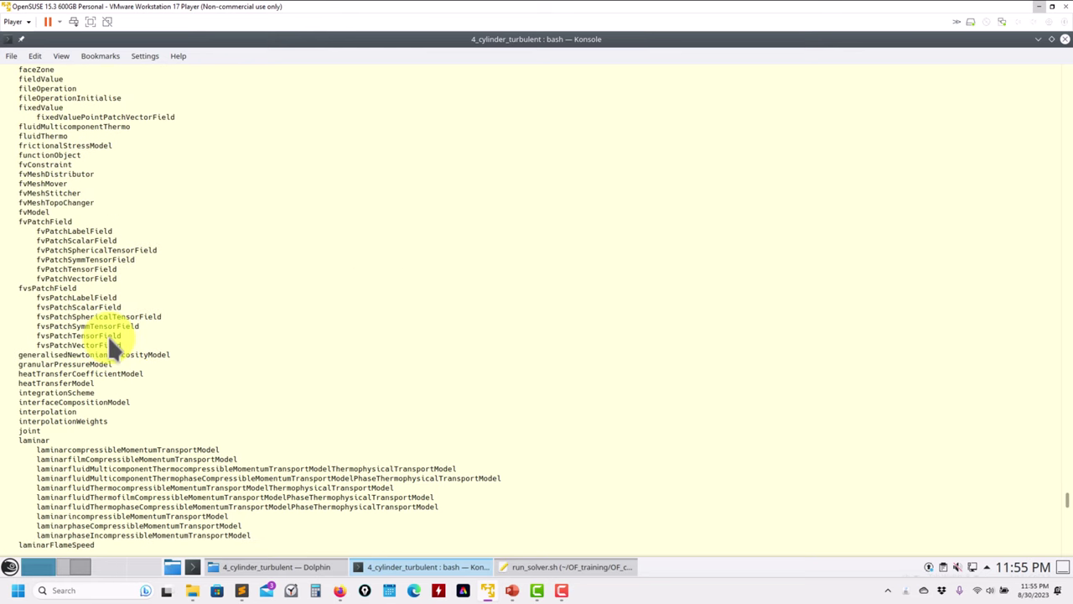
scroll(107, 334, "down", 20)
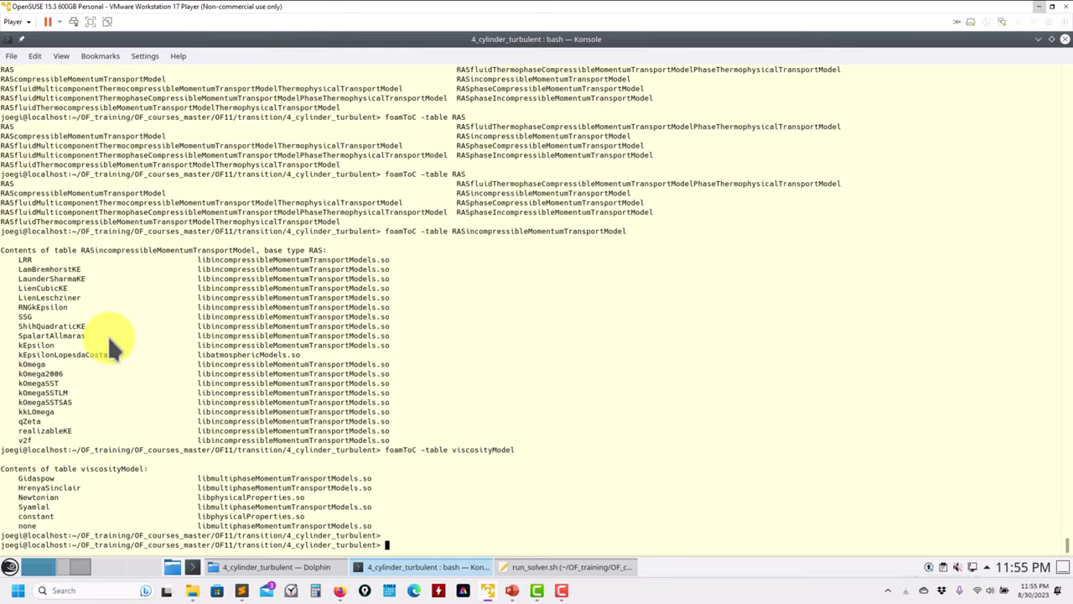
Run foamInfo kOmegaSST and show the description of file number 3, the RAS kOmegaSST.H header.
type("foamInfo")
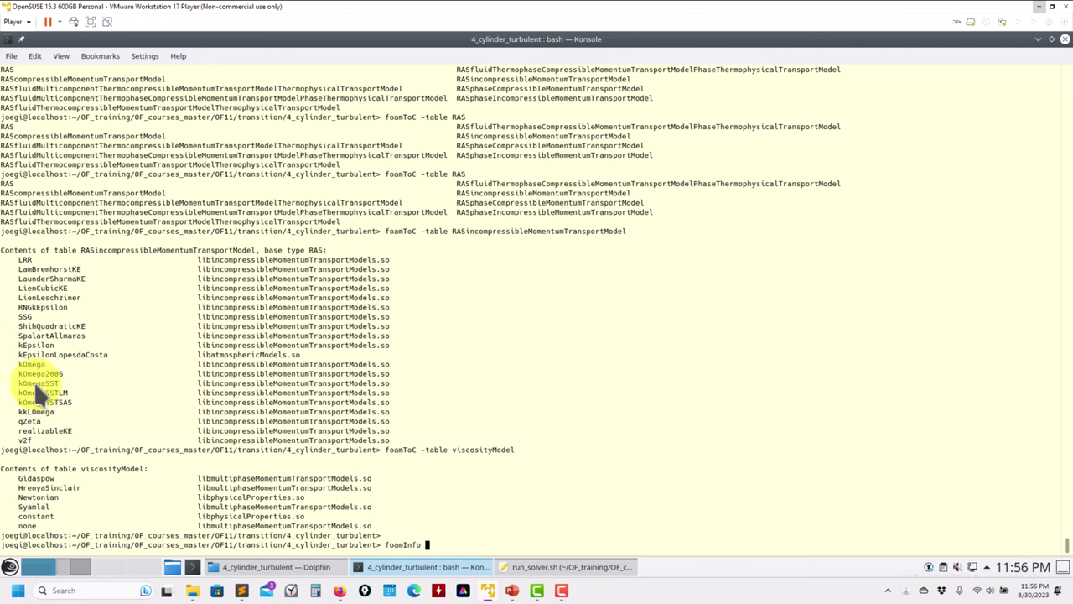
type("kOm")
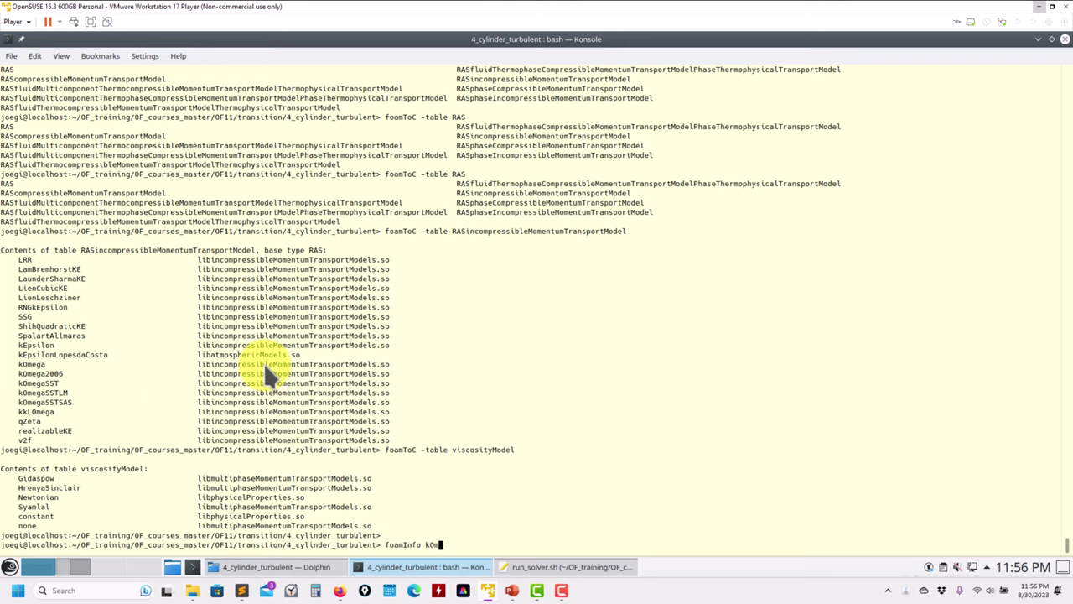
type("egaSST")
key("Return")
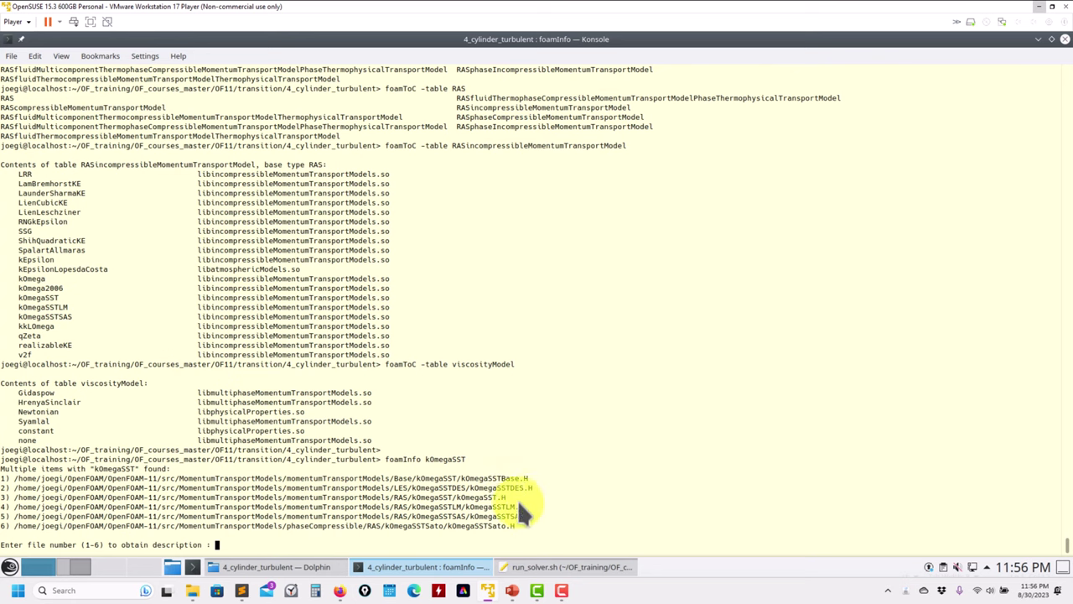
type("3")
key("Return")
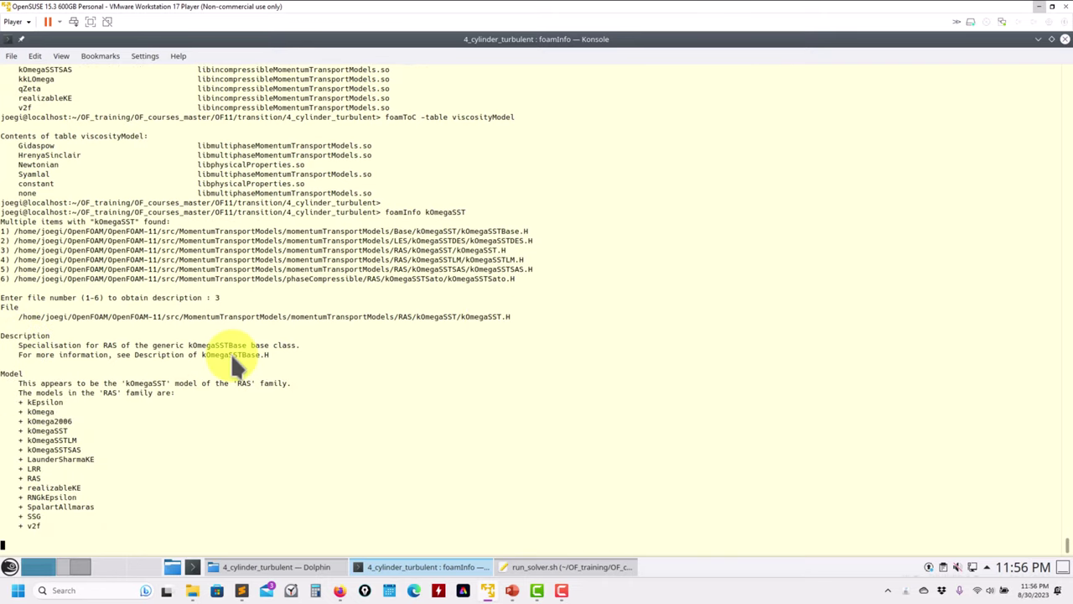
Rerun foamInfo kOmegaSST and show the description of file number 1, the kOmegaSSTBase.H base class.
key("Up")
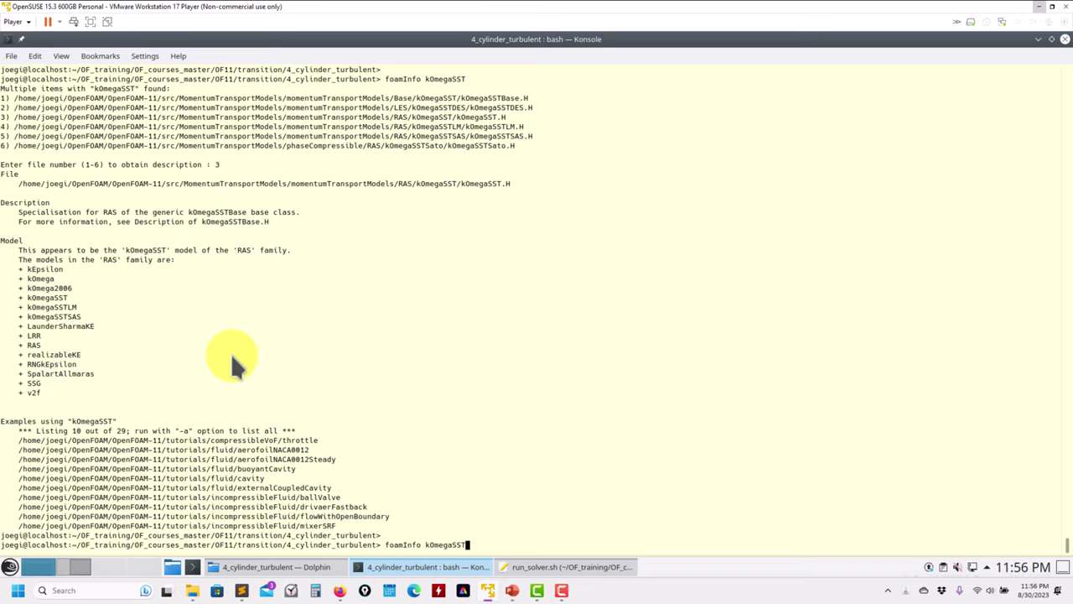
key("Return")
type("1-6) to obtain description : 1")
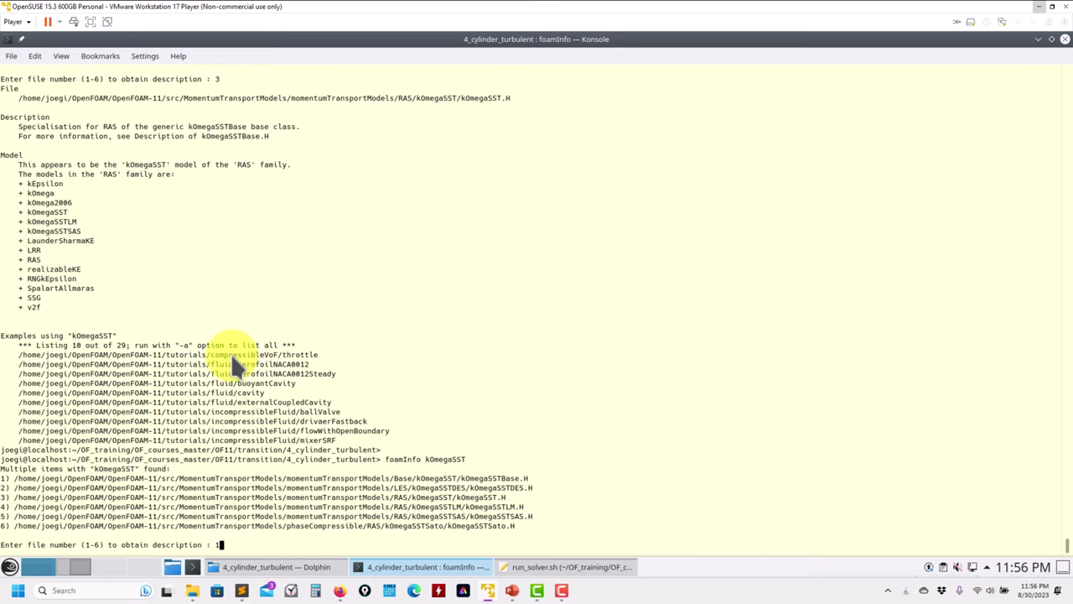
key("Return")
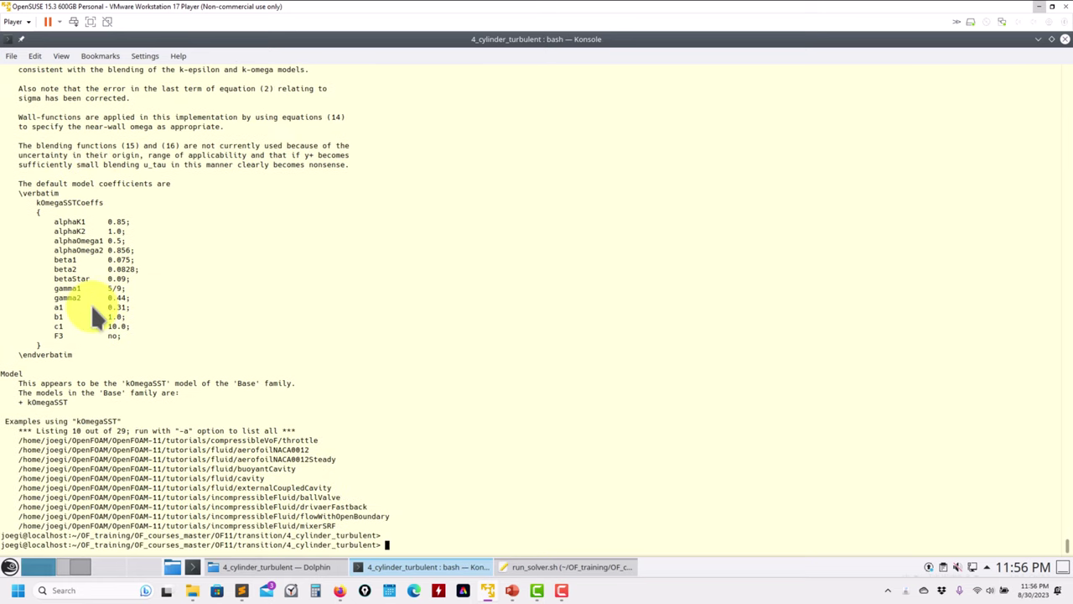
Clear the terminal and list the contents of the 4_cylinder_turbulent case directory.
type("clear")
key("Return")
type("ls")
key("Return")
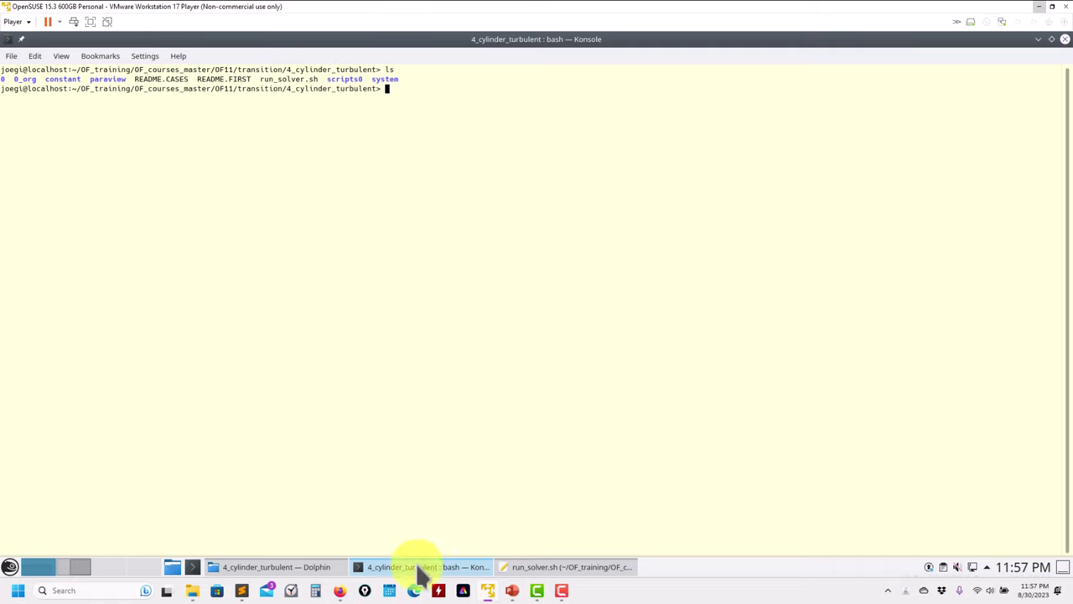
Switch to the Dolphin file manager, check the case's system folder, and open momentumTransport from the constant folder in the text editor.
left_click(545, 569)
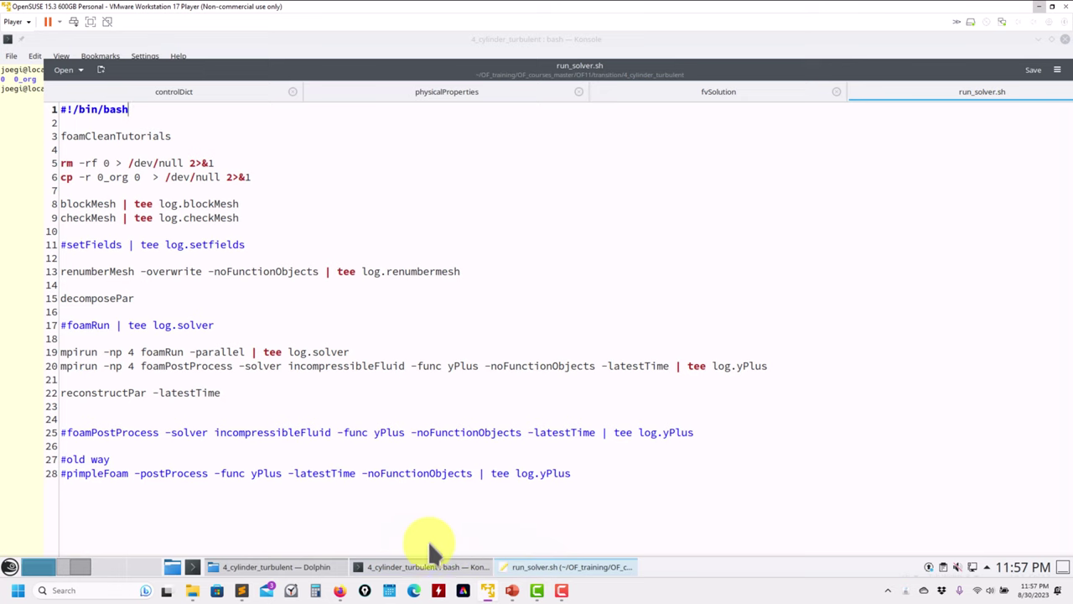
left_click(298, 570)
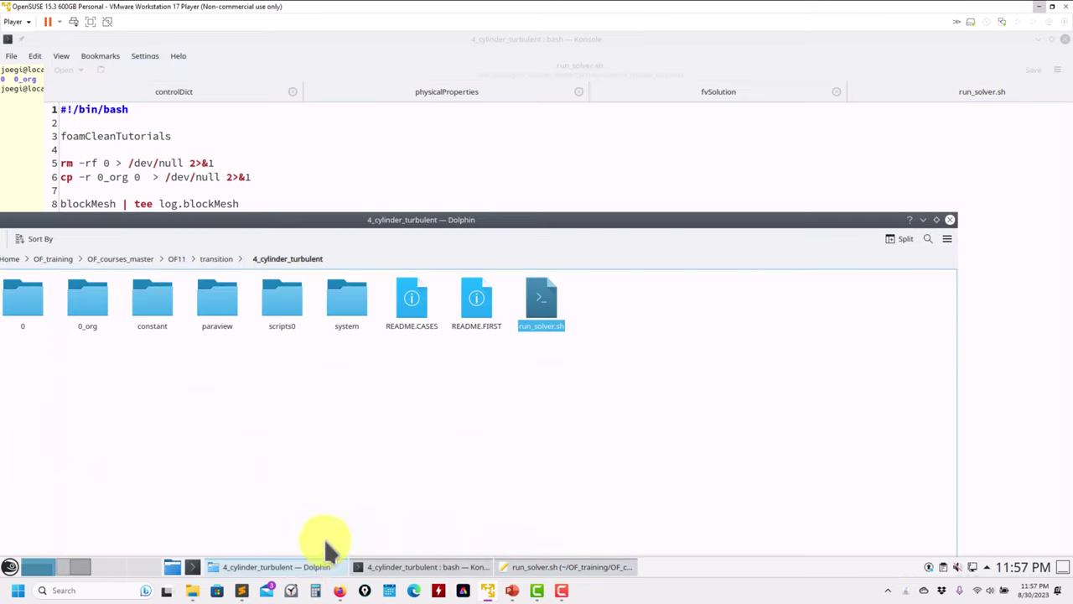
double_click(344, 300)
left_click_drag(507, 222, 640, 224)
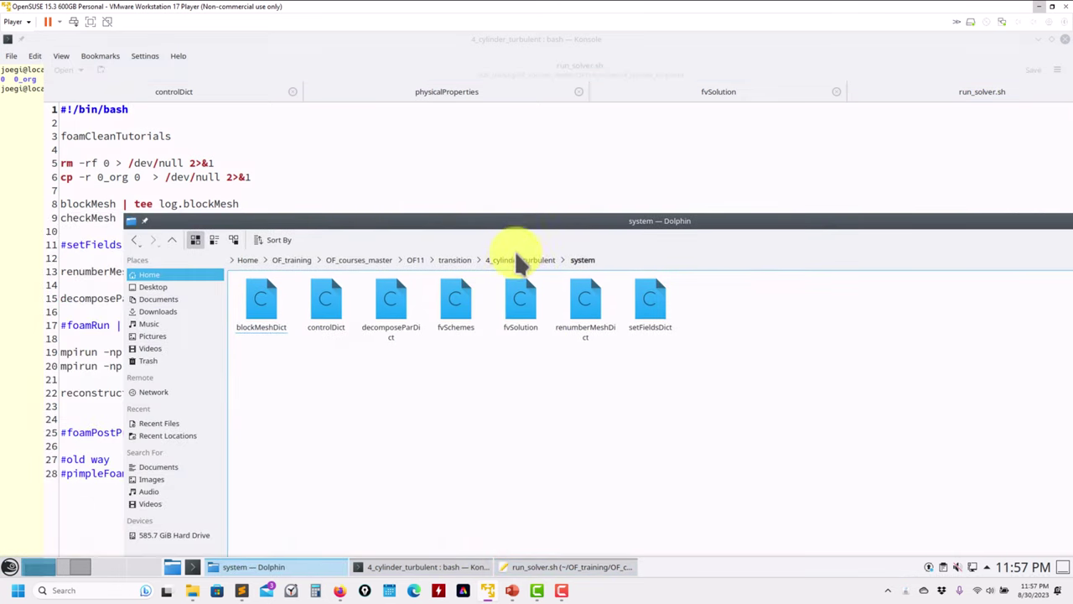
left_click(520, 260)
double_click(386, 319)
left_click_drag(252, 300, 393, 138)
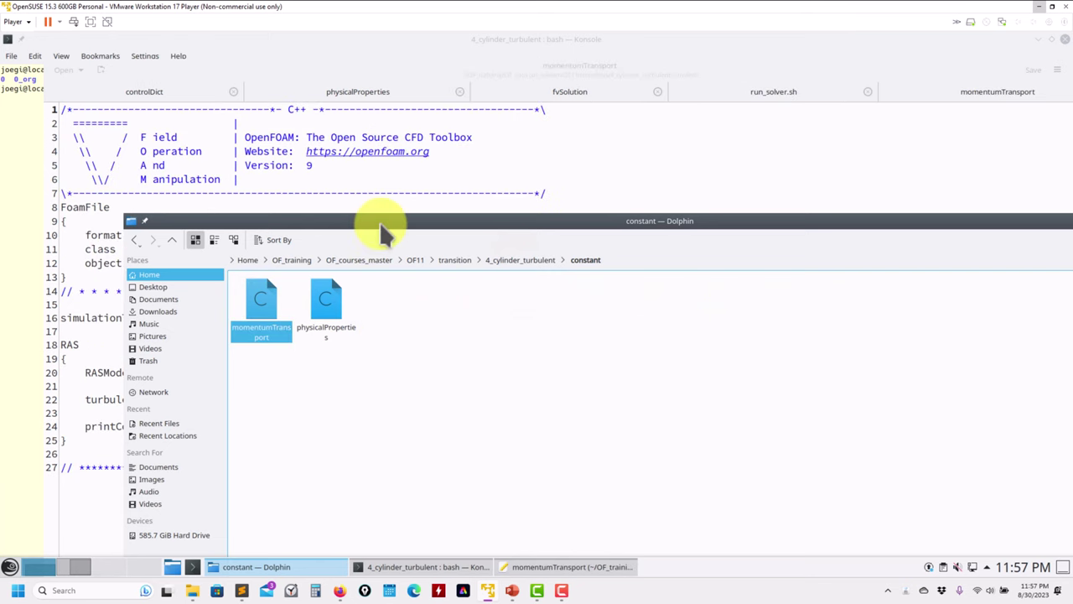
Move the file manager off the momentumTransport text, browse the 0_org folder, and select the k, nut and omega field files.
left_click_drag(379, 224, 704, 202)
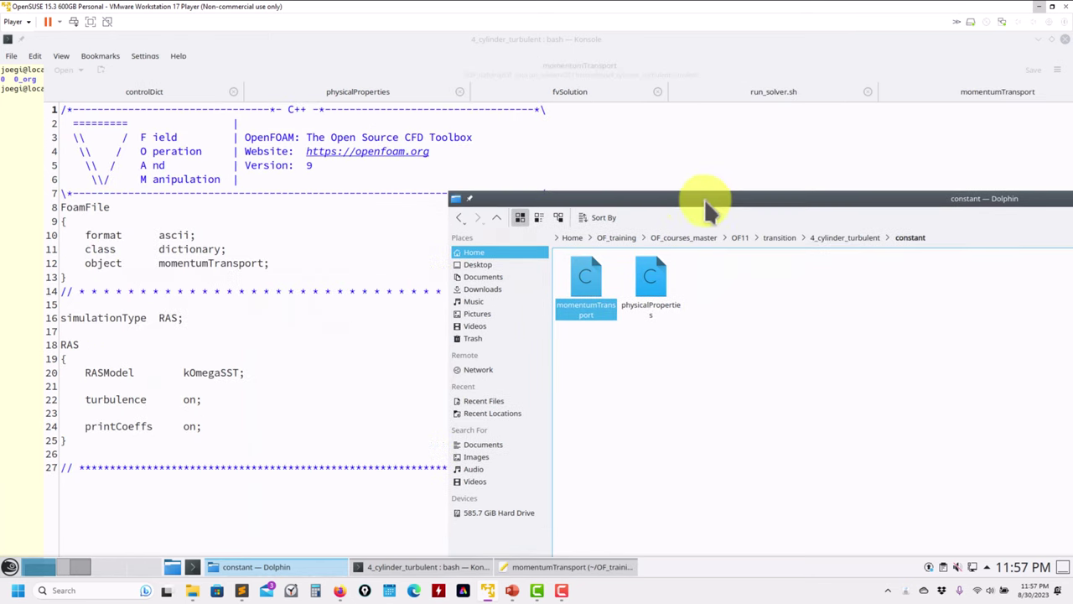
left_click(848, 238)
left_click(642, 281)
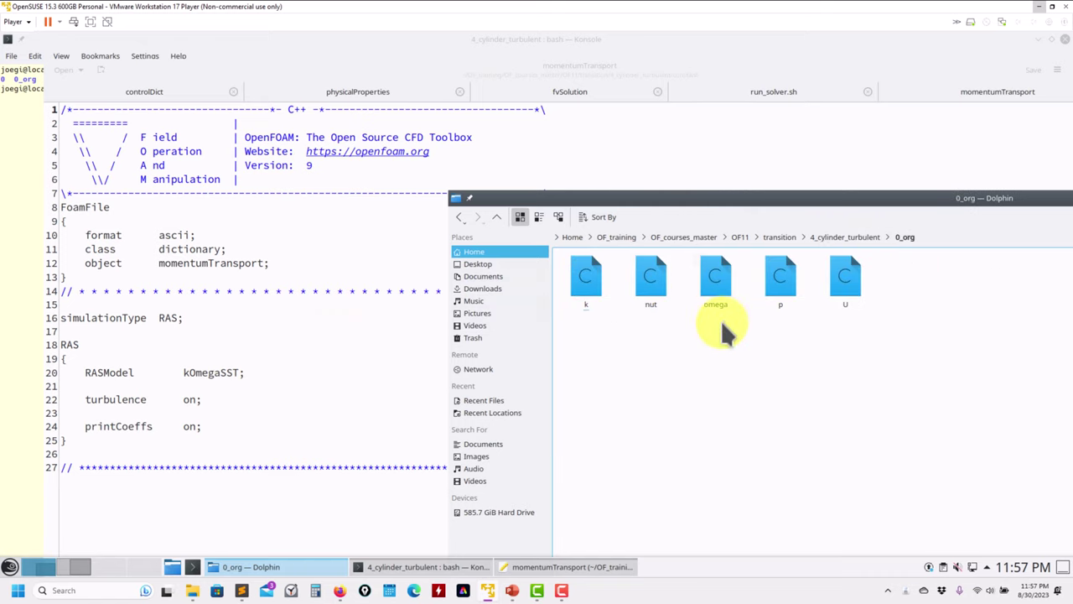
left_click(848, 237)
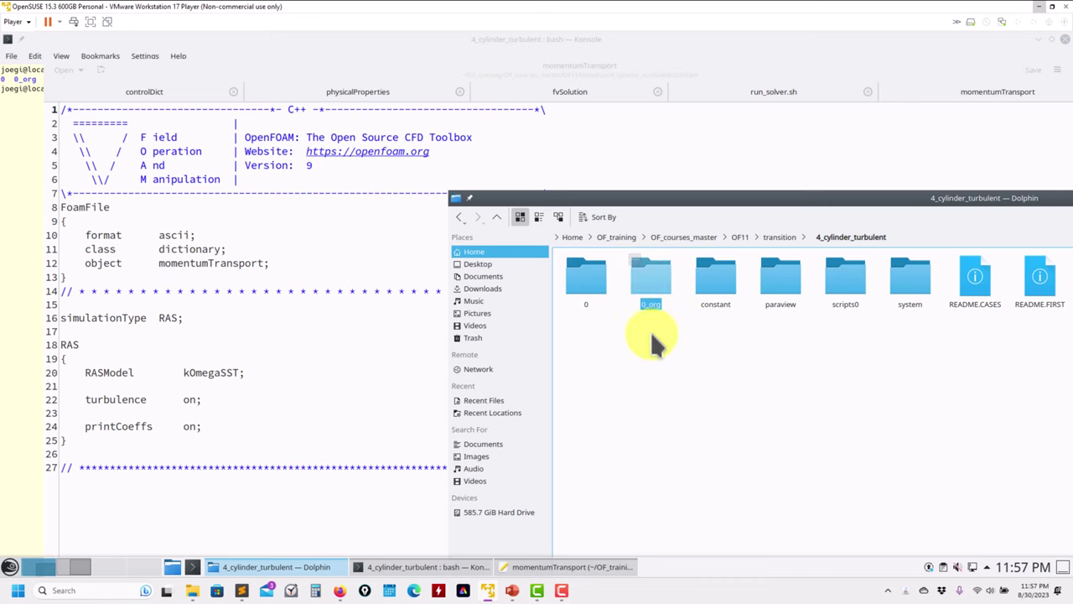
left_click_drag(566, 277, 666, 262)
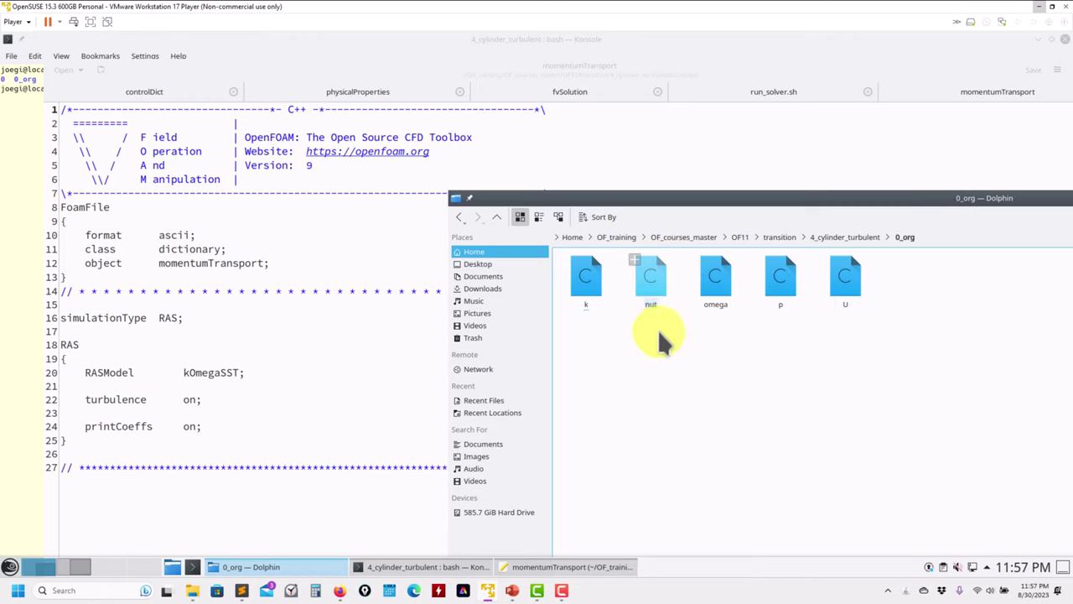
left_click_drag(630, 326, 715, 278)
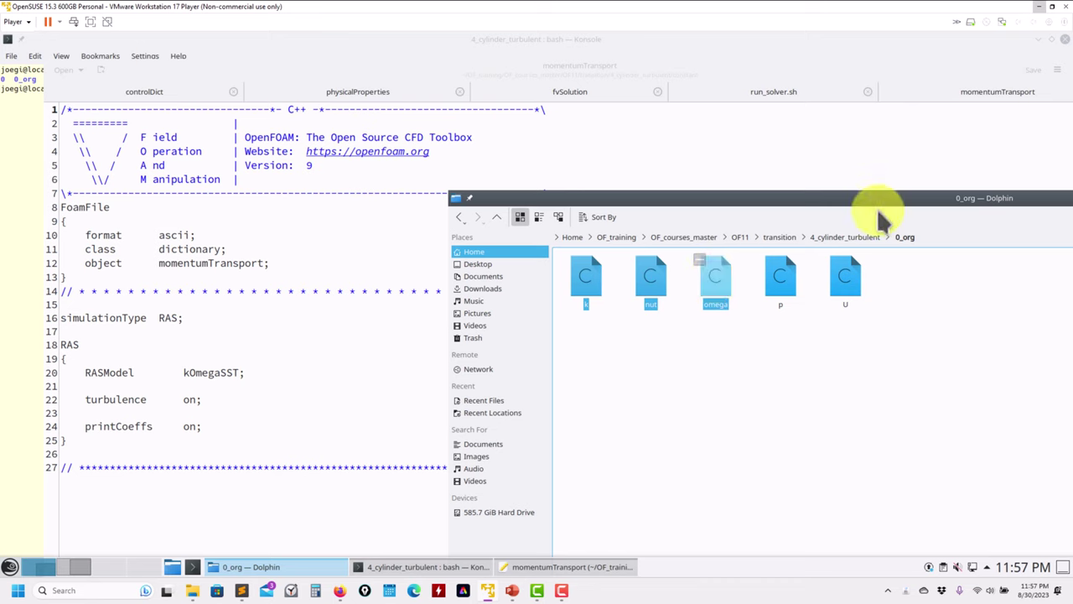
left_click_drag(883, 203, 466, 188)
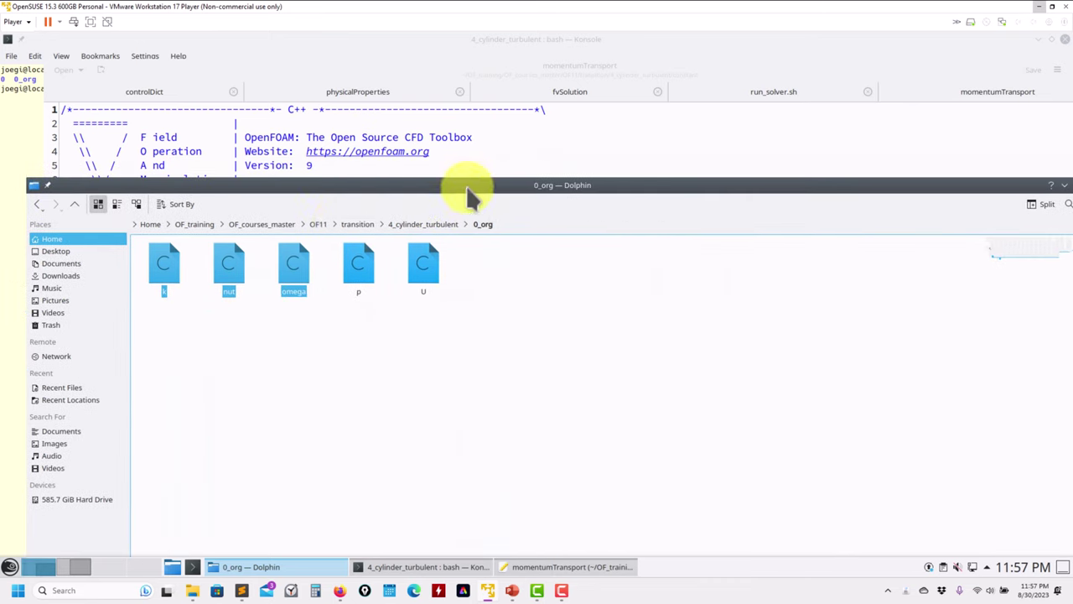
Open fvSchemes from the case's system folder in the text editor and get the file manager out of the way.
left_click(423, 224)
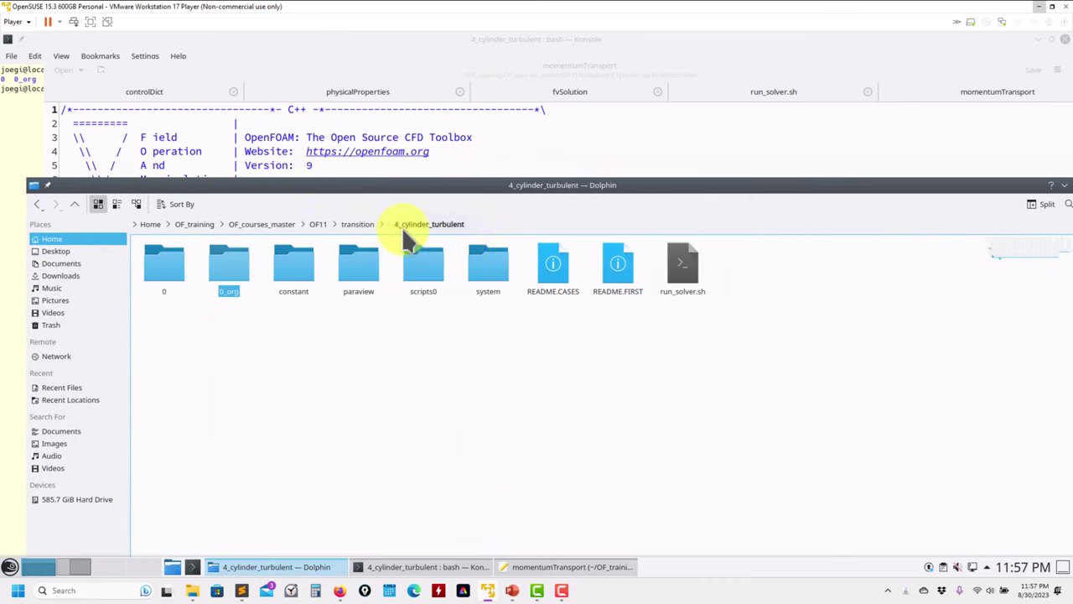
left_click(475, 285)
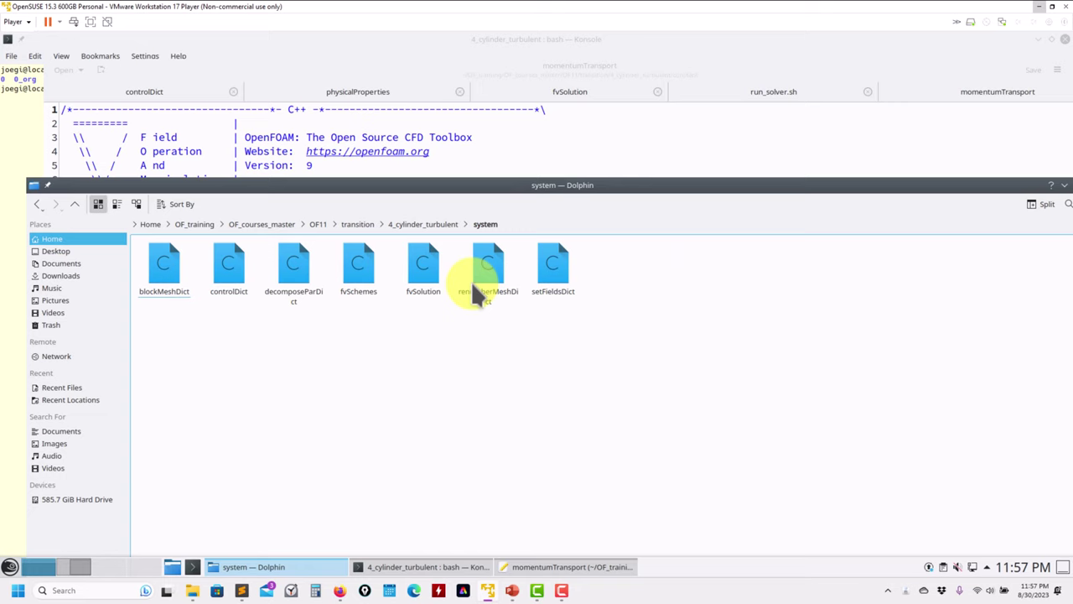
left_click(237, 287)
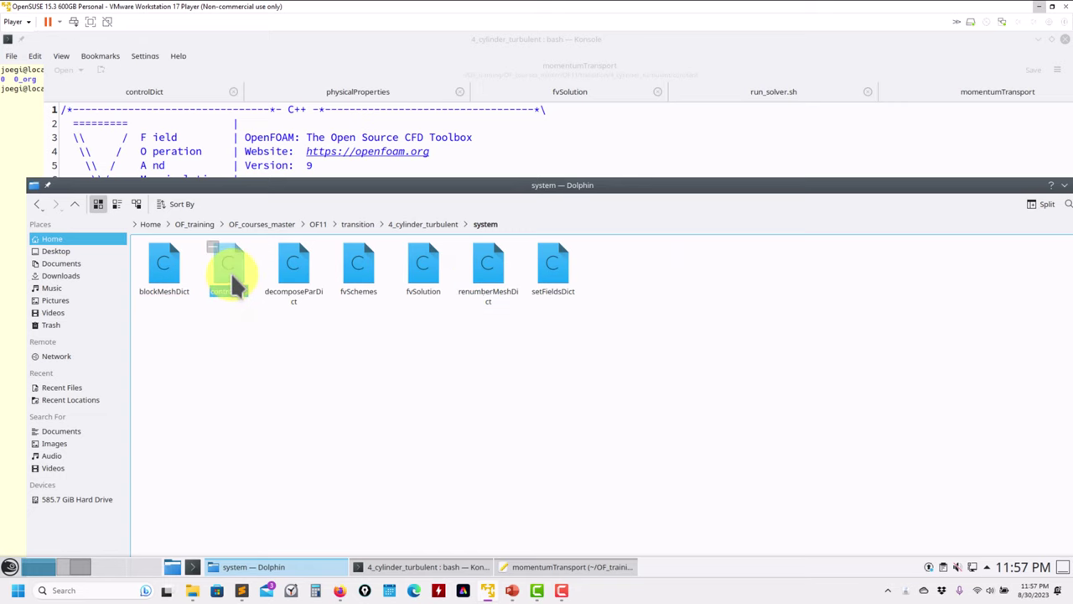
left_click_drag(237, 286, 247, 120)
left_click_drag(435, 327, 343, 258)
left_click_drag(345, 260, 289, 138)
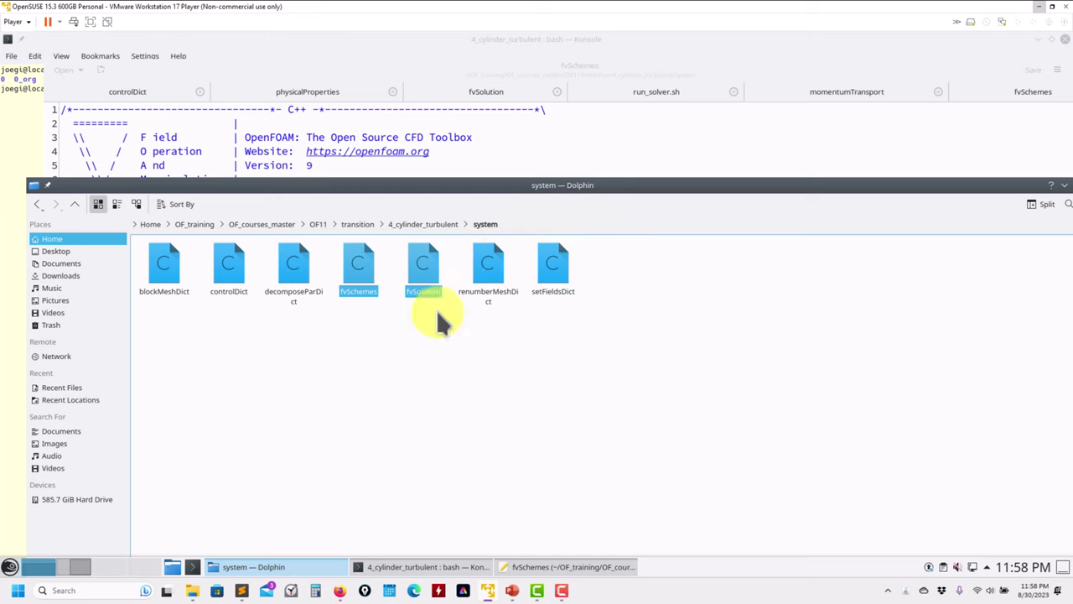
left_click_drag(747, 184, 686, 216)
left_click(832, 211)
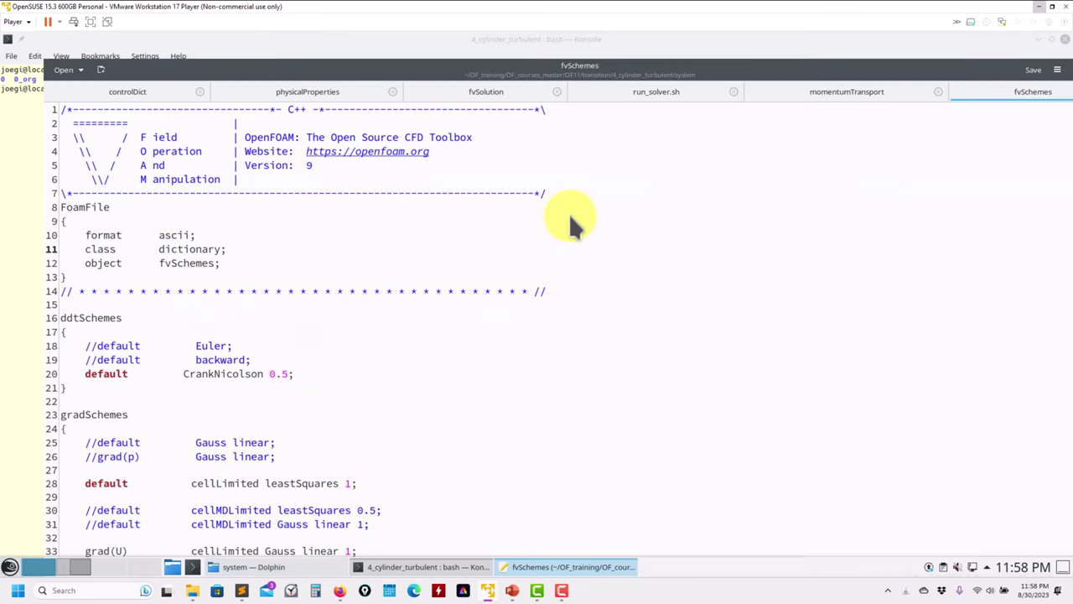
Examine fvSolution from the top, covering the p, U, omega and k solvers, the PIMPLE settings and the relaxation factors.
left_click(482, 93)
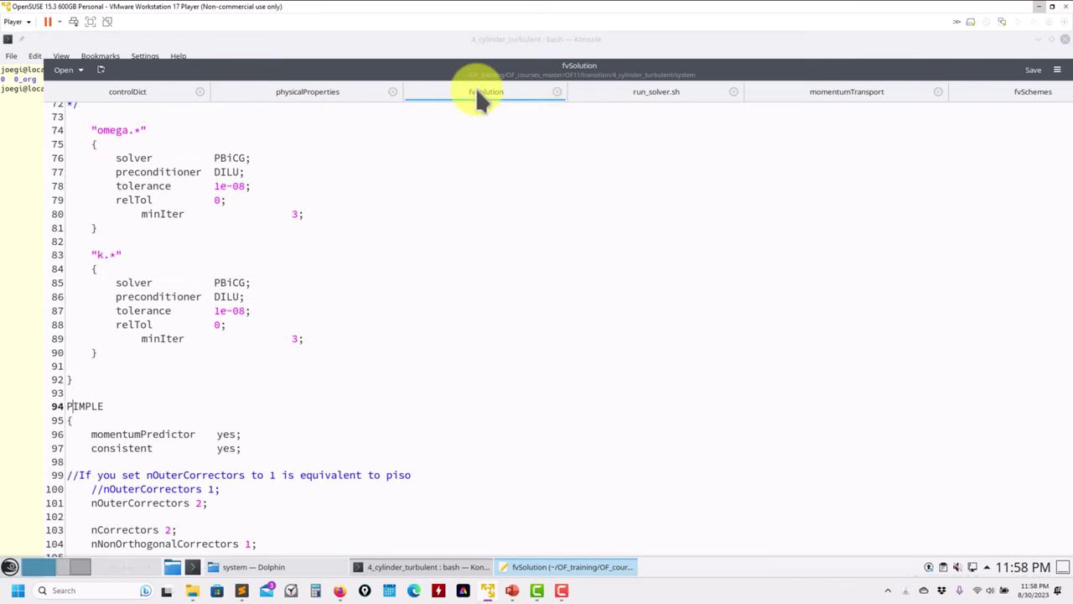
scroll(295, 274, "up", 20)
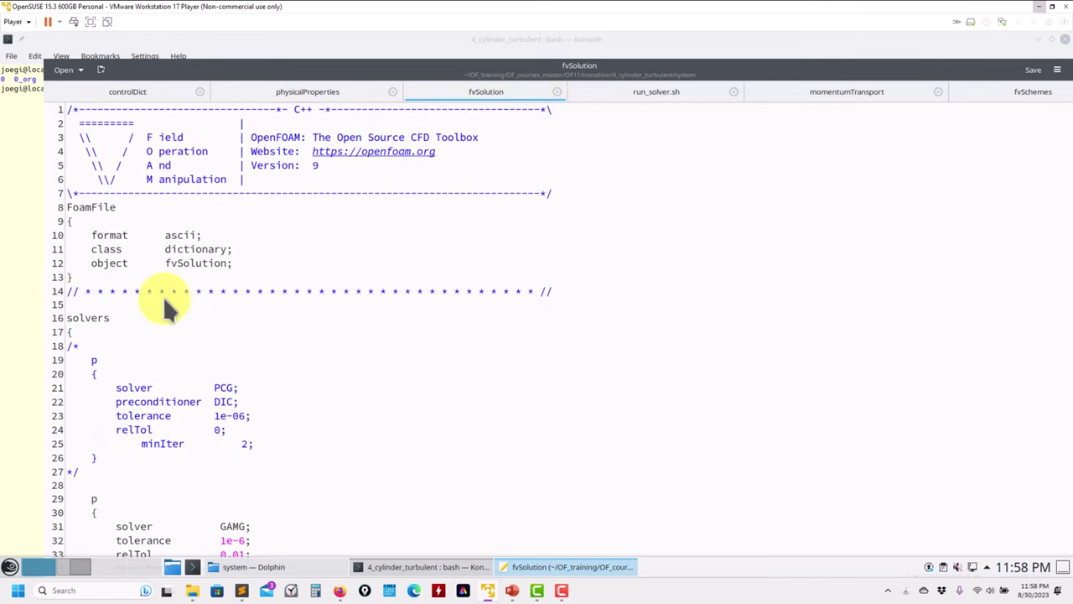
scroll(162, 296, "down", 6)
scroll(163, 296, "down", 4)
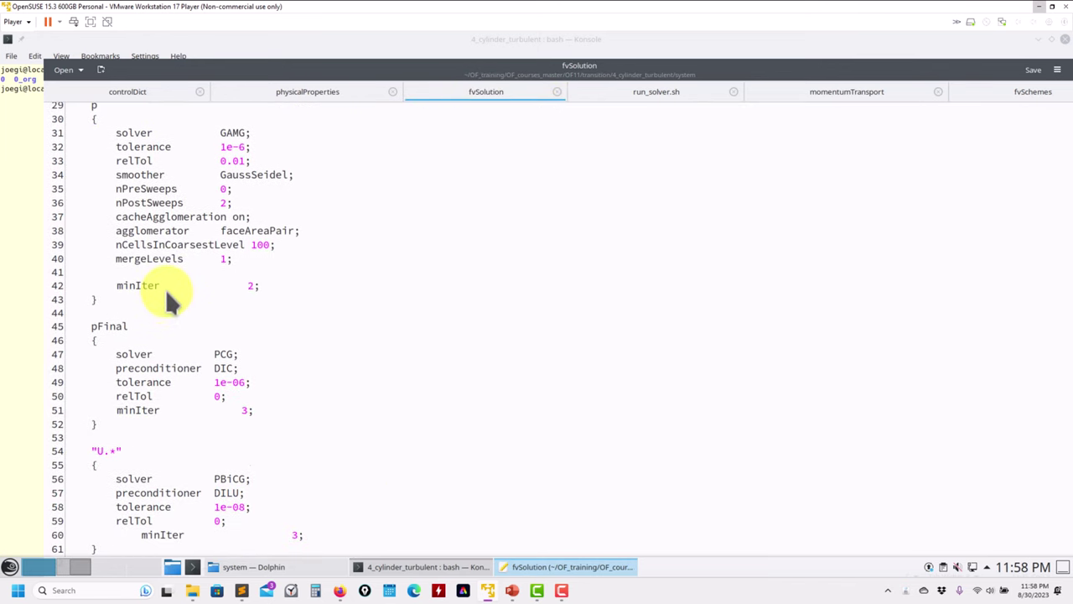
scroll(165, 289, "down", 2)
scroll(166, 288, "down", 2)
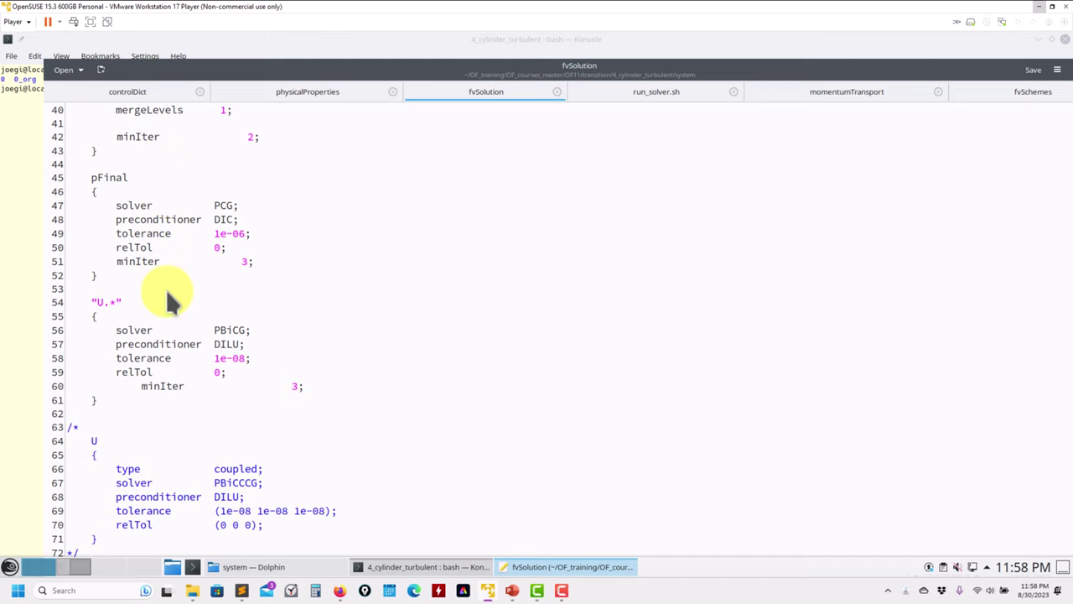
scroll(165, 288, "down", 4)
scroll(149, 249, "down", 10)
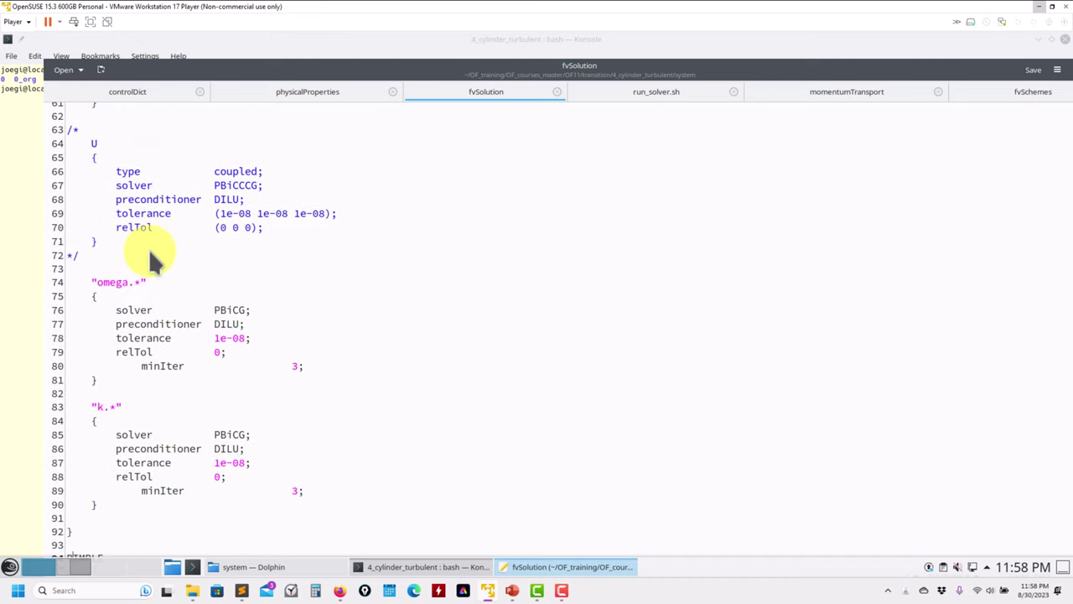
scroll(149, 249, "down", 1)
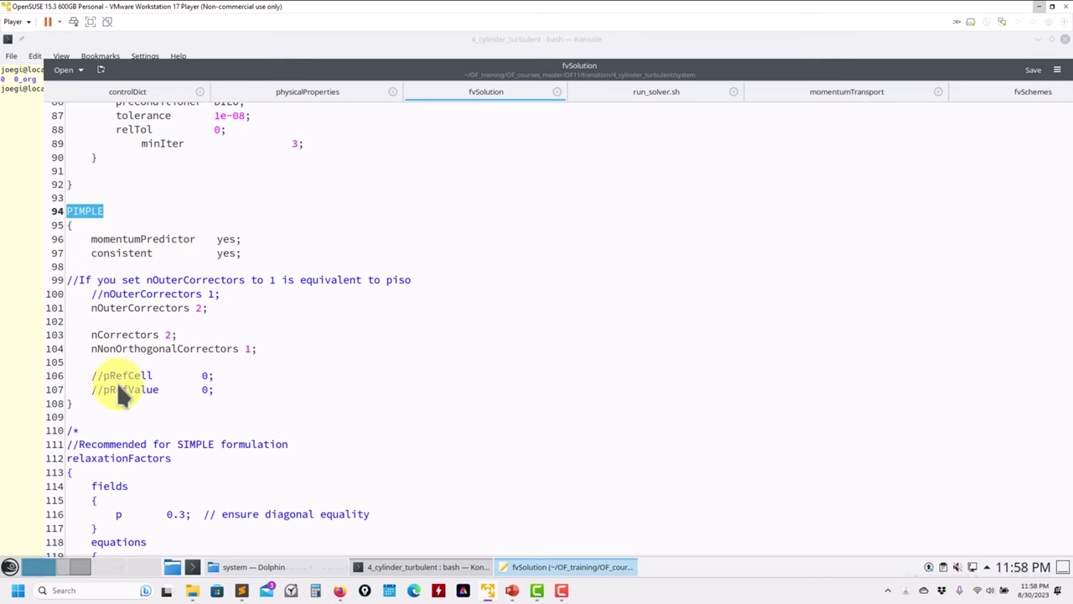
scroll(120, 387, "down", 7)
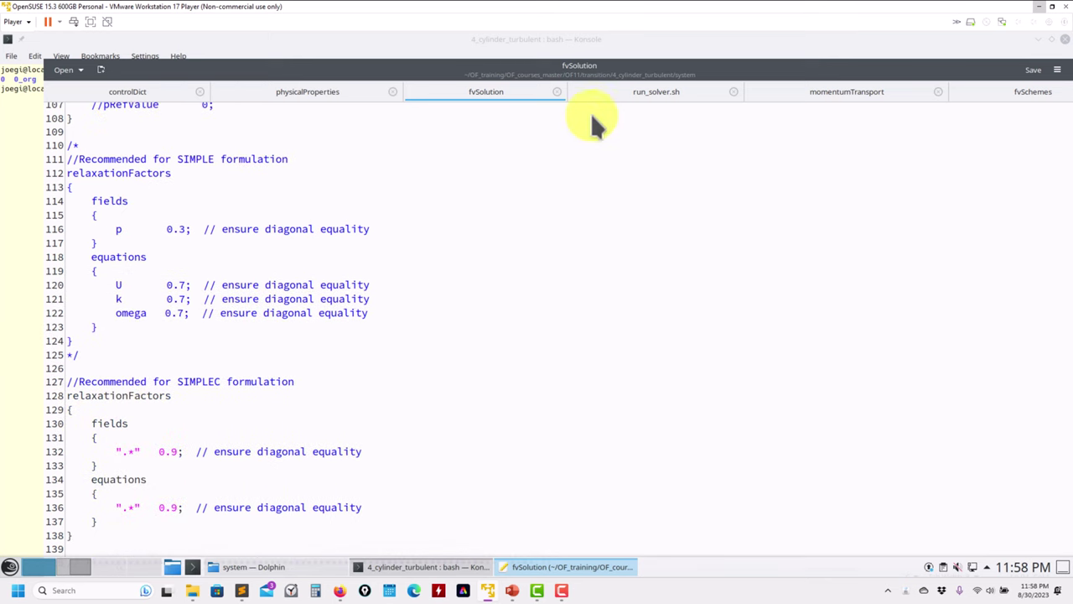
Place the fvSchemes file right after fvSolution and examine it from the CrankNicolson time scheme down to wallDist.
left_click_drag(1019, 89, 658, 93)
double_click(246, 371)
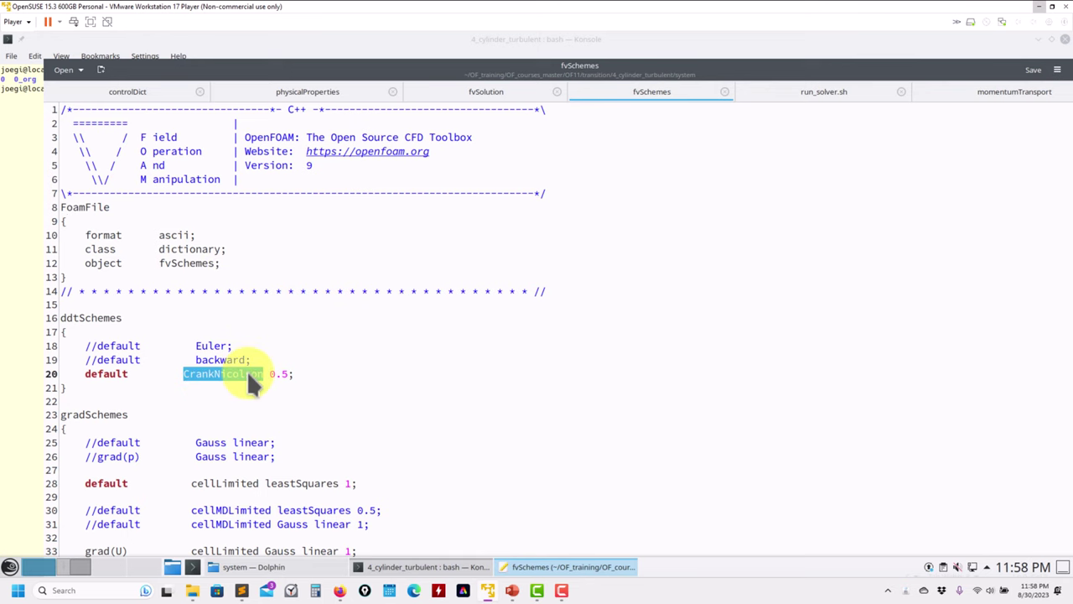
scroll(248, 373, "down", 5)
scroll(250, 369, "down", 10)
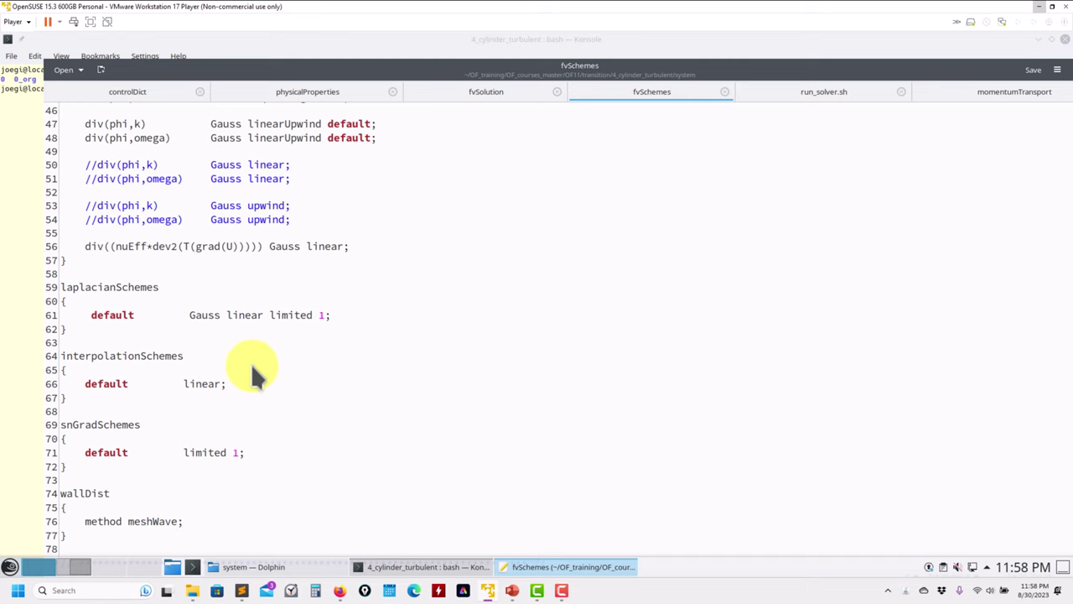
Bring up controlDict and examine its time and write controls, highlighting the maxCo and maxDeltaT lines.
left_click(499, 94)
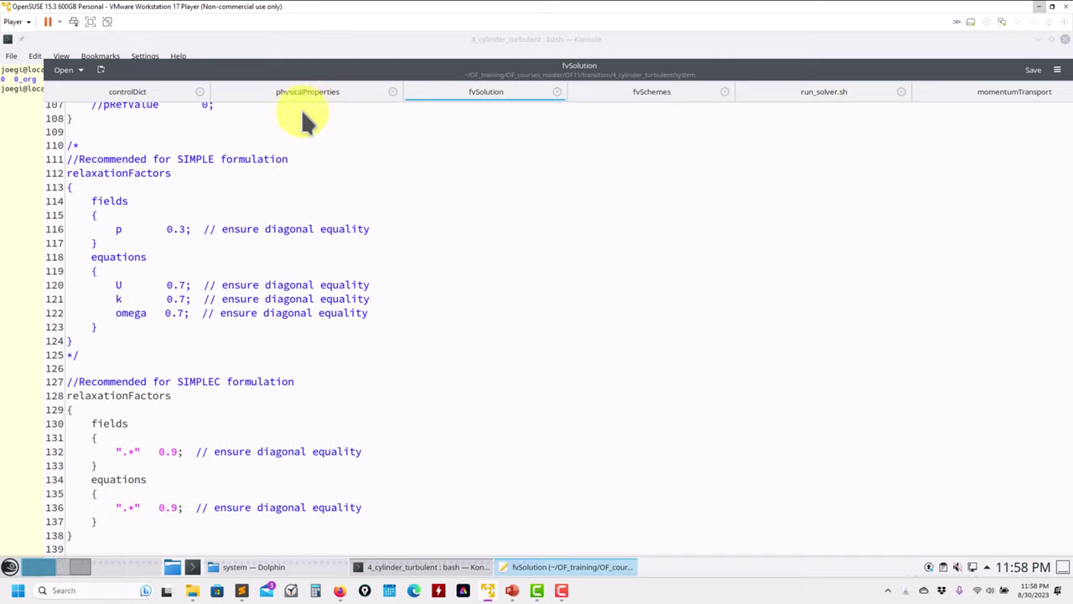
left_click(99, 91)
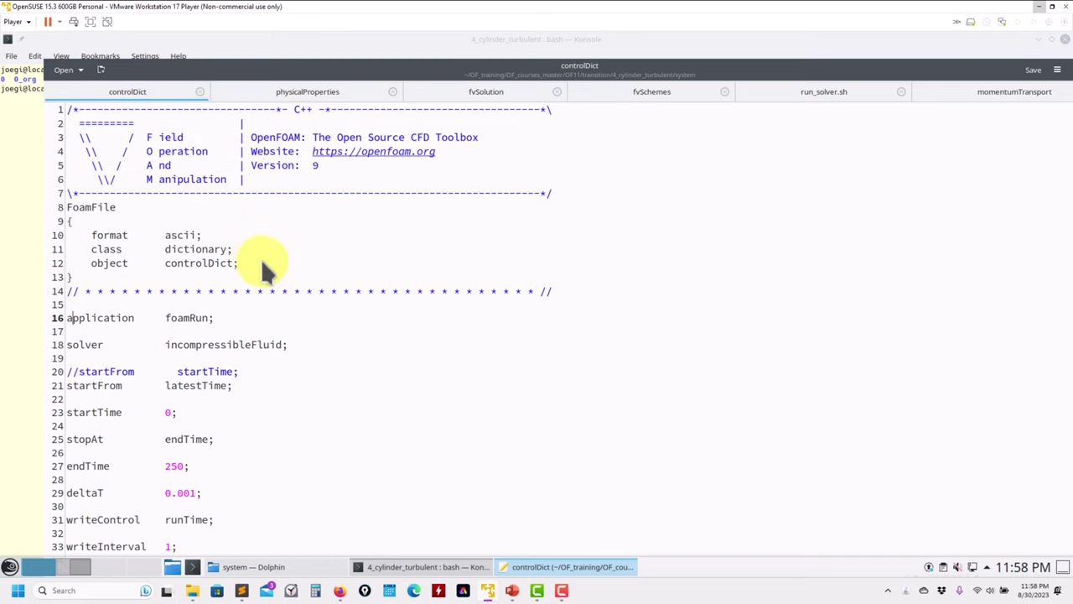
scroll(311, 312, "down", 5)
scroll(311, 312, "down", 5)
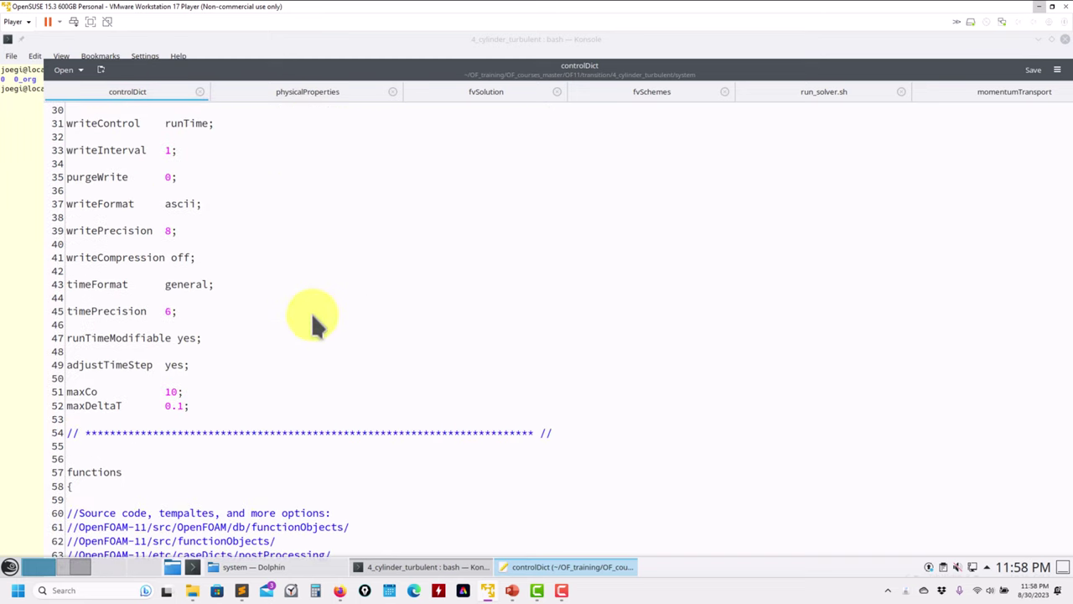
scroll(272, 318, "up", 3)
left_click_drag(185, 503, 48, 492)
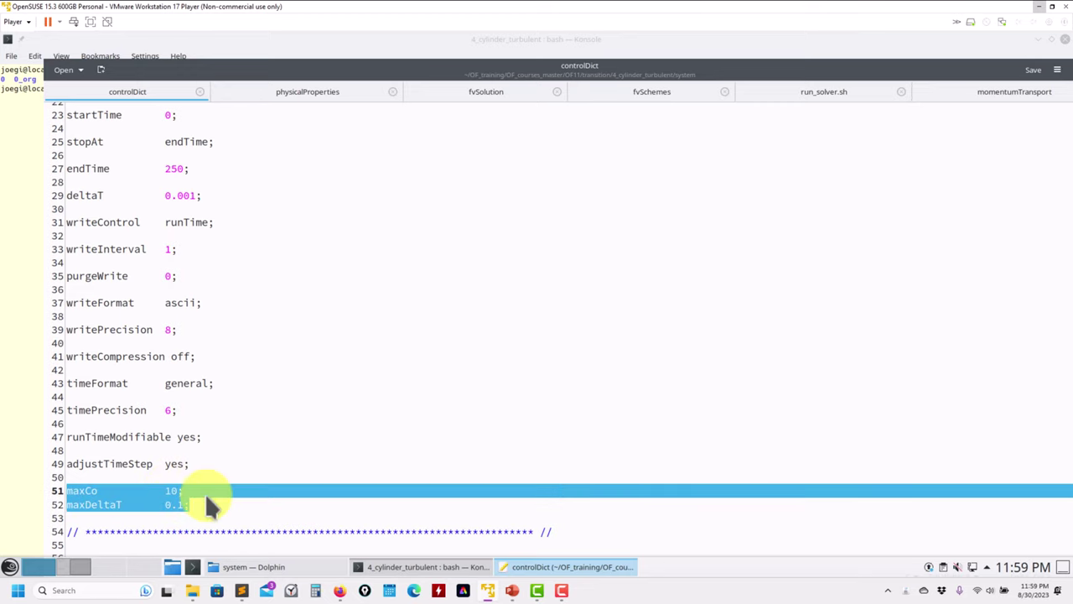
Highlight the maxCo and maxDeltaT entries in controlDict one after the other.
left_click(133, 500)
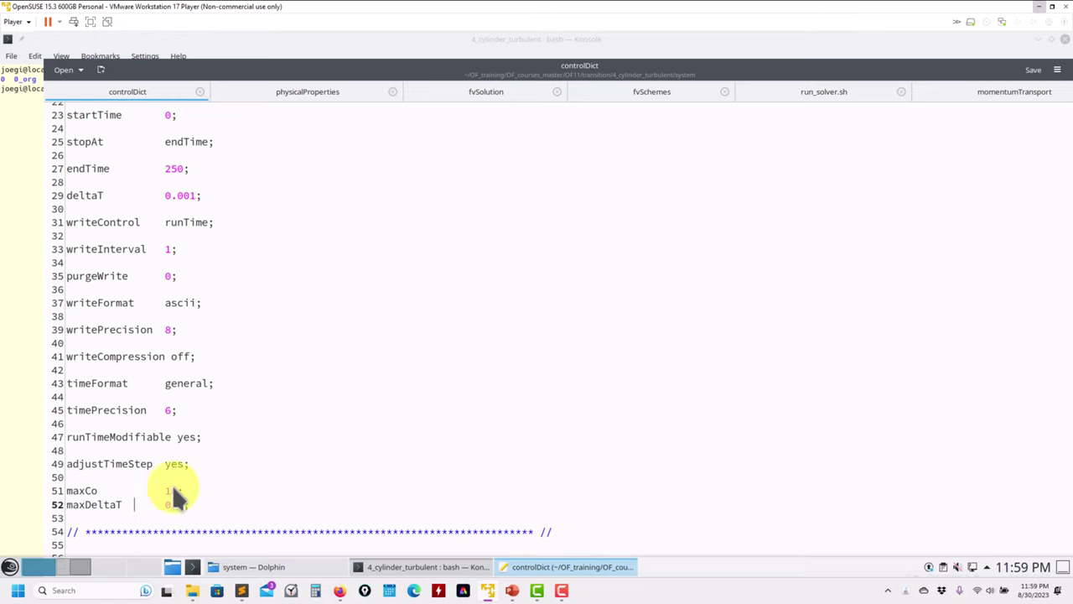
left_click(204, 492)
left_click_drag(191, 492, 116, 490)
left_click_drag(201, 504, 69, 507)
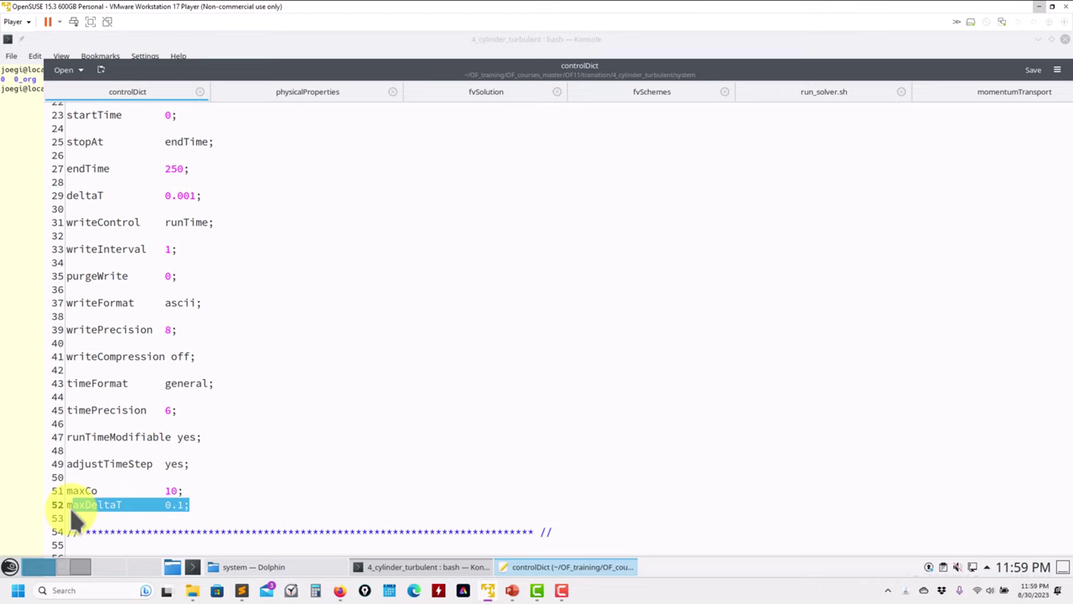
left_click_drag(191, 503, 159, 505)
left_click(214, 503)
Examine the functions section of controlDict and highlight the patch selection lines of the inMassFlow function object.
scroll(297, 454, "down", 5)
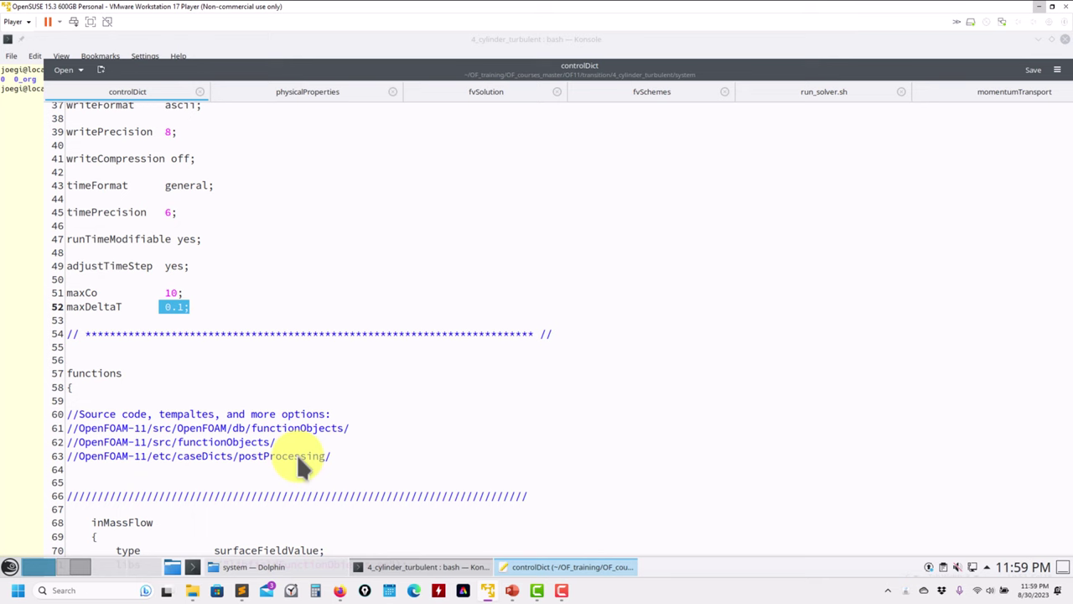
scroll(296, 453, "down", 5)
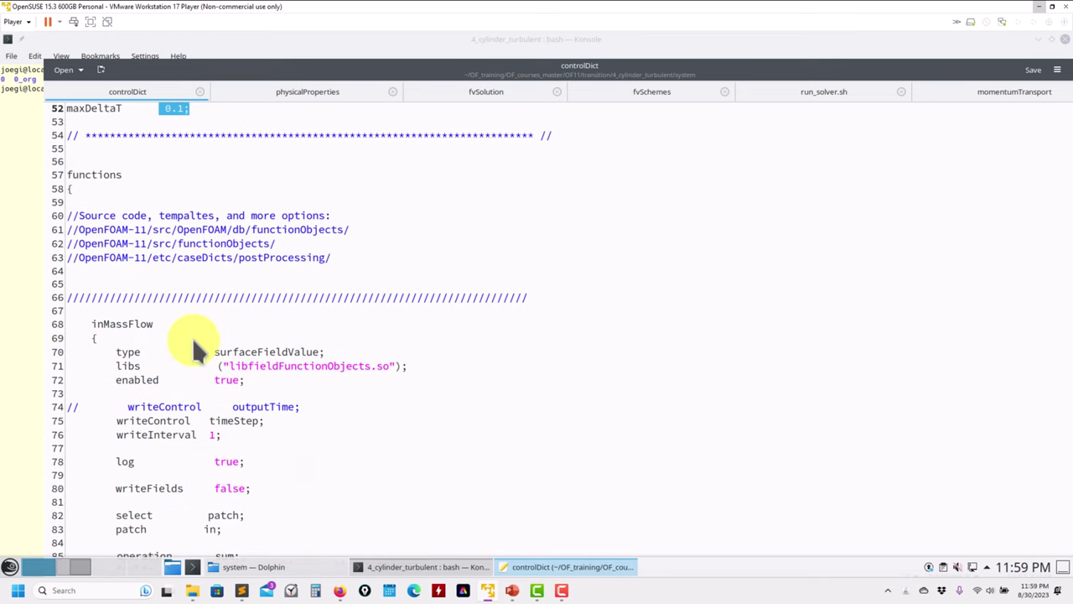
scroll(192, 337, "down", 11)
scroll(191, 281, "down", 1)
scroll(191, 280, "up", 8)
left_click(134, 367)
double_click(128, 378)
double_click(250, 377)
left_click_drag(102, 372, 90, 369)
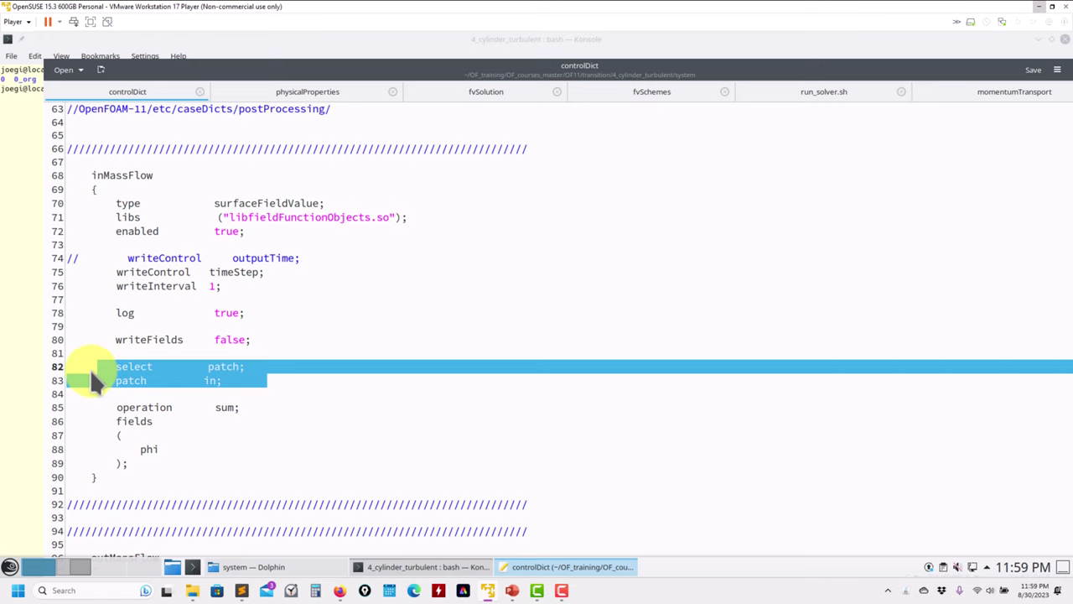
left_click(143, 374)
Examine the fieldAverage function object in controlDict, highlighting its base line and locating the restartOnRestart option.
scroll(142, 374, "down", 5)
scroll(142, 368, "down", 18)
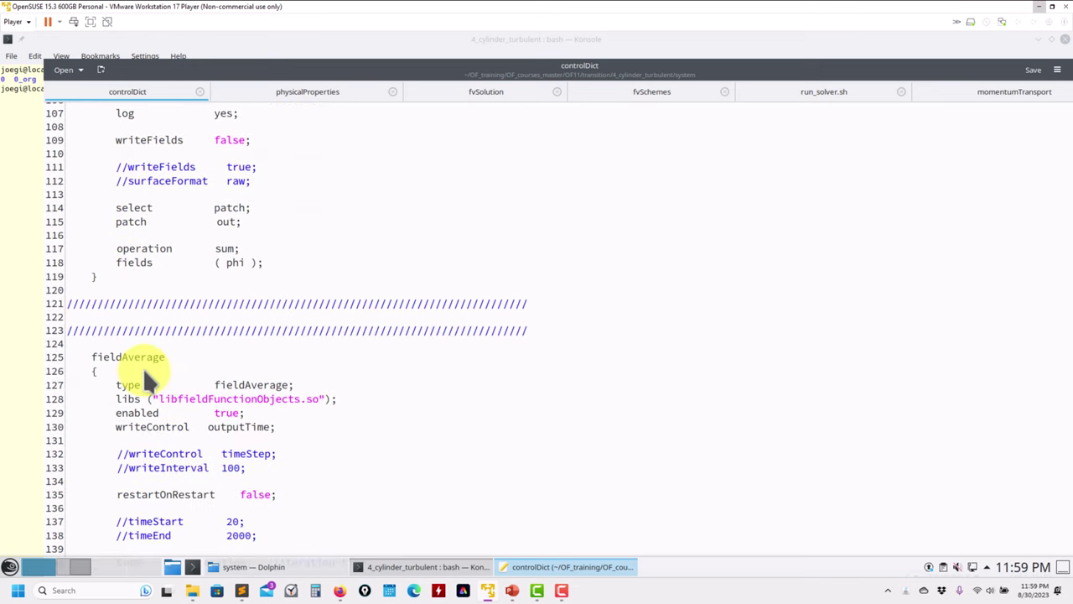
scroll(142, 367, "up", 2)
scroll(144, 373, "up", 1)
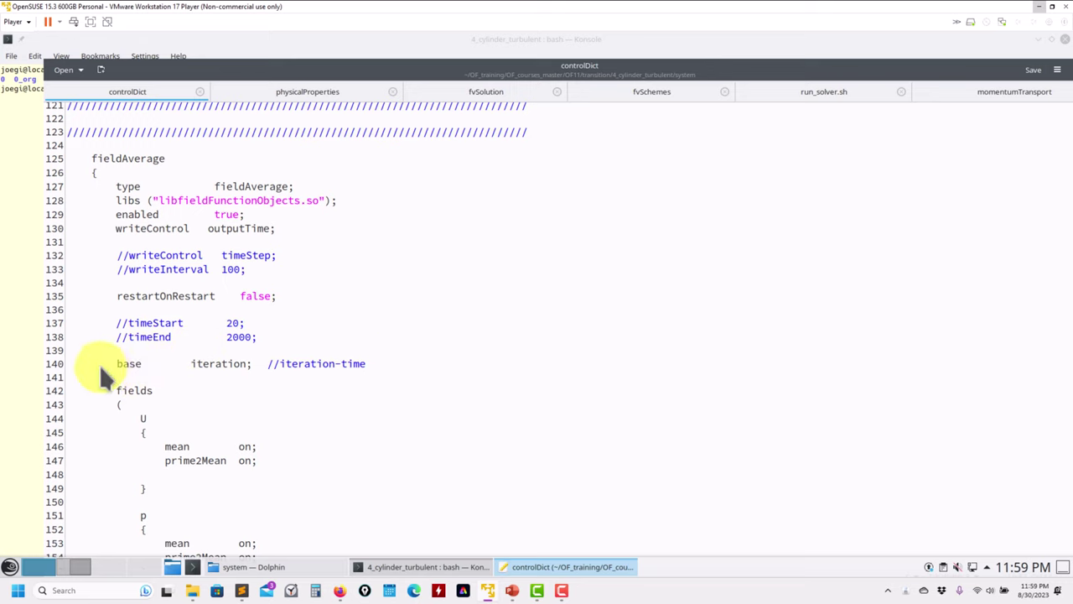
left_click_drag(117, 366, 329, 369)
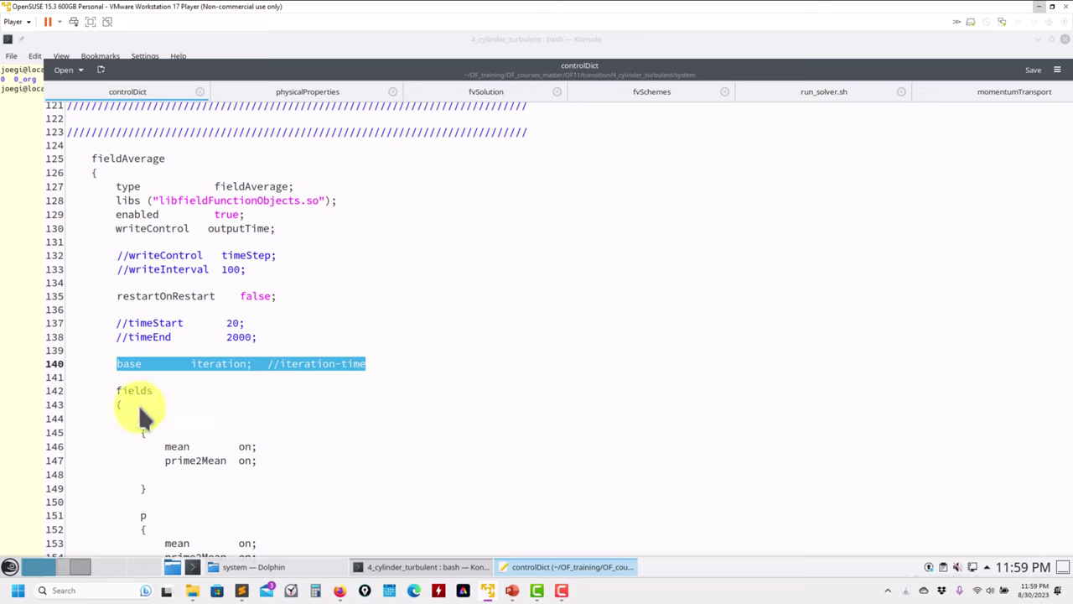
left_click(152, 475)
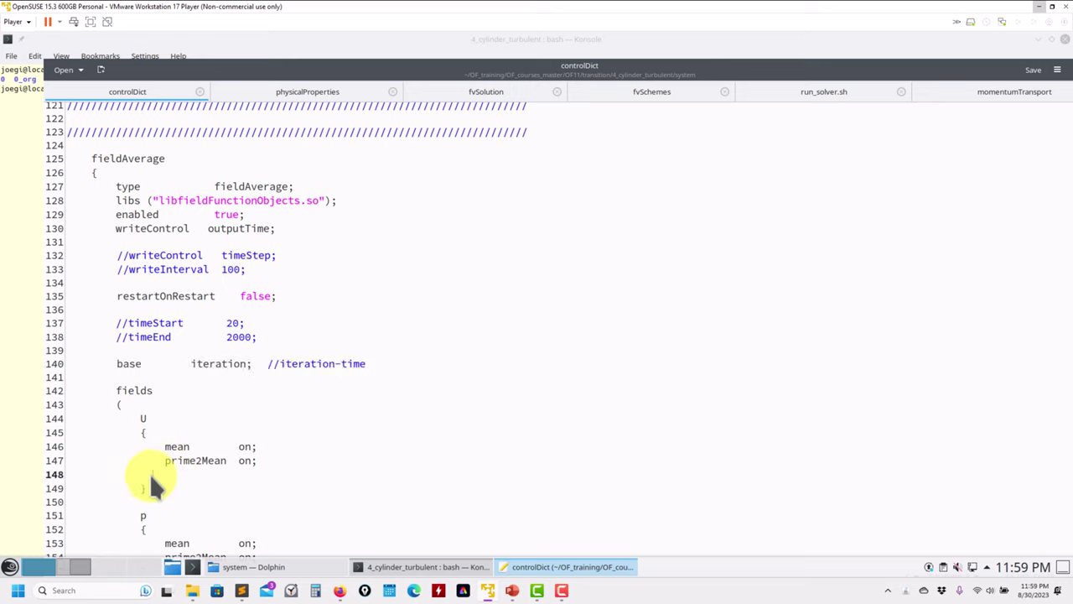
left_click(148, 296)
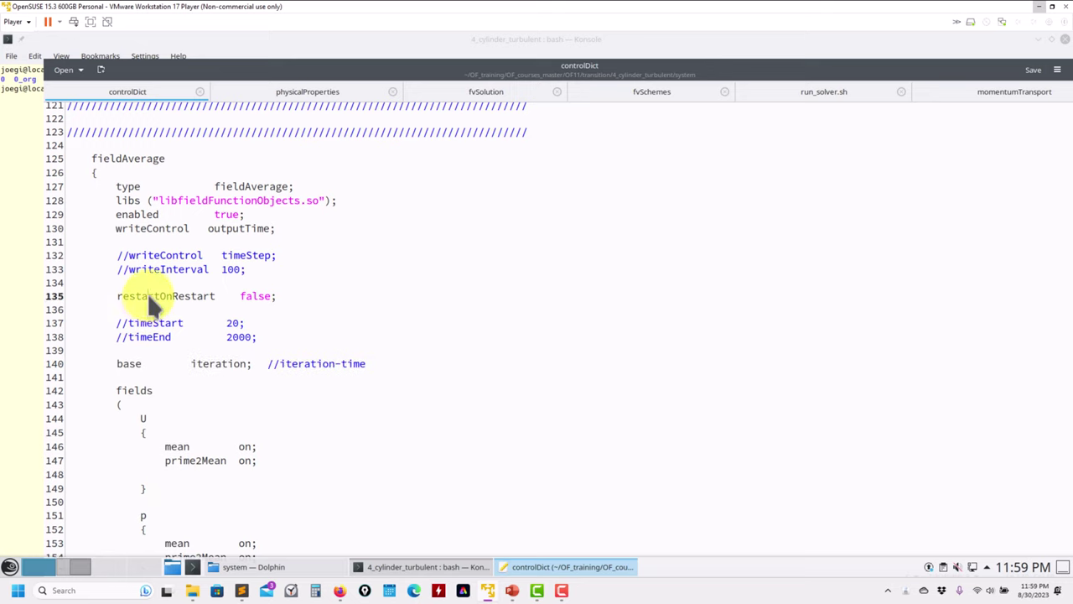
triple_click(148, 296)
double_click(148, 296)
left_click(147, 296)
Switch to the Konsole terminal, run foamInfo fieldAverage and accept the suggested file for its description.
left_click(408, 568)
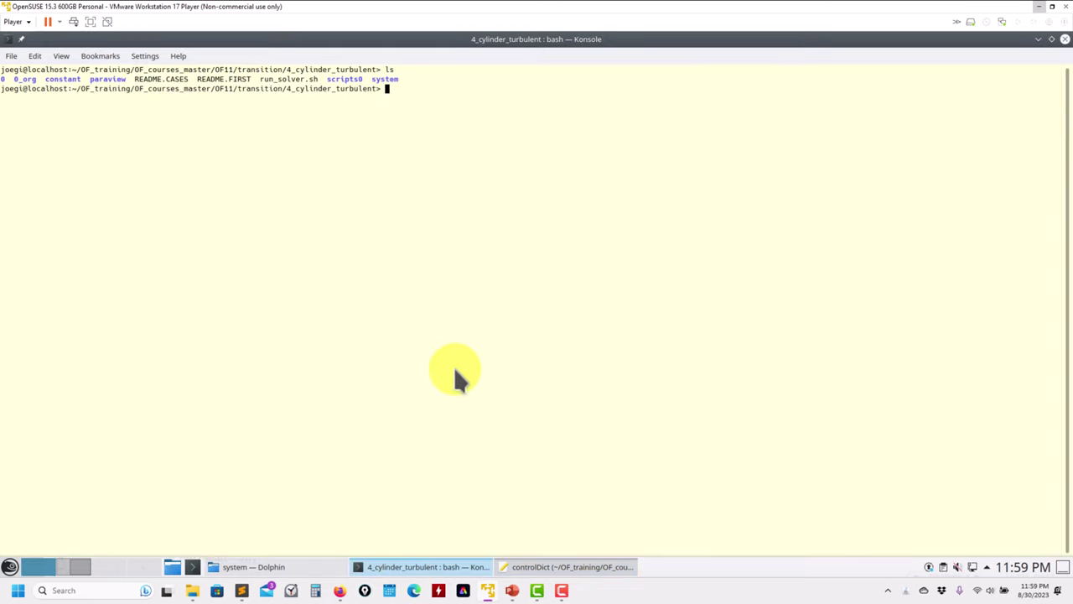
type("foamInfo")
key("BackSpace")
key("BackSpace")
key("BackSpace")
key("BackSpace")
key("BackSpace")
key("BackSpace")
type("mInfo fieldAverage")
key("Return")
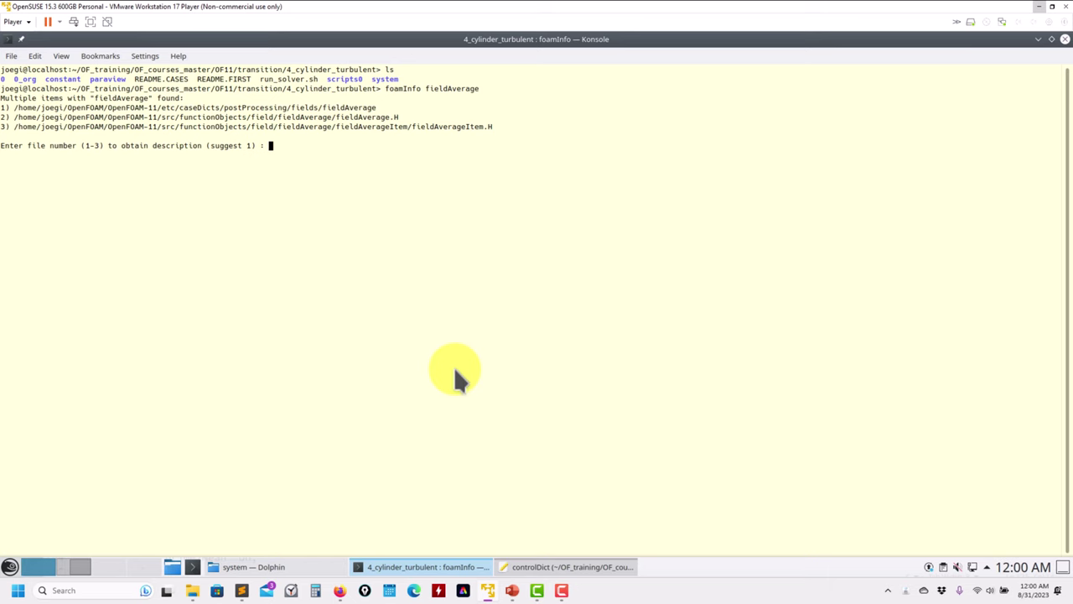
key("Return")
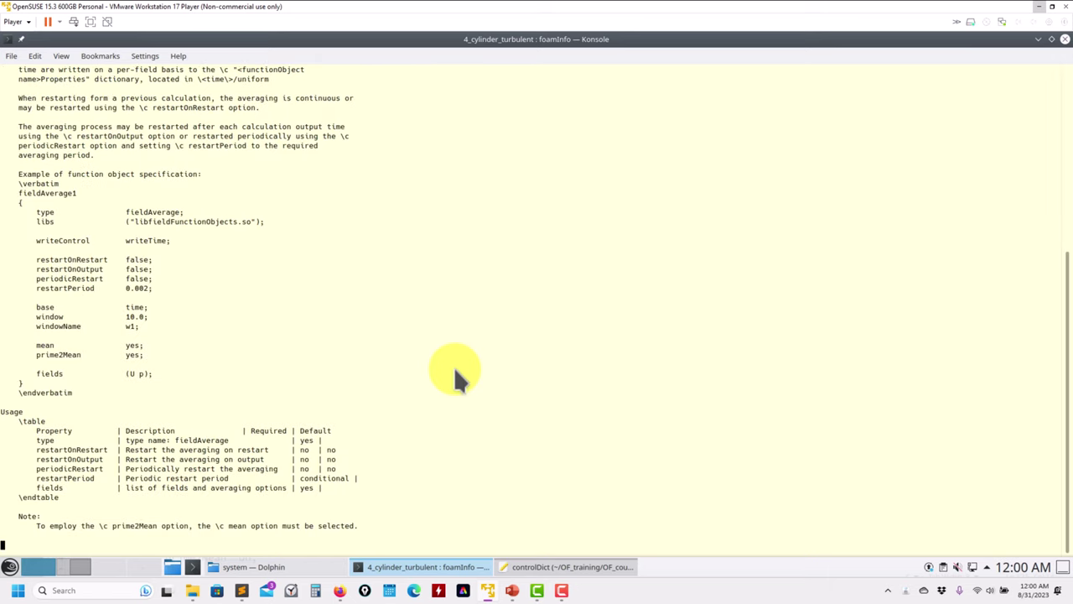
Read the fieldAverage usage table in the terminal output, highlight it, and return to the prompt.
scroll(109, 356, "up", 5)
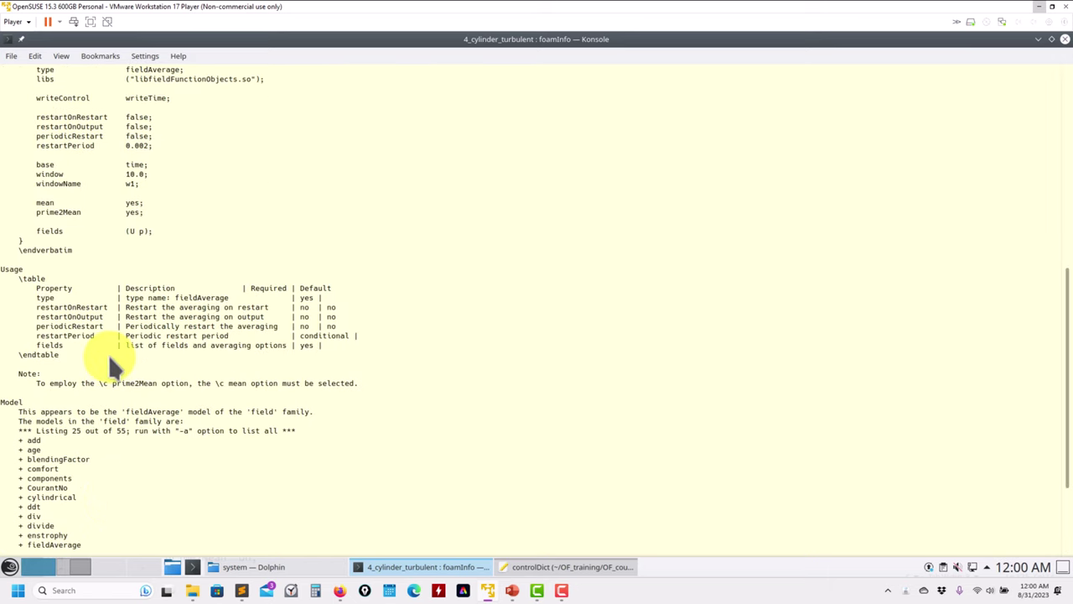
left_click_drag(39, 288, 374, 347)
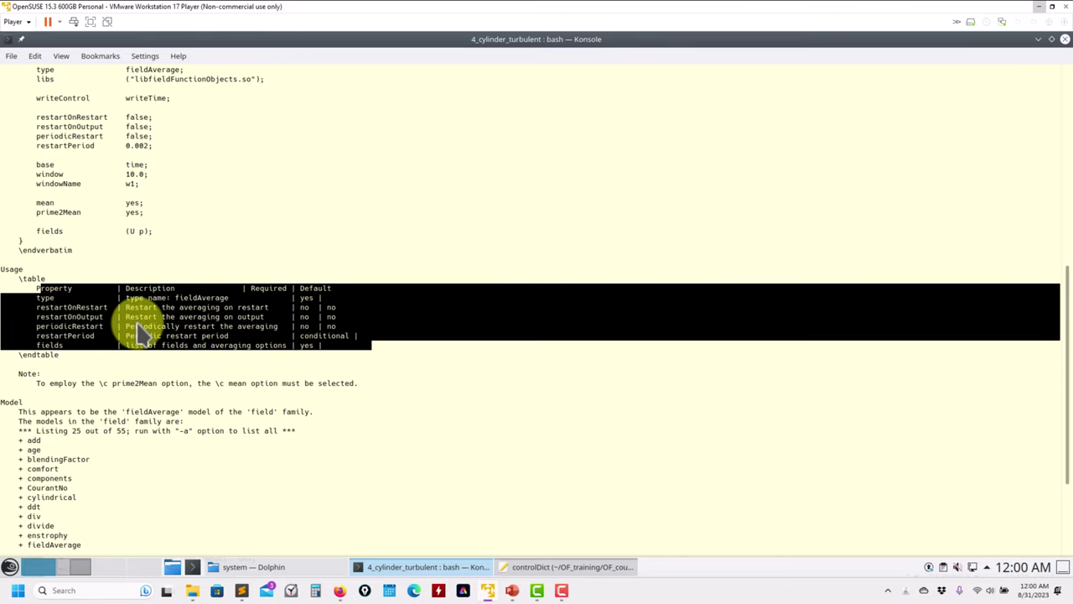
key("Return")
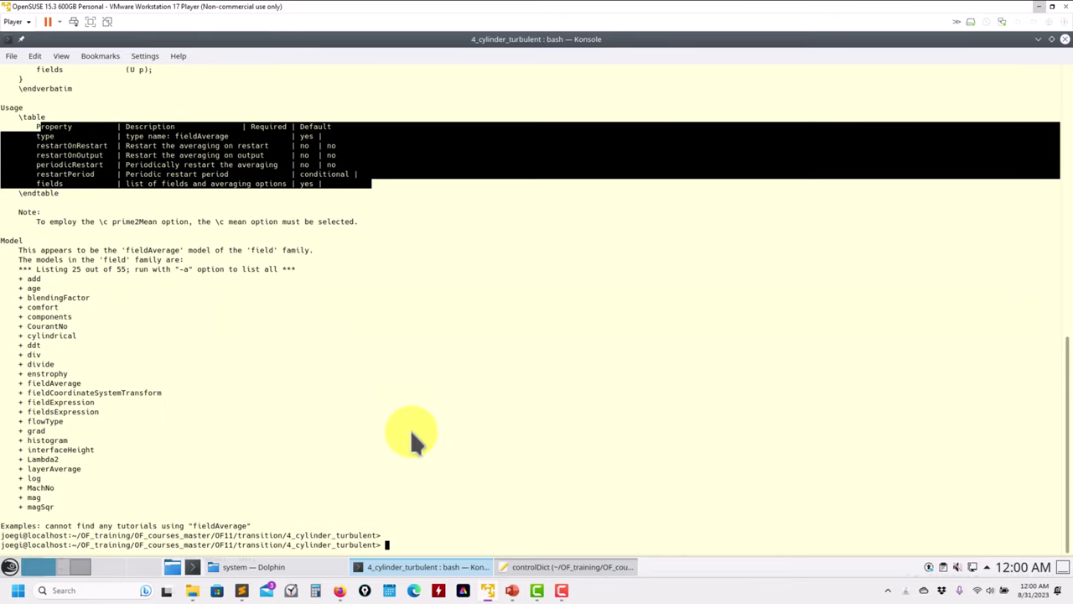
Return to controlDict in the text editor, try pName as the pressure field keyword in forces_object, and revert it.
left_click(570, 566)
scroll(359, 342, "down", 10)
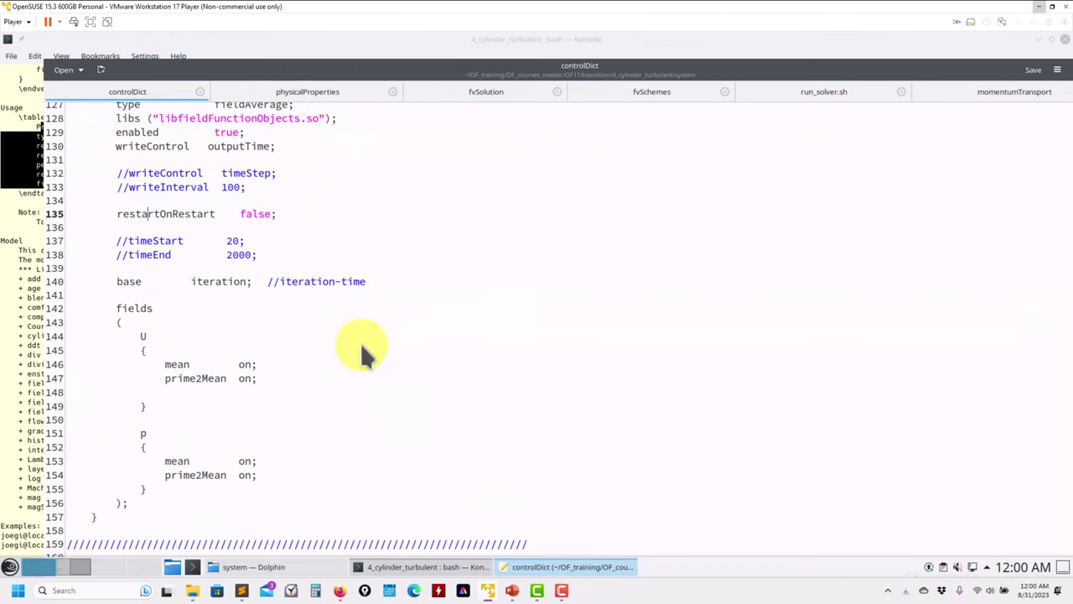
scroll(285, 339, "down", 2)
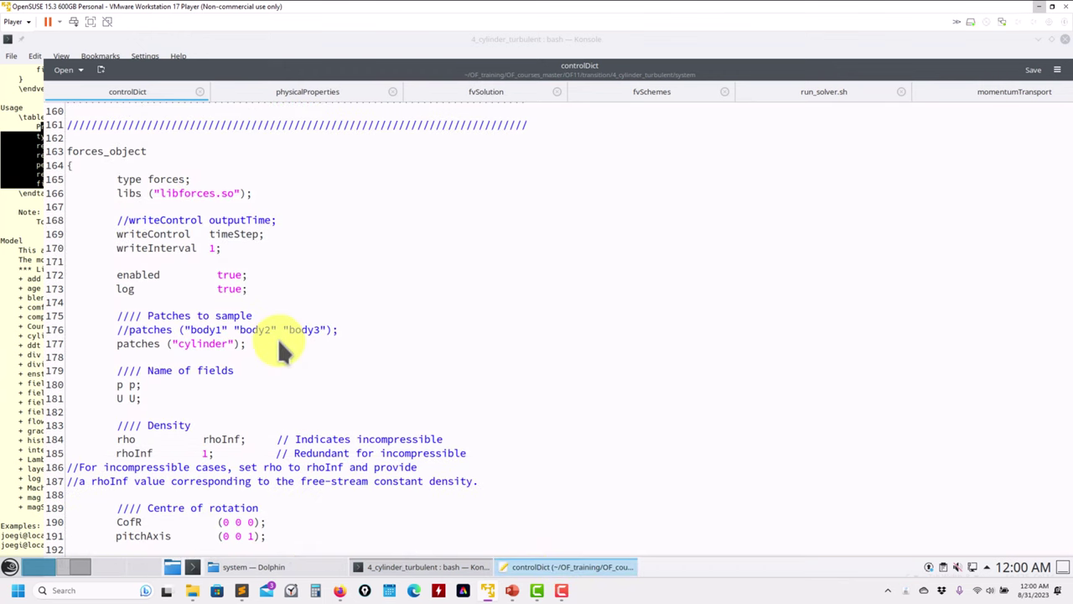
left_click(121, 386)
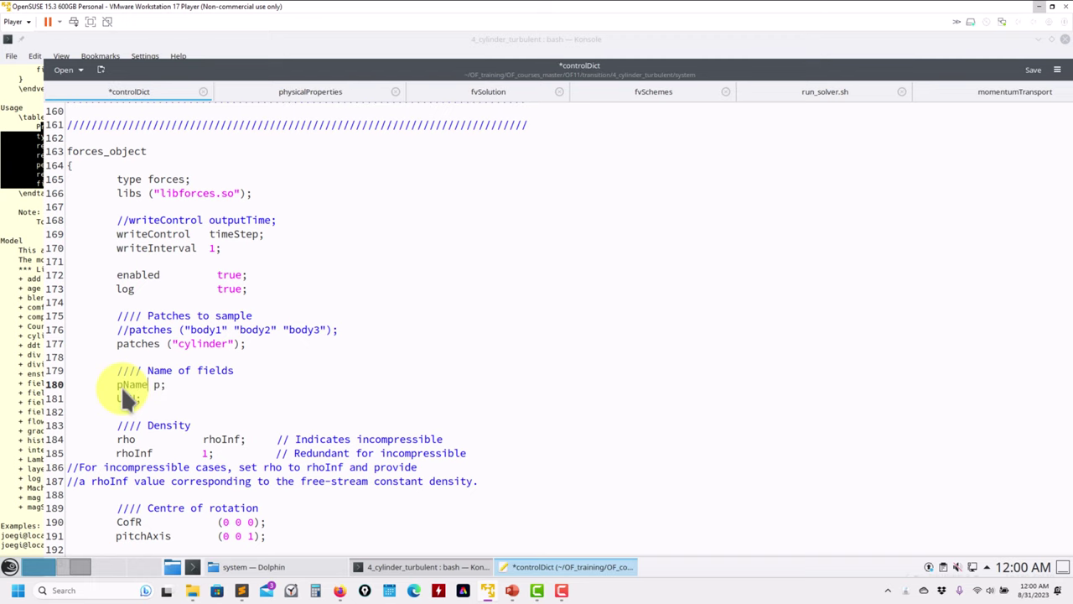
scroll(213, 367, "down", 1)
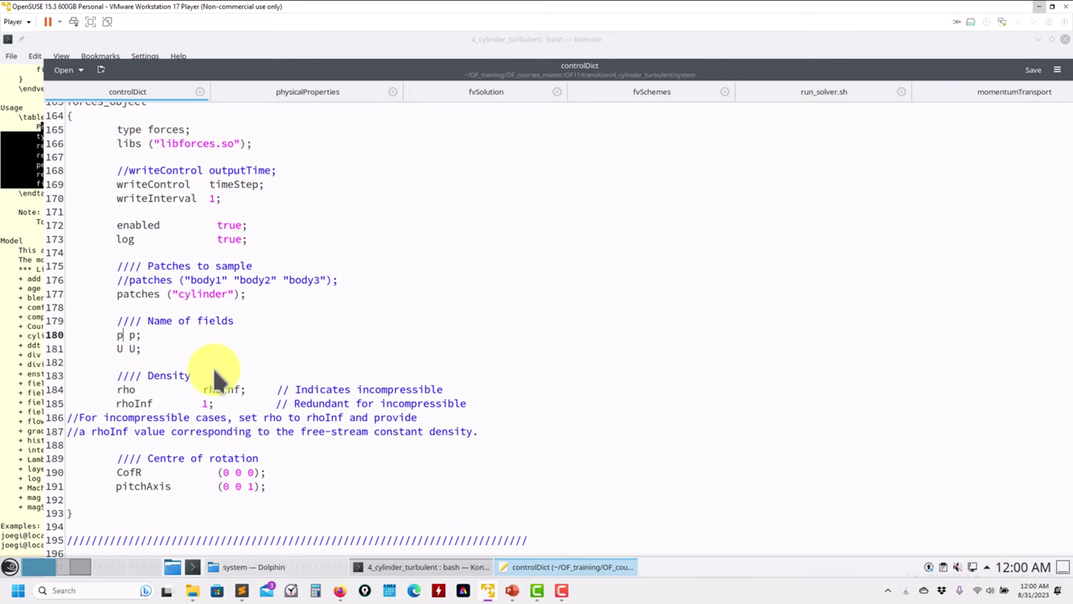
Highlight the rho and rhoInf density lines of forces_object in controlDict.
left_click_drag(485, 402, 91, 401)
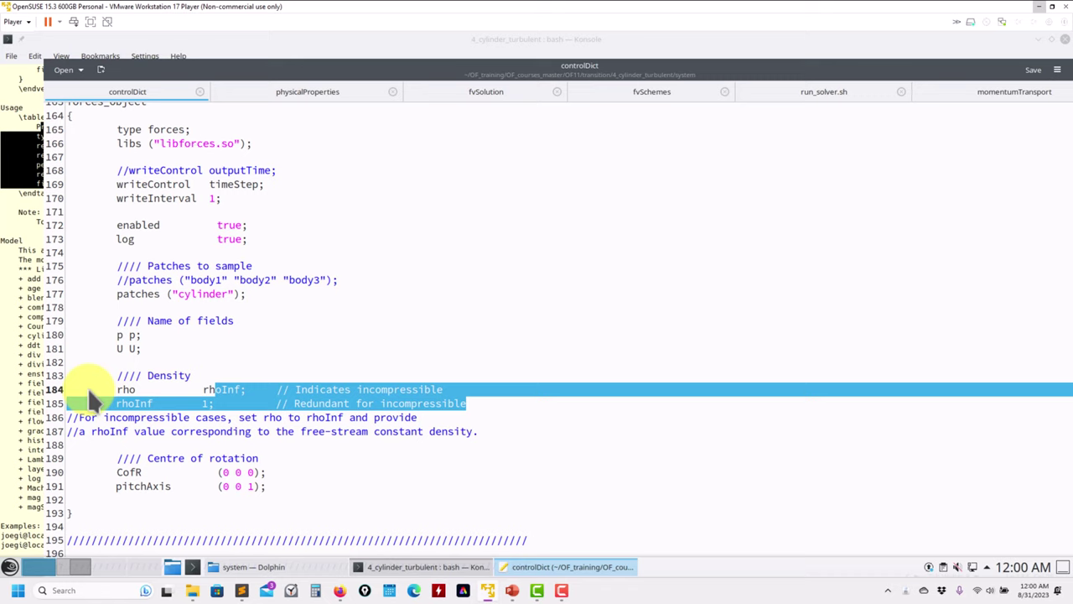
left_click(126, 403)
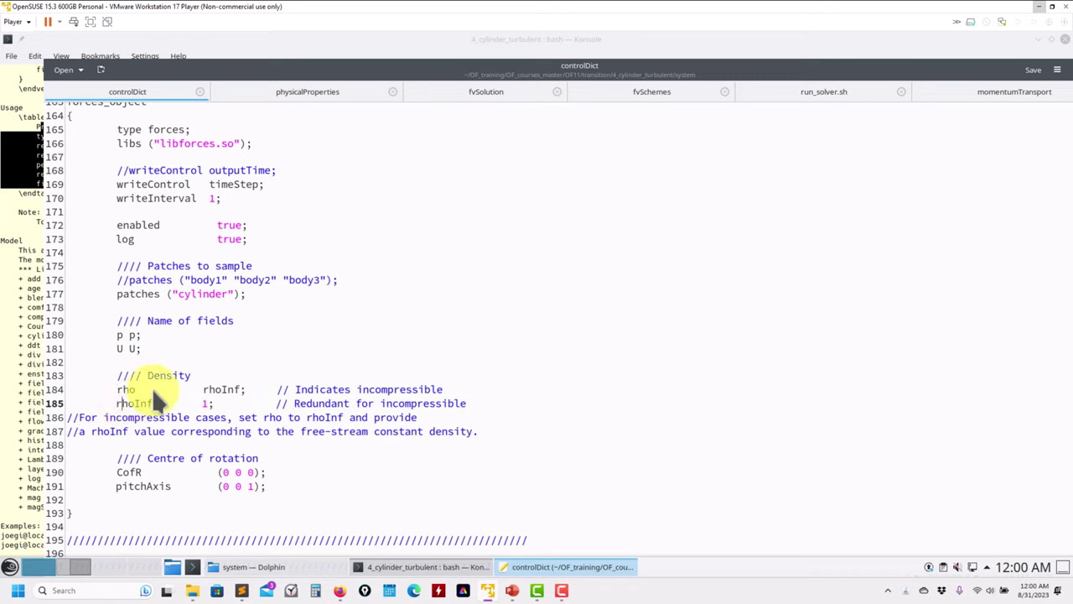
left_click(227, 391)
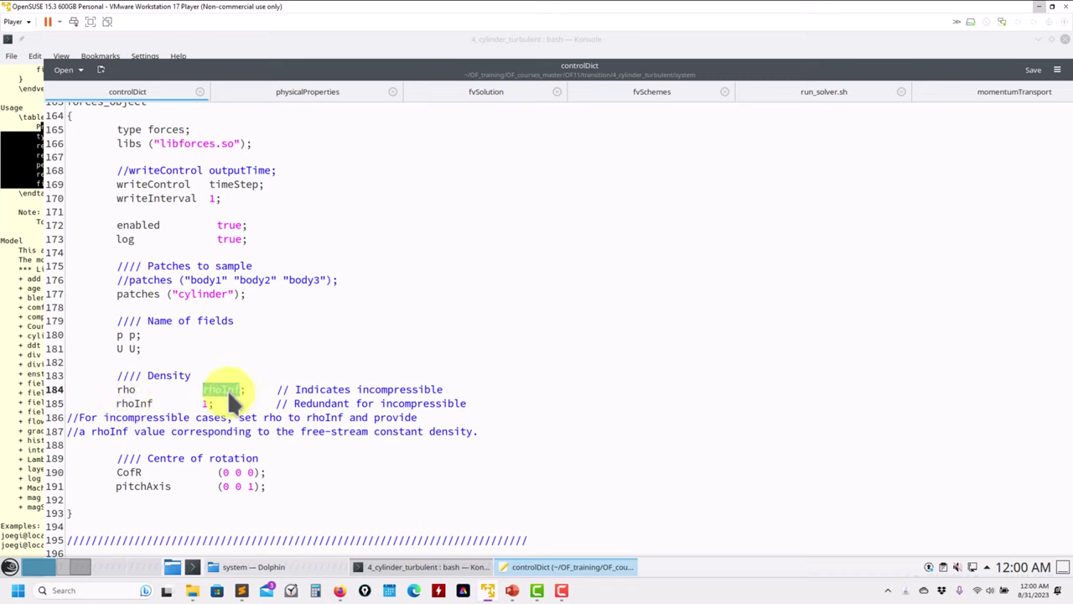
left_click(460, 402)
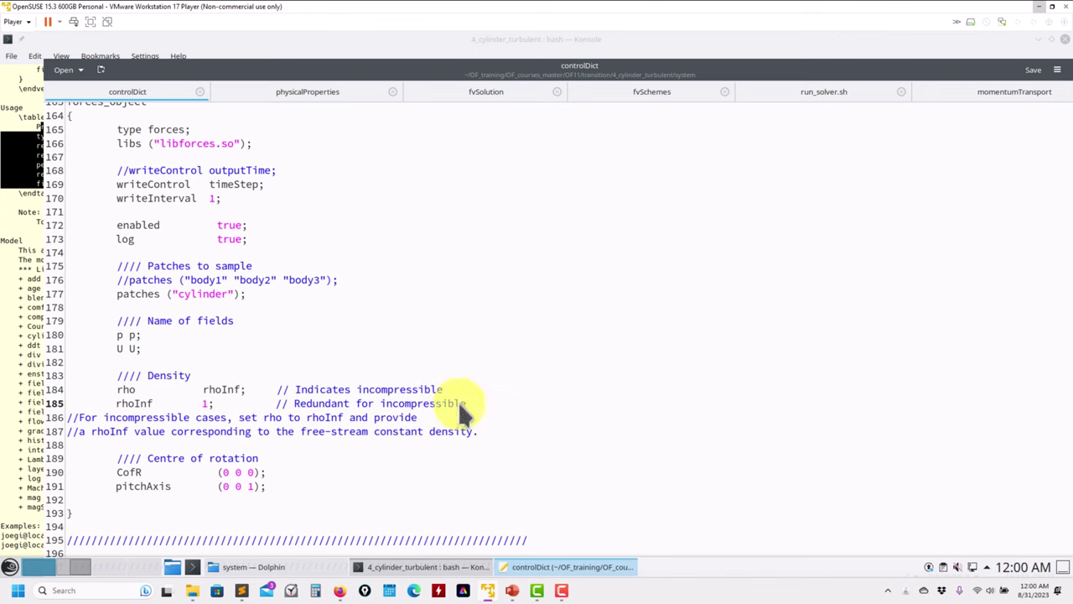
left_click_drag(459, 403, 98, 406)
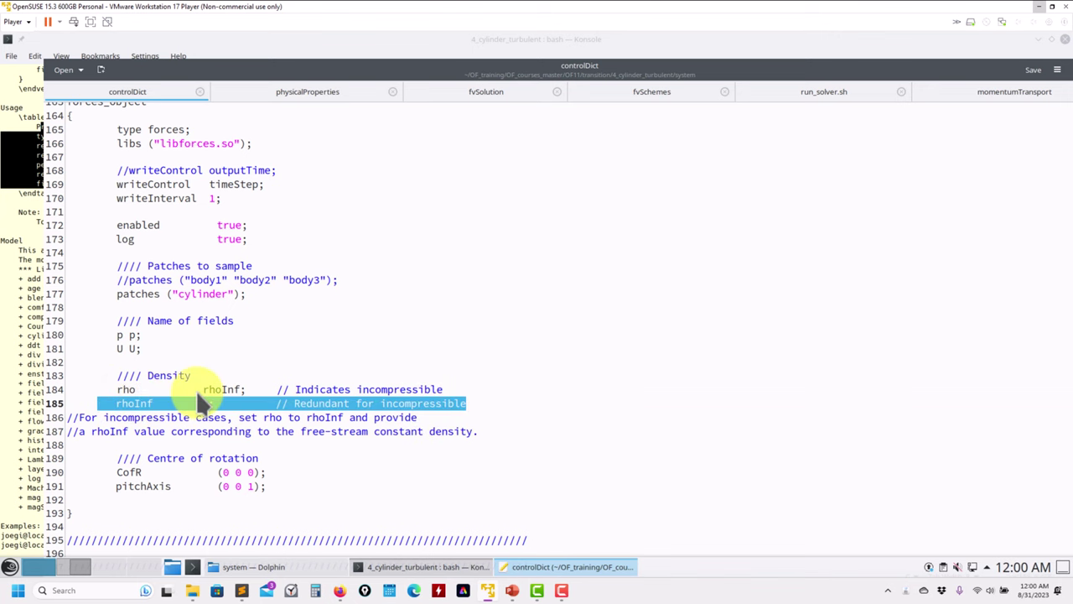
Compare forces_object with forceCoeffs_object in controlDict, covering the centre of rotation, lift and drag directions, and reference values.
scroll(196, 389, "down", 6)
scroll(197, 388, "down", 4)
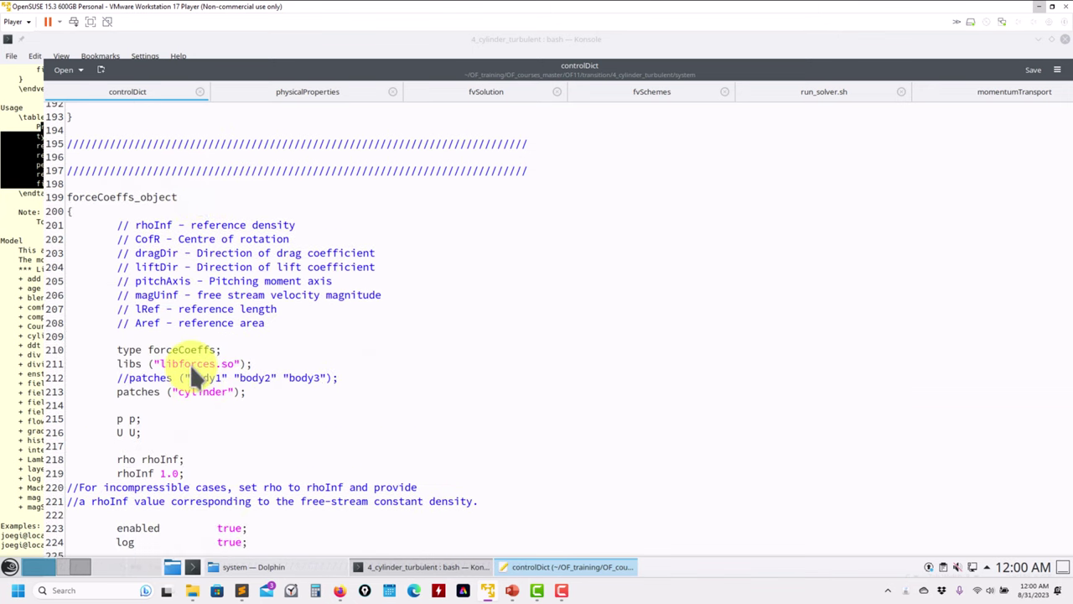
scroll(199, 327, "up", 7)
scroll(199, 327, "down", 5)
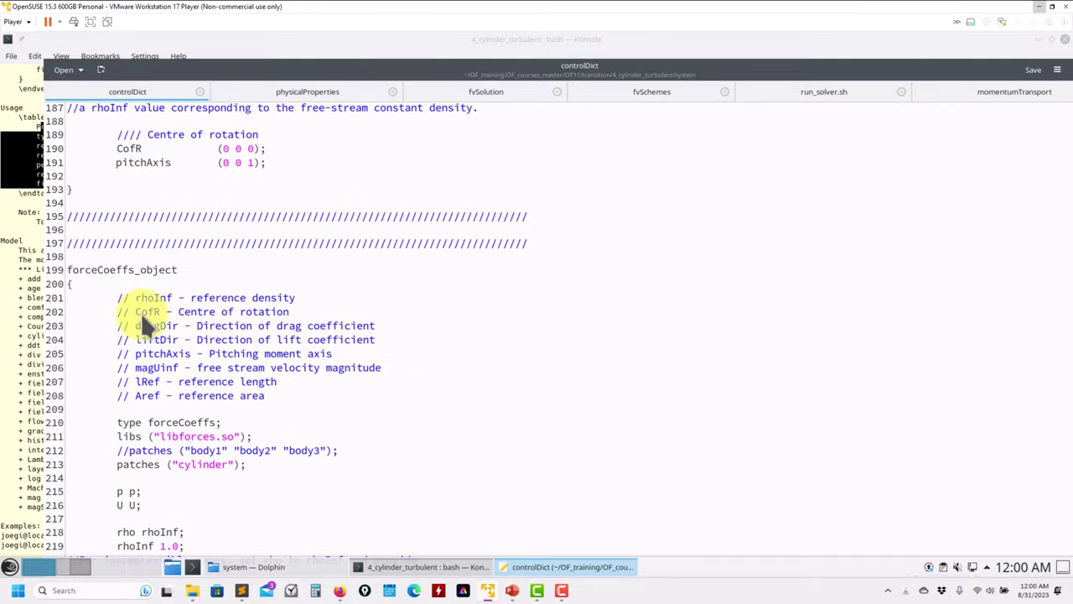
scroll(168, 293, "up", 6)
scroll(156, 303, "up", 4)
scroll(205, 353, "down", 9)
scroll(139, 252, "up", 3)
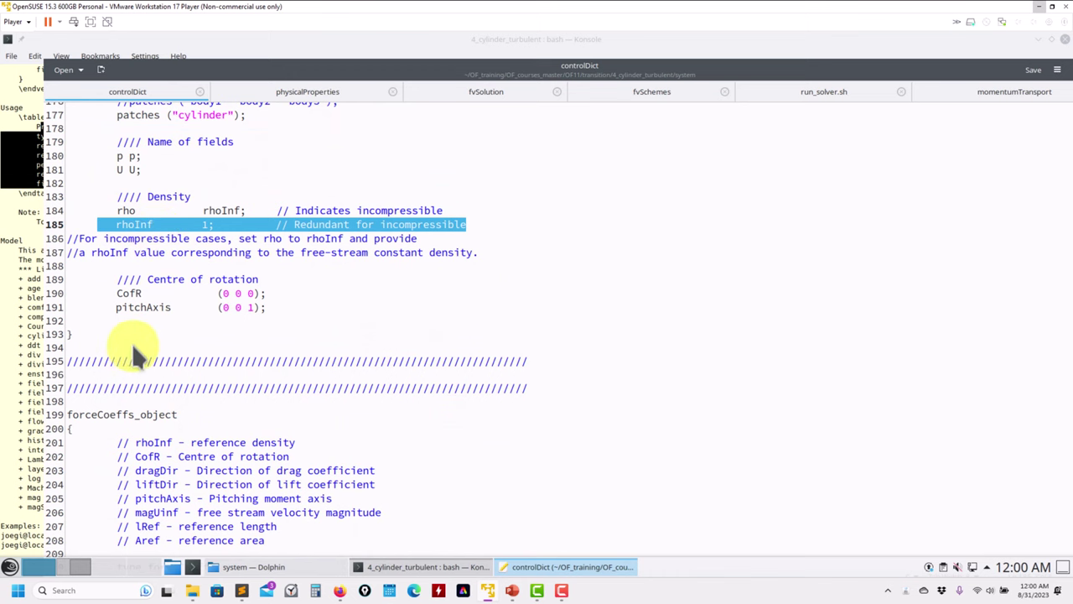
scroll(125, 343, "down", 10)
scroll(126, 167, "up", 1)
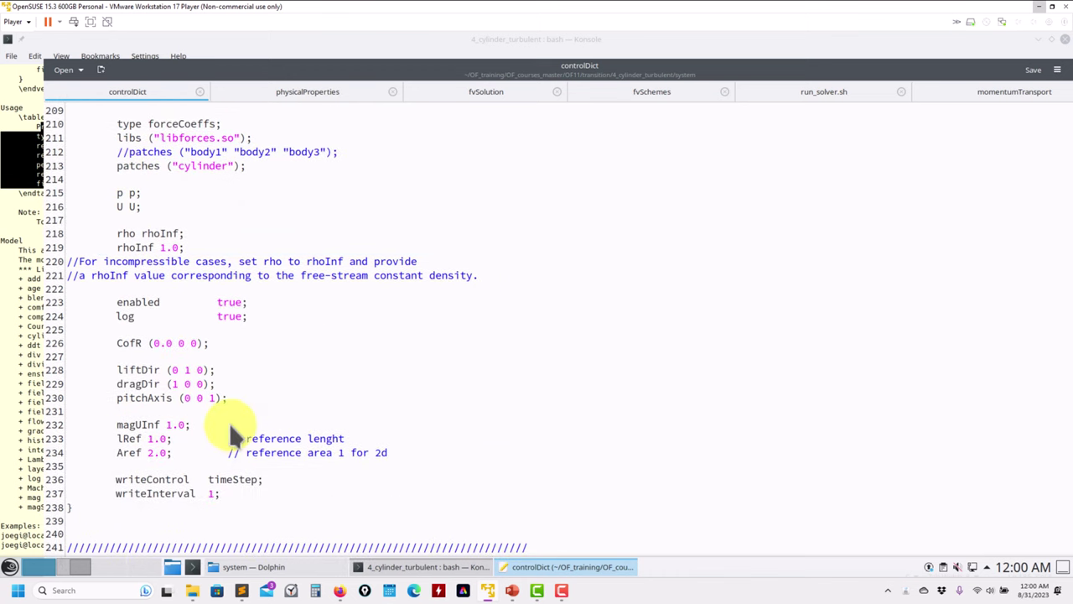
Review the y+ function objects and the minmaxdomain_scalar and minmaxdomain_vector field value objects in controlDict.
scroll(229, 422, "down", 6)
scroll(246, 235, "down", 17)
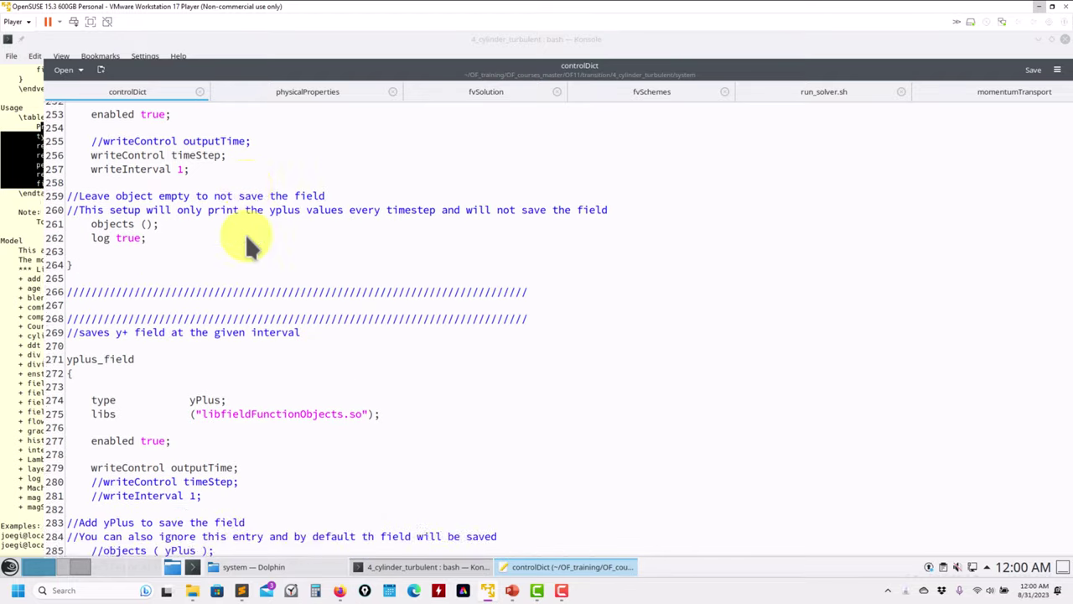
scroll(247, 243, "down", 4)
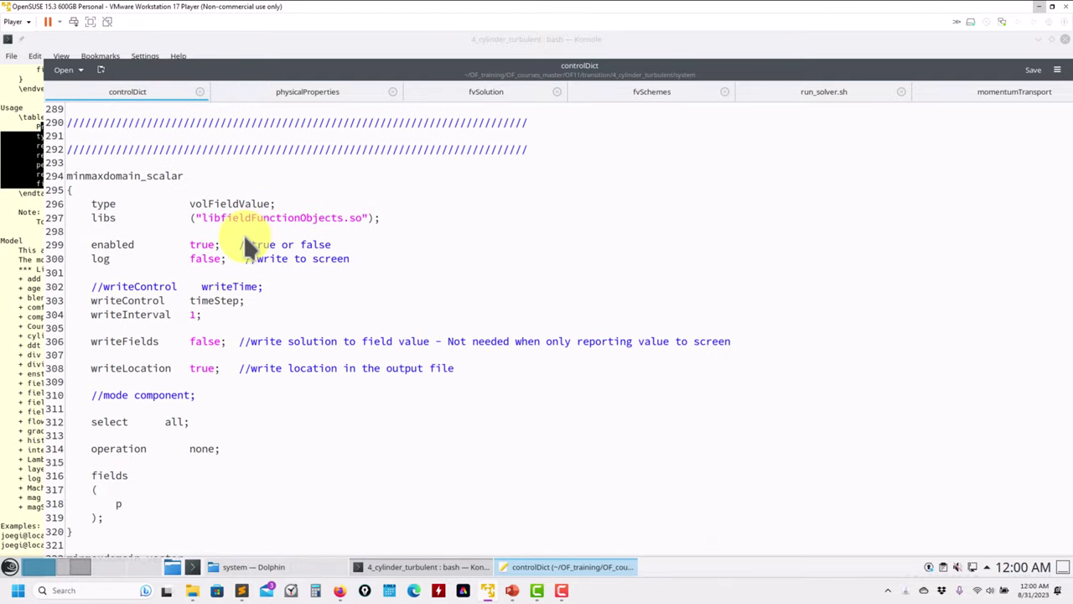
scroll(237, 252, "down", 5)
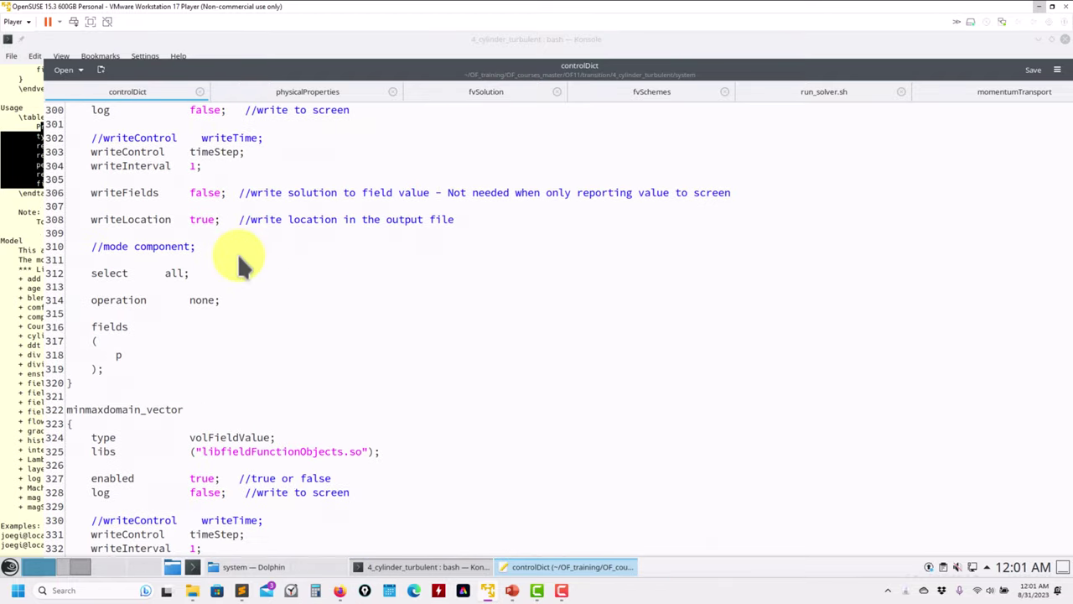
scroll(237, 252, "up", 5)
scroll(237, 252, "down", 11)
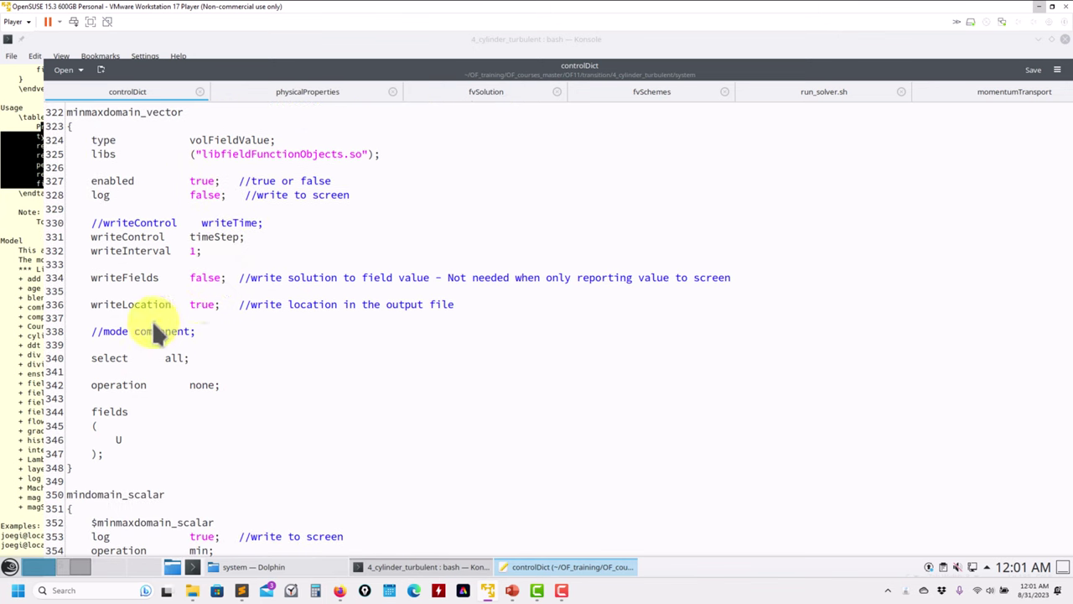
scroll(193, 337, "up", 5)
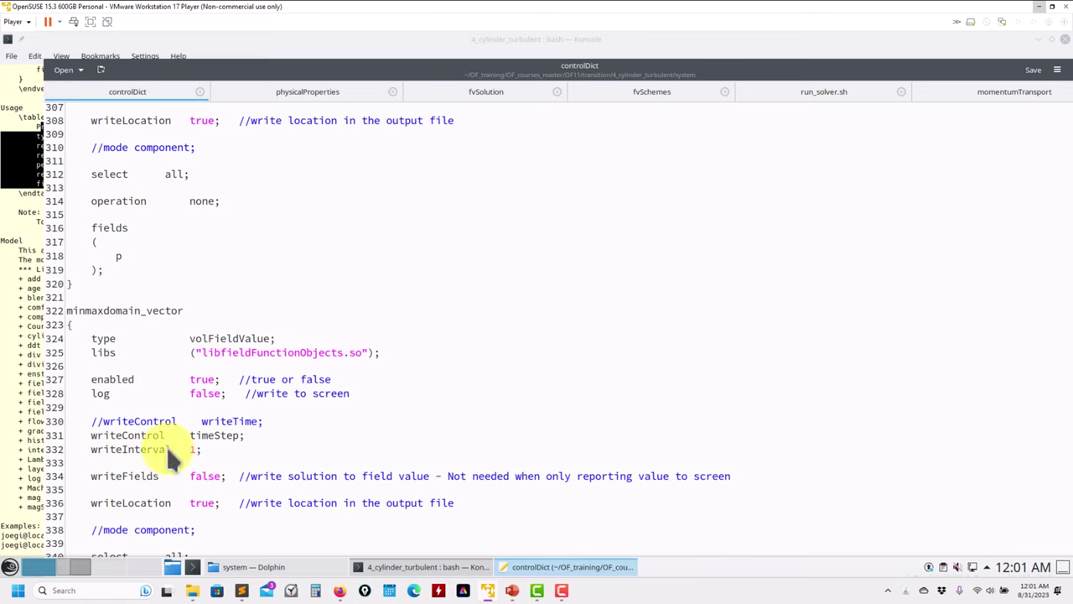
scroll(121, 351, "up", 6)
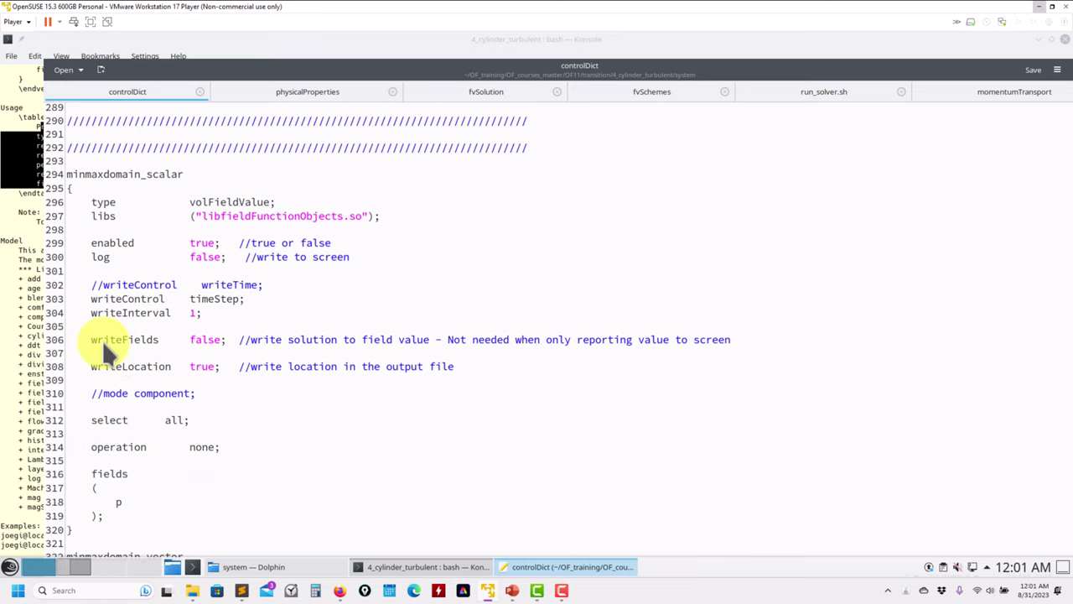
scroll(102, 341, "up", 2)
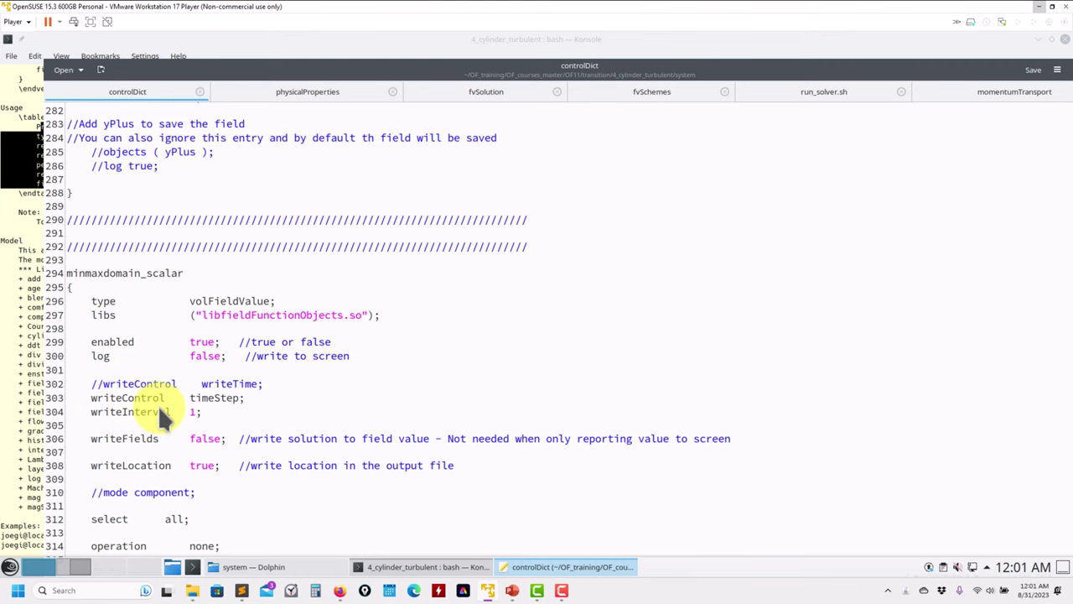
Switch to the file manager on the other desktop, look through the annotated folder of OpenFOAM-11 caseDicts, and go up to etc.
left_click(76, 567)
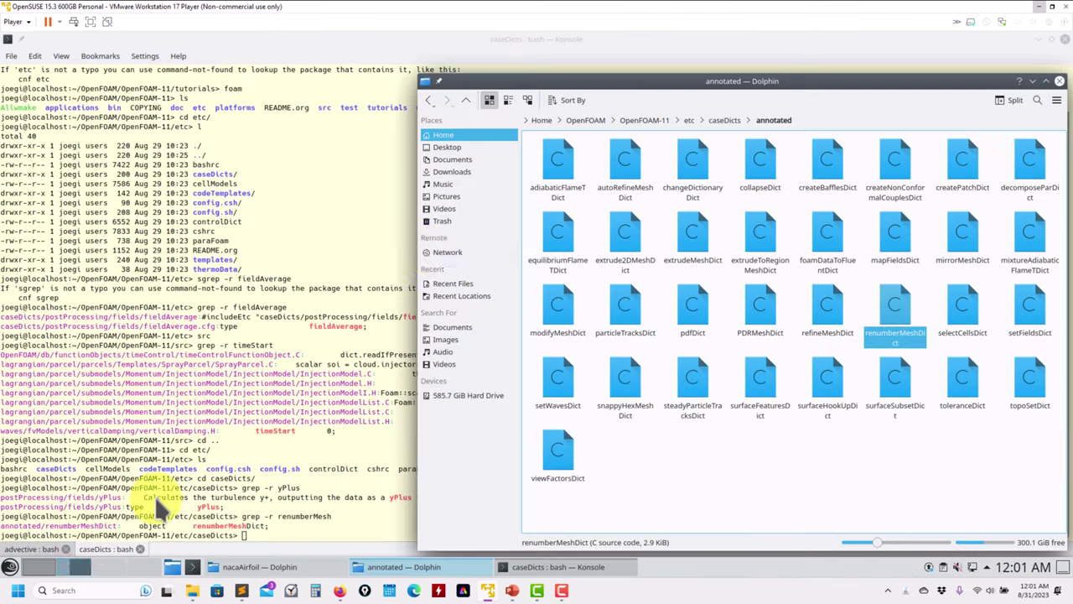
left_click(723, 122)
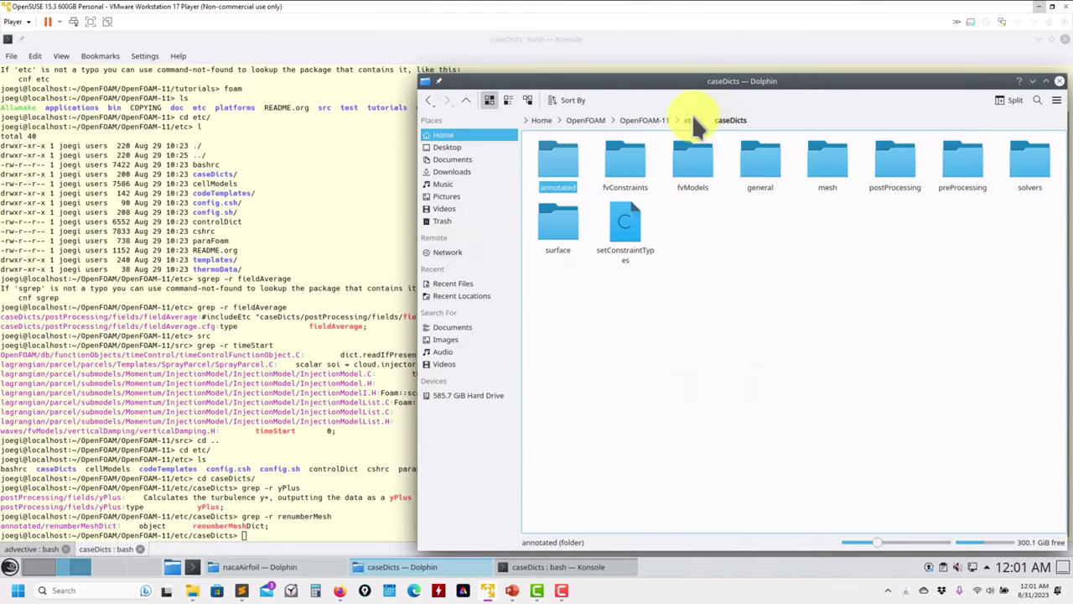
left_click(567, 165)
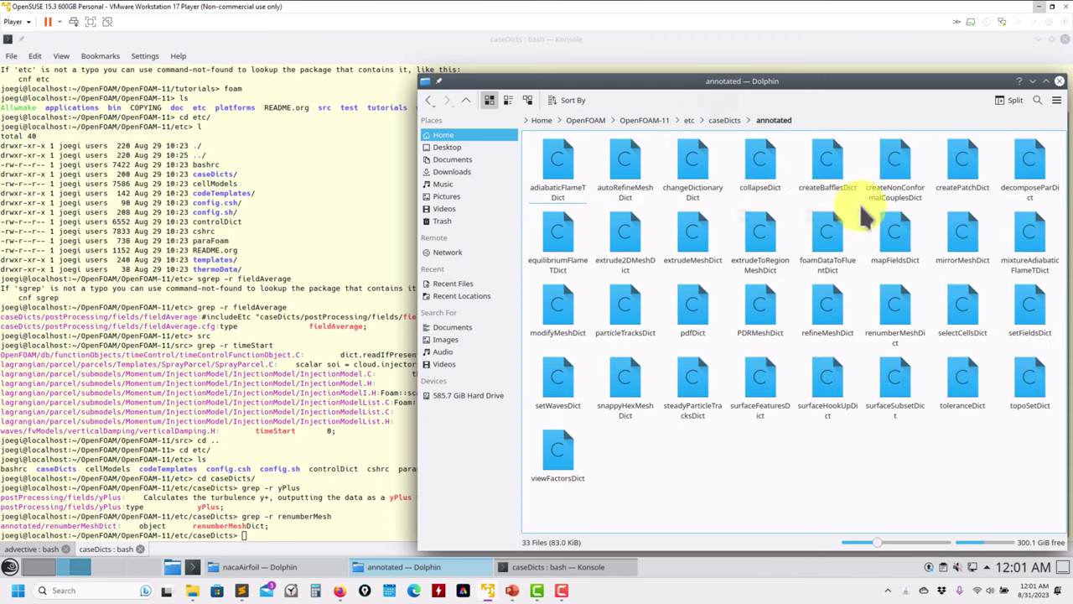
left_click(718, 120)
left_click(688, 120)
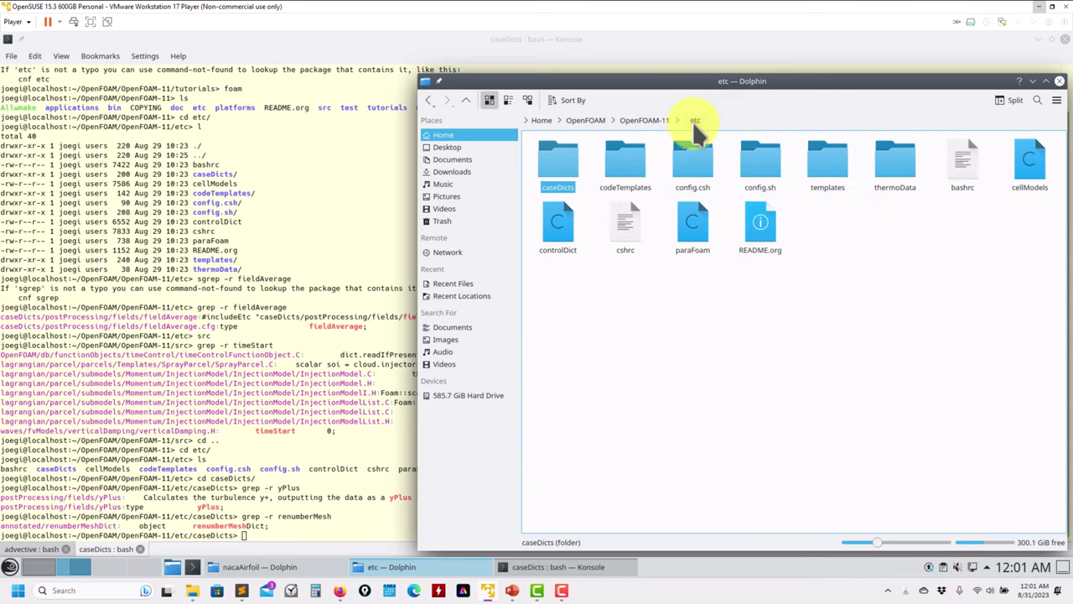
Browse from etc to the caseDicts/postProcessing/fields folder.
left_click(550, 183)
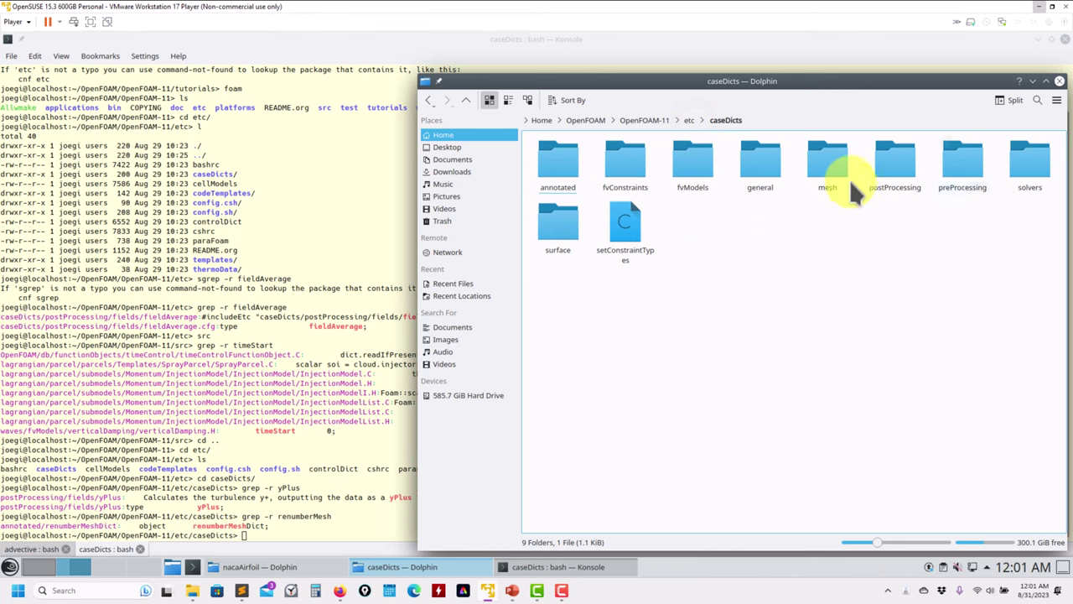
left_click(885, 165)
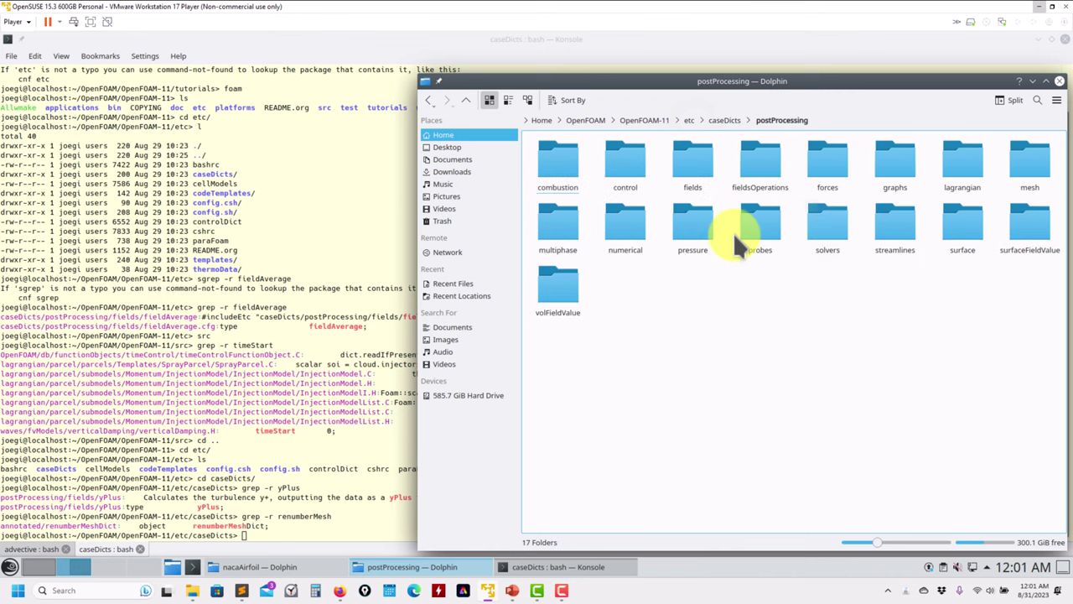
right_click(697, 179)
key("Escape")
left_click(691, 167)
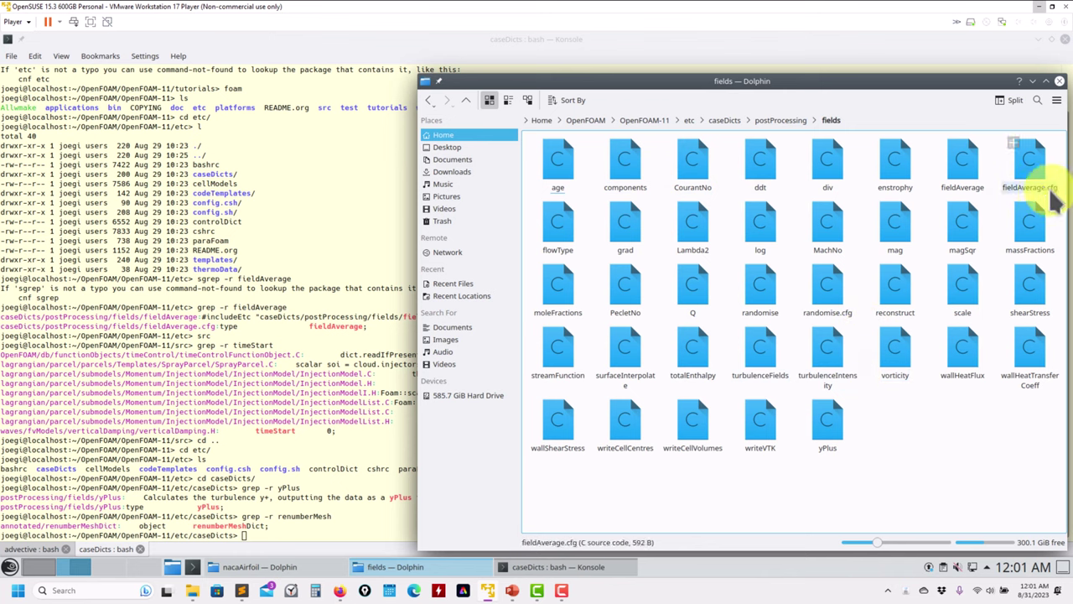
Open fieldAverage.cfg in the text editor, read its entries, close it, and return to controlDict on the case's desktop.
right_click(1031, 170)
mouse_move(971, 186)
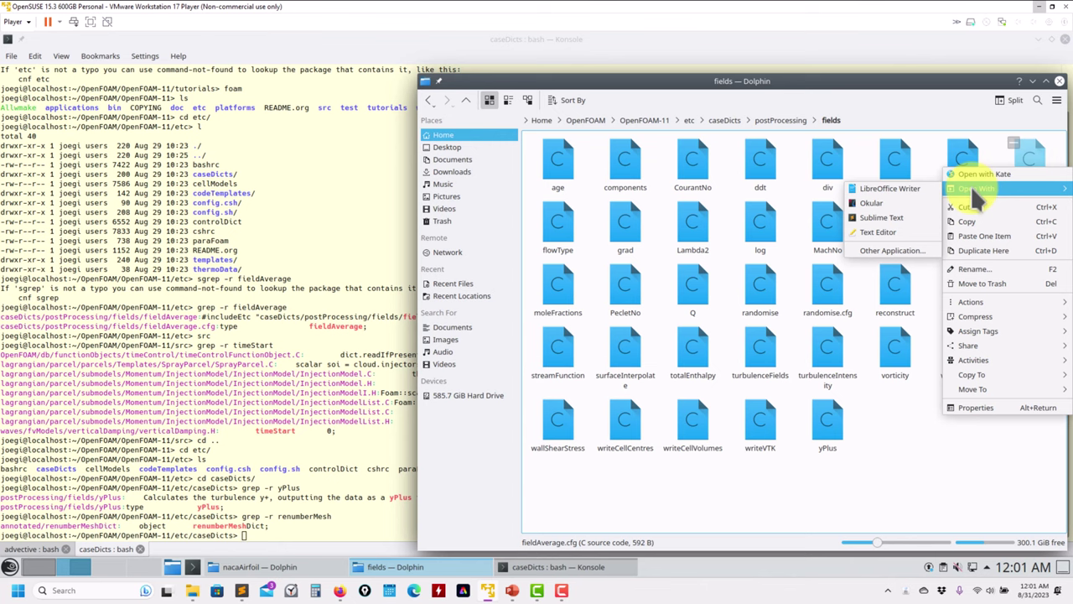
left_click(870, 223)
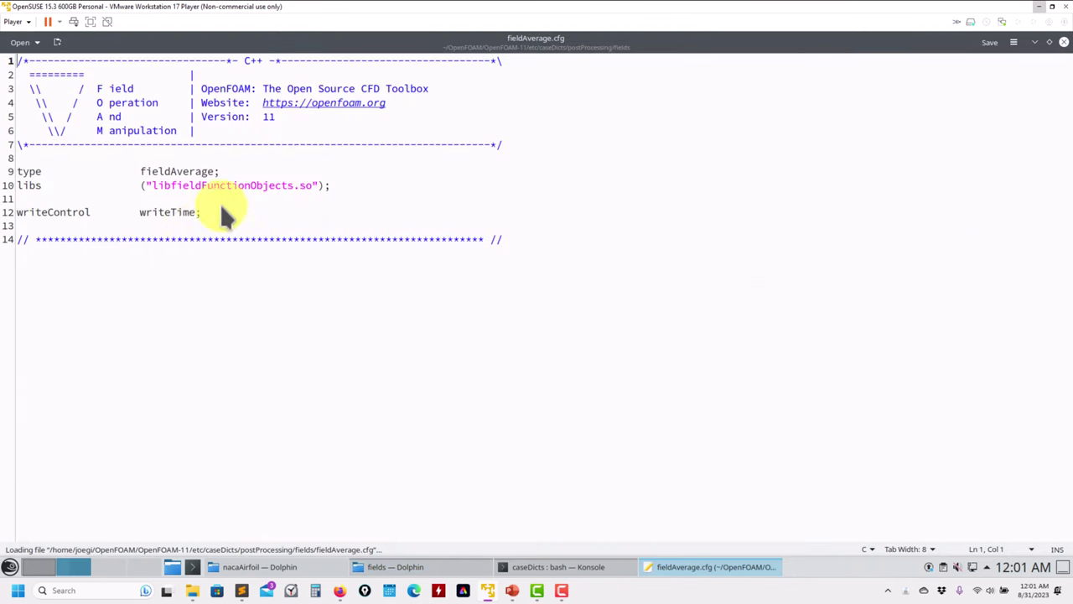
left_click(1063, 41)
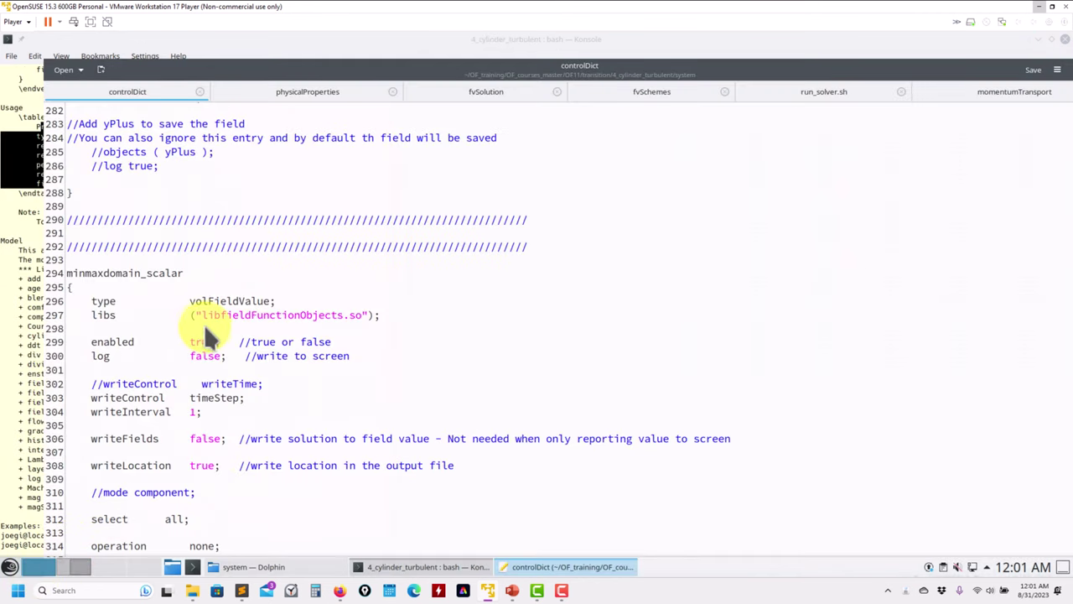
Review the controlDict function objects again, from the min/max domain entries back to fieldAverage and down to yplus_stats.
scroll(206, 325, "down", 2)
scroll(206, 325, "down", 19)
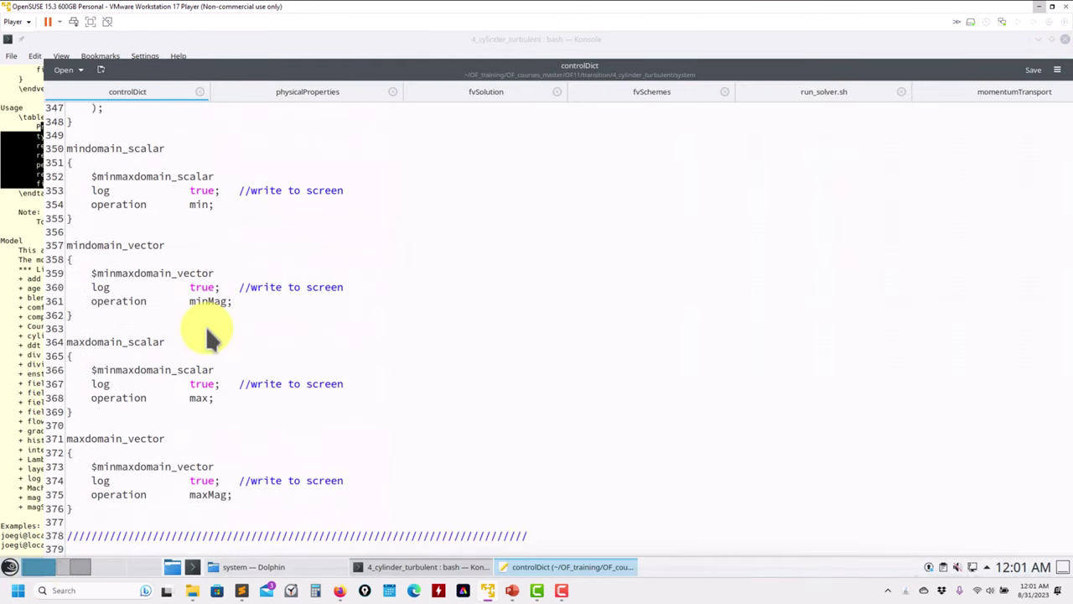
scroll(205, 325, "up", 20)
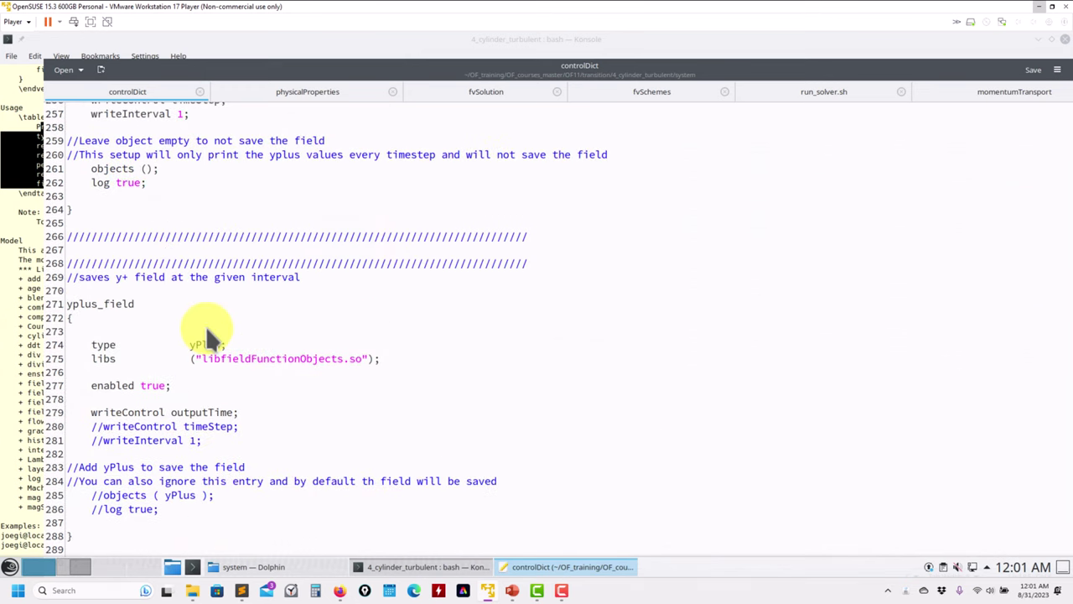
scroll(206, 325, "up", 20)
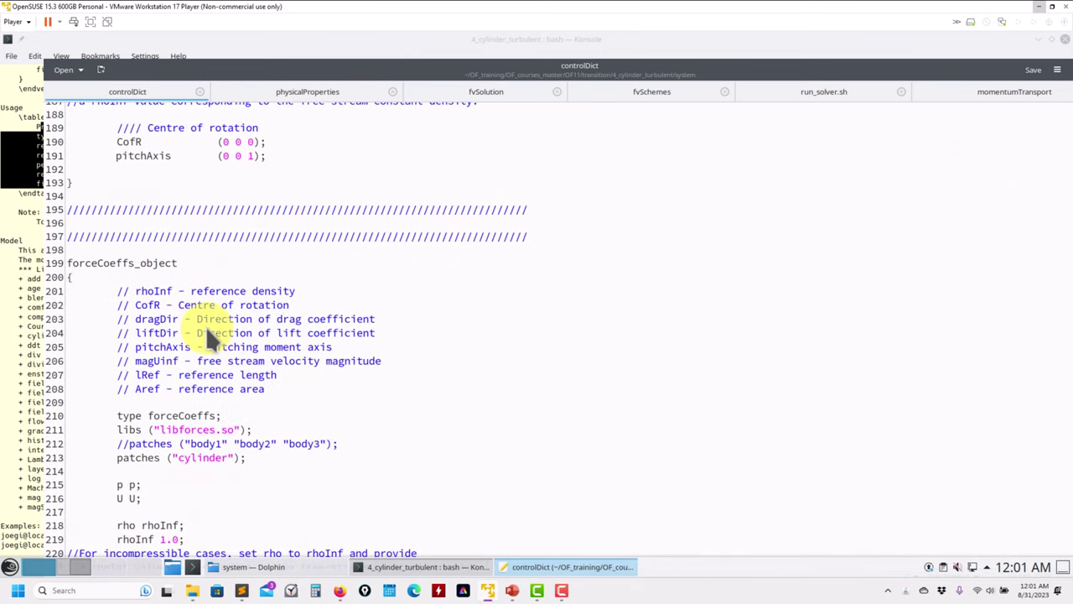
scroll(205, 326, "up", 20)
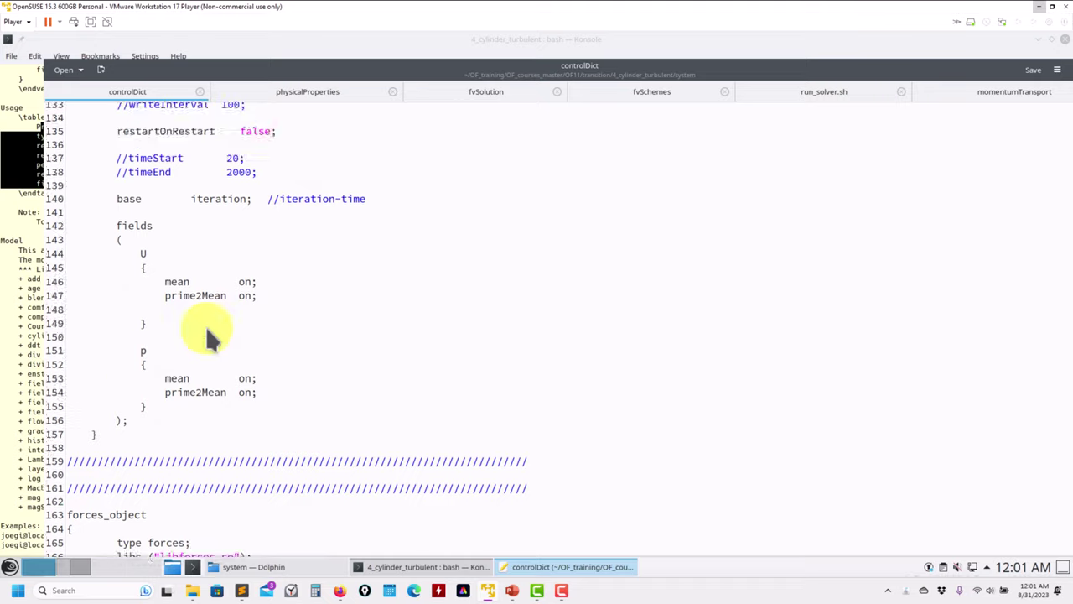
scroll(205, 326, "up", 8)
scroll(206, 326, "down", 20)
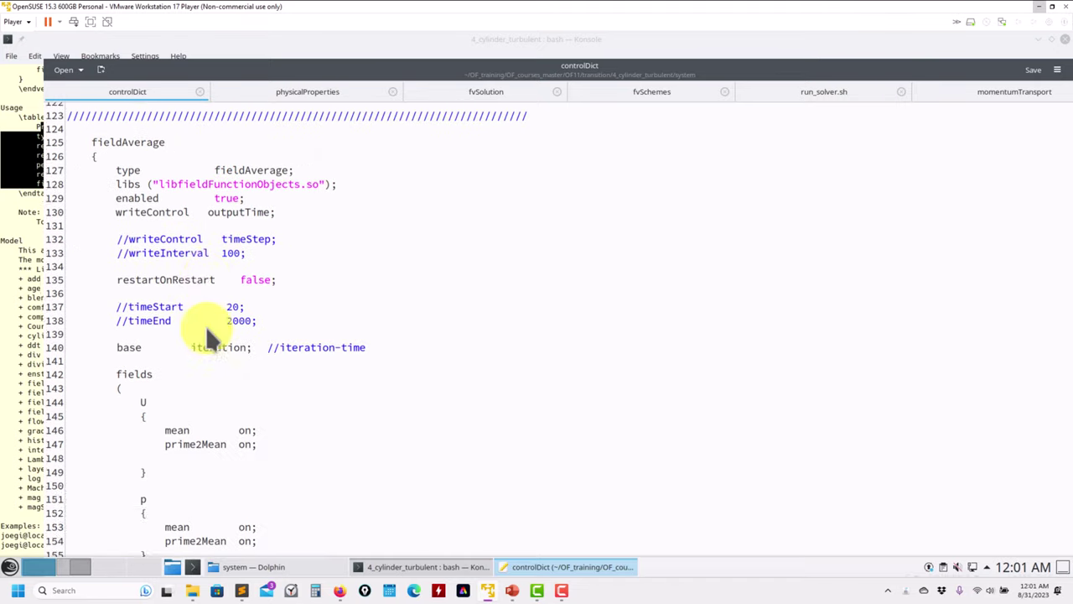
scroll(208, 331, "down", 20)
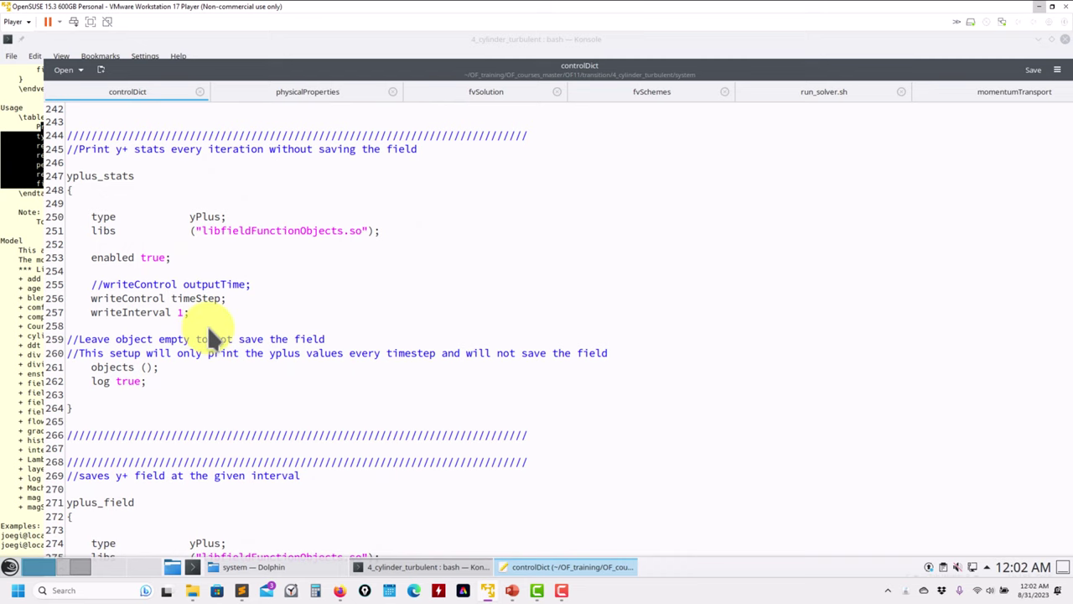
scroll(207, 331, "down", 1)
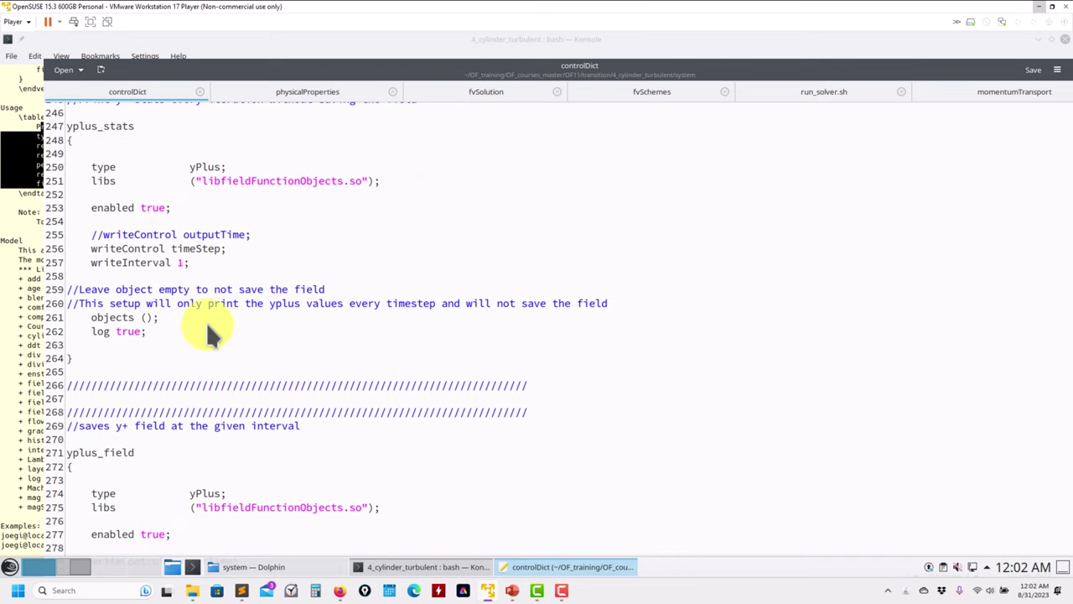
Set the enabled entry of yplus_stats to false and save controlDict.
left_click(150, 210)
type("false")
key("ctrl+s")
Switch to the terminal, list the 4_cylinder_turbulent case files, and generate the mesh with blockMesh.
left_click(29, 285)
type("ls")
key("Return")
type("sh")
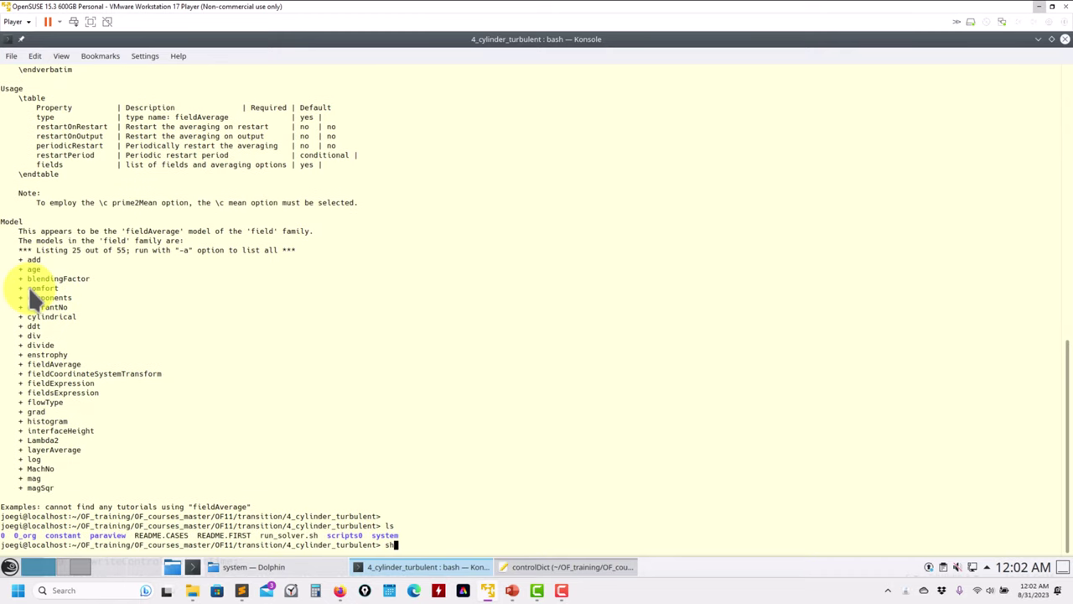
type("ockMesh")
key("Return")
Start the solver with foamRun and inspect the function object output for mass flow, forces, coefficients, and min/max values.
type("foam")
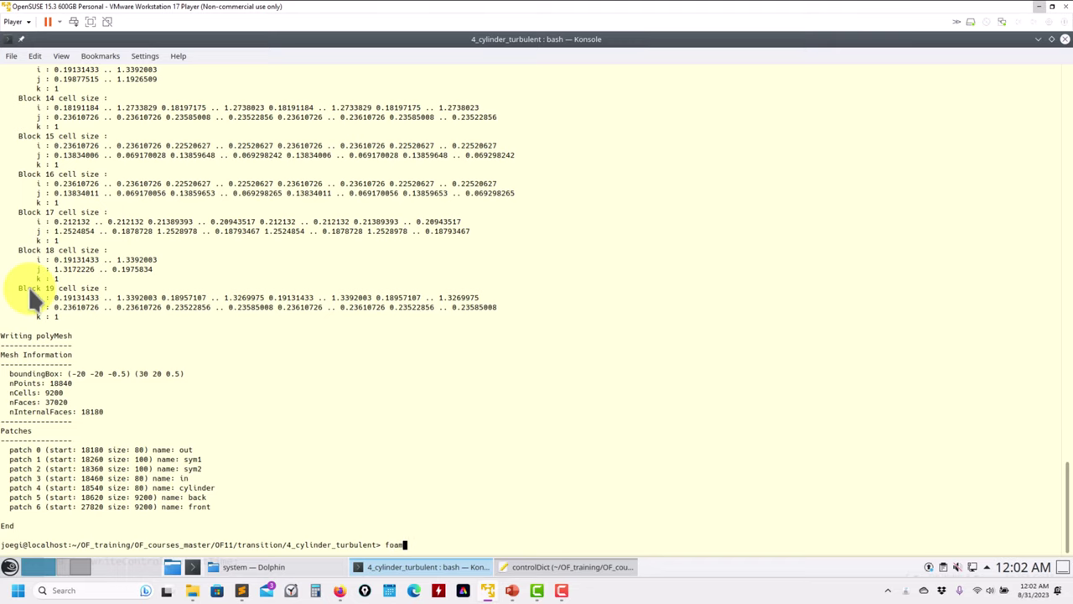
type("Run")
key("Return")
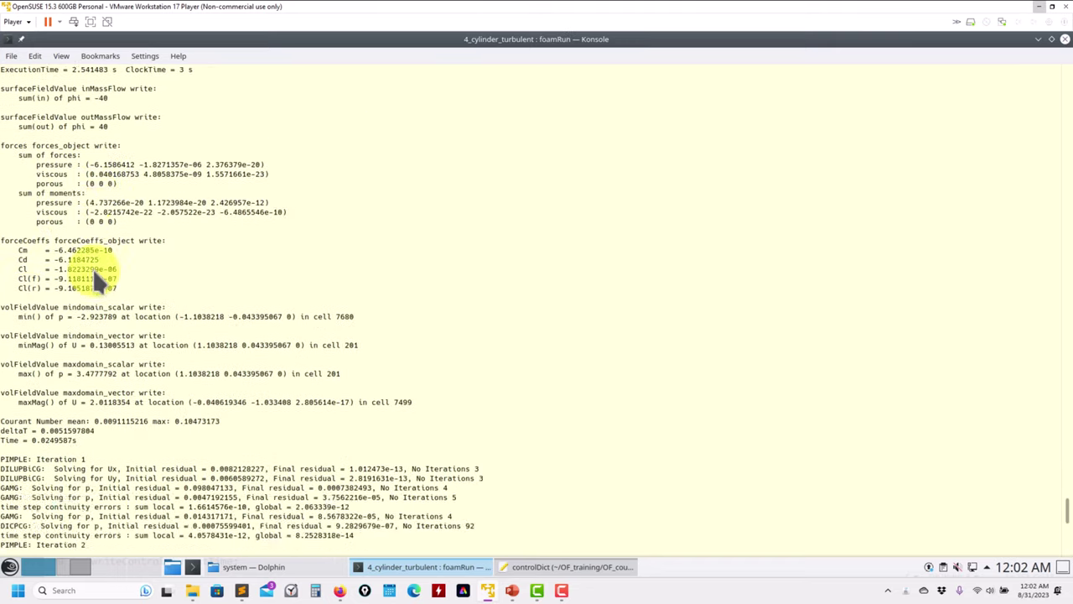
scroll(50, 374, "down", 3)
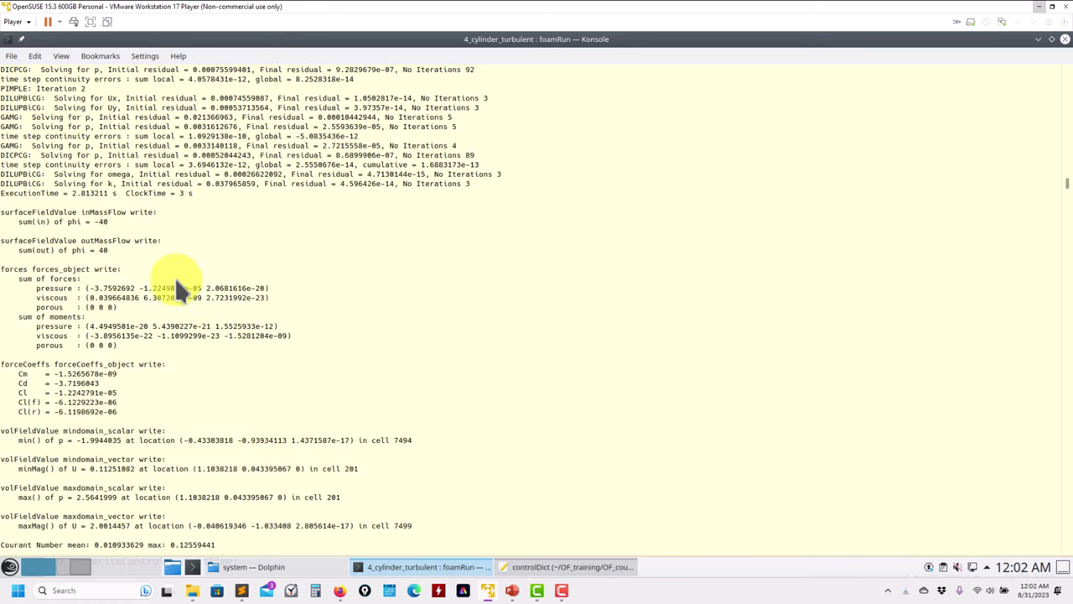
Examine yplus_field in controlDict, highlight its outputTime write control, and compare with the foamRun output in the terminal before returning to controlDict.
left_click(566, 570)
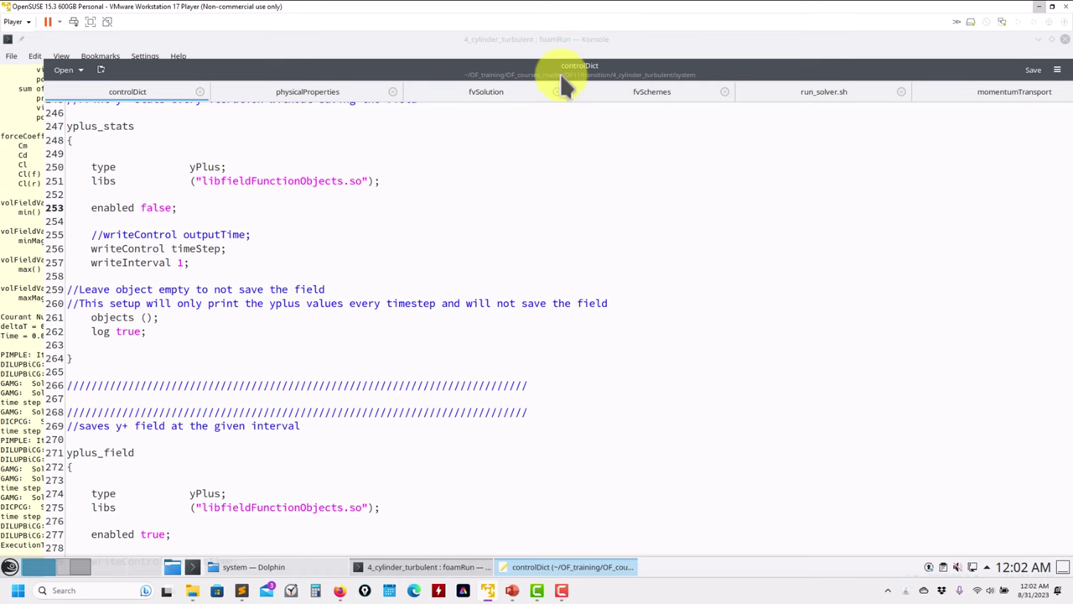
scroll(277, 461, "down", 7)
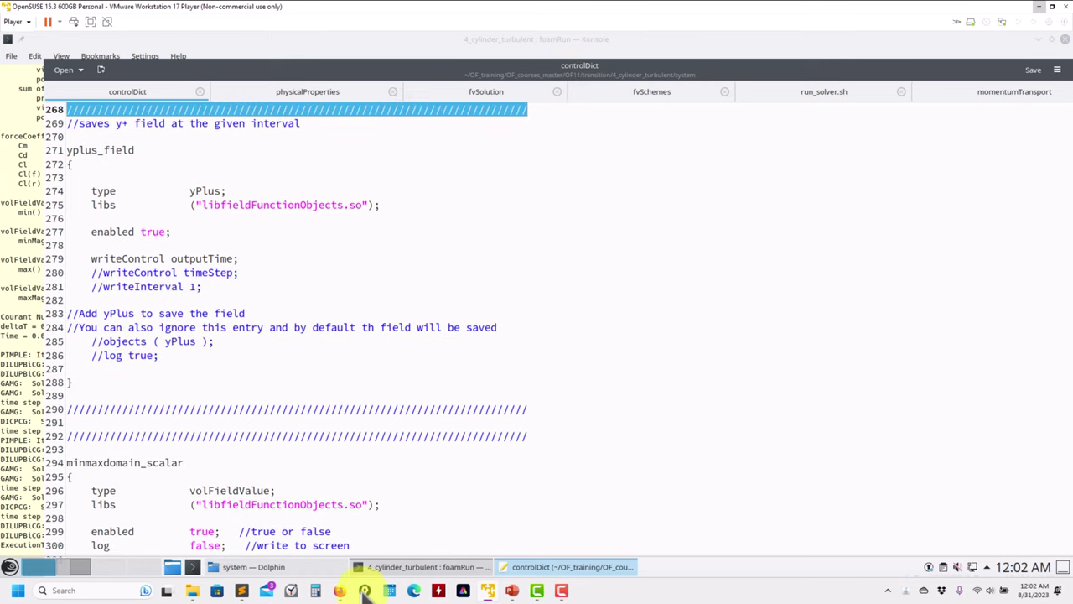
scroll(343, 418, "down", 1)
left_click(291, 382)
scroll(274, 341, "up", 3)
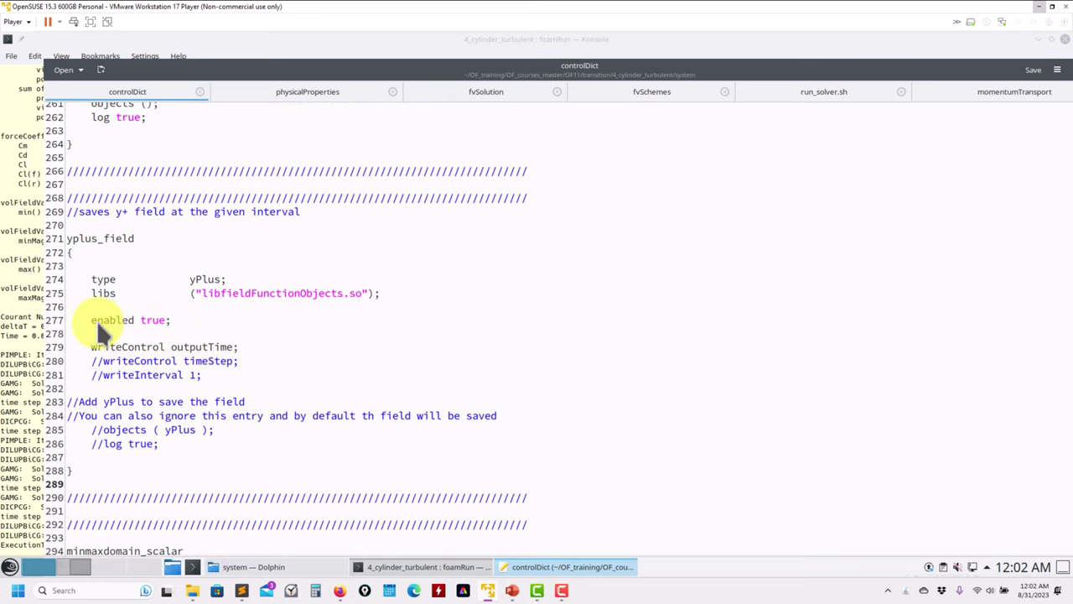
double_click(203, 347)
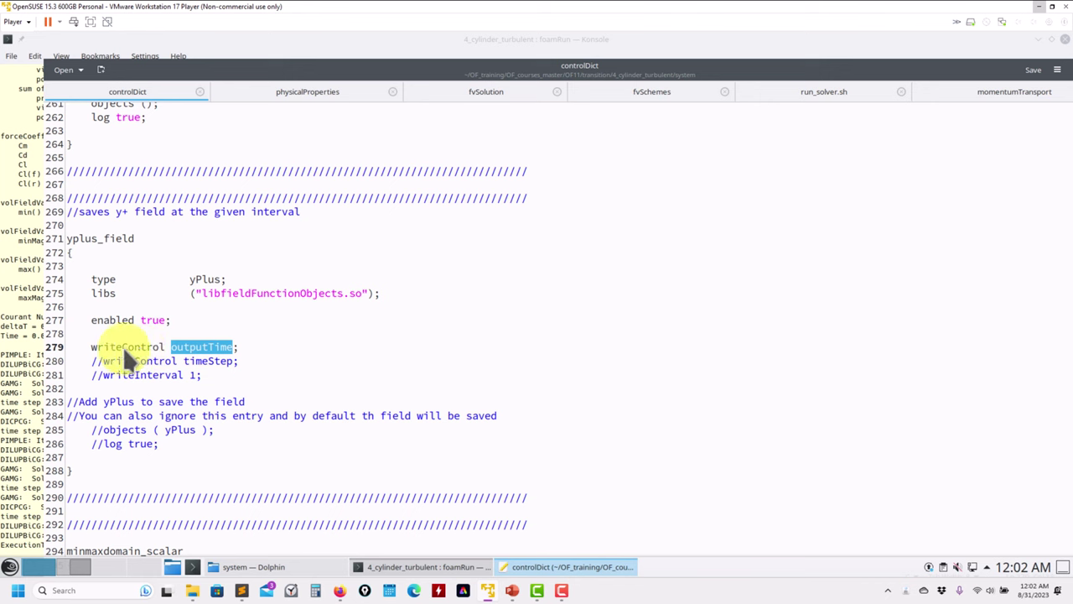
left_click(10, 365)
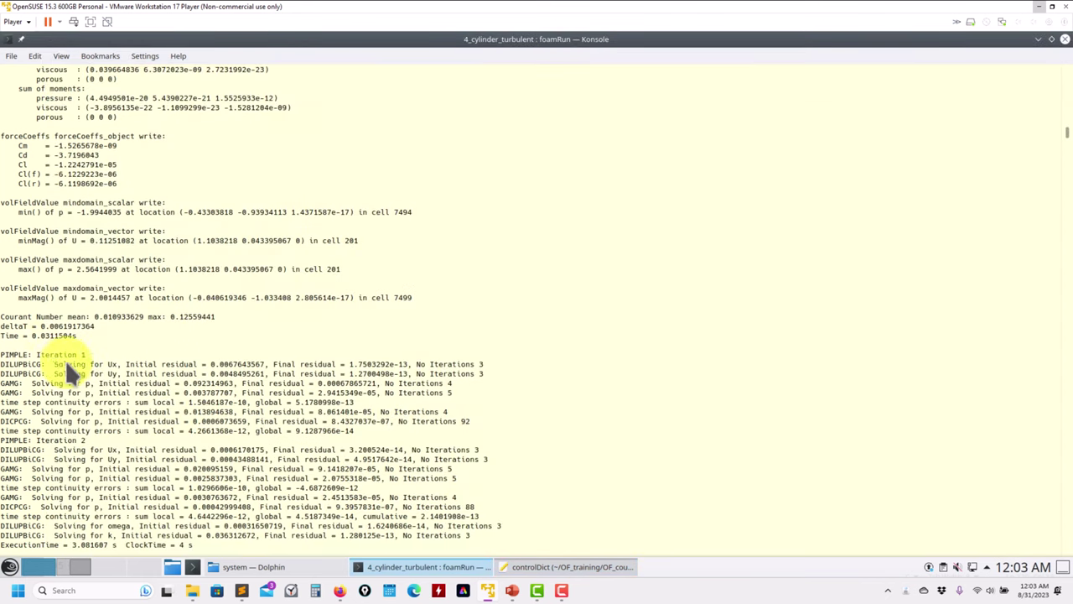
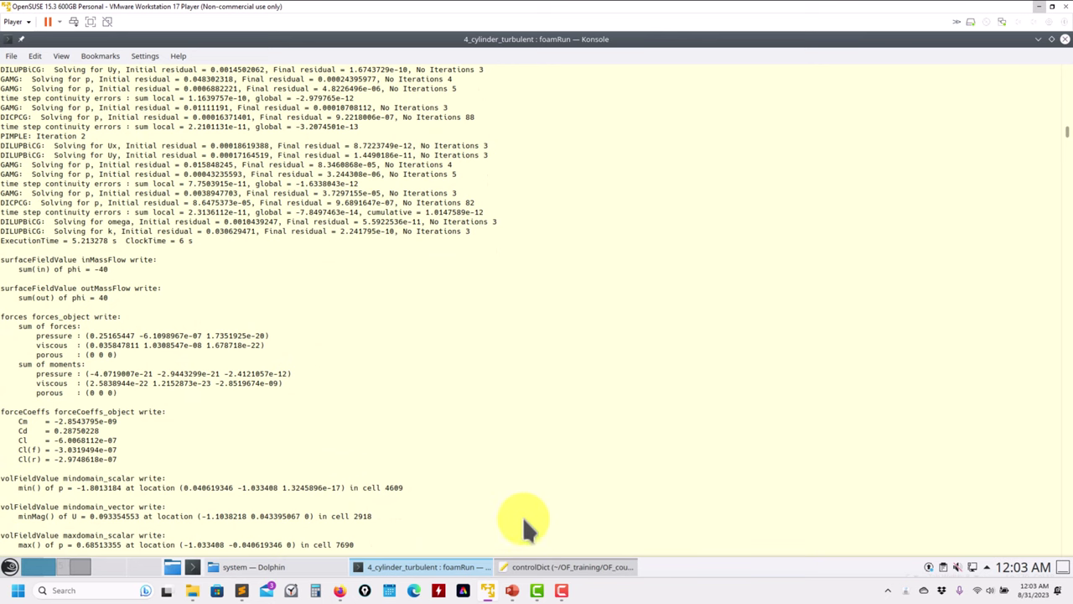
left_click(550, 568)
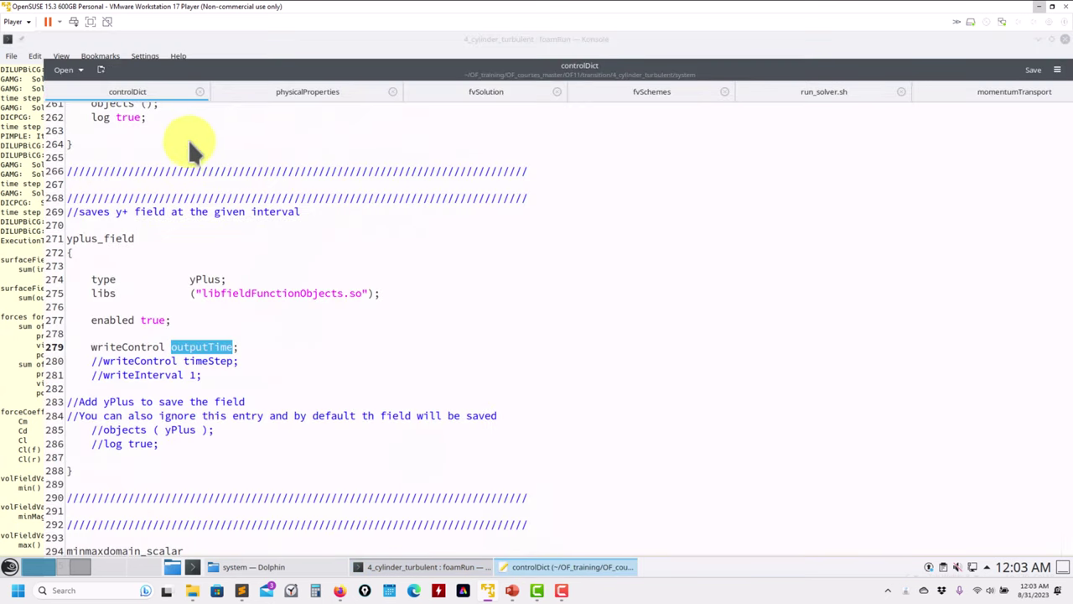
Review controlDict from the solver and time-control entries through to the min/max domain function objects.
scroll(474, 347, "up", 20)
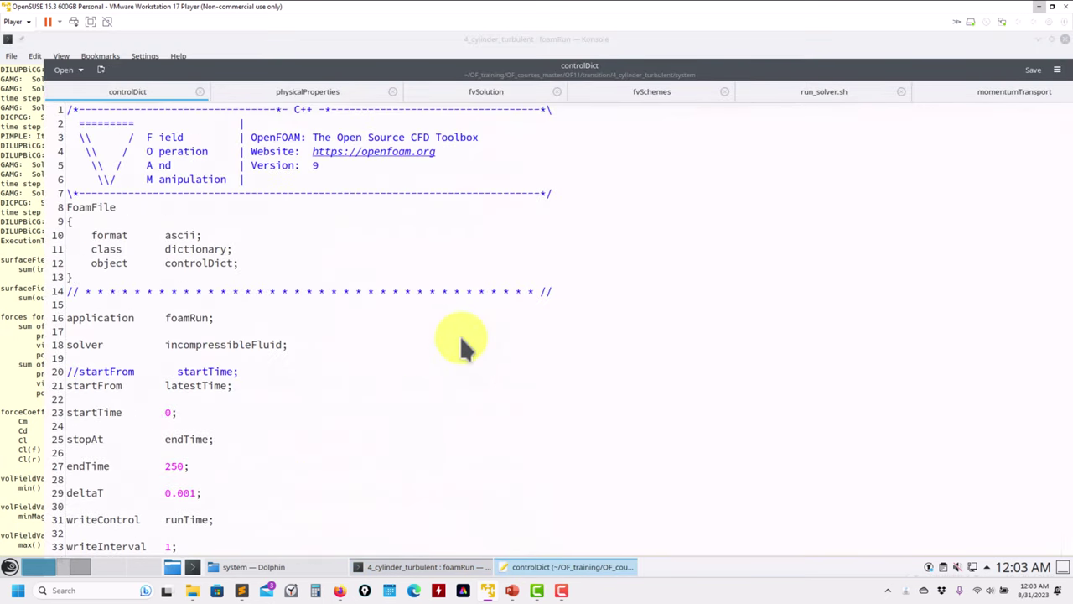
scroll(459, 335, "down", 2)
scroll(439, 340, "down", 20)
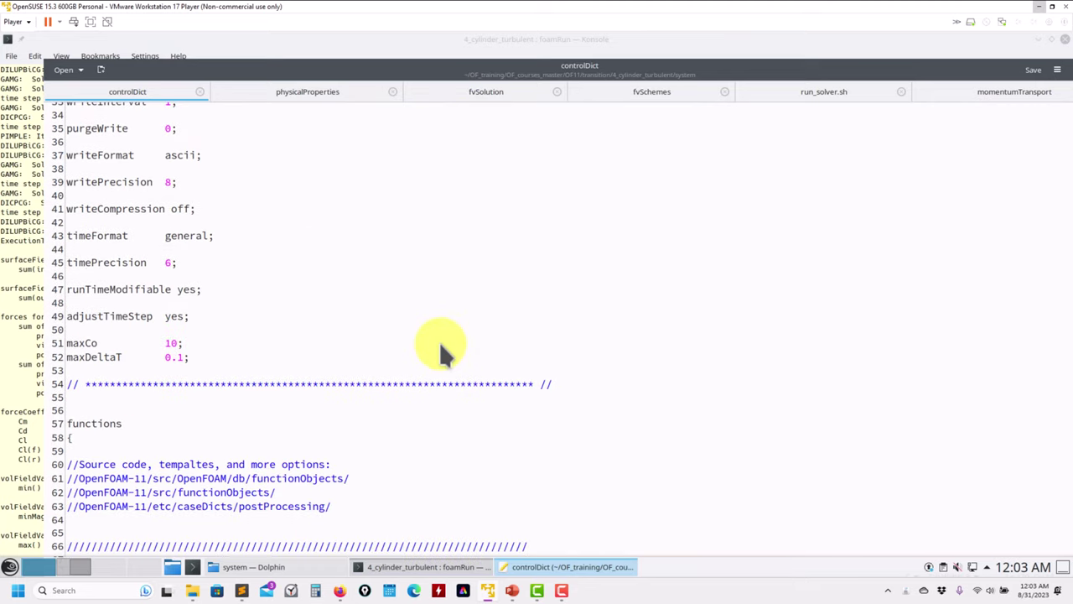
scroll(438, 341, "down", 20)
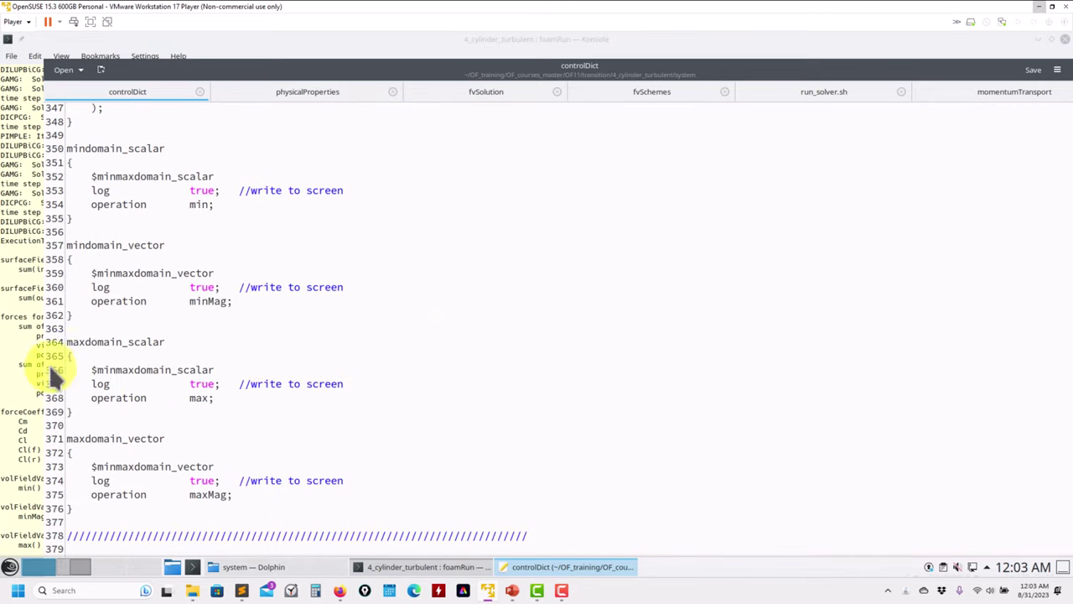
Switch to the foamRun terminal and examine the residuals and function object output across several time steps.
left_click(15, 380)
left_click(183, 324)
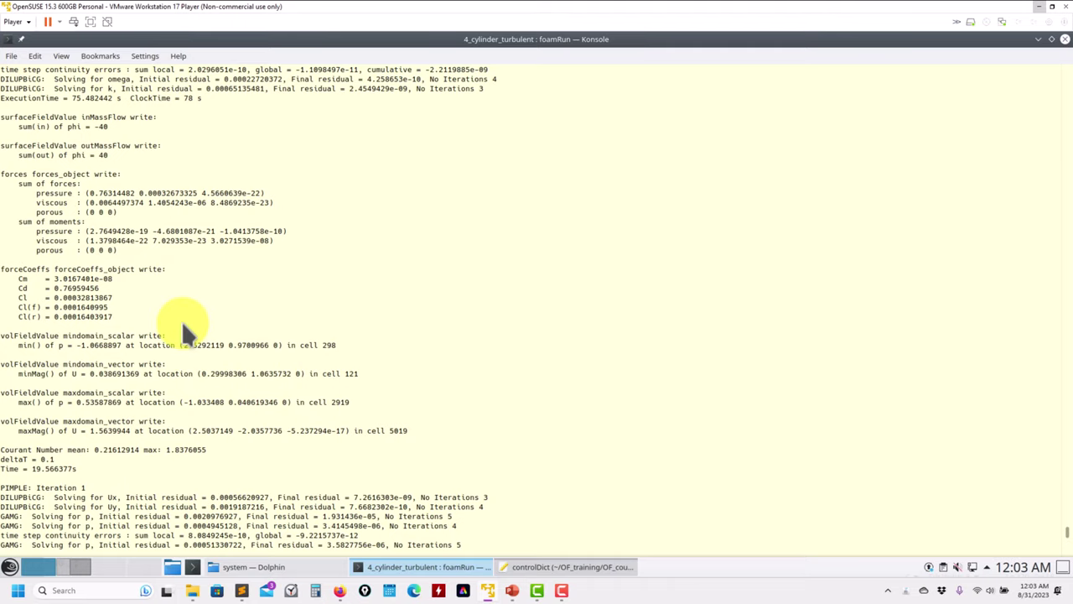
scroll(181, 320, "up", 20)
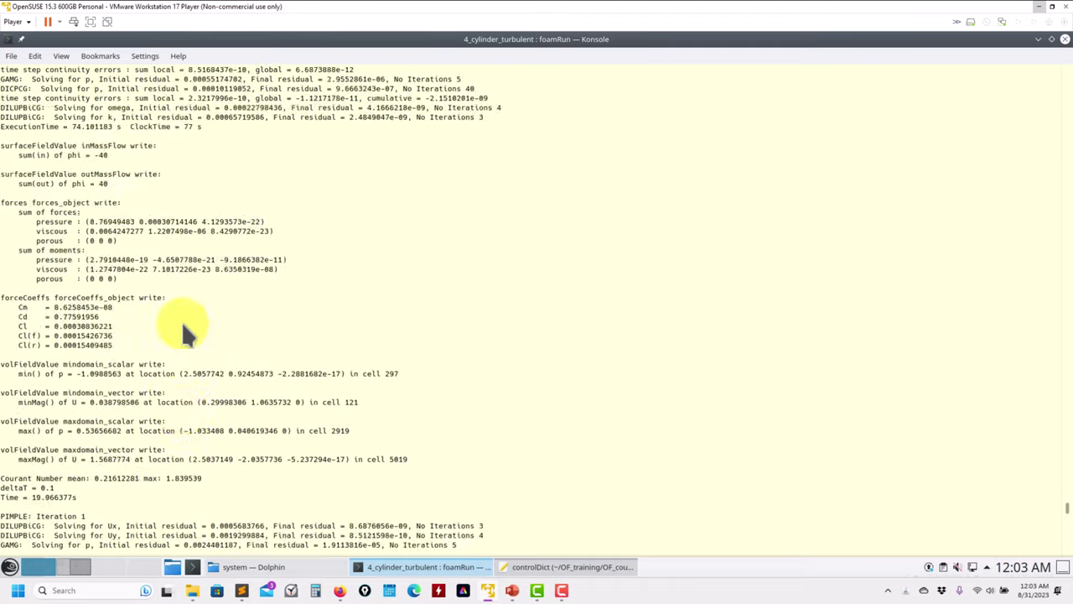
scroll(181, 321, "up", 20)
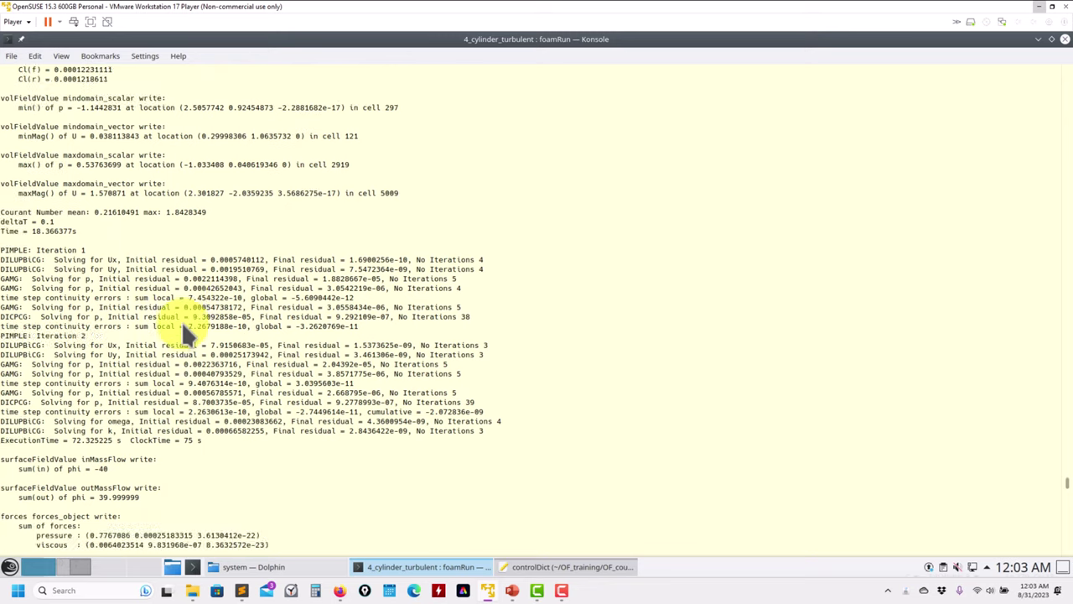
scroll(181, 321, "down", 20)
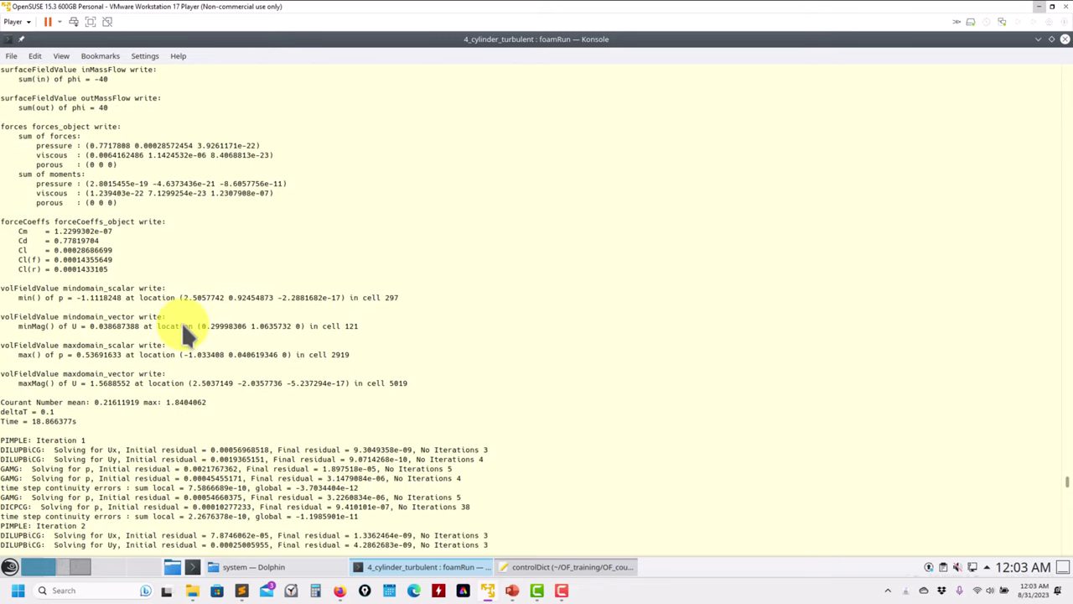
scroll(181, 321, "down", 20)
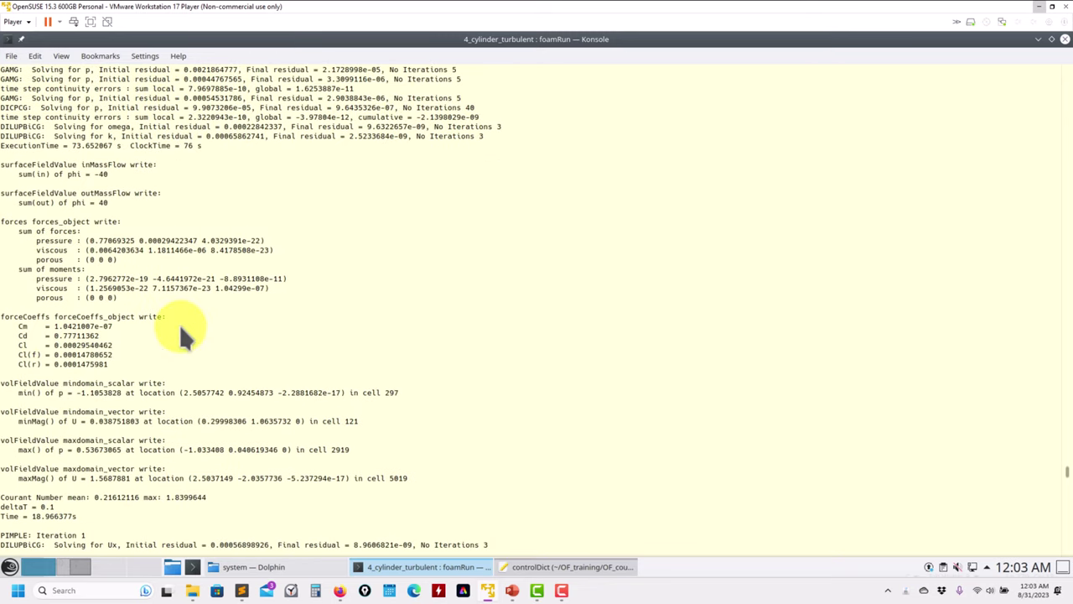
scroll(178, 324, "down", 15)
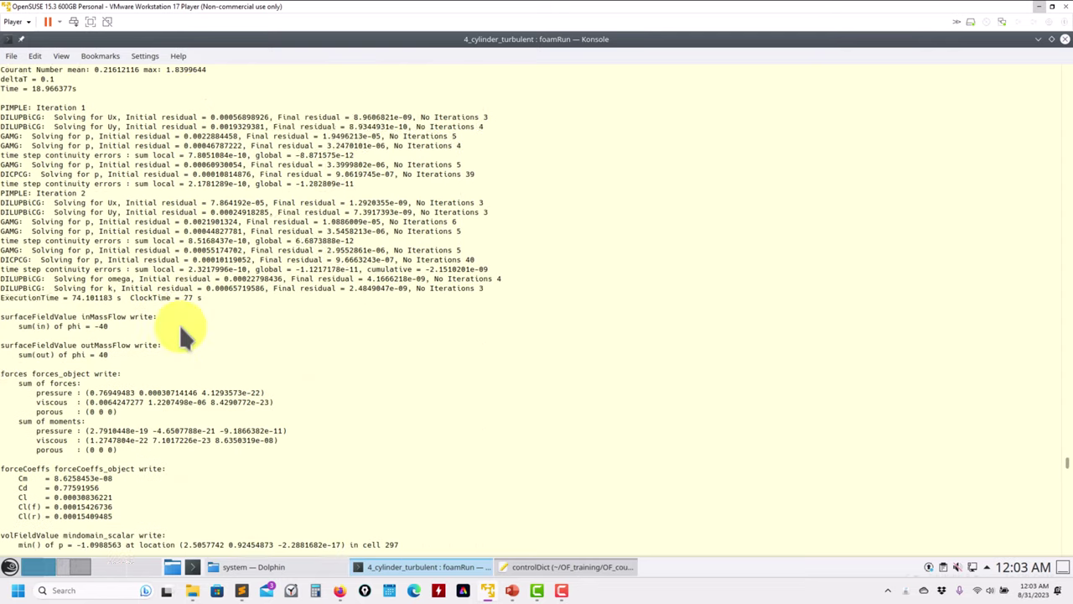
scroll(178, 324, "down", 14)
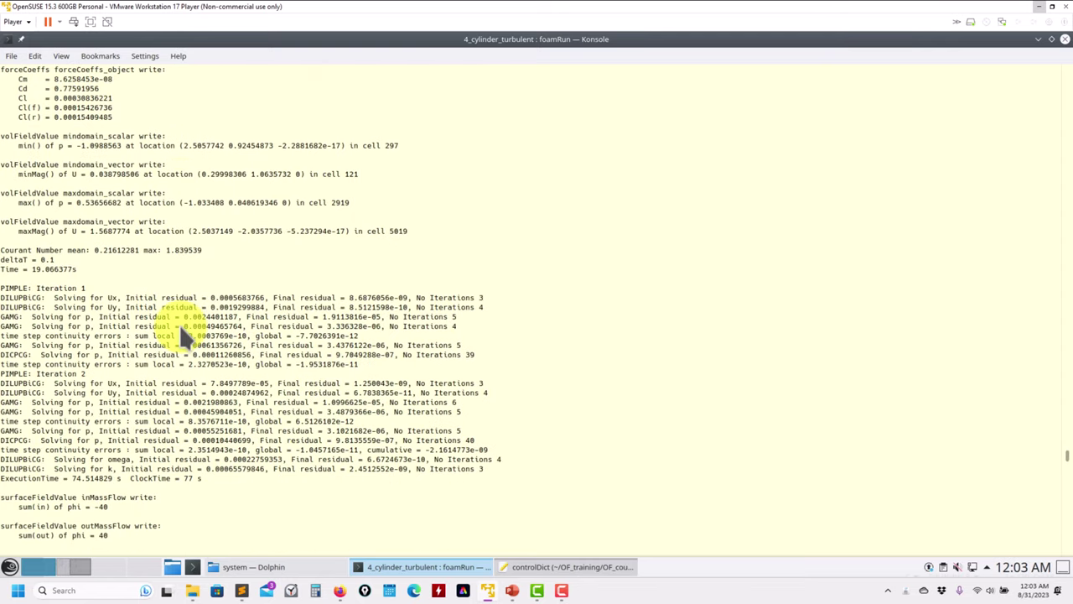
scroll(178, 323, "down", 12)
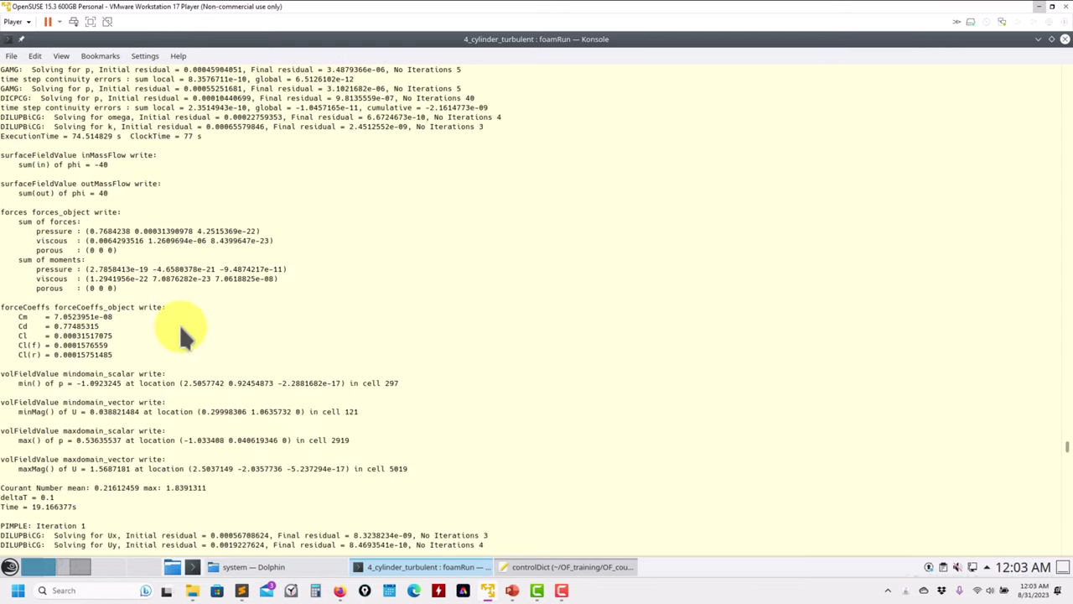
scroll(179, 324, "down", 2)
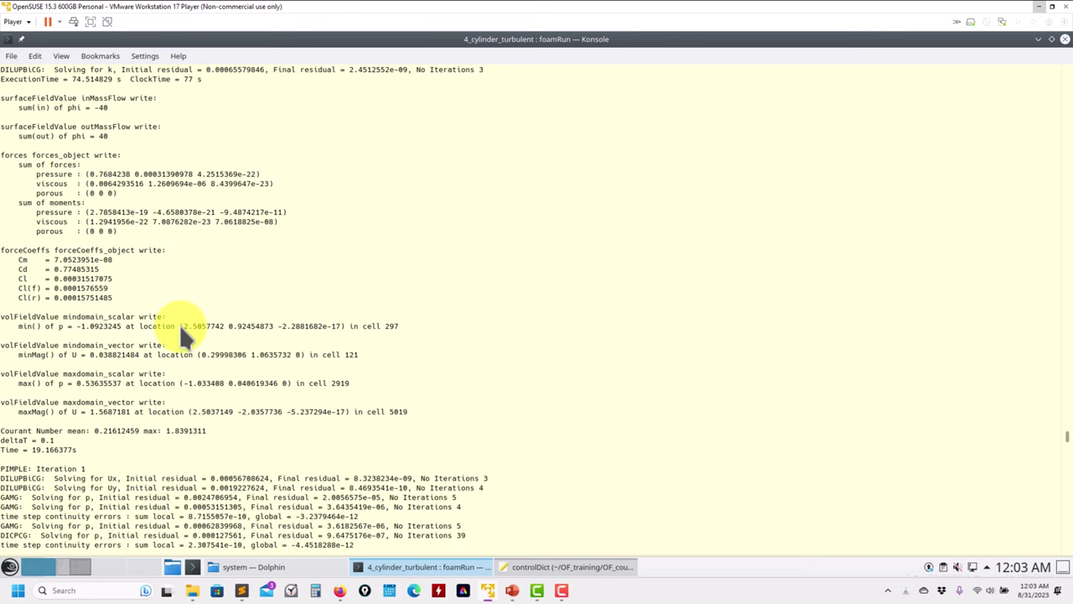
scroll(178, 323, "up", 11)
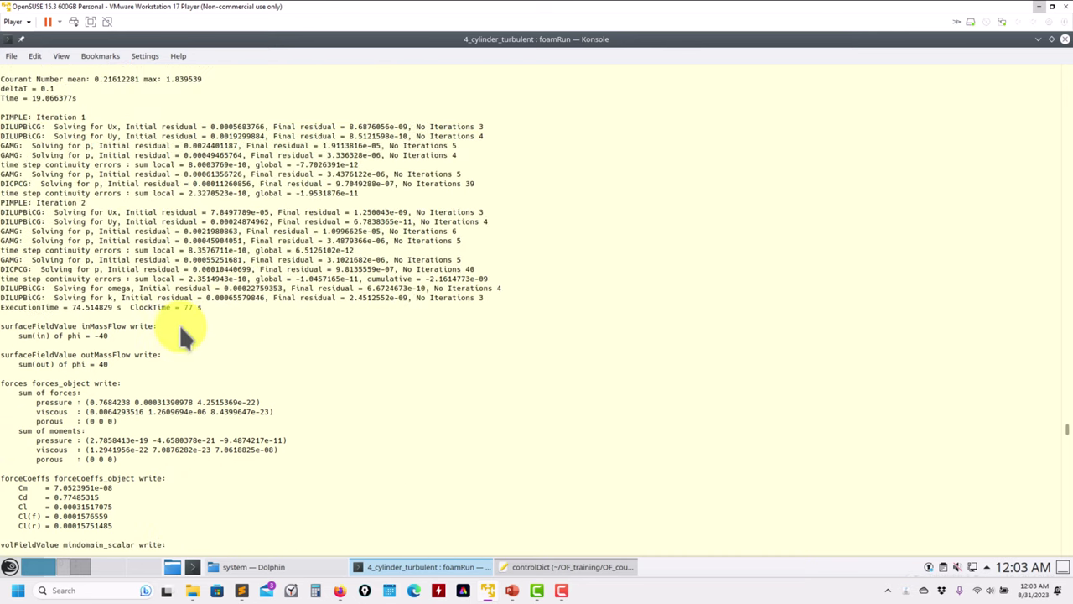
scroll(180, 326, "down", 3)
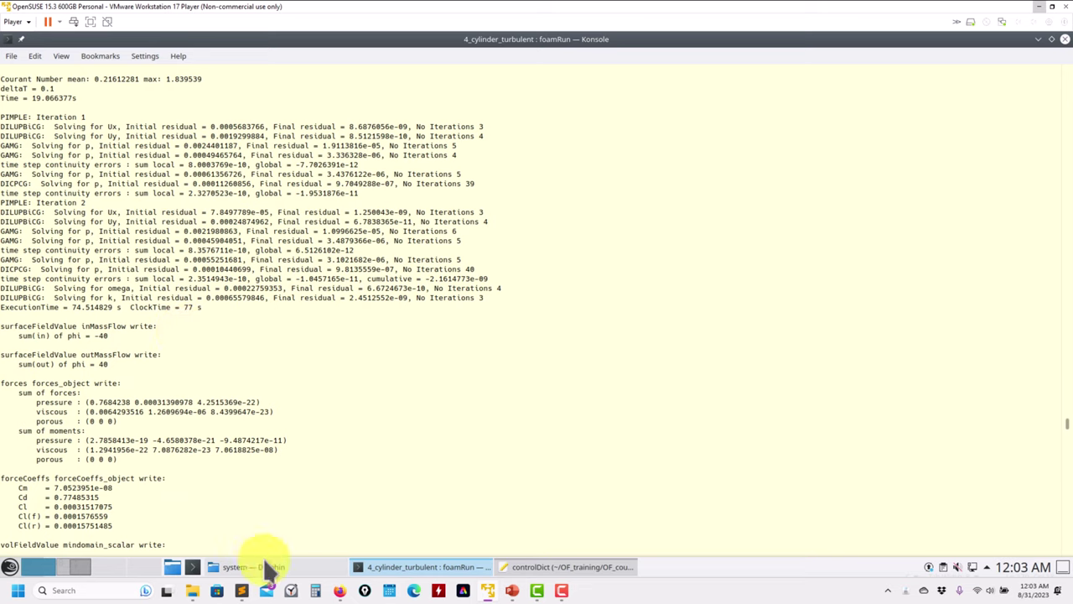
In the file manager, open the case's 17.966377 time folder and inspect its saved fields, including yPlus.
left_click(294, 566)
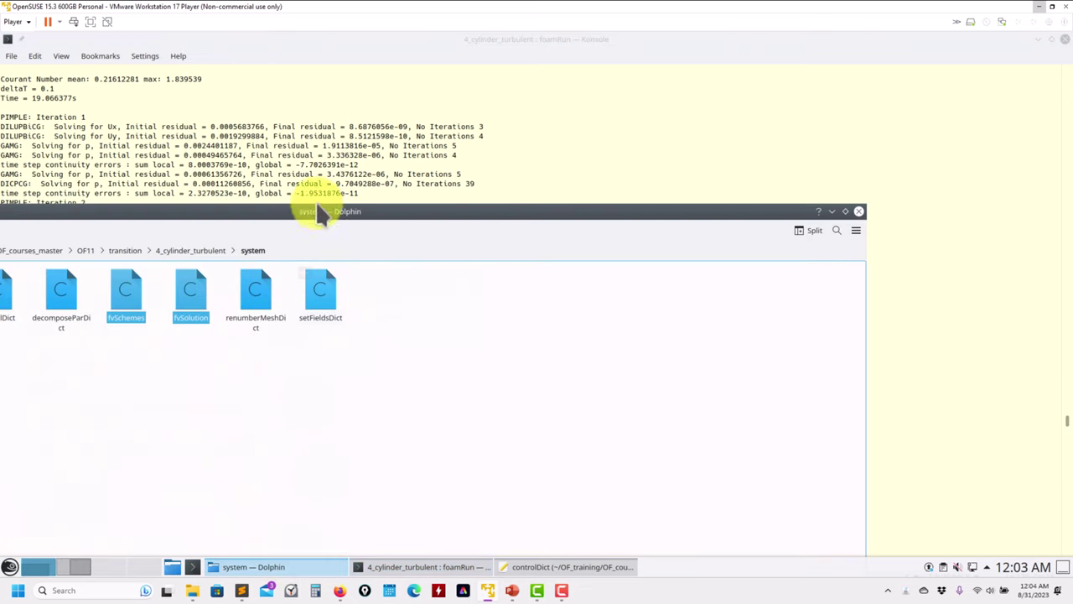
left_click(199, 250)
left_click_drag(243, 212, 393, 196)
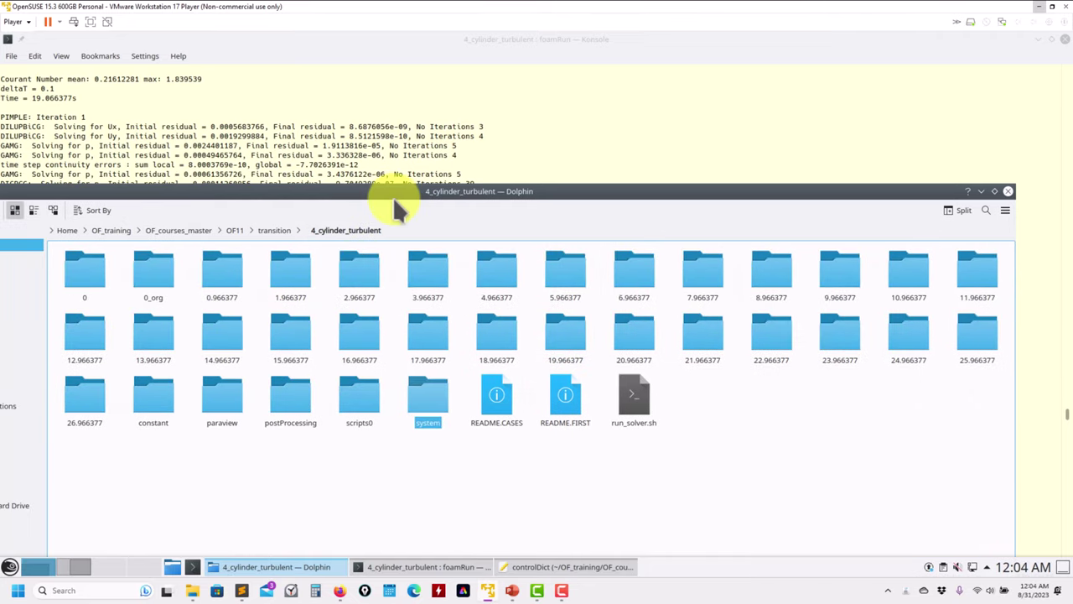
left_click(410, 344)
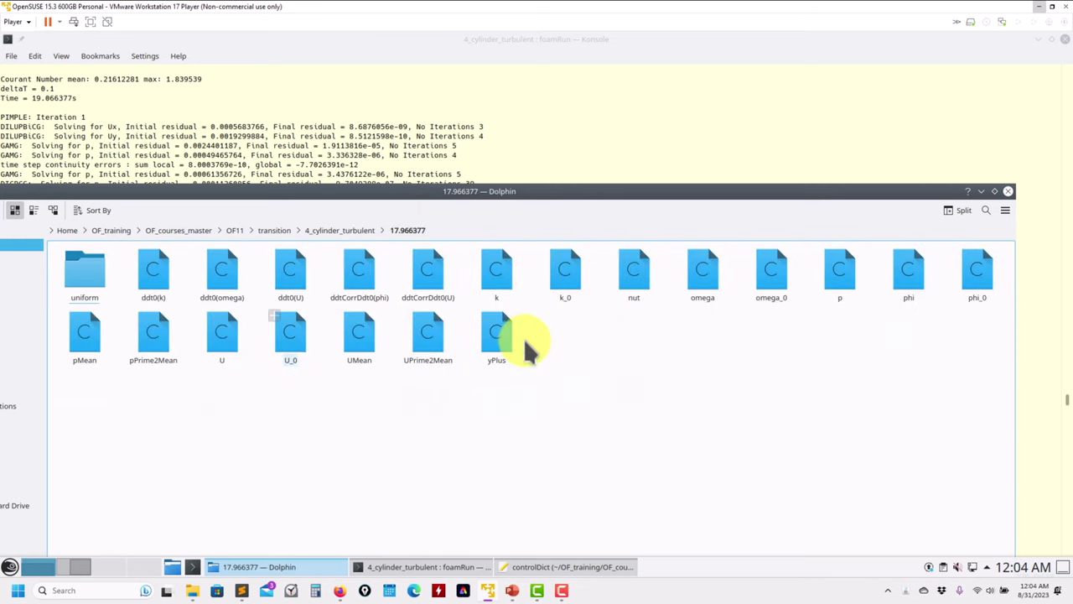
left_click_drag(259, 191, 403, 169)
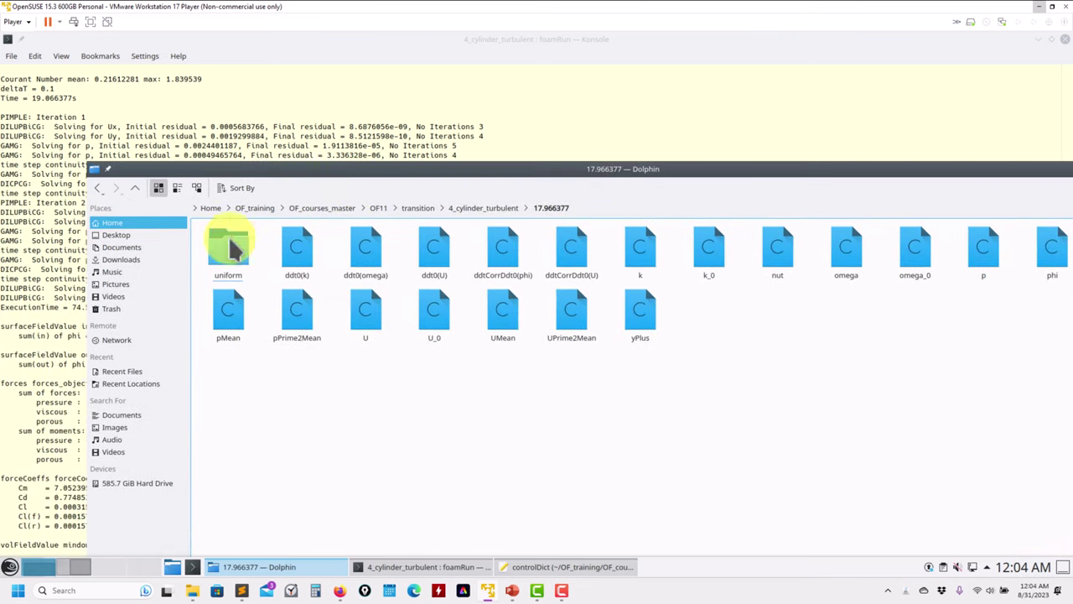
Open yPlus.dat from postProcessing/yplus_field/0 in the text editor and examine the recorded times, highlighting the first saved time after 0.
left_click(137, 185)
left_click(704, 378)
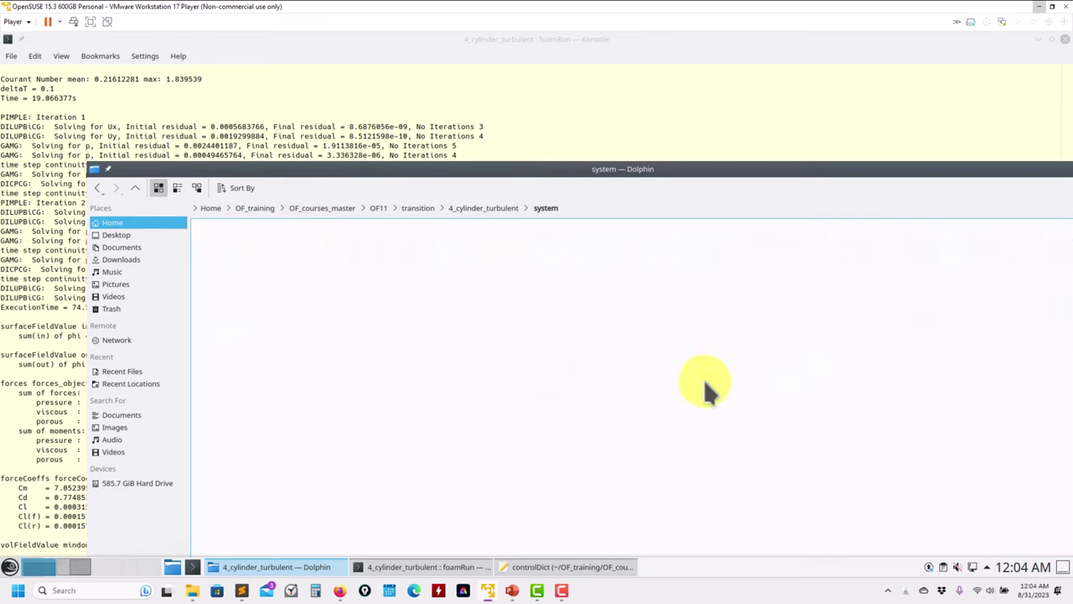
left_click(137, 185)
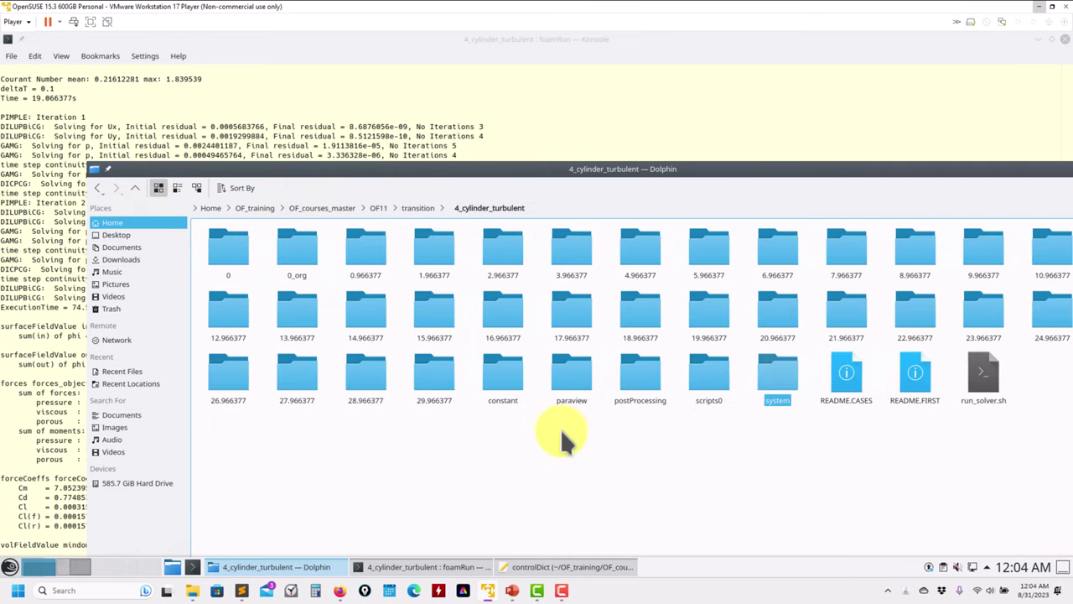
left_click(637, 381)
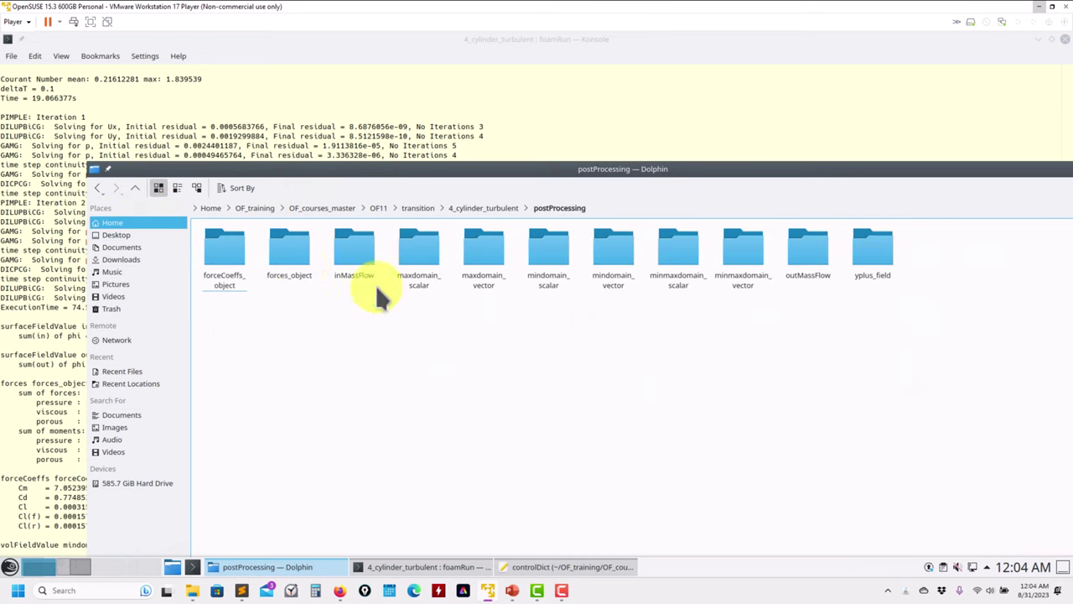
left_click(870, 259)
left_click(230, 255)
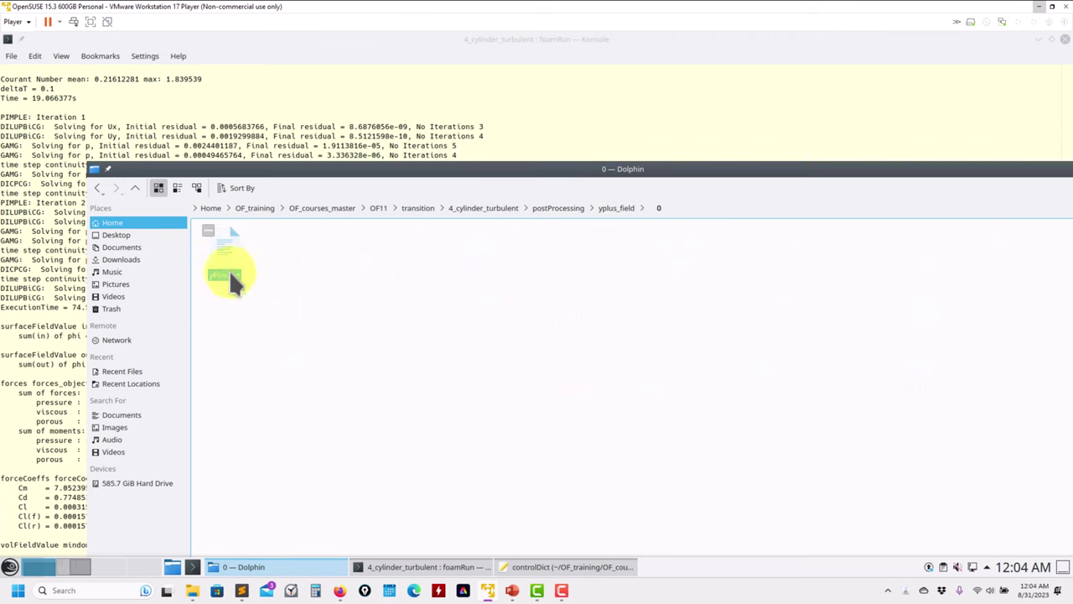
right_click(228, 263)
mouse_move(312, 281)
left_click(409, 323)
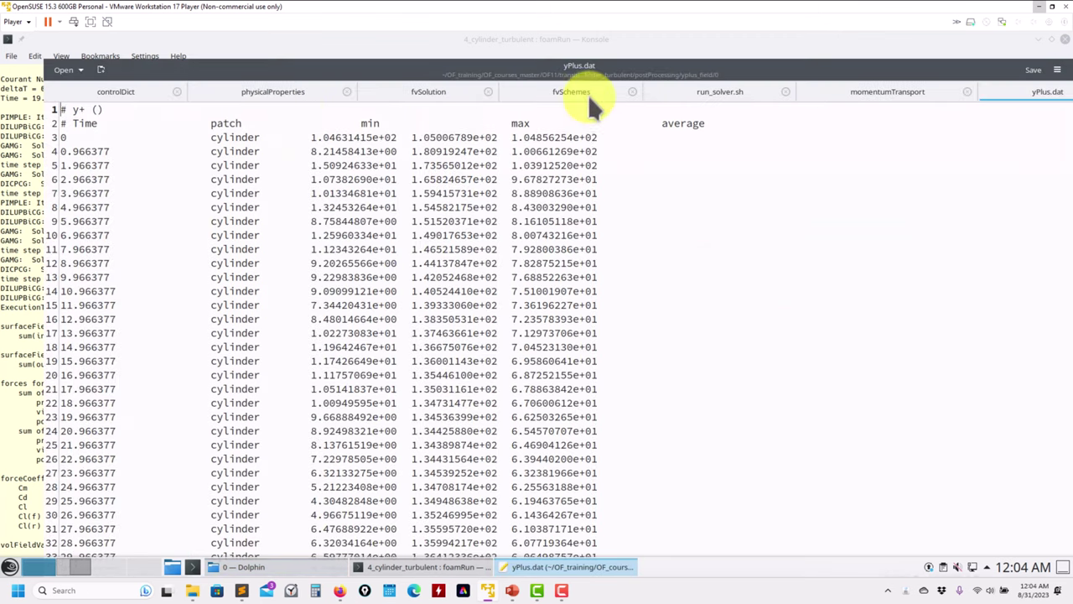
double_click(102, 151)
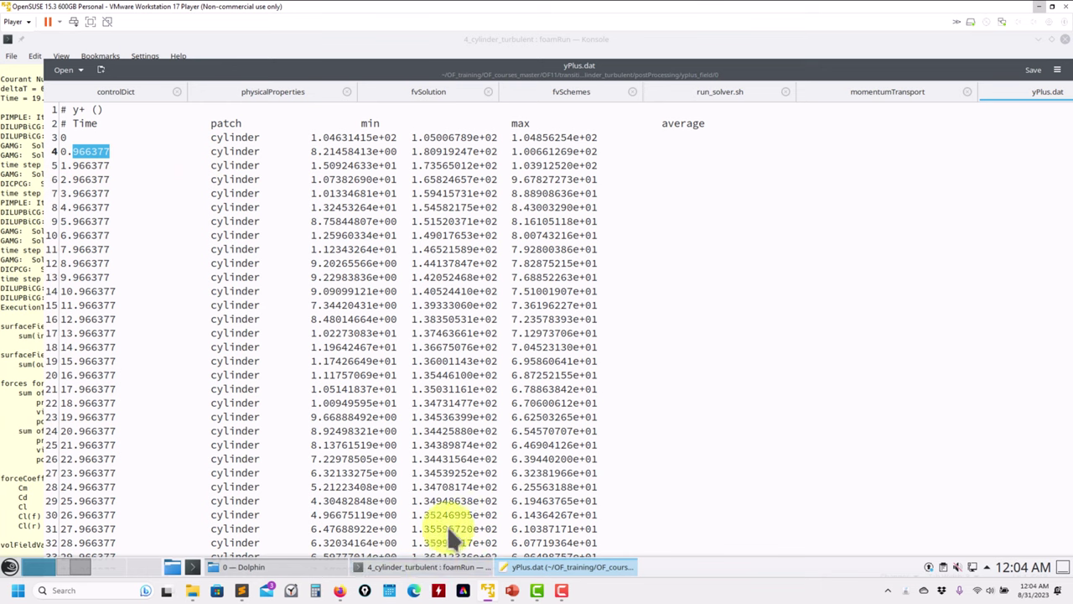
Uncomment the log true entry of yplus_field in controlDict and save the file.
left_click(115, 90)
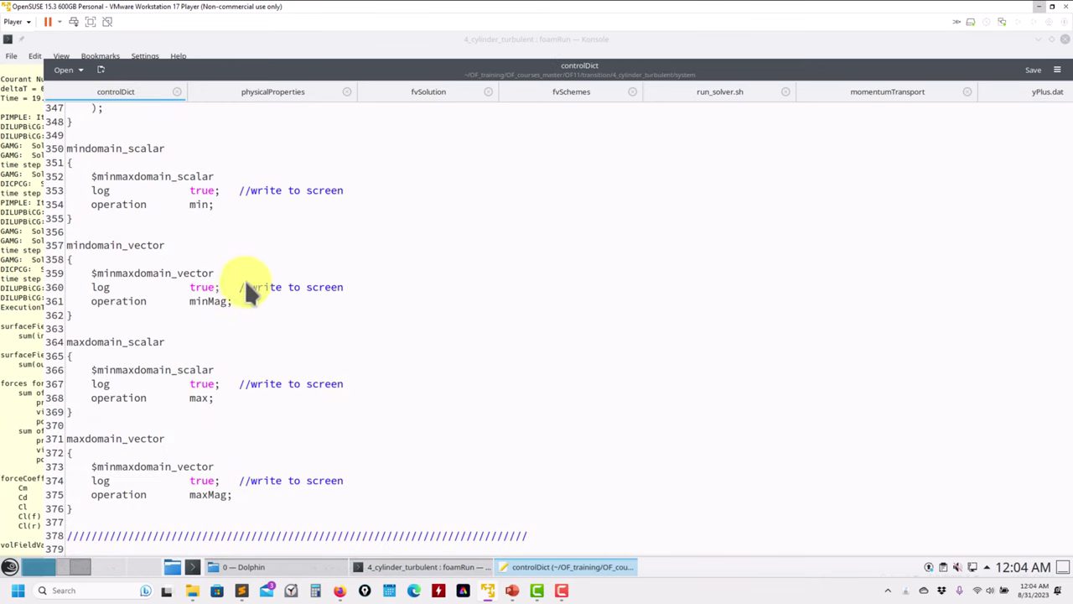
scroll(241, 290, "up", 14)
scroll(240, 284, "up", 7)
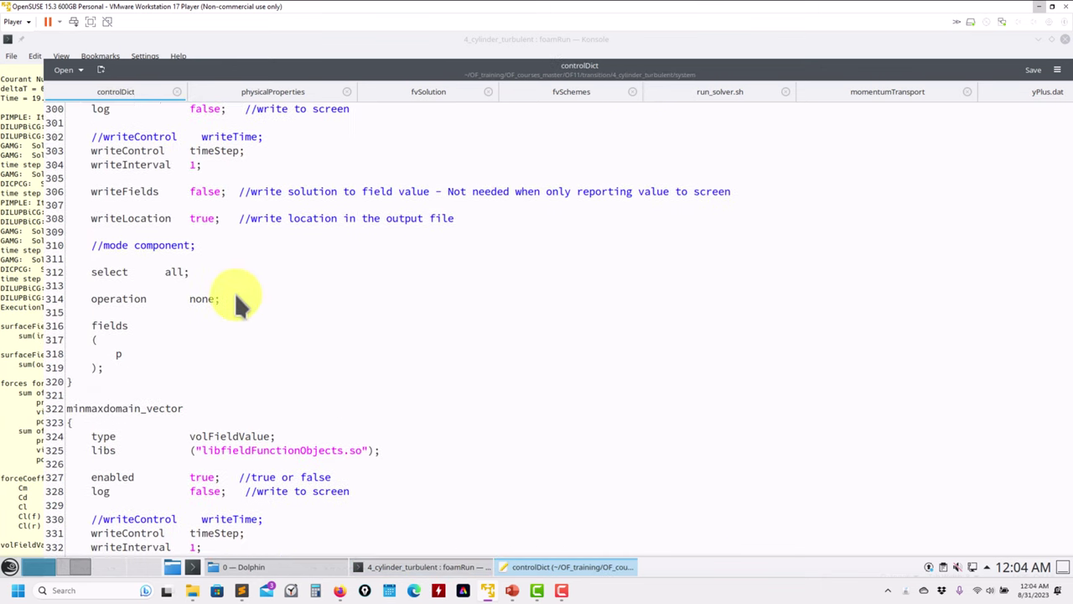
scroll(221, 348, "up", 3)
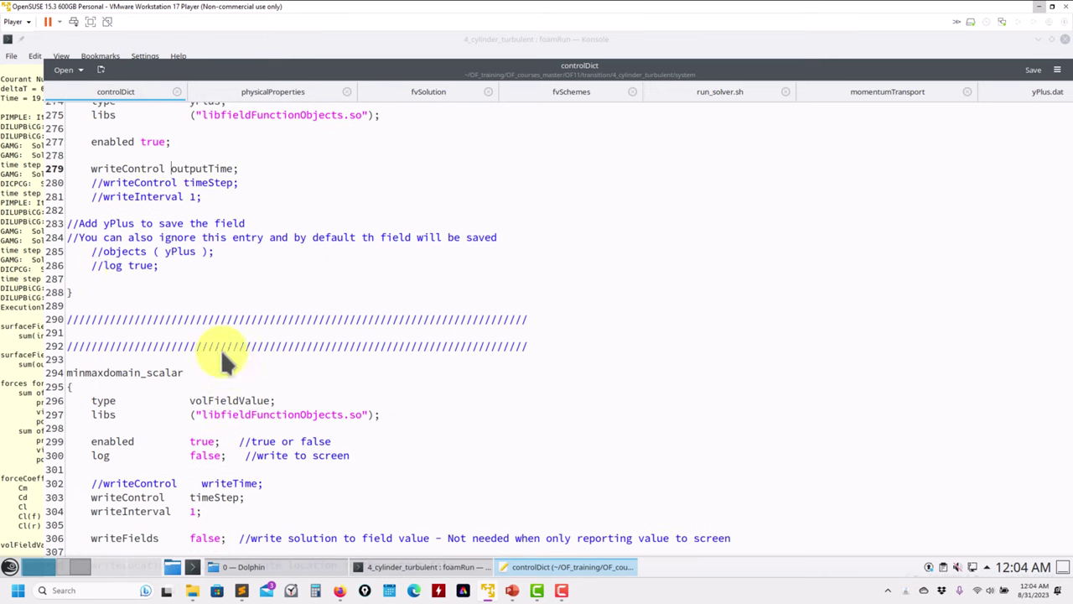
left_click(102, 265)
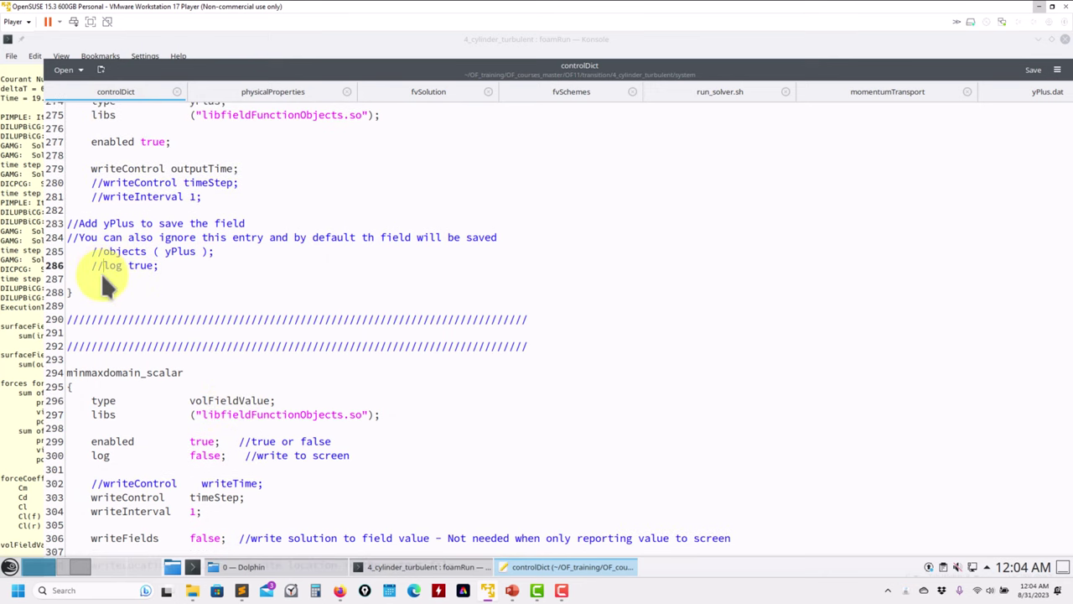
key("BackSpace")
key("BackSpace")
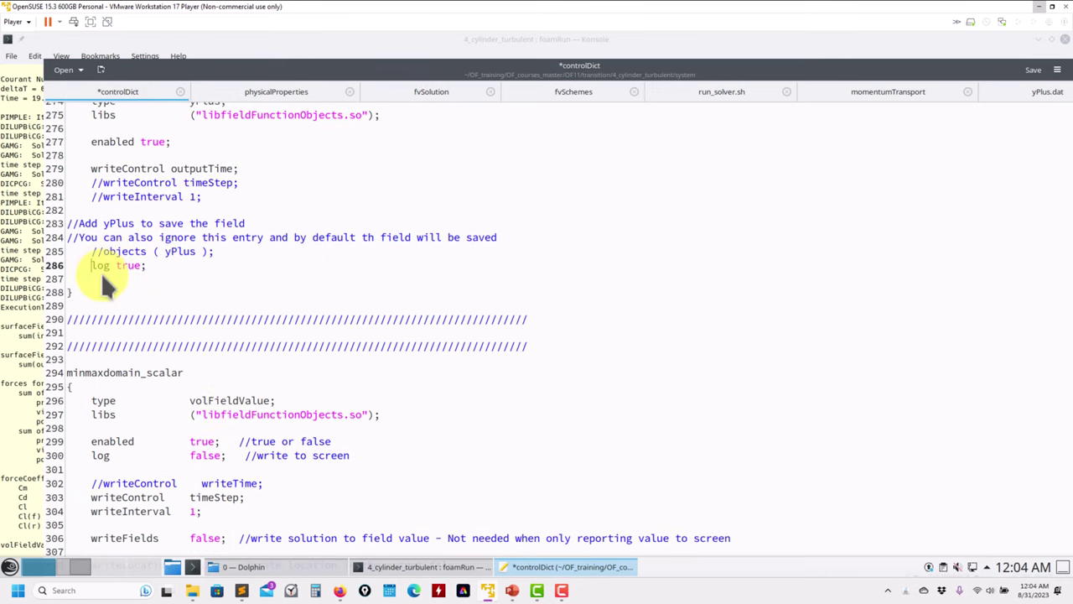
key("ctrl+s")
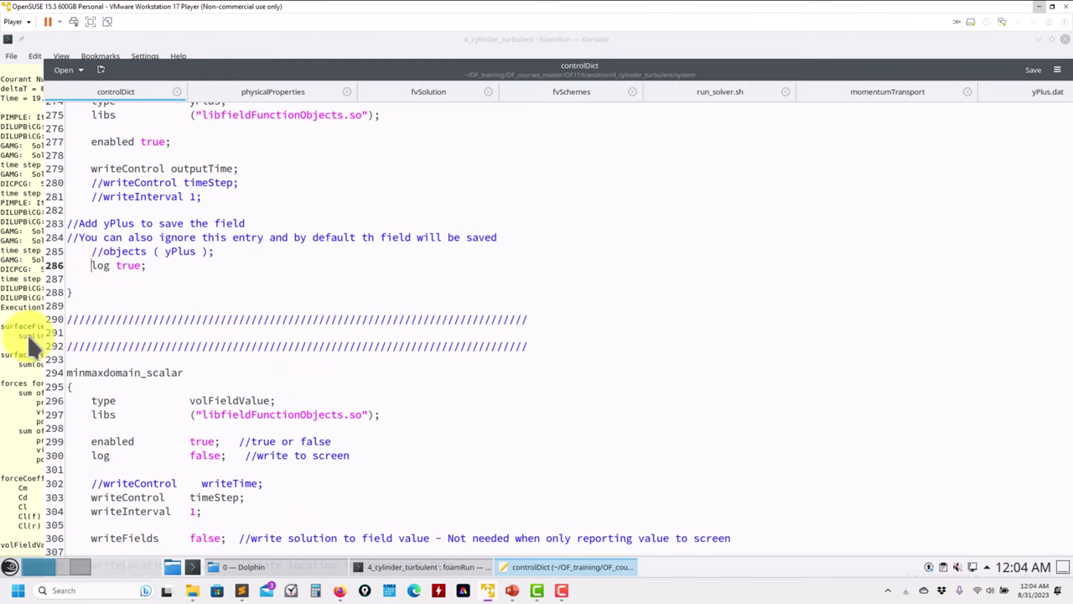
Check the running foamRun output, then return to controlDict, enlarge its window to full screen, and review the yplus_field block.
left_click(7, 351)
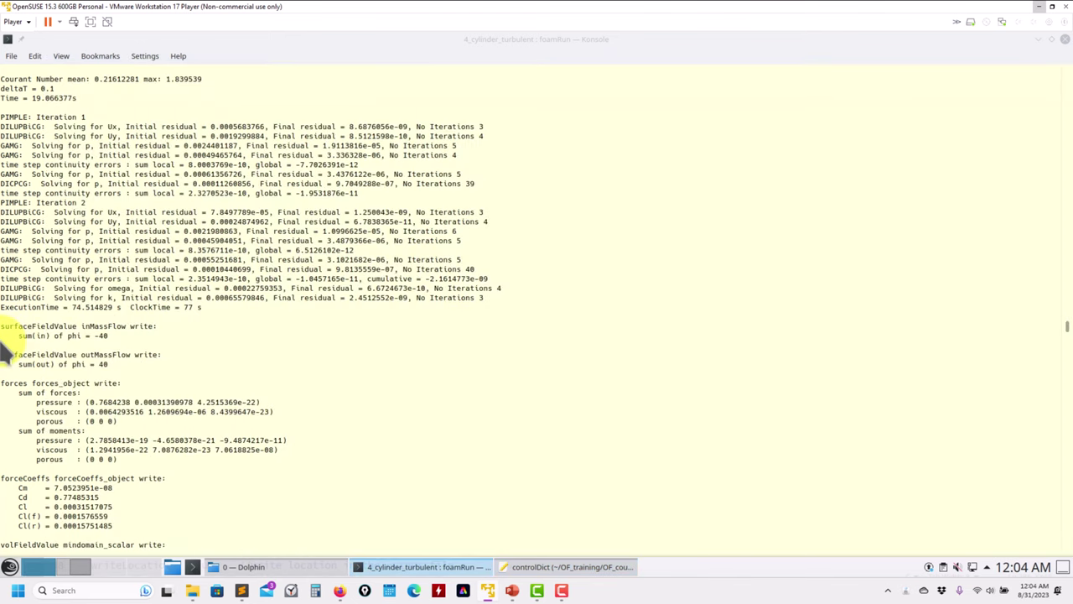
left_click(525, 570)
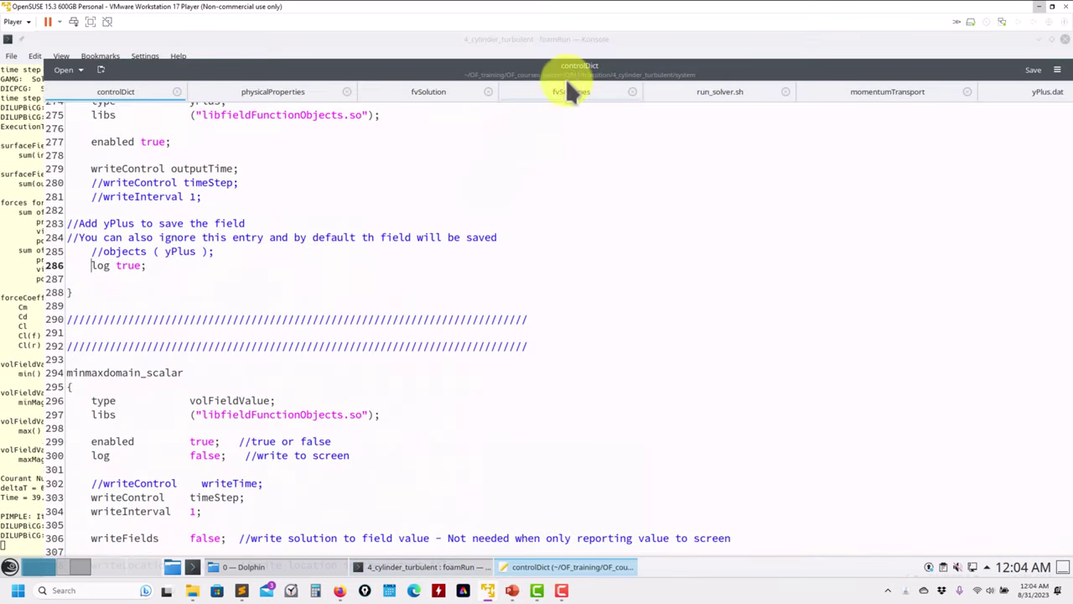
left_click_drag(573, 65, 556, 39)
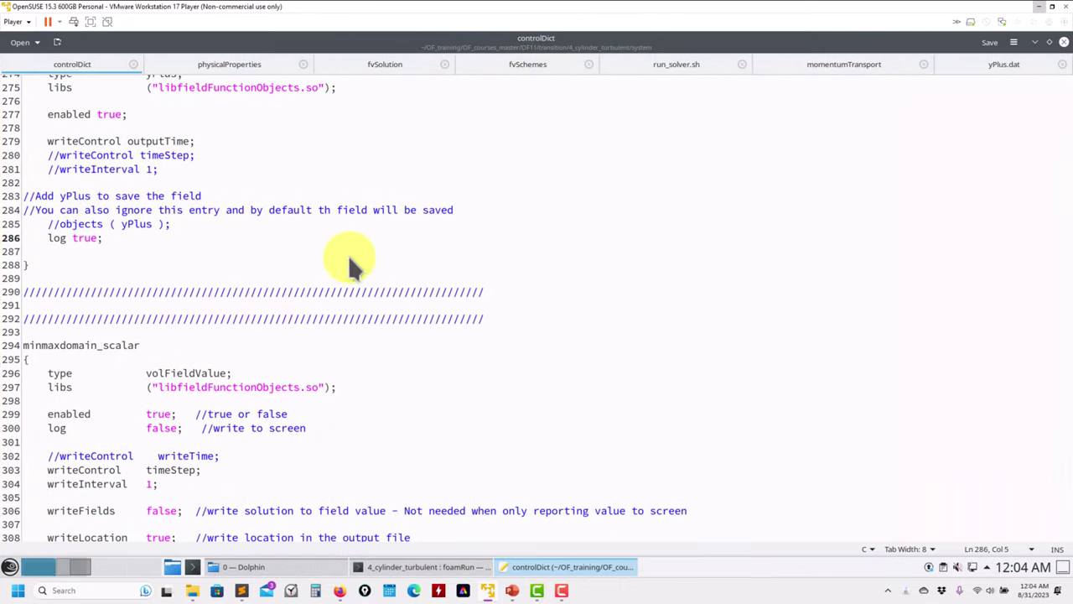
scroll(335, 261, "up", 3)
scroll(334, 270, "up", 1)
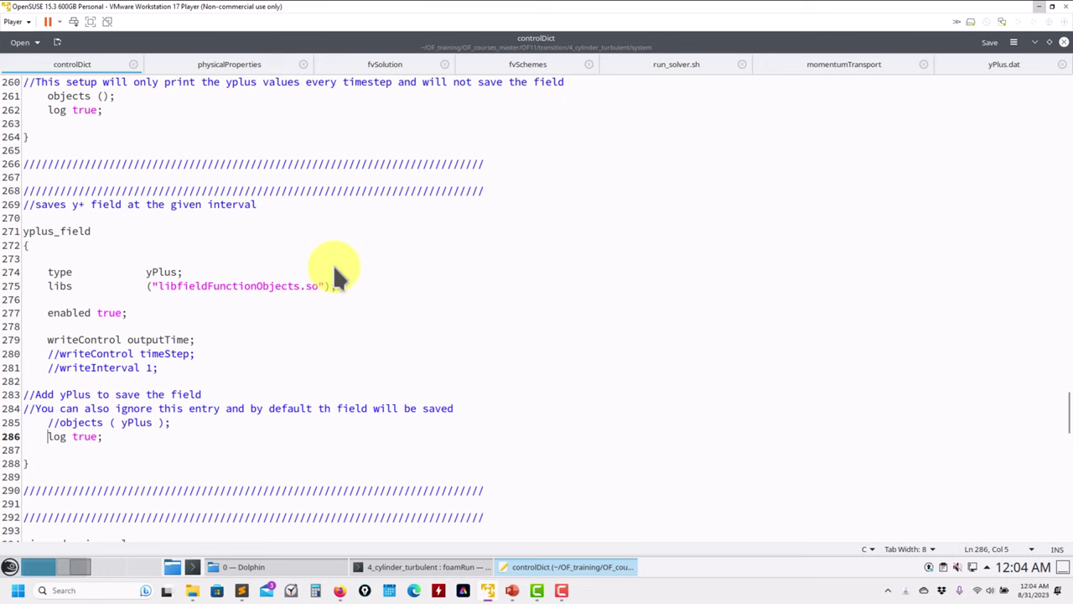
scroll(333, 264, "up", 1)
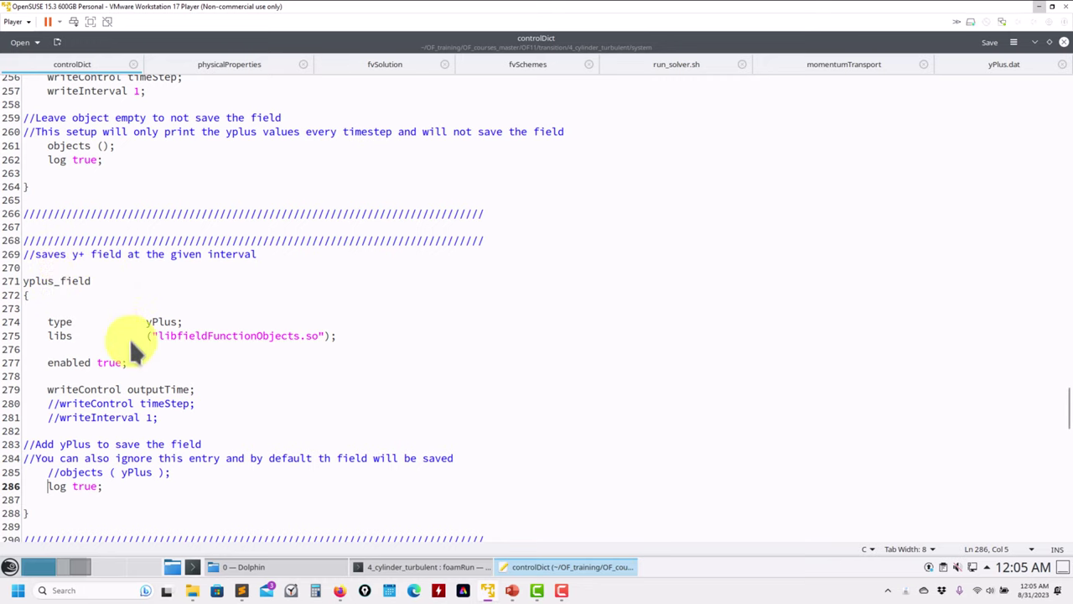
Set enabled to true in the yplus_stats function object of controlDict and save the file.
scroll(130, 344, "up", 5)
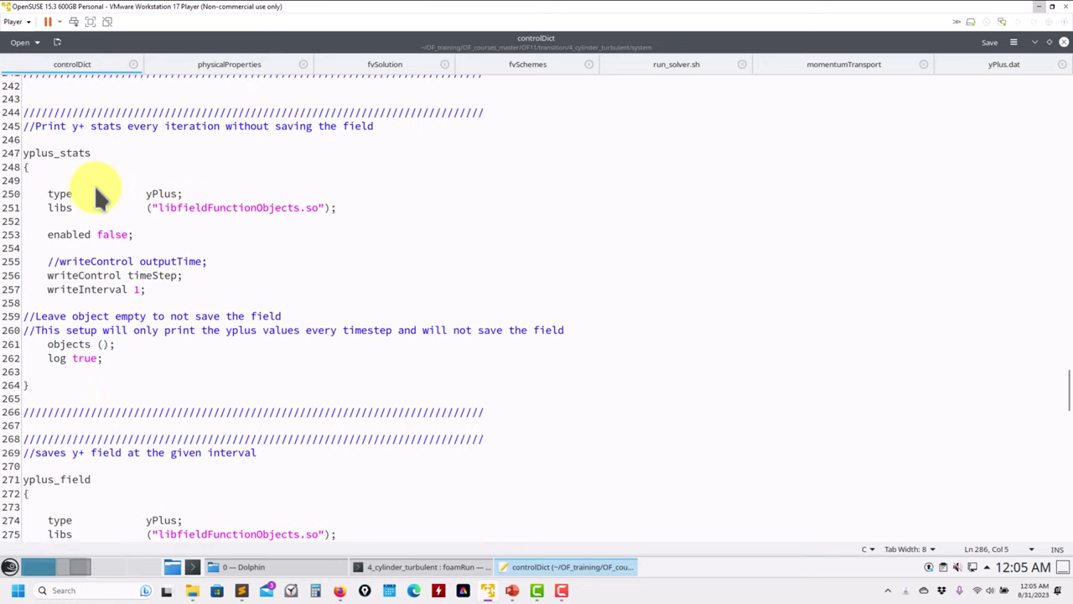
double_click(114, 234)
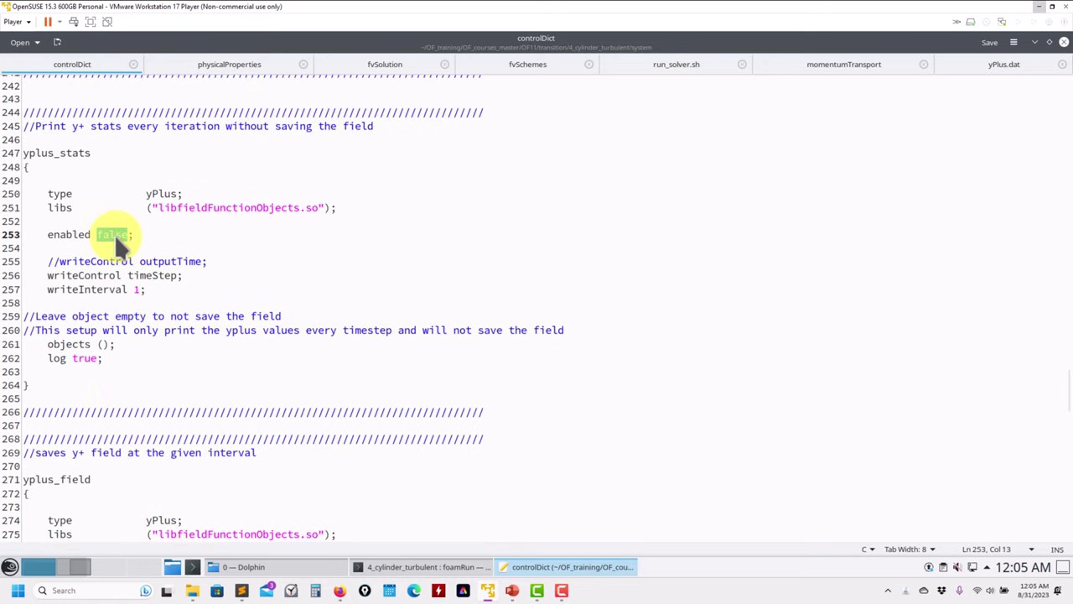
type("tru")
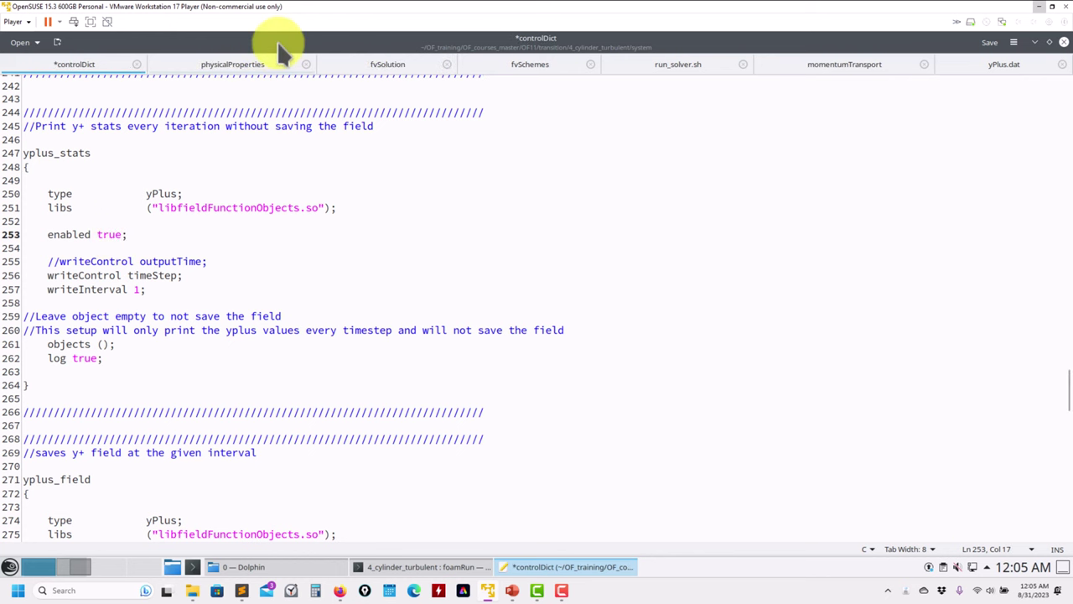
left_click_drag(278, 39, 572, 69)
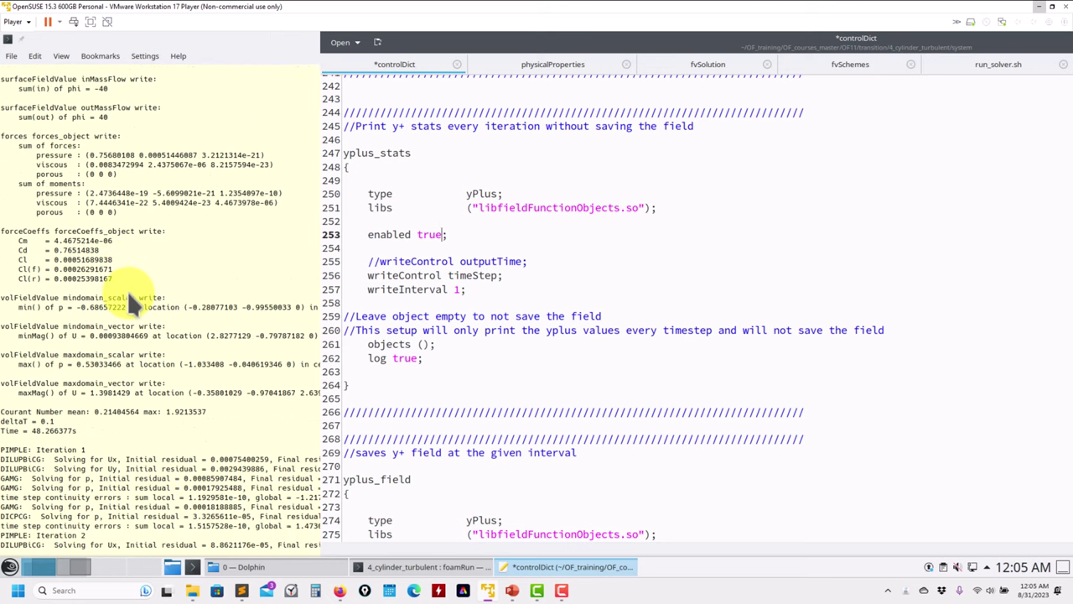
left_click(113, 304)
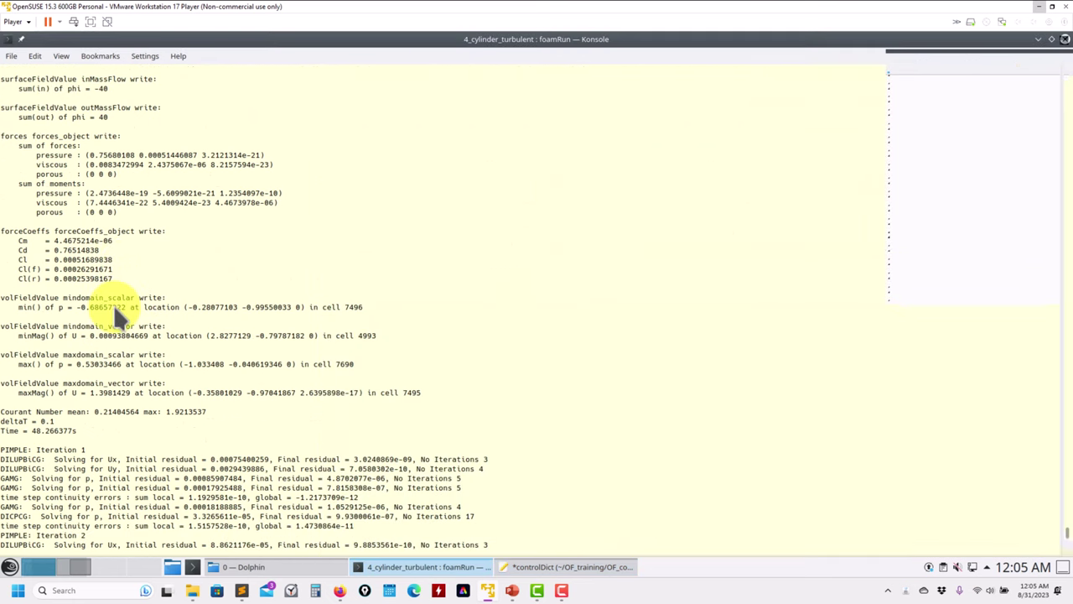
left_click(553, 568)
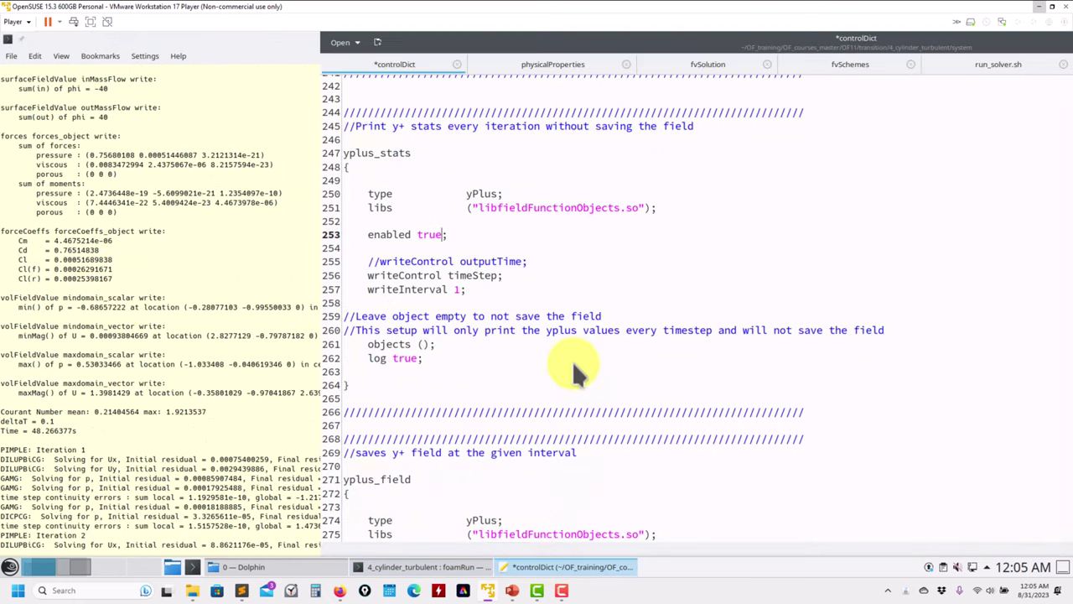
key("ctrl+s")
Inspect the y+ values printed by yplus_stats in the foamRun output, then return to controlDict at full window size.
left_click(81, 335)
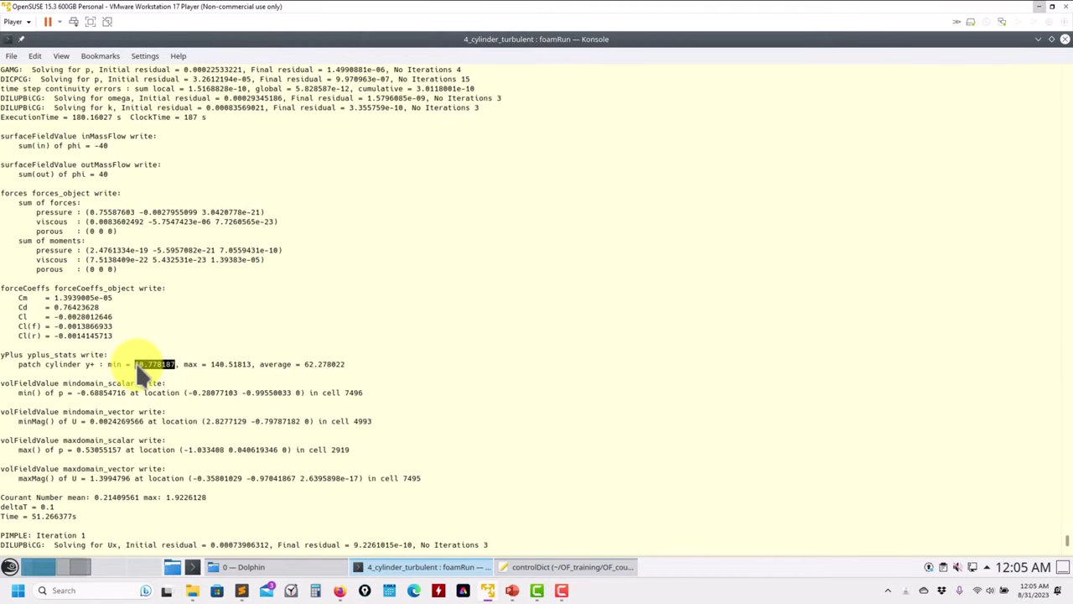
triple_click(136, 363)
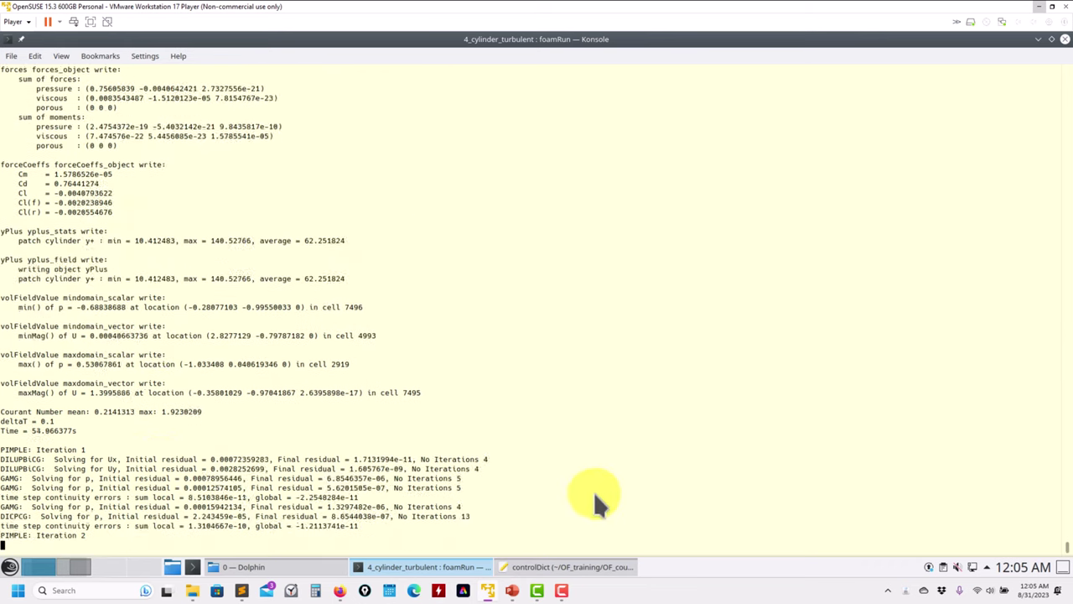
left_click(574, 567)
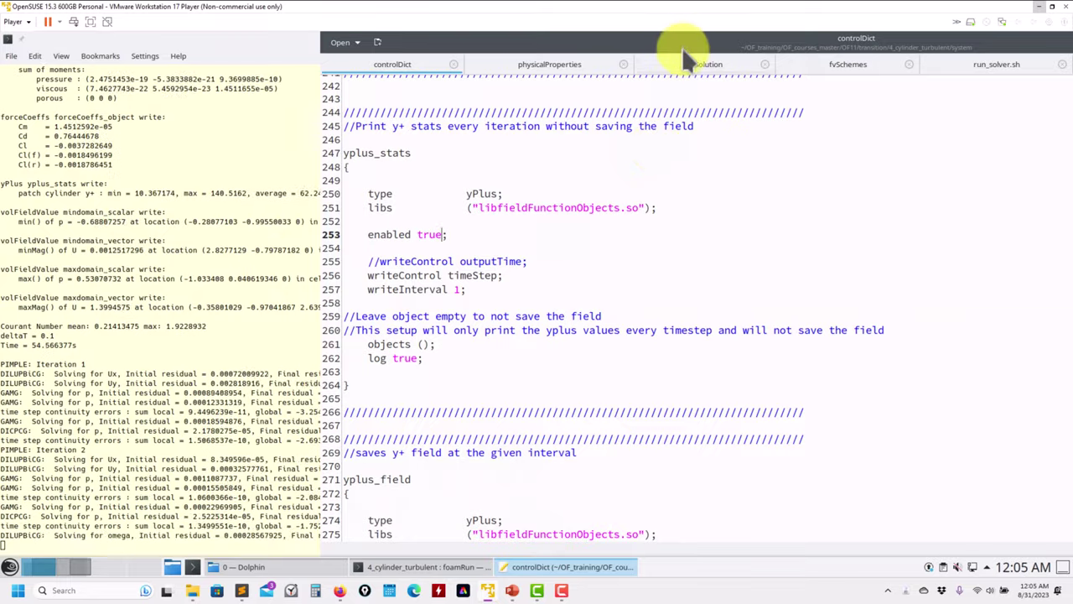
double_click(528, 48)
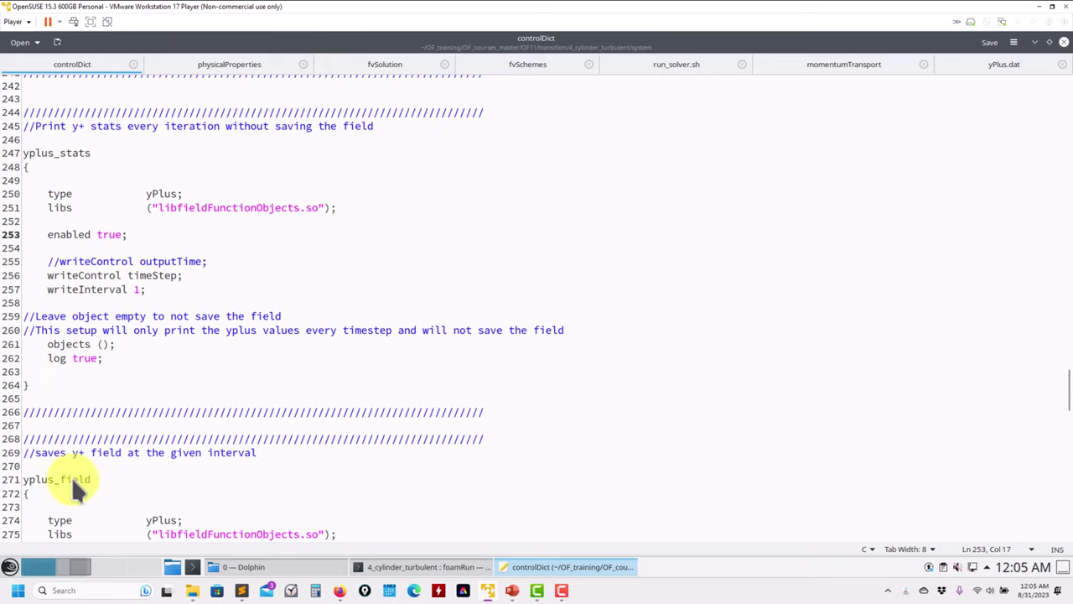
Comment out the log true entry of yplus_field in controlDict and save the file.
left_click(80, 154)
scroll(131, 268, "down", 4)
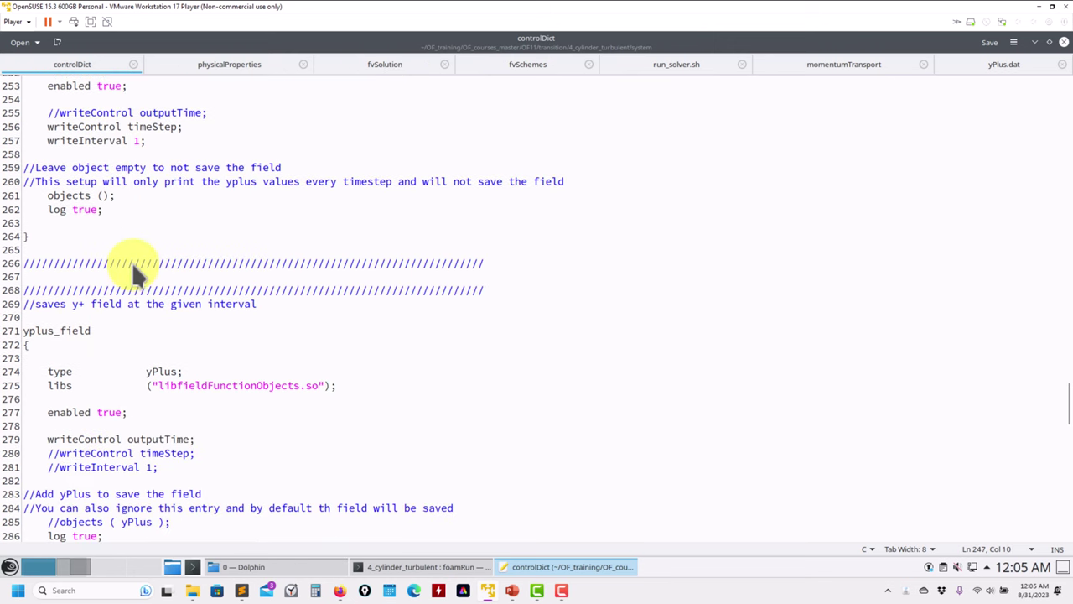
scroll(131, 261, "down", 5)
left_click(48, 335)
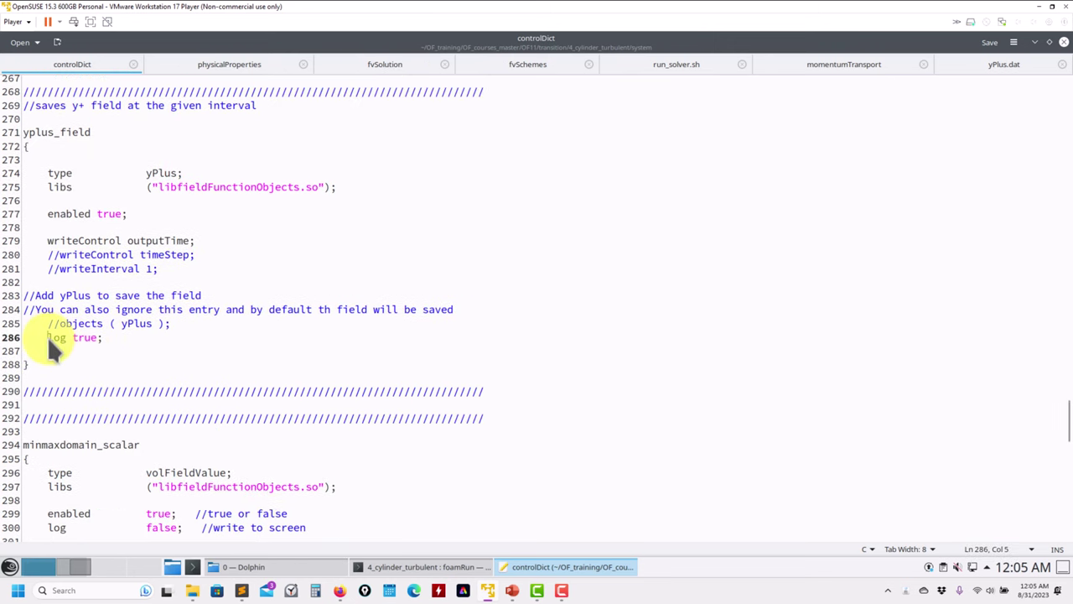
type("//")
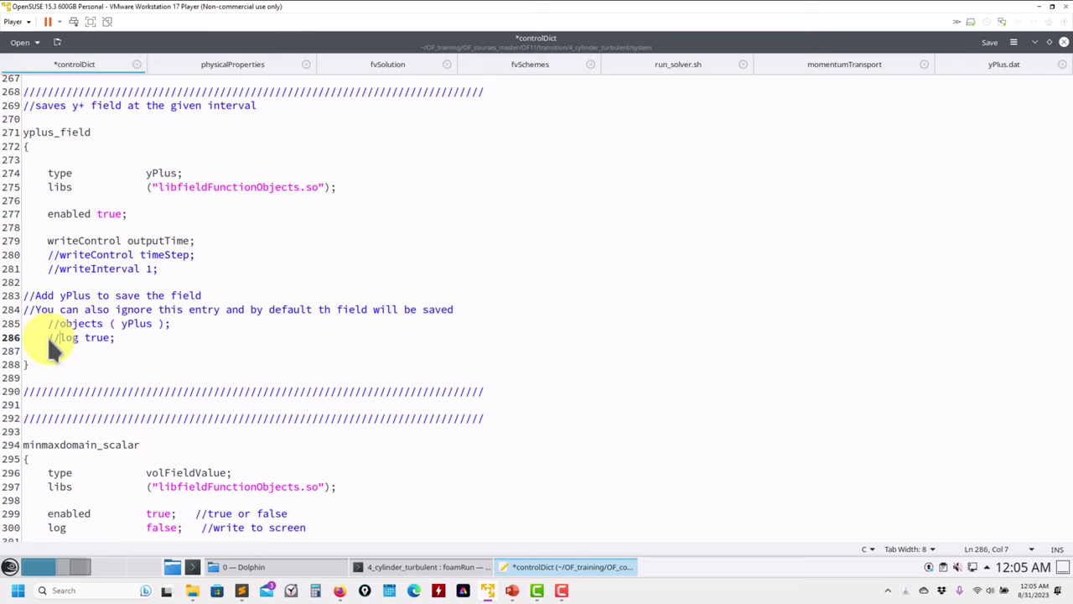
key("ctrl+s")
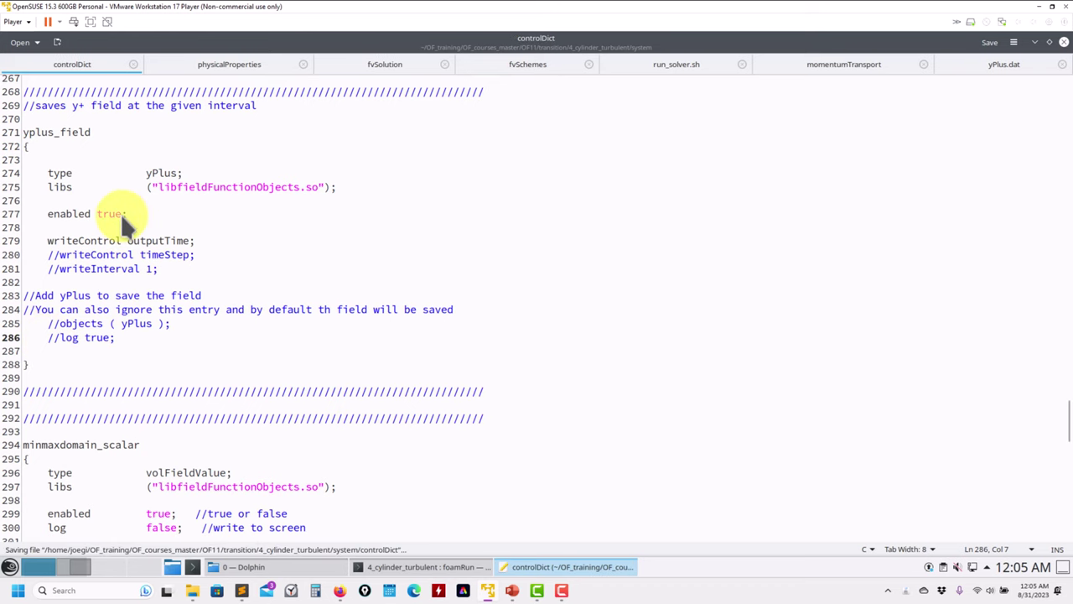
Review the yplus_stats block in controlDict, highlighting its empty objects entry.
scroll(116, 220, "up", 6)
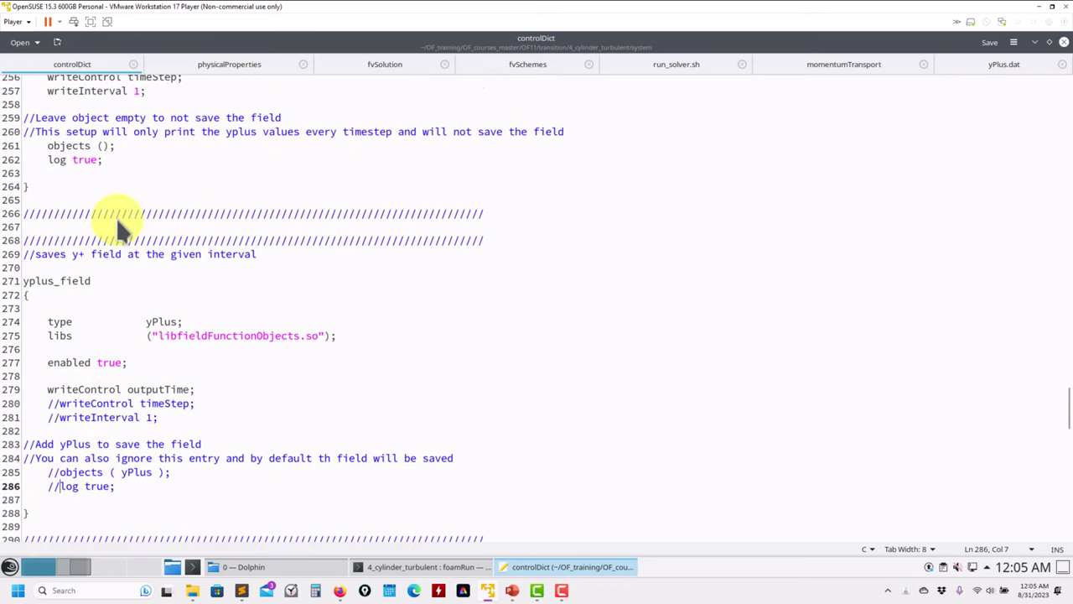
scroll(114, 221, "up", 1)
scroll(111, 226, "up", 3)
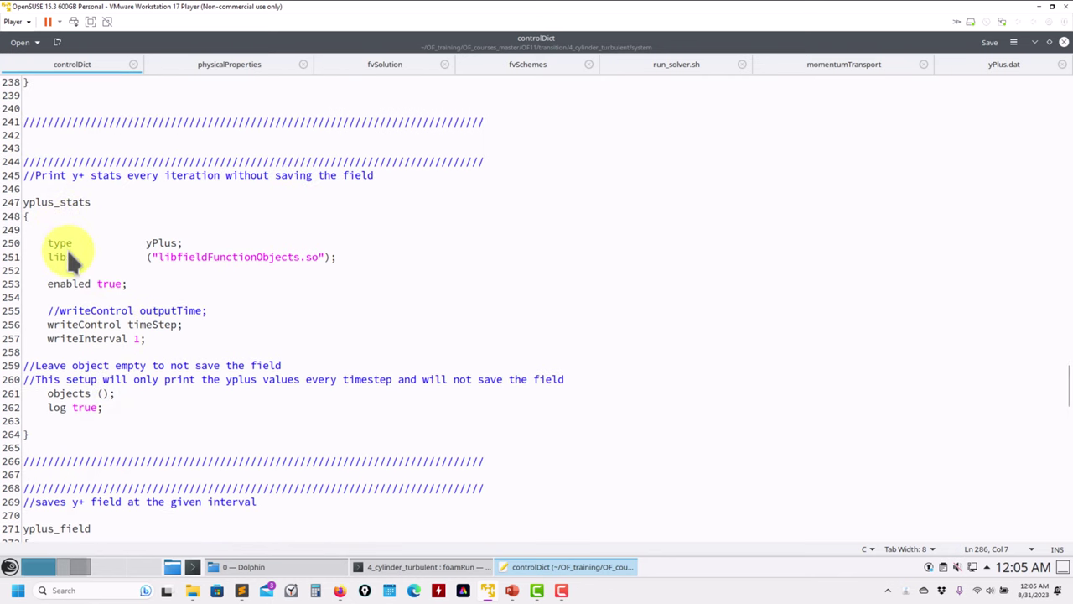
scroll(70, 250, "down", 2)
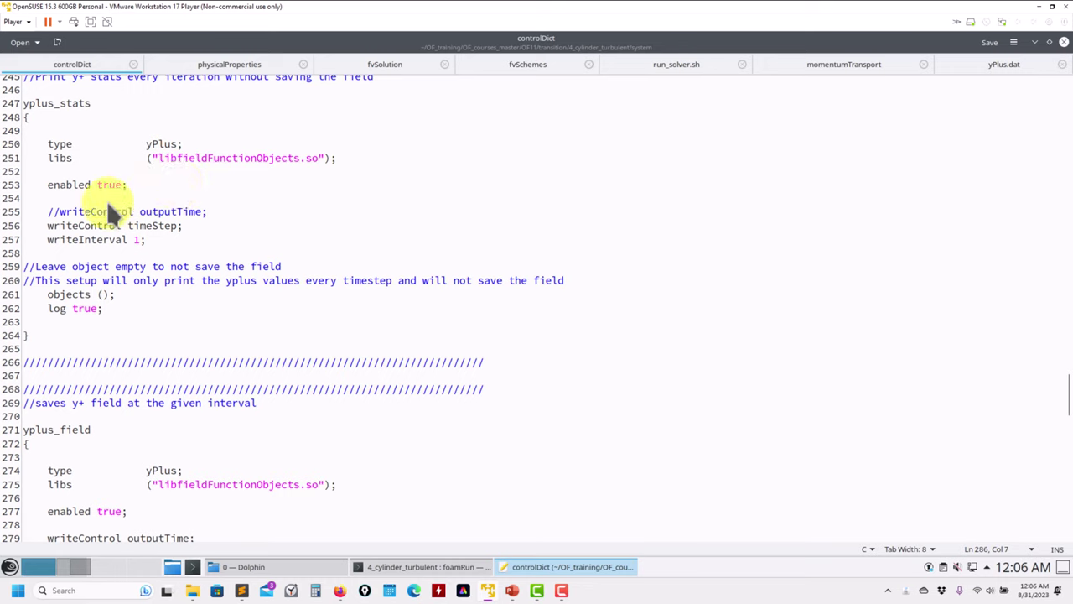
left_click_drag(132, 296, 54, 295)
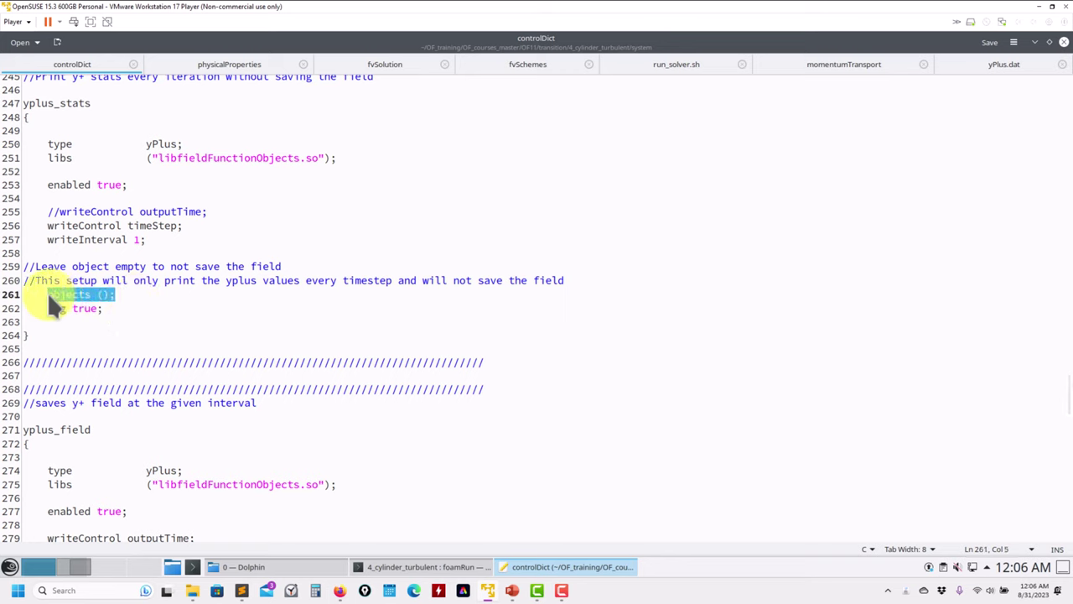
left_click(51, 293)
left_click(101, 293)
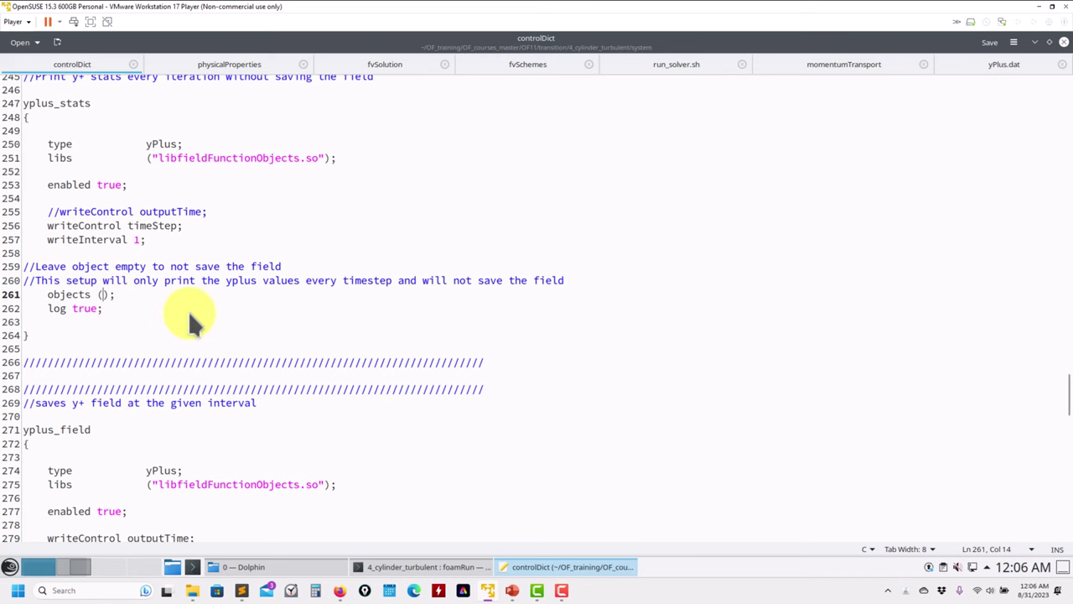
Uncomment the objects ( yPlus ) entry of yplus_field, restore its comment marks, and save controlDict.
scroll(188, 311, "down", 5)
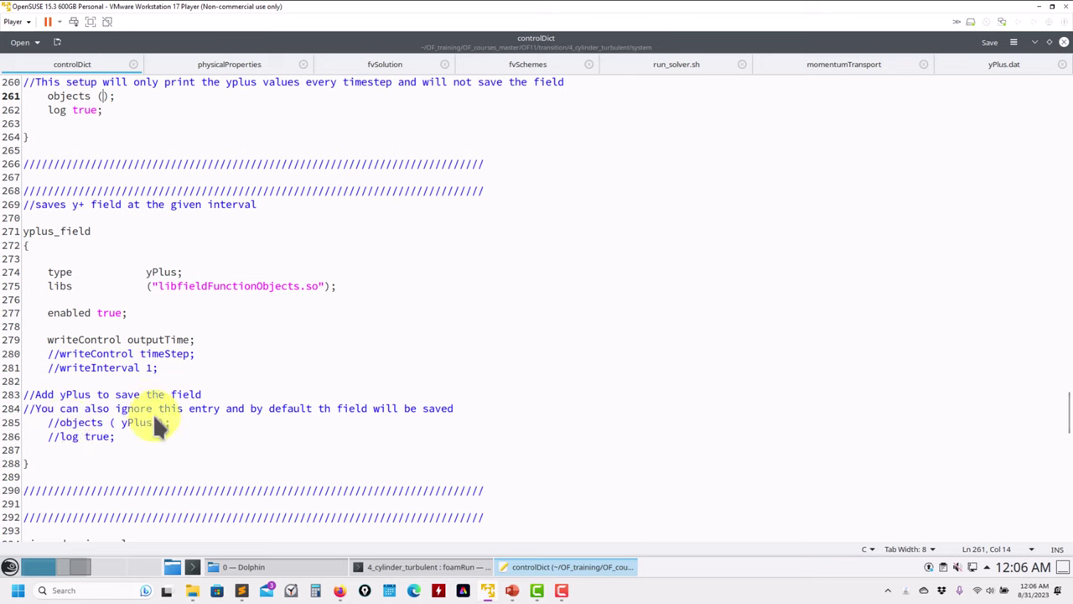
left_click(58, 418)
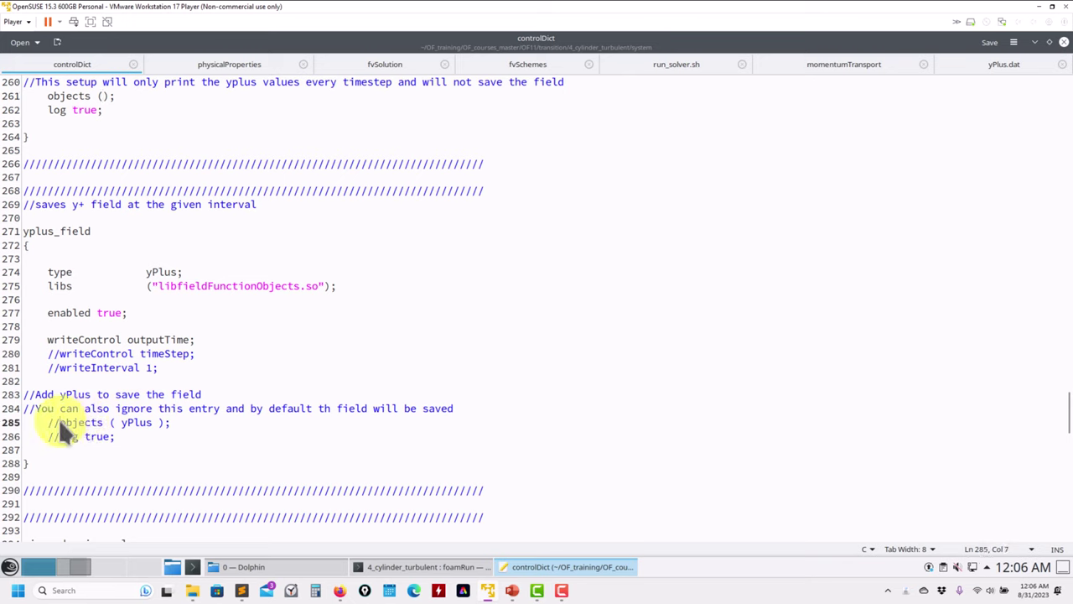
key("BackSpace")
key("BackSpace")
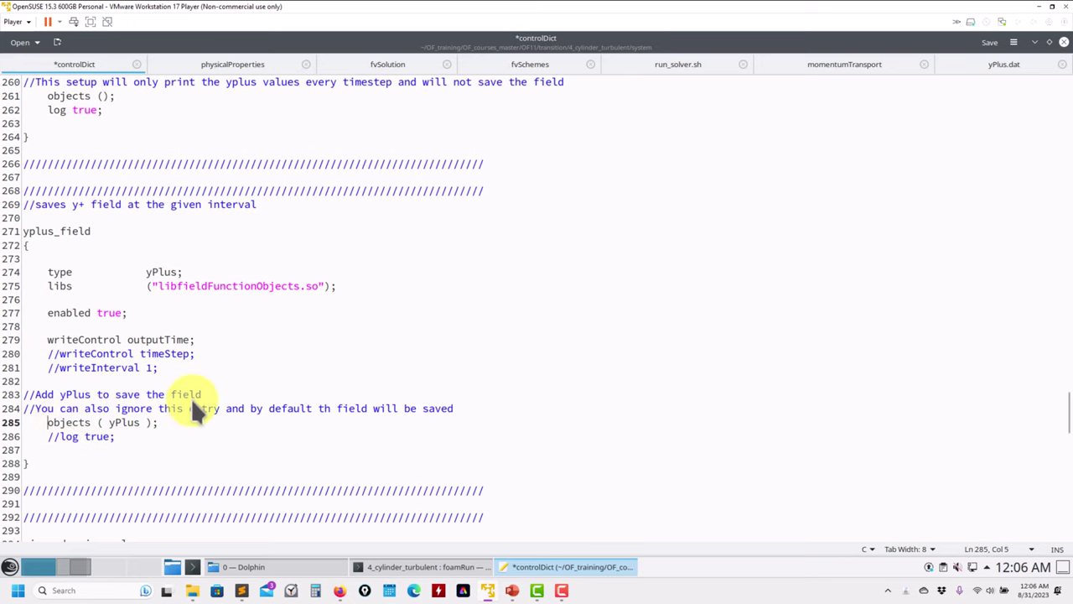
type("//")
key("ctrl+s")
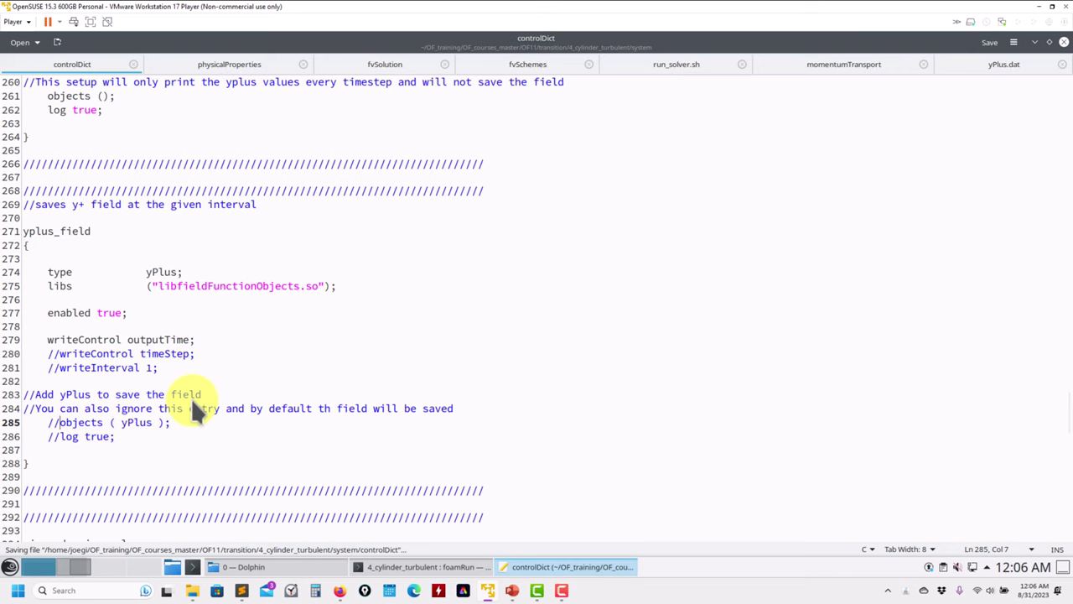
Comment out the empty objects entry of yplus_stats, which writes every time step, and save controlDict.
scroll(212, 166, "up", 4)
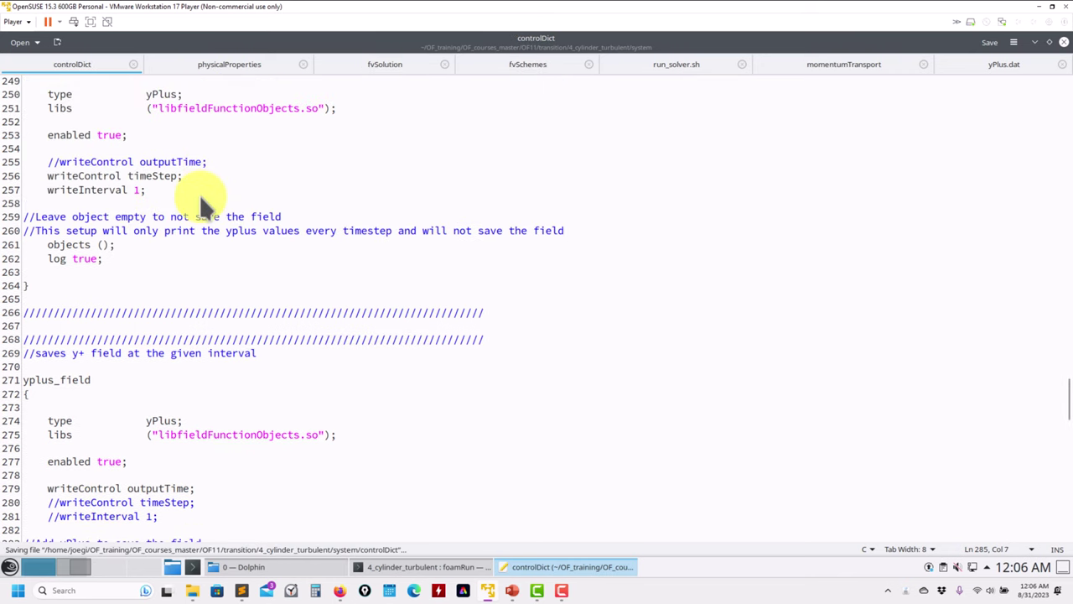
scroll(199, 194, "up", 1)
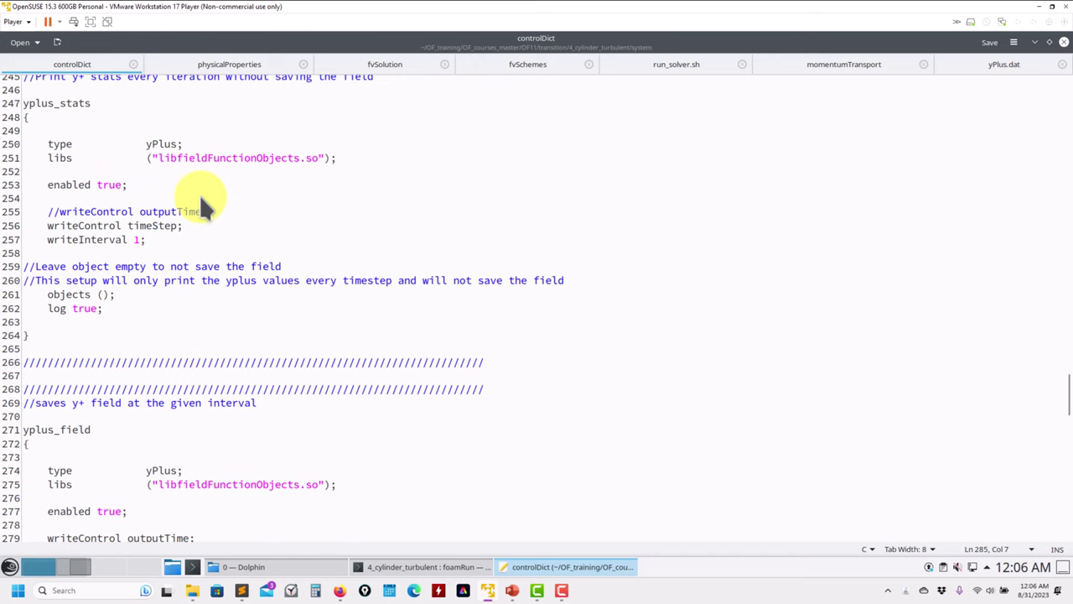
scroll(200, 194, "up", 2)
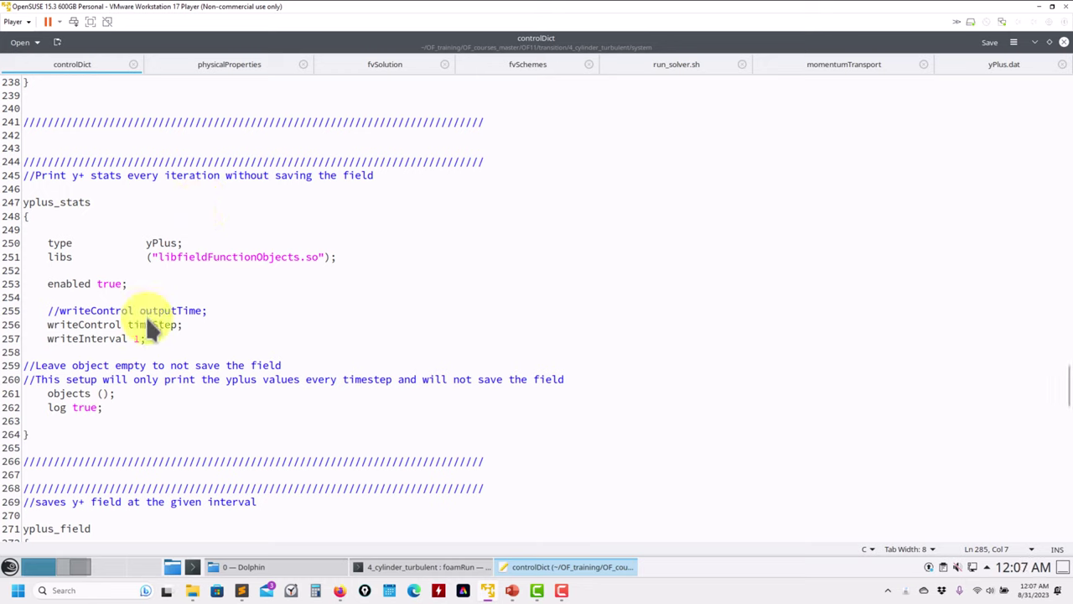
left_click_drag(148, 345, 31, 323)
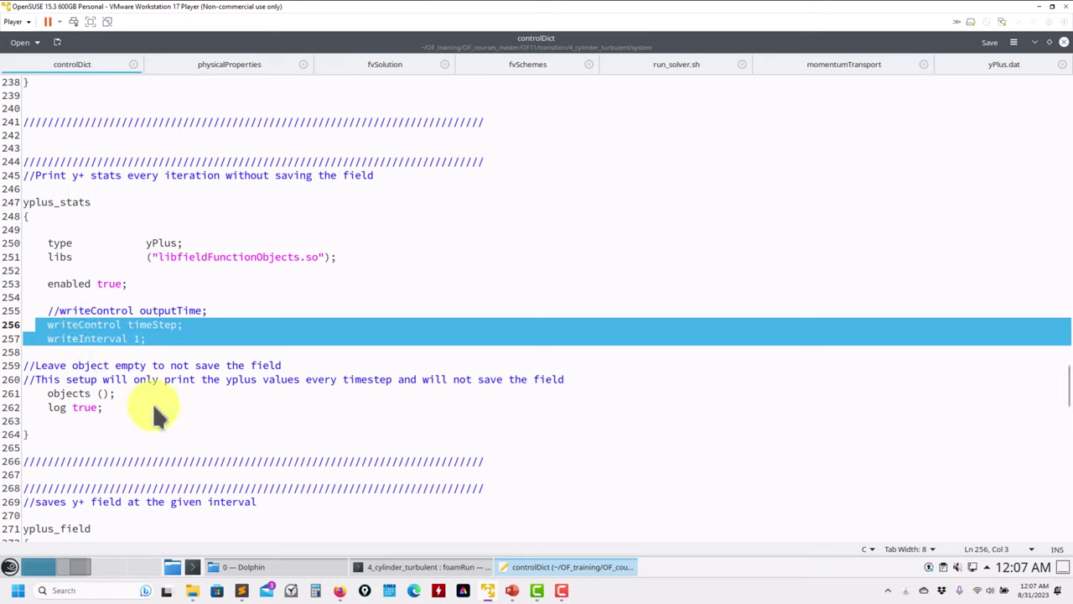
left_click(103, 393)
left_click(46, 393)
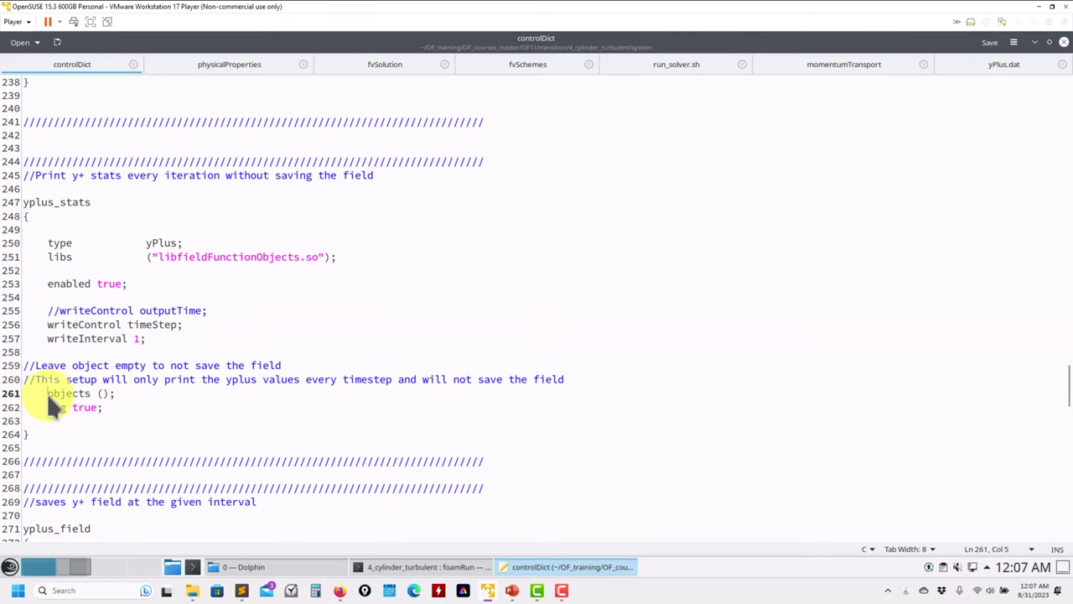
type("//")
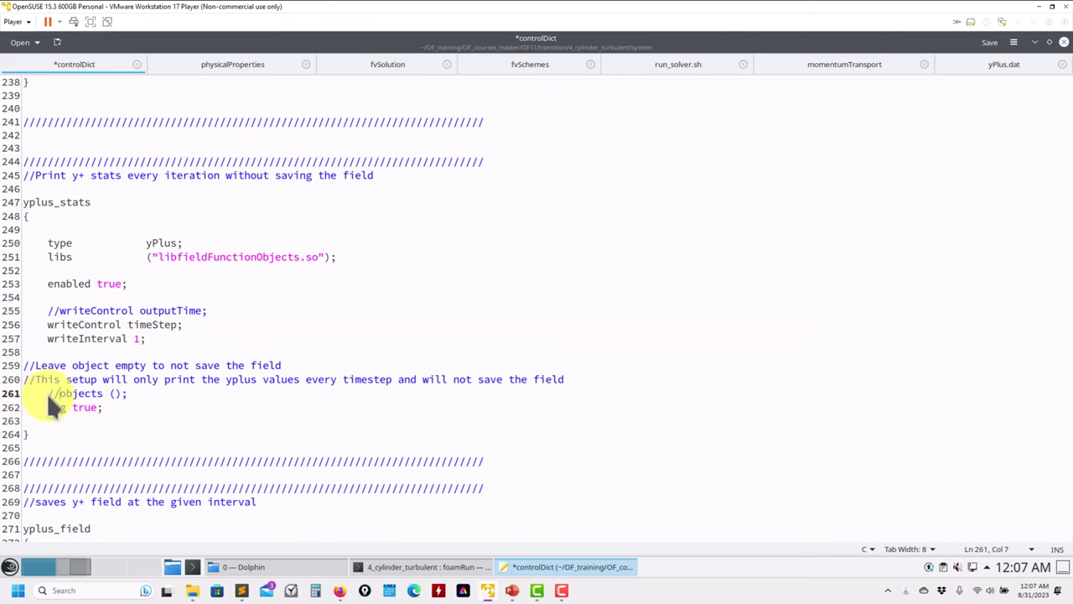
key("ctrl+s")
Check the foamRun output and the time folders being saved in the 4_cylinder_turbulent directory.
left_click(404, 567)
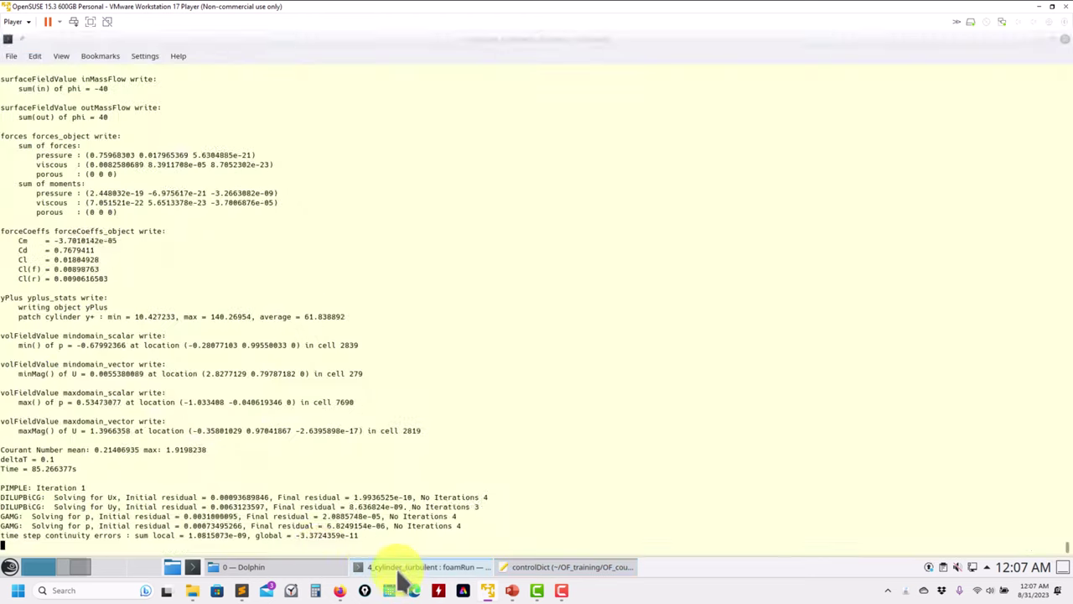
left_click(282, 573)
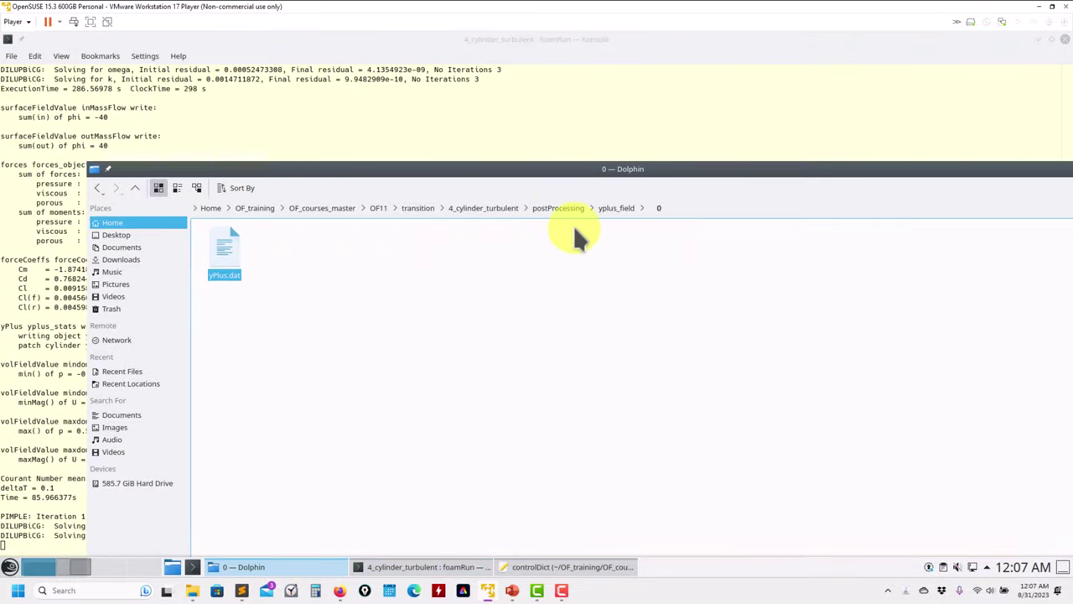
left_click(557, 208)
left_click(493, 208)
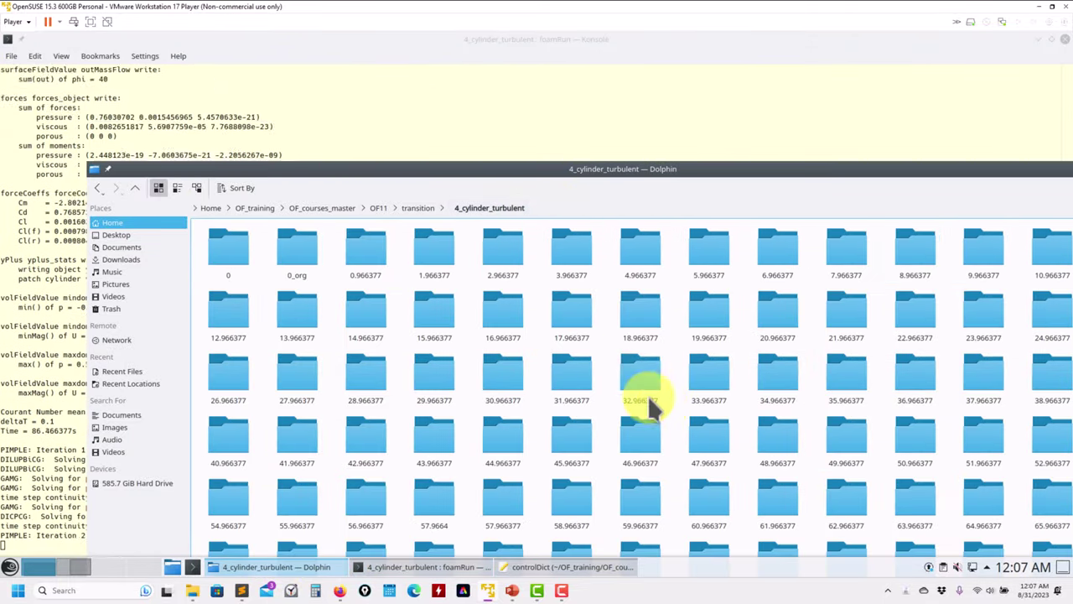
scroll(664, 411, "down", 2)
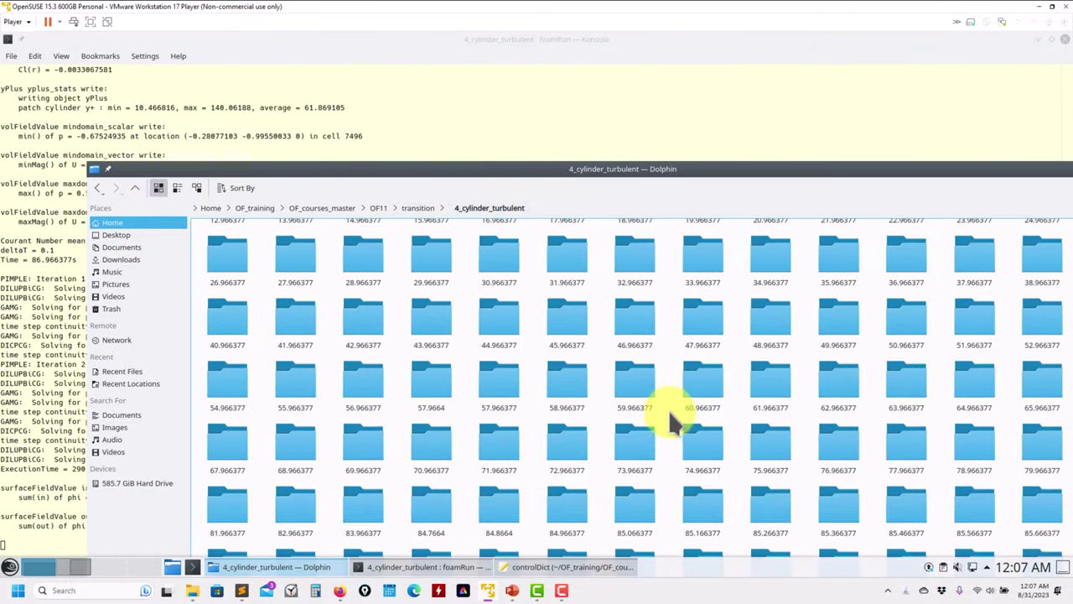
left_click(44, 355)
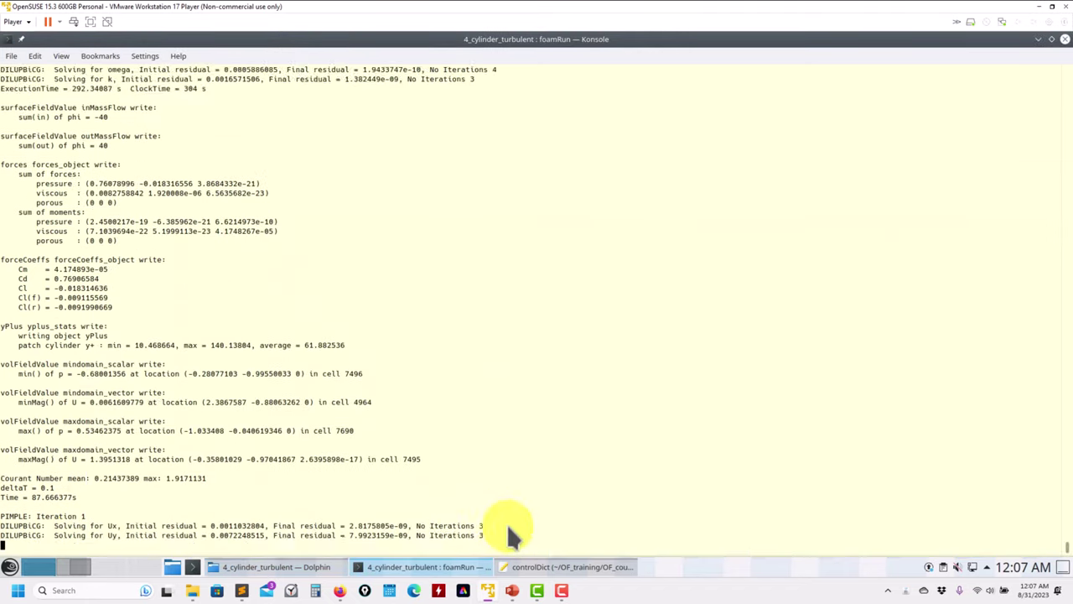
Stop the foamRun run and open the 87.766377 time folder to check which fields were saved.
left_click(465, 568)
left_click_drag(674, 193, 504, 70)
scroll(706, 339, "down", 2)
left_click(721, 466)
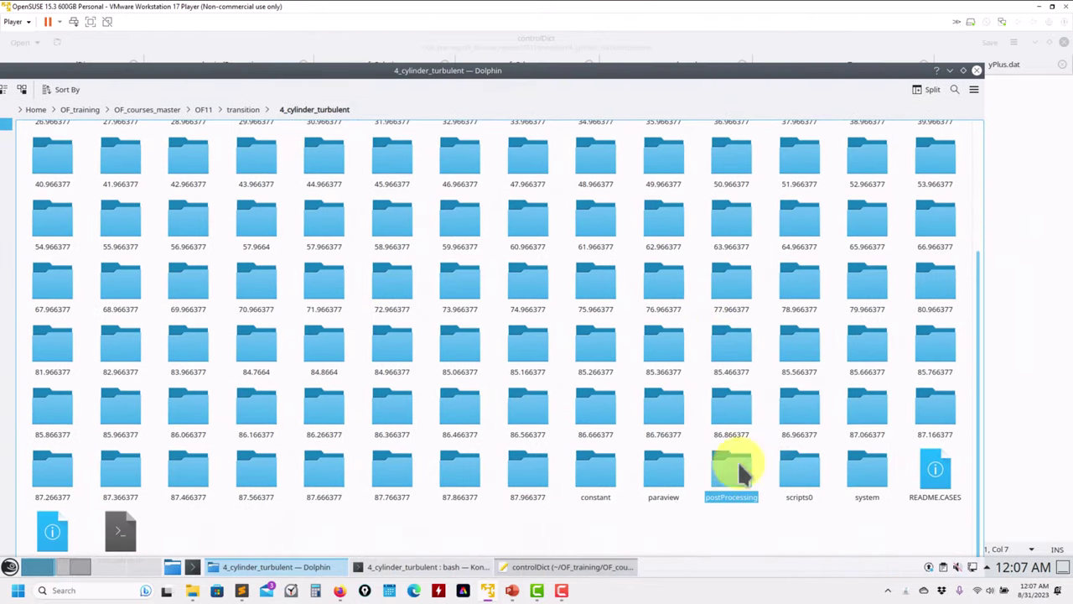
double_click(396, 484)
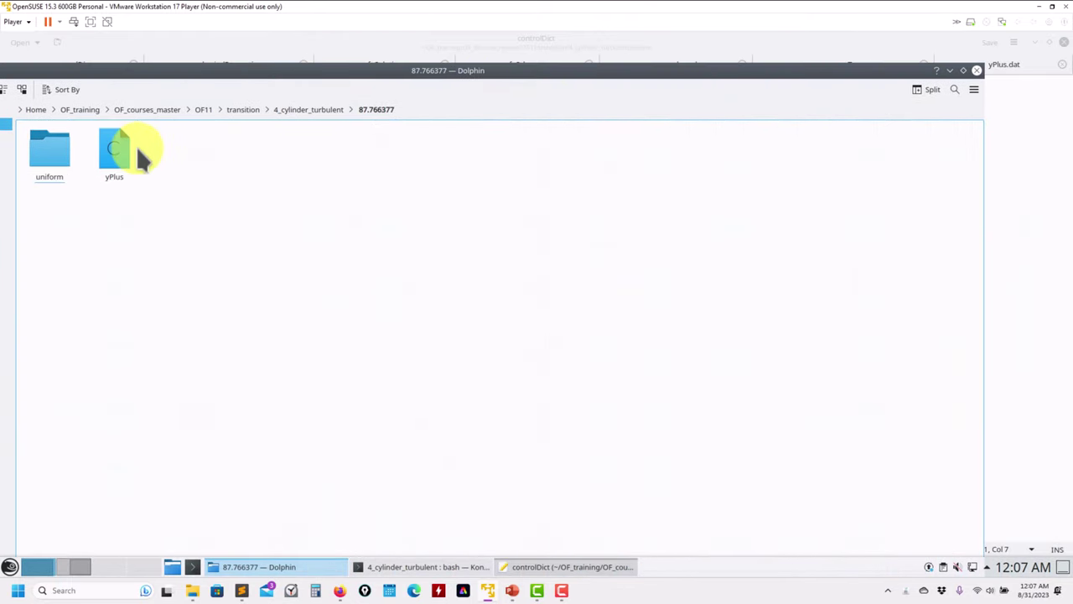
Compare the files saved in the 87.866377 time folder with those in the 58.966377 folder.
left_click(309, 110)
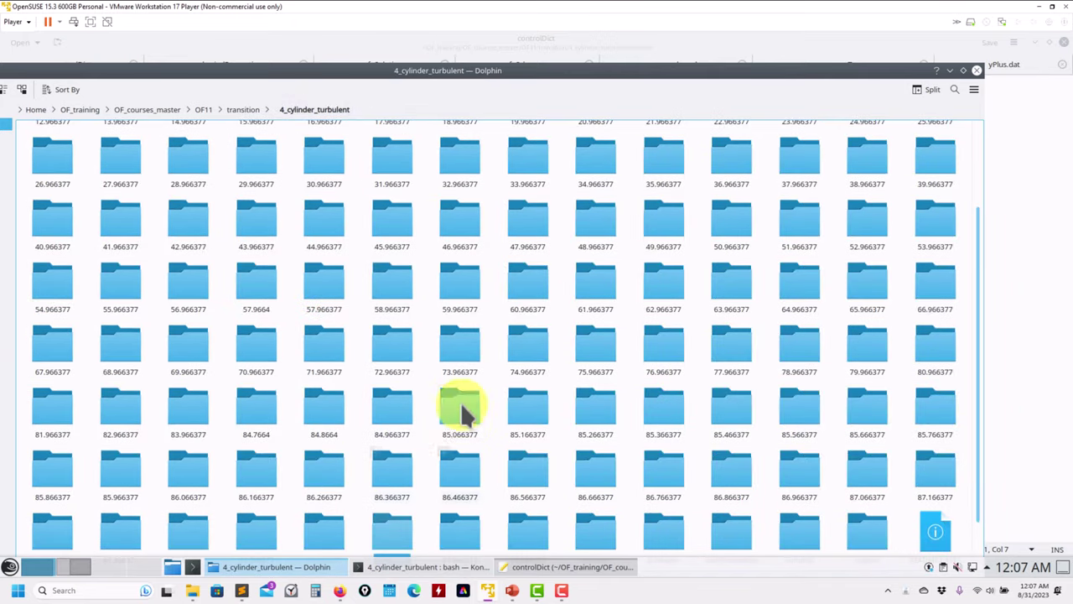
scroll(455, 467, "down", 2)
double_click(456, 486)
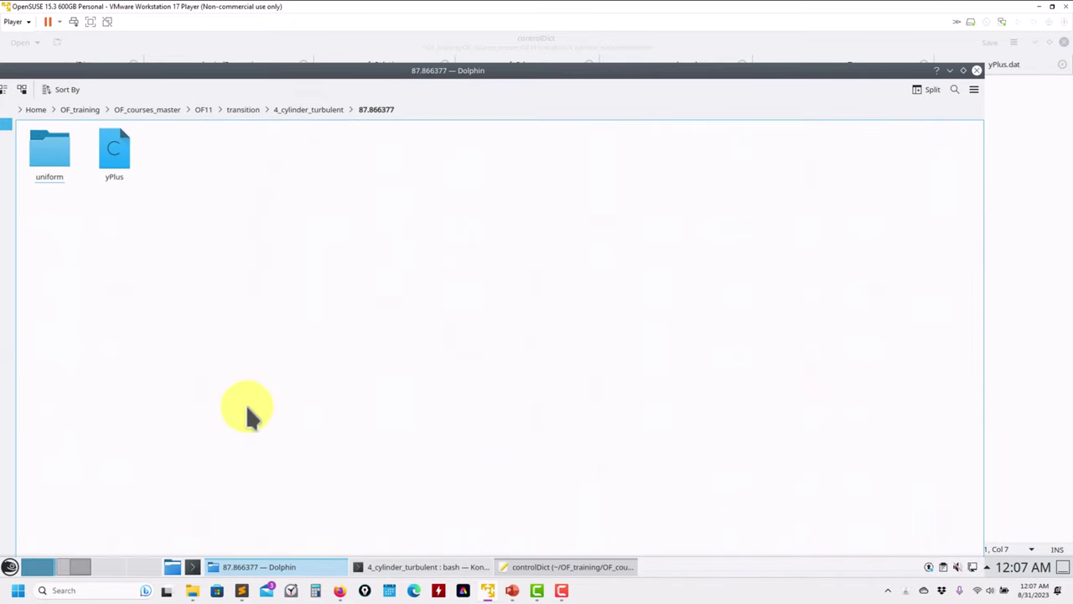
left_click(329, 109)
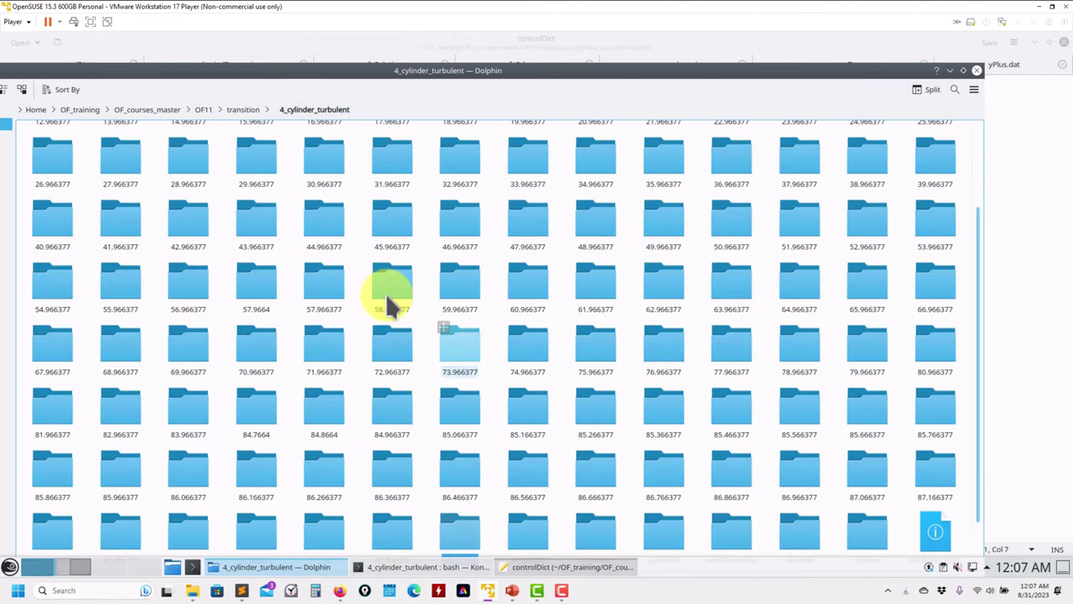
double_click(388, 292)
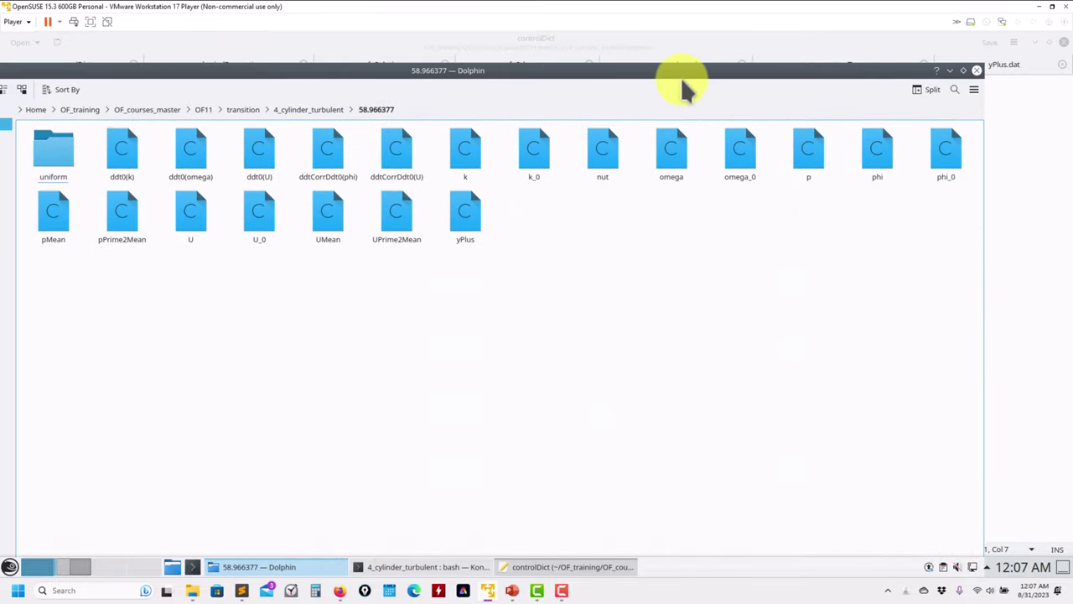
Uncomment the empty objects entry of yplus_stats in controlDict and save the file.
left_click(690, 47)
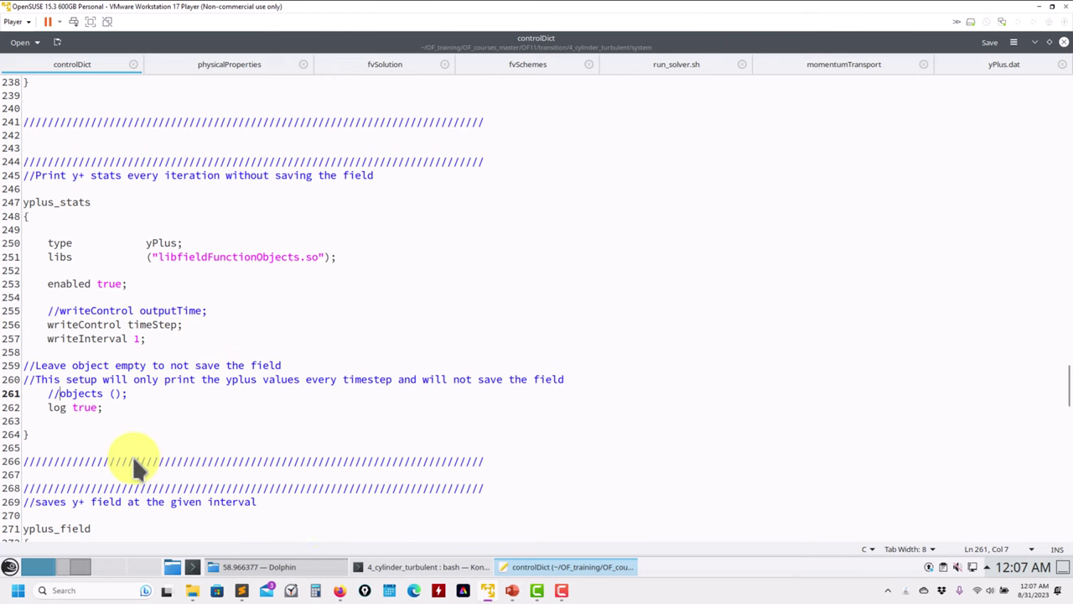
key("BackSpace")
key("BackSpace")
key("ctrl+s")
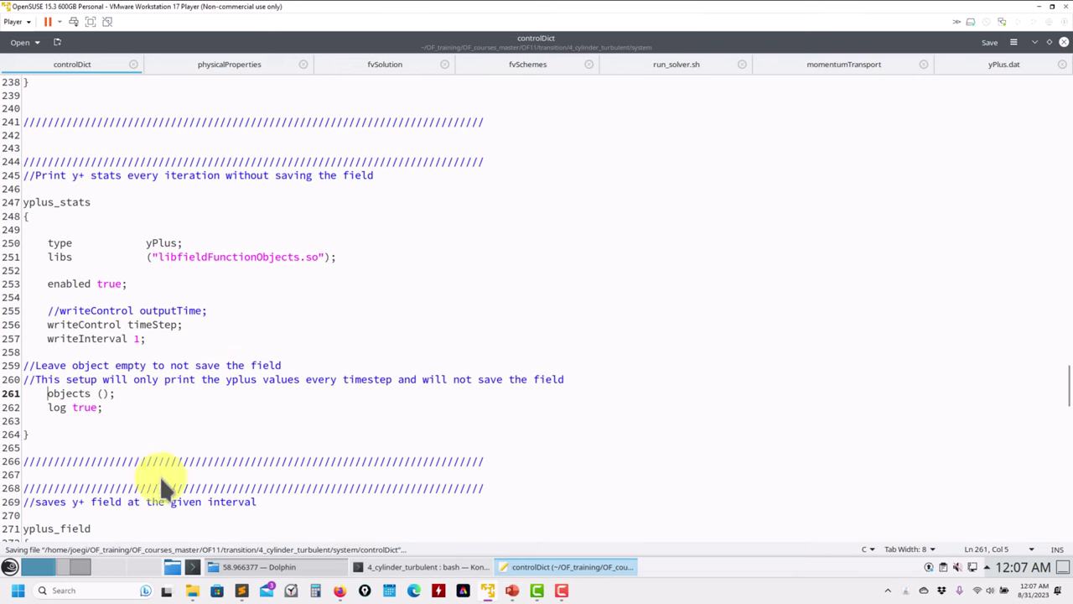
List the contents of the 4_cylinder_turbulent case directory in the terminal.
left_click(402, 570)
type("ls")
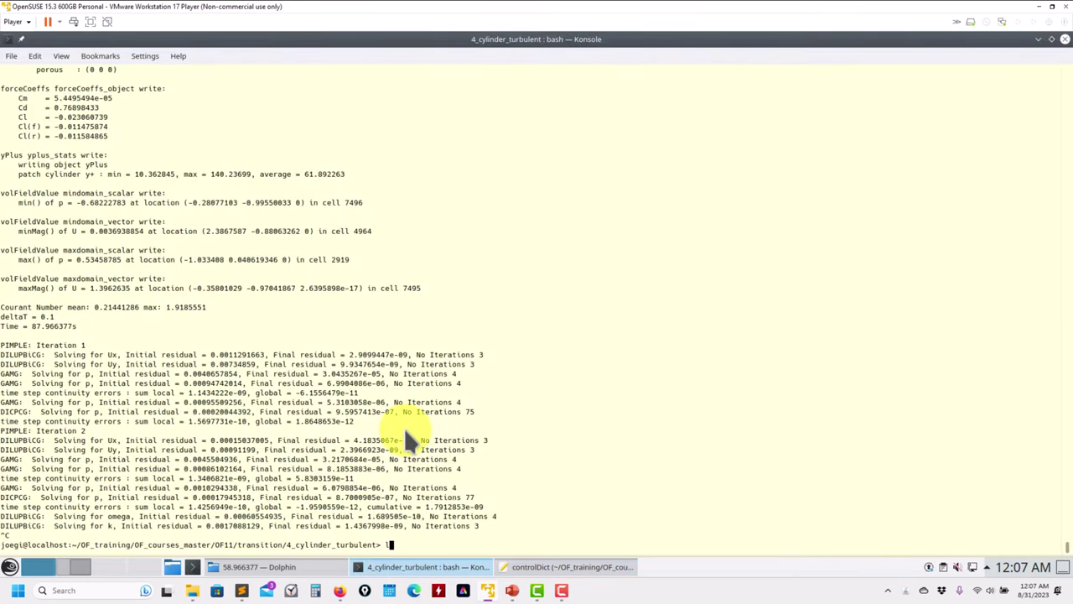
key("Return")
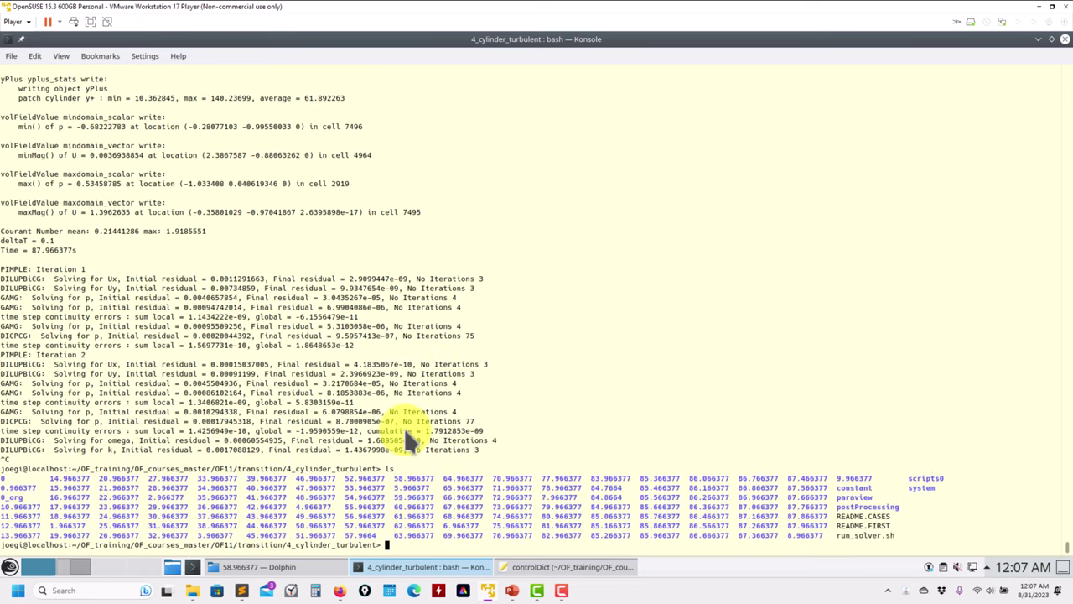
Browse the saved time folders of 4_cylinder_turbulent in the file manager and open the constant folder.
left_click(553, 573)
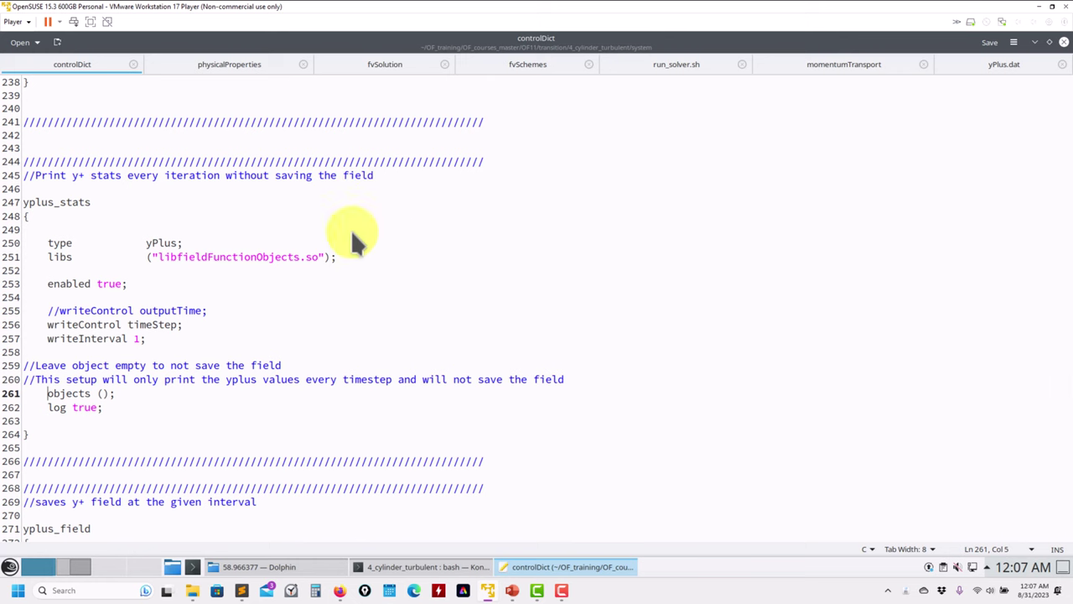
left_click(268, 572)
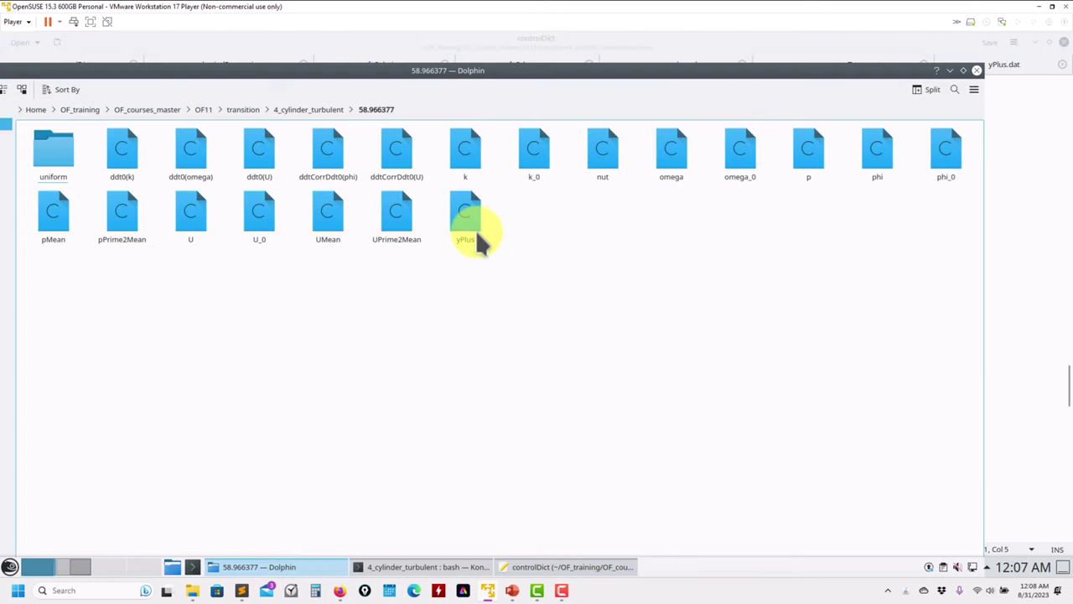
left_click(312, 110)
left_click_drag(427, 69, 533, 167)
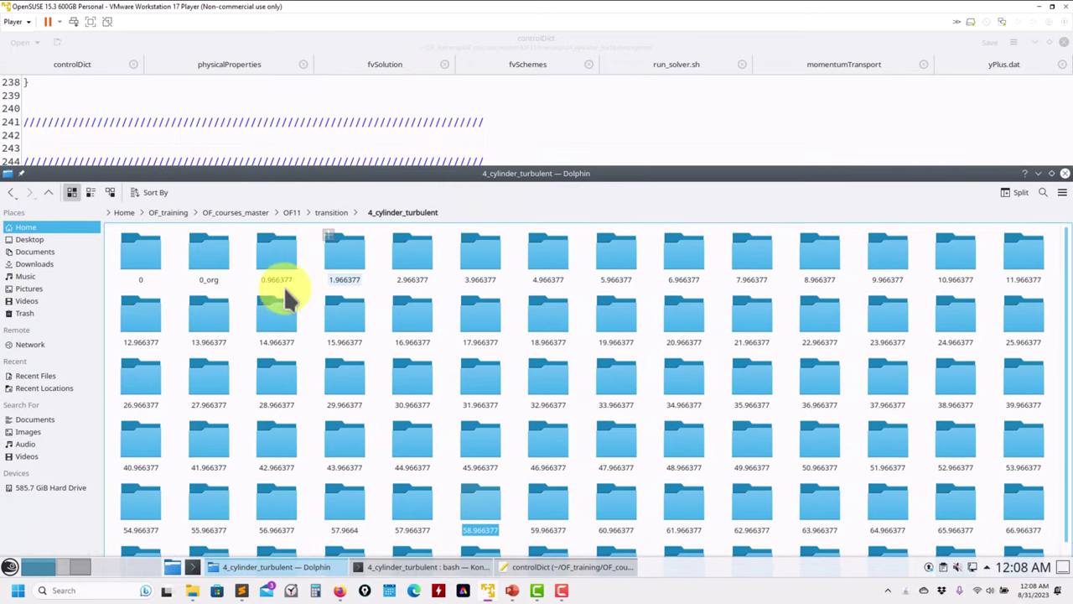
scroll(427, 334, "down", 3)
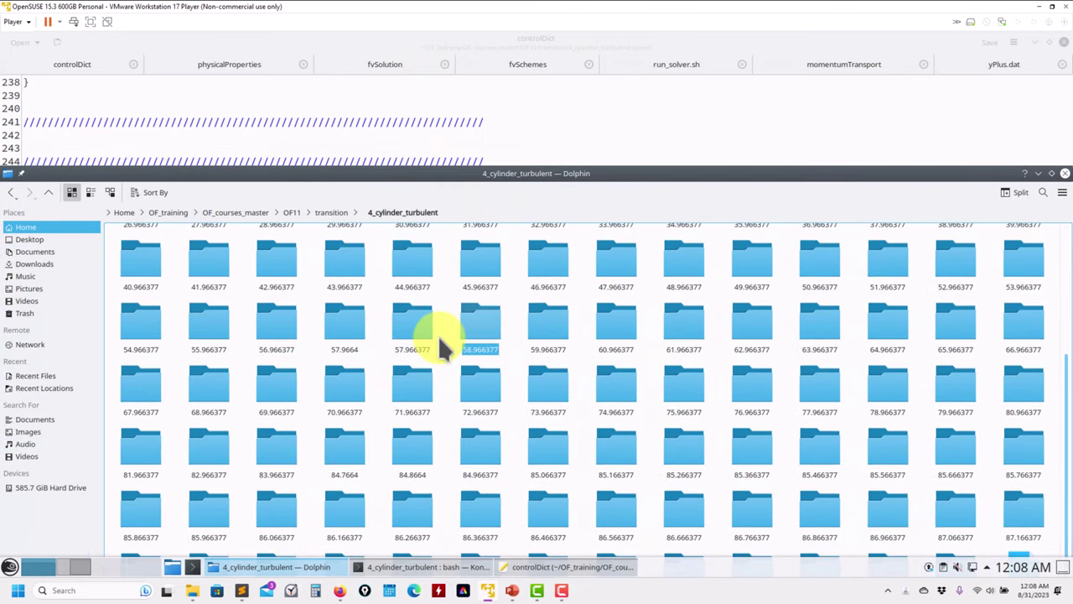
left_click_drag(615, 175, 502, 86)
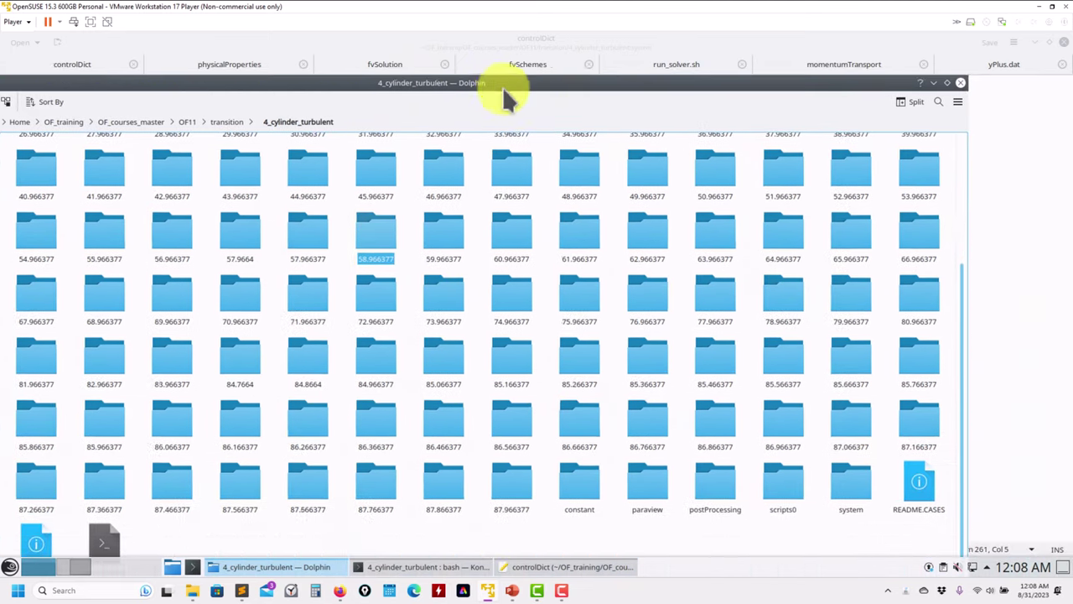
double_click(503, 86)
scroll(661, 276, "up", 2)
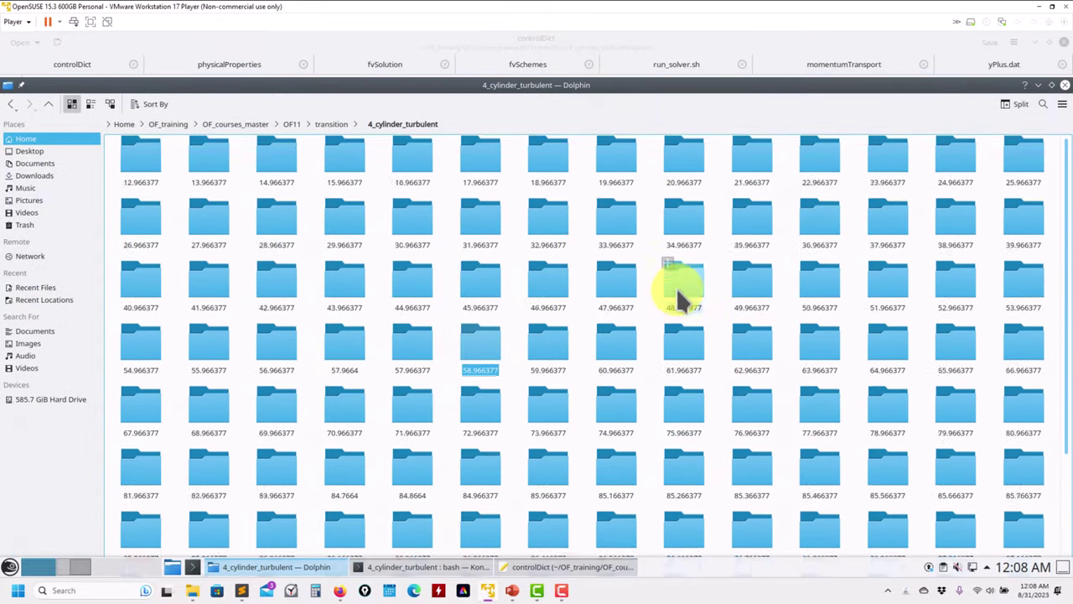
scroll(678, 289, "up", 1)
scroll(679, 298, "down", 3)
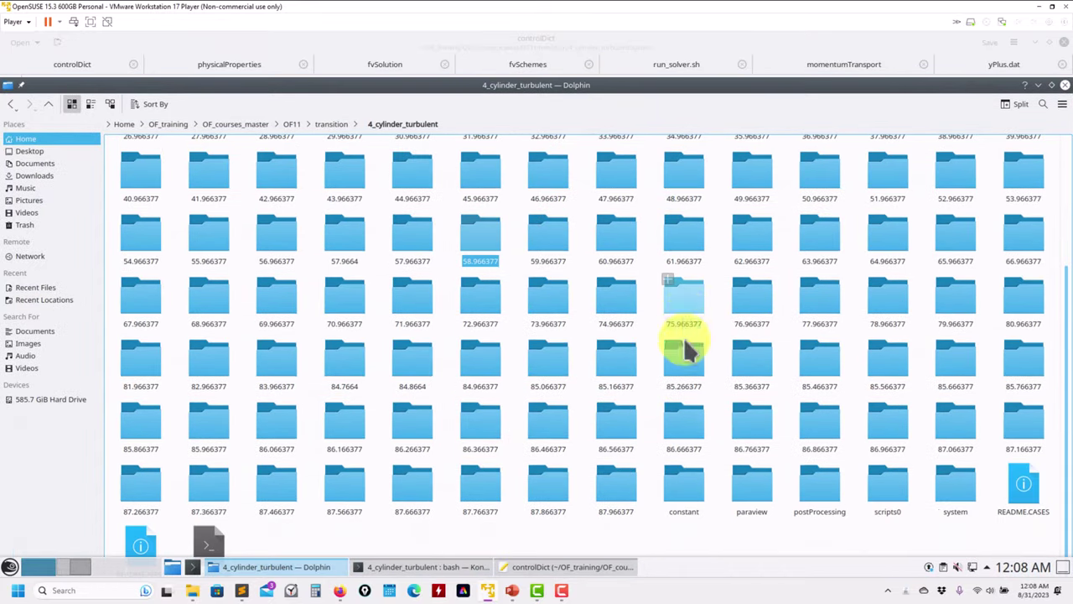
left_click(687, 503)
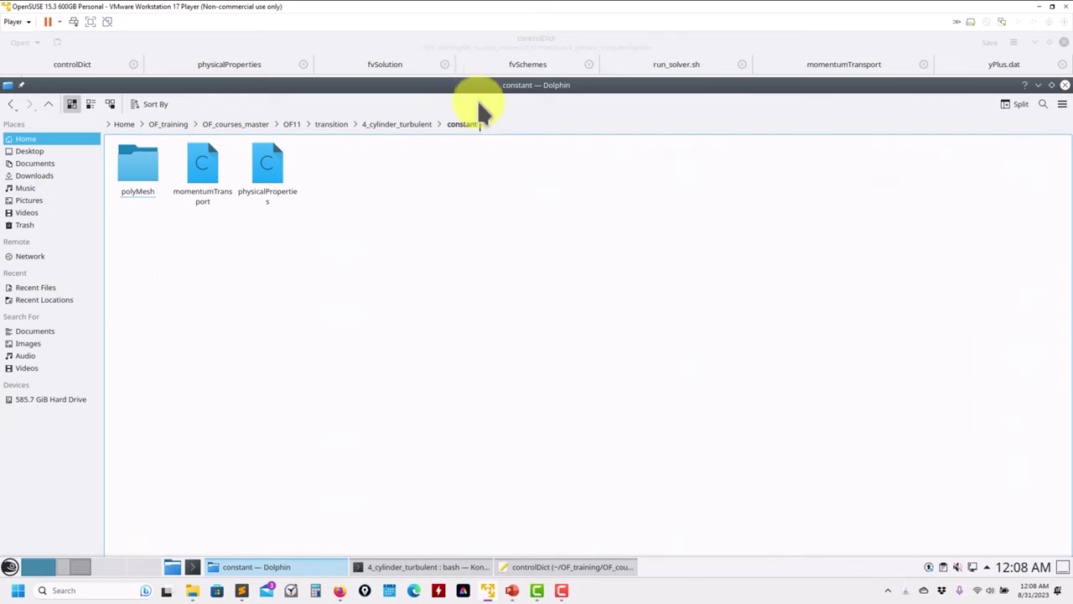
Examine the nu viscosity value in physicalProperties, and bring up the fvSolution file.
left_click_drag(475, 109, 430, 215)
left_click(253, 60)
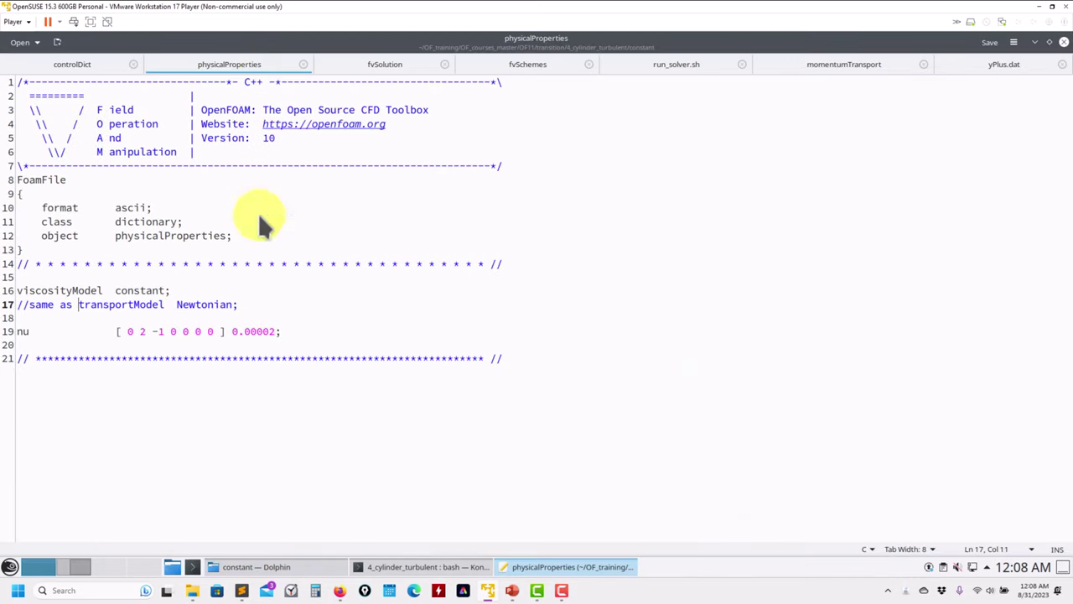
double_click(268, 330)
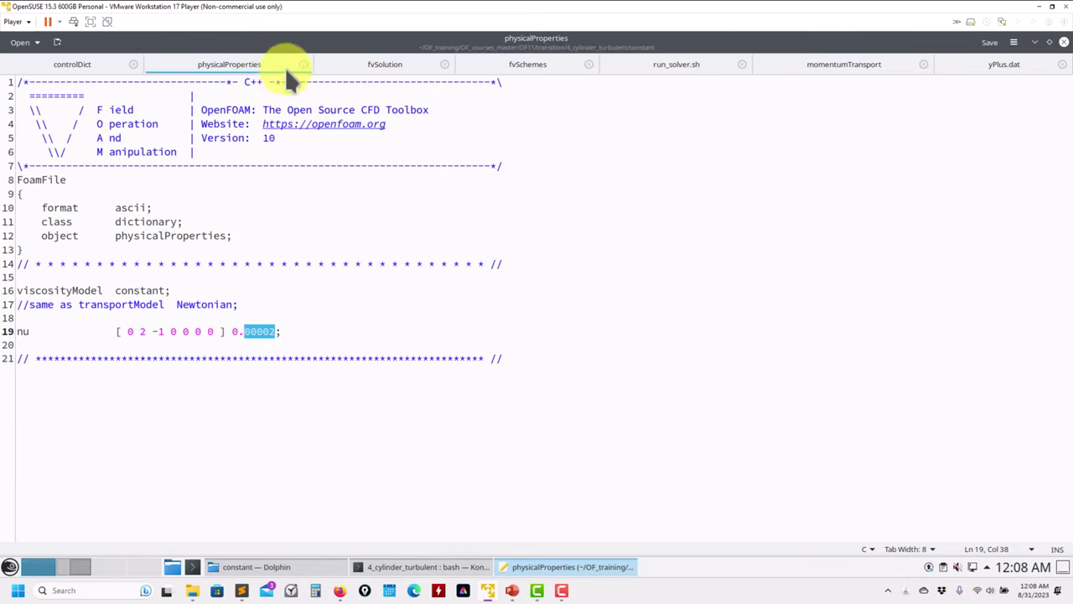
left_click(266, 331)
left_click(351, 76)
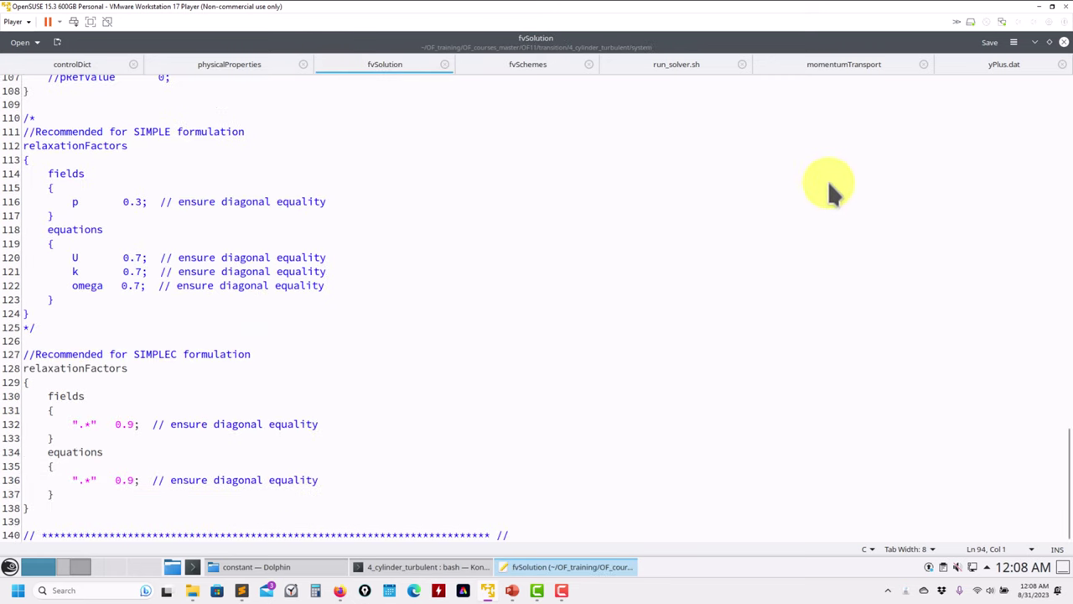
Try editing the turbulence switch to off in momentumTransport, restore it to on, and save the file.
left_click(840, 67)
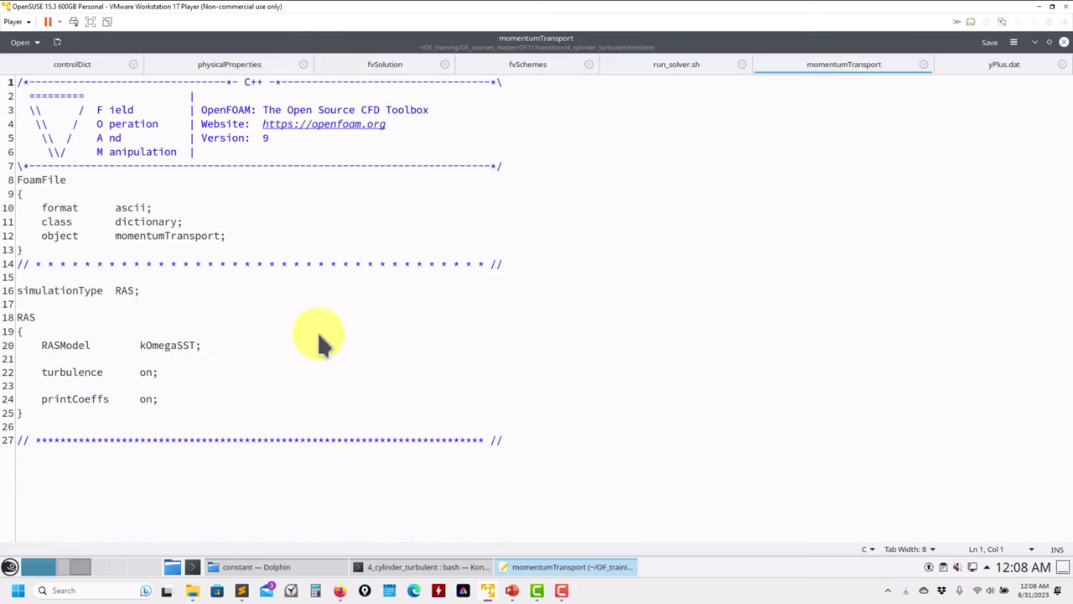
left_click(145, 371)
type("ff")
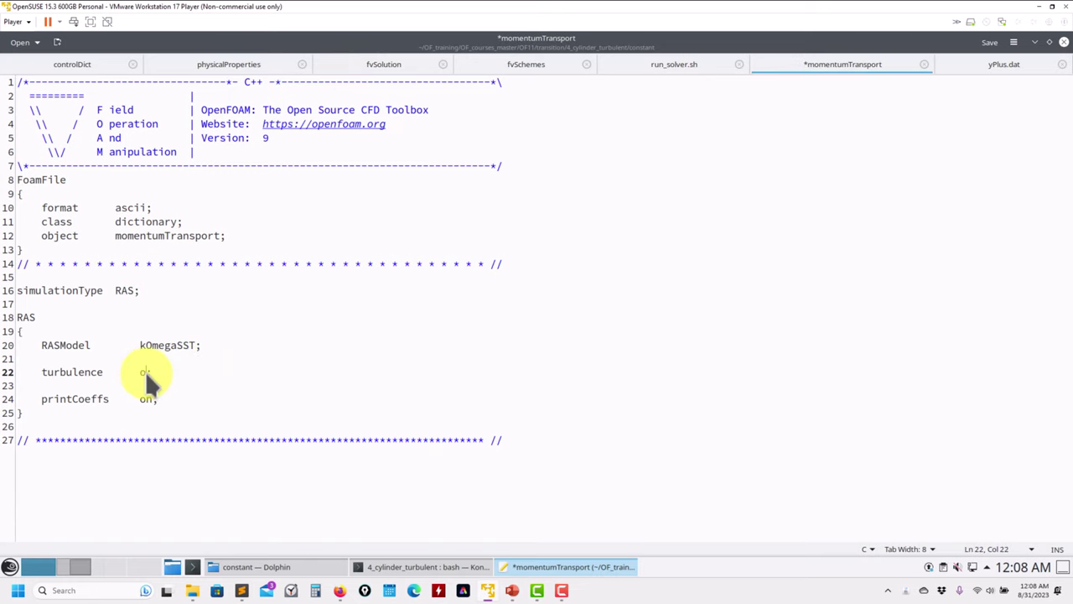
type("n")
key("ctrl+s")
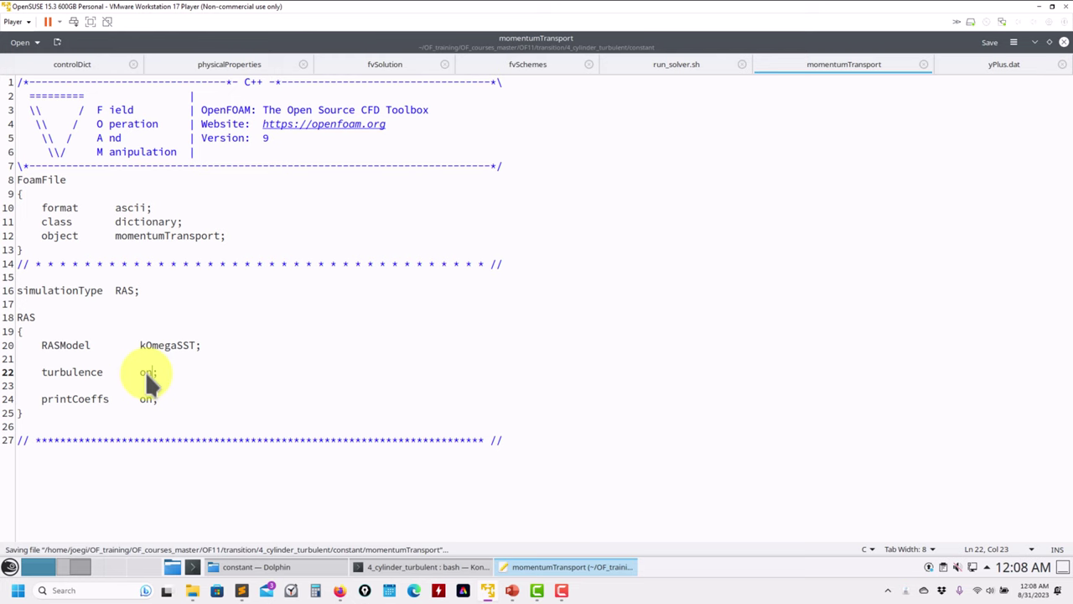
Review controlDict from its foamRun application and solver entries down to the force function objects.
left_click(69, 62)
scroll(112, 136, "up", 20)
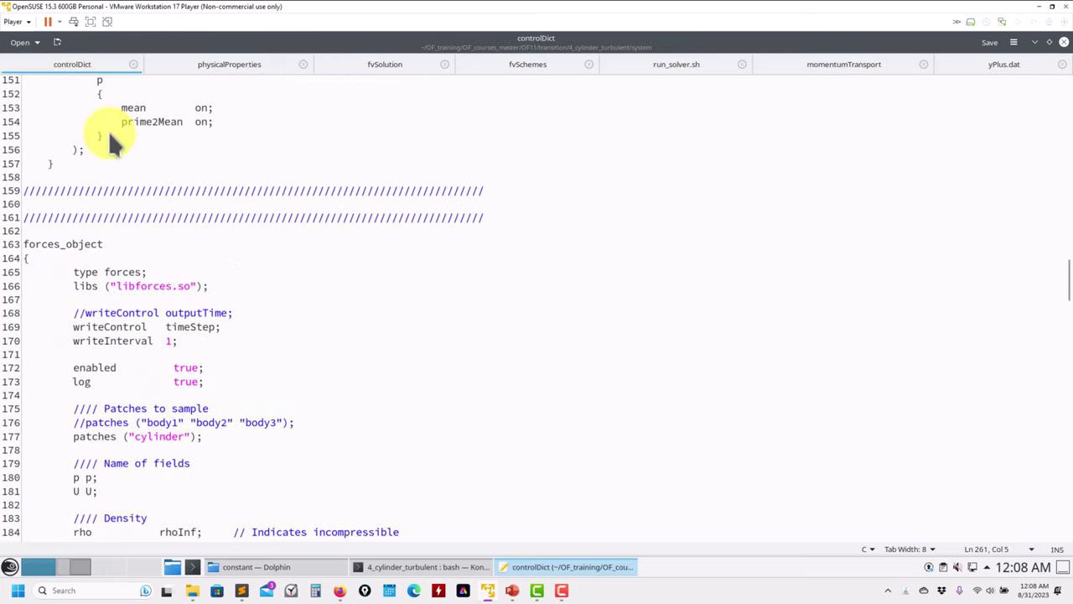
scroll(108, 134, "up", 20)
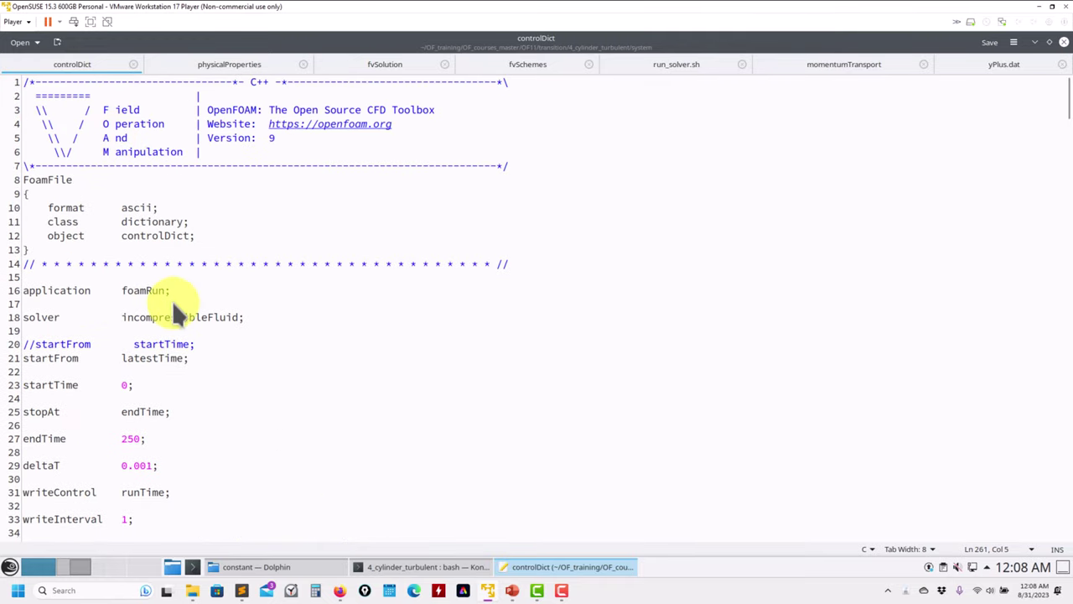
scroll(239, 315, "down", 20)
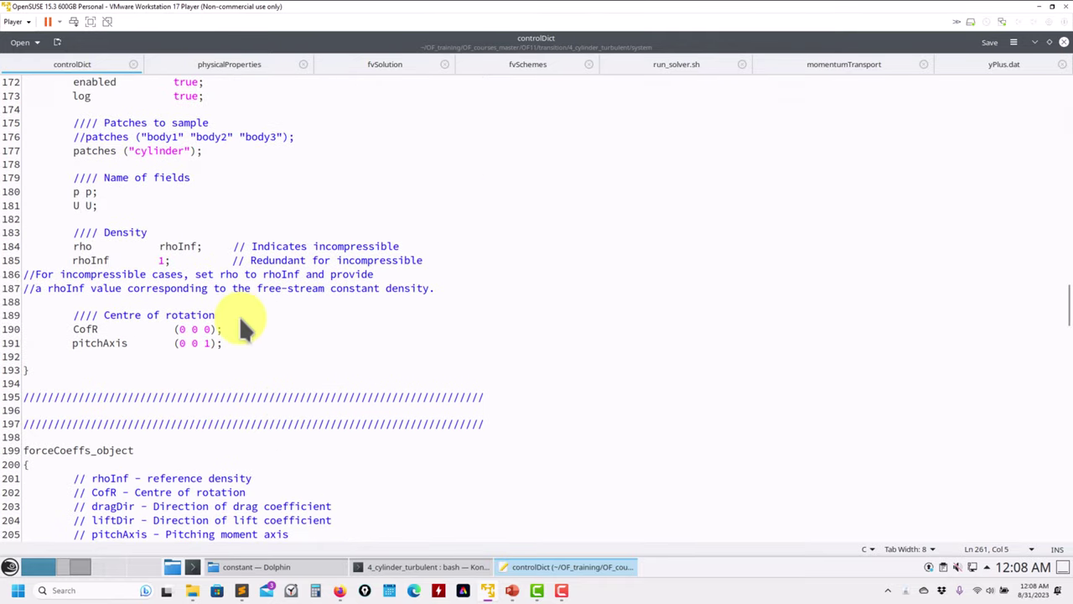
List the case directory again and enter the command sh run_solver.sh at the prompt without running it.
left_click(419, 568)
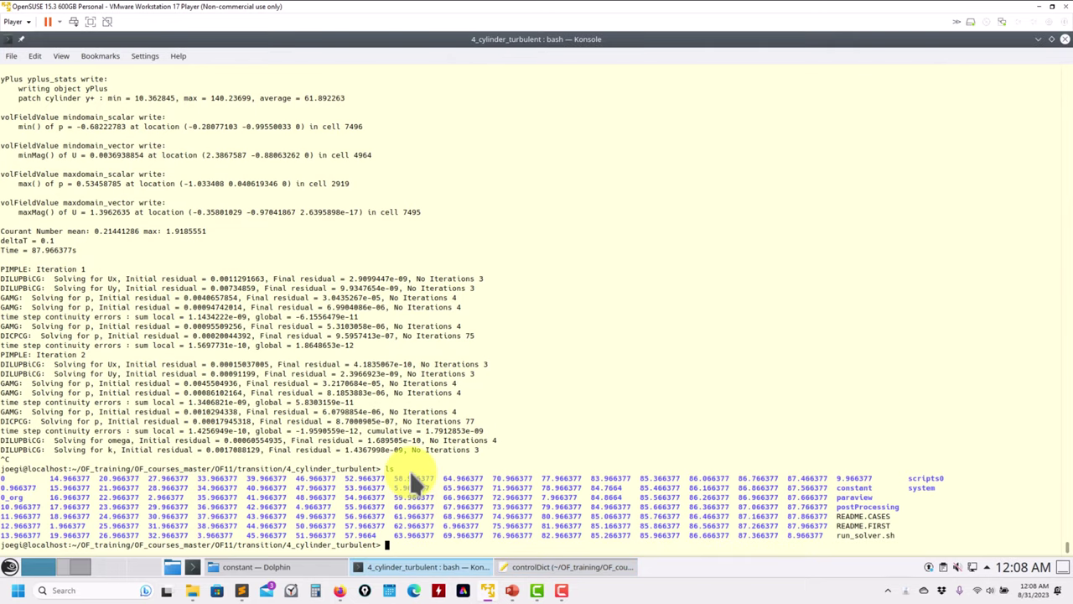
type("ls")
key("Return")
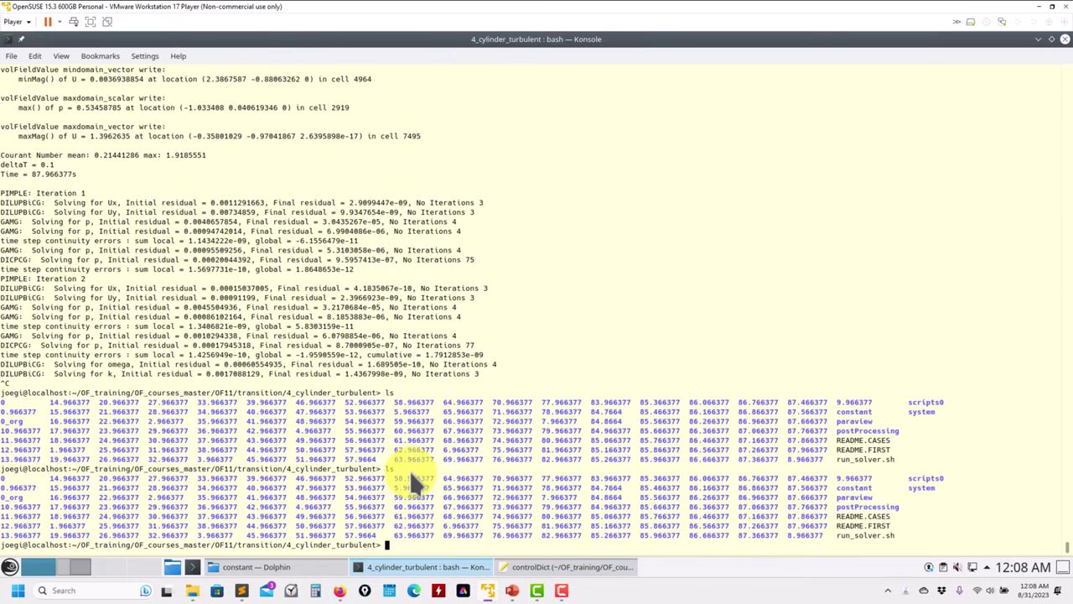
type("sh run_solver.sh")
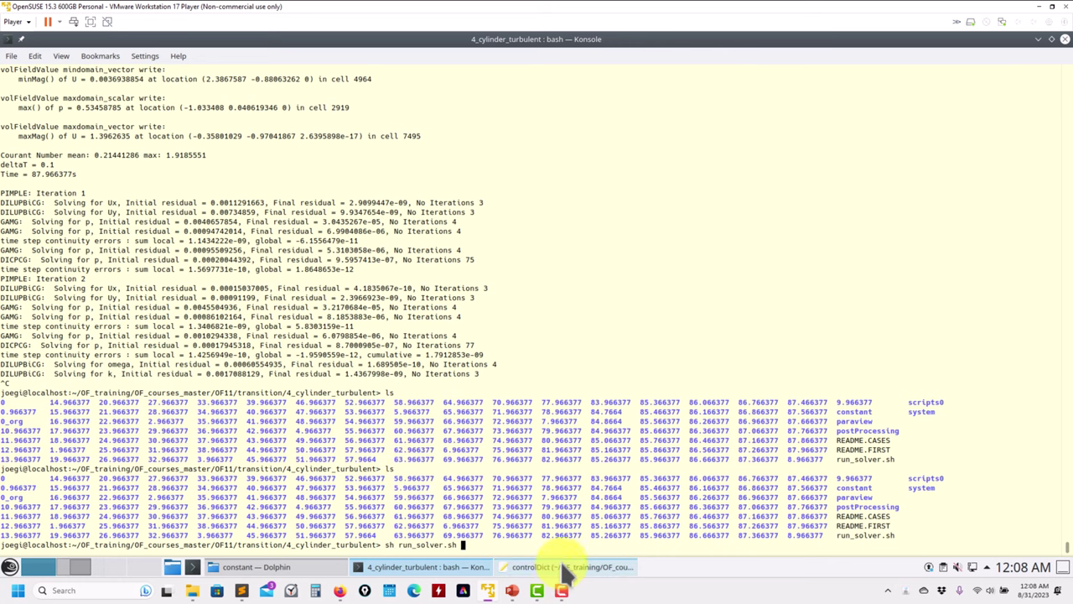
Go back to the 4_cylinder_turbulent folder in the file manager and open README.CASES in the text editor.
left_click(531, 562)
left_click(298, 564)
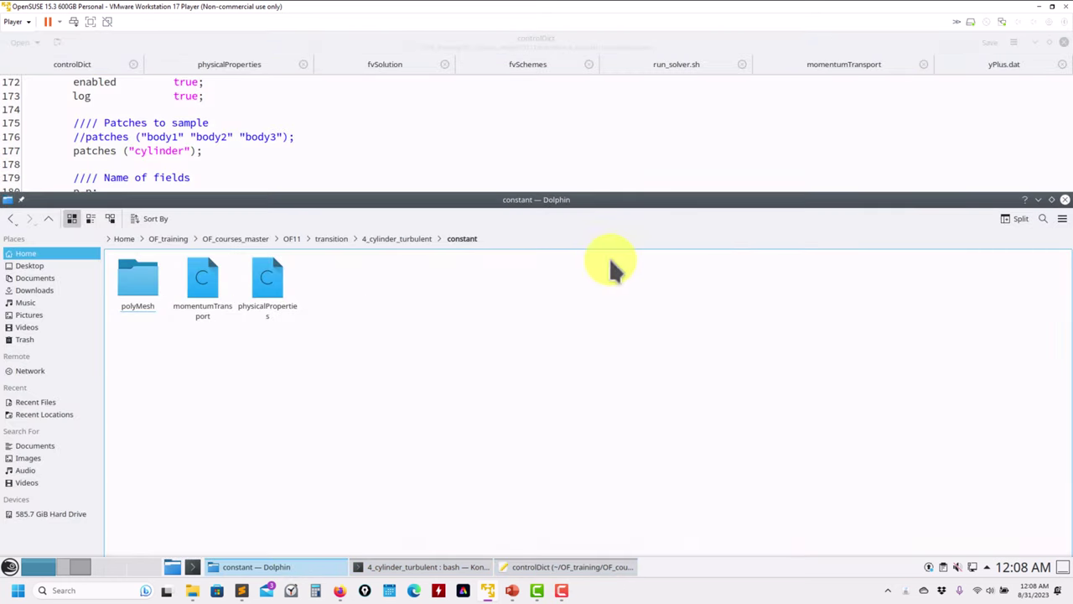
left_click(392, 238)
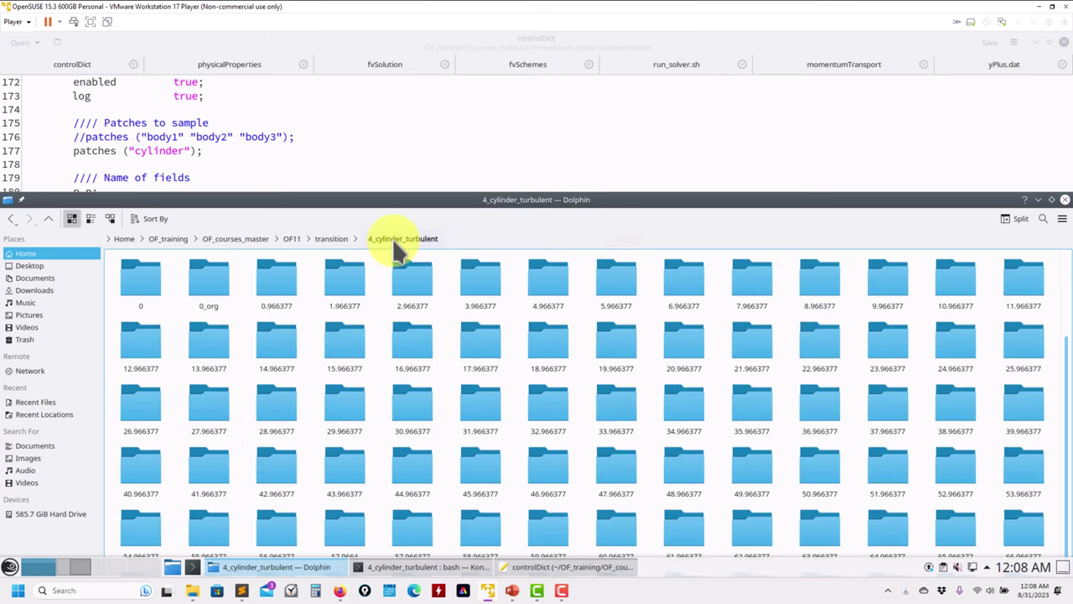
scroll(623, 351, "down", 2)
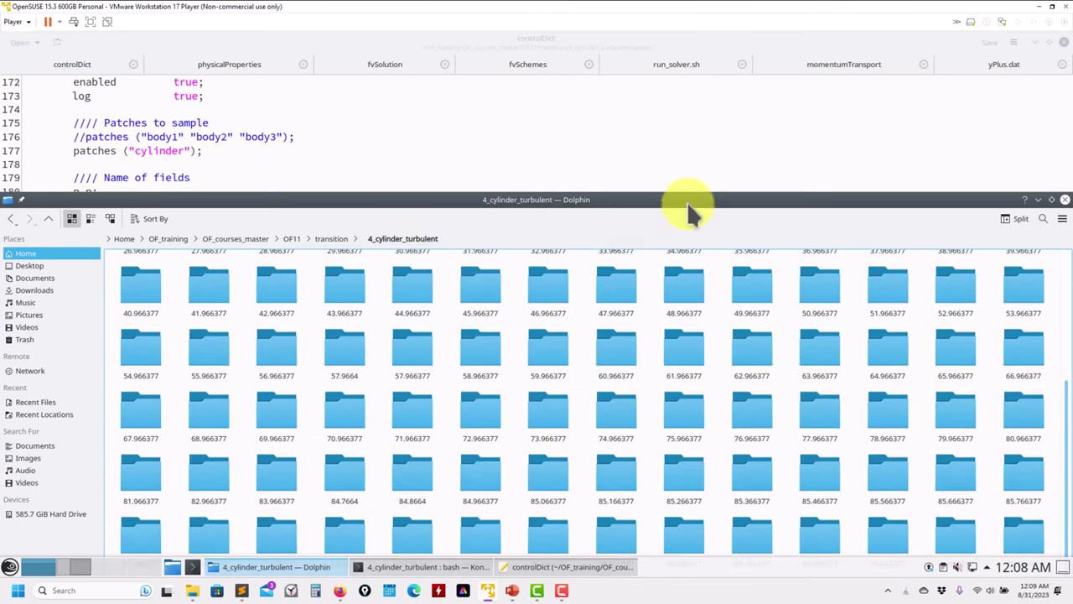
left_click_drag(687, 201, 455, 67)
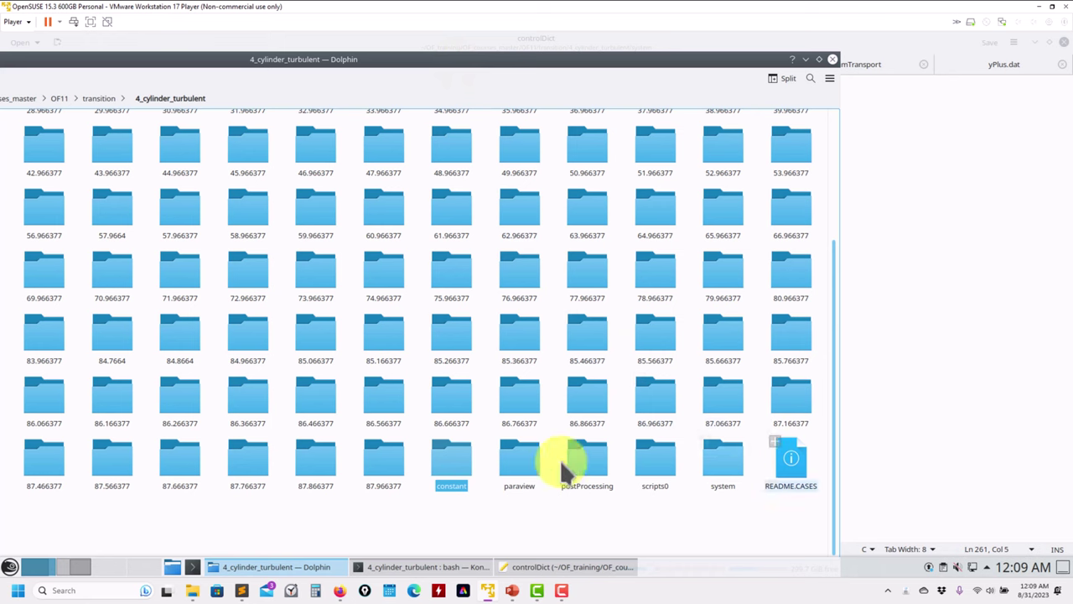
left_click_drag(791, 457, 951, 355)
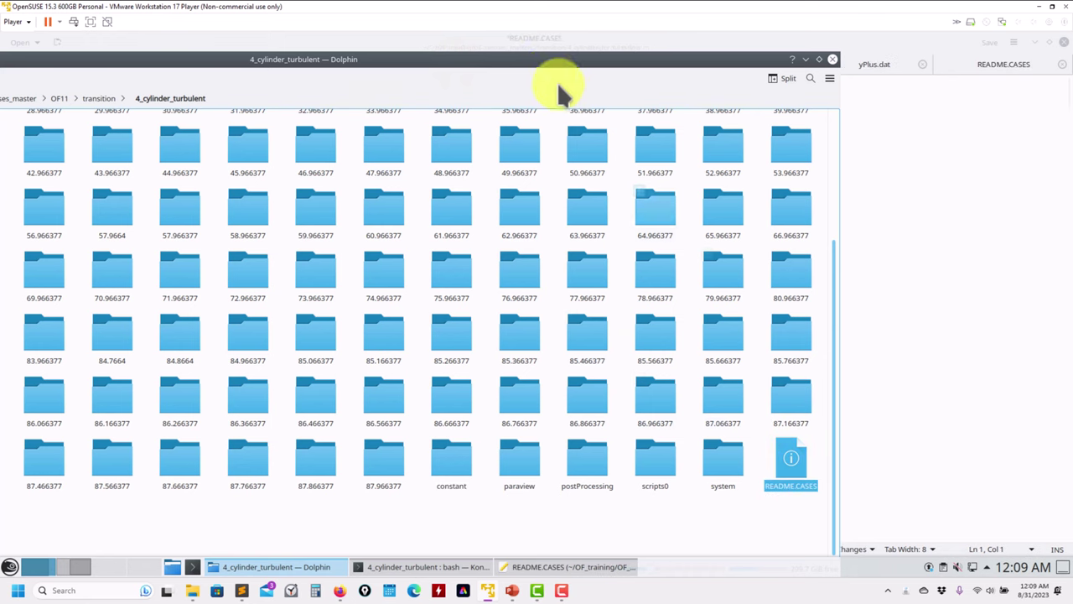
Open README.FIRST from the case folder in the text editor and close the yPlus.dat file.
left_click_drag(536, 57, 670, 35)
left_click_drag(105, 500, 993, 304)
left_click_drag(51, 513, 1009, 207)
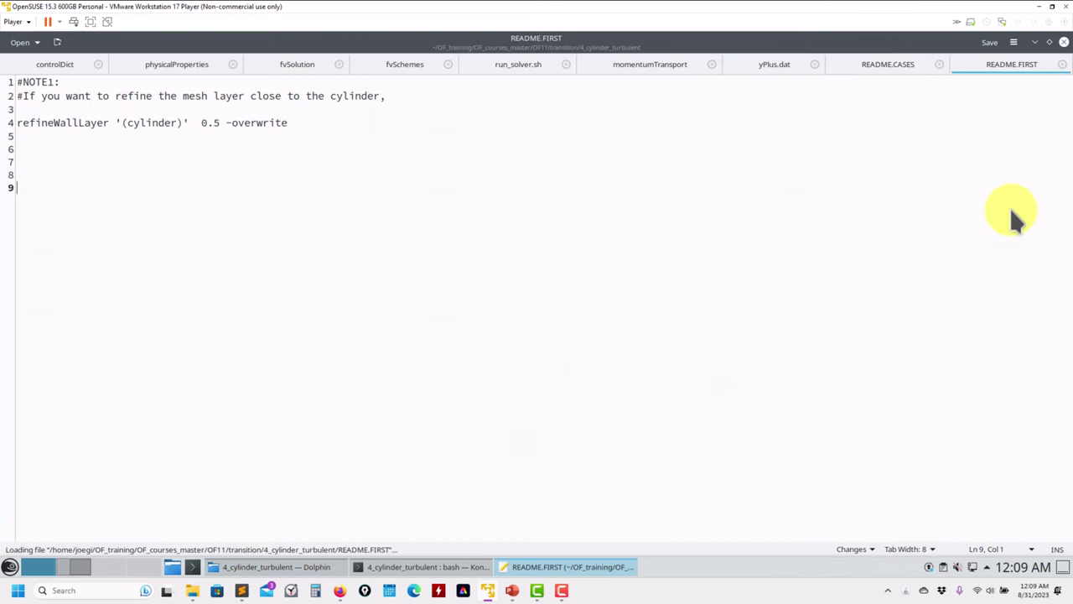
left_click(763, 66)
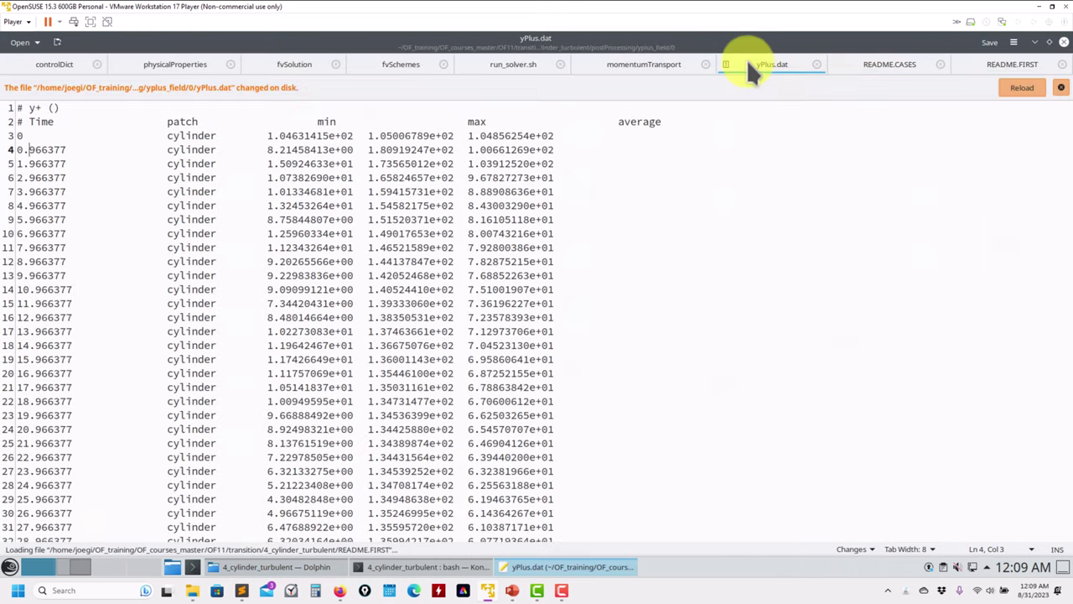
left_click(817, 64)
Review the parallel foamRun and foamPostProcess commands in run_solver.sh.
left_click(553, 71)
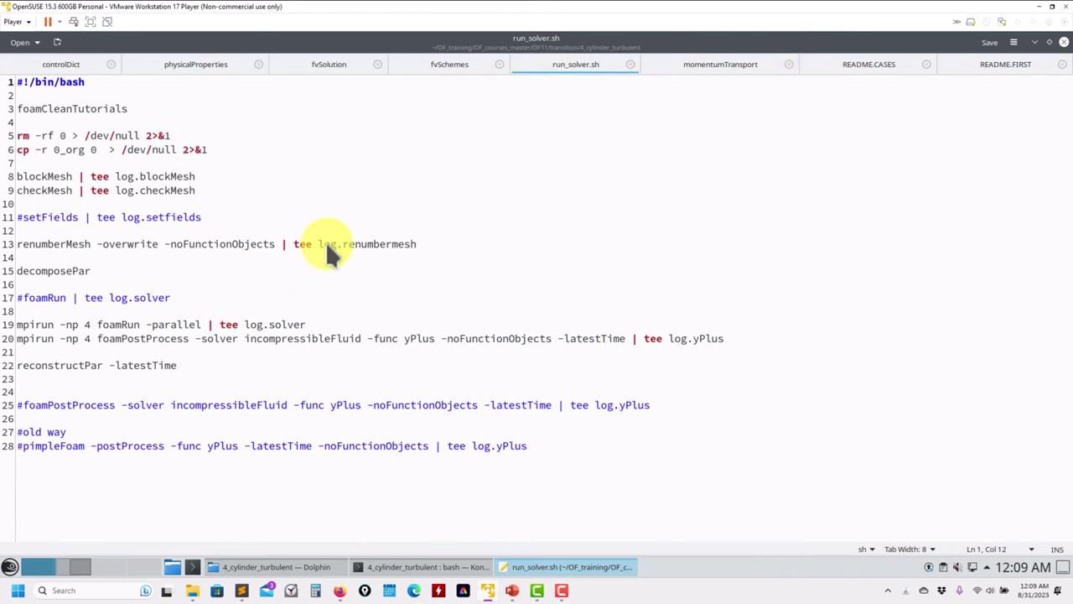
double_click(123, 324)
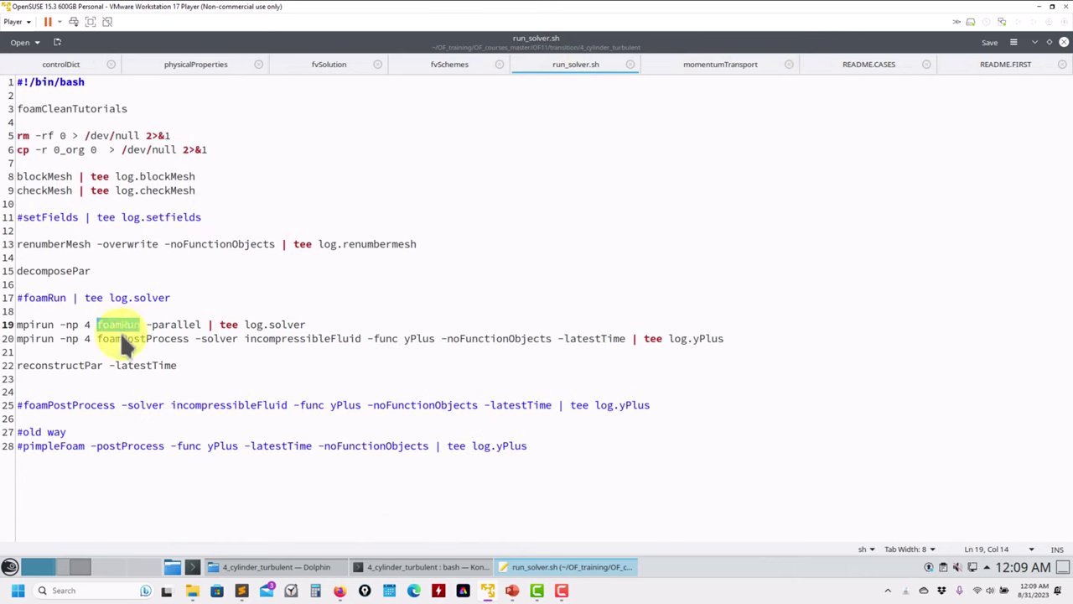
double_click(126, 340)
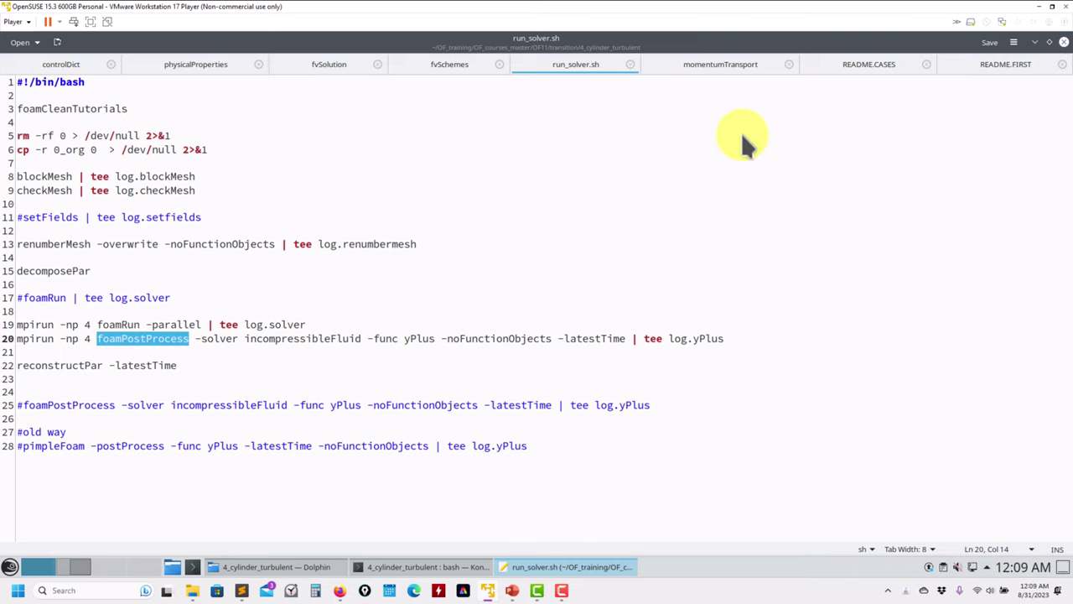
Examine README.CASES, from the intro training link through the list of cylinder case variations C1 to C30.
left_click(872, 61)
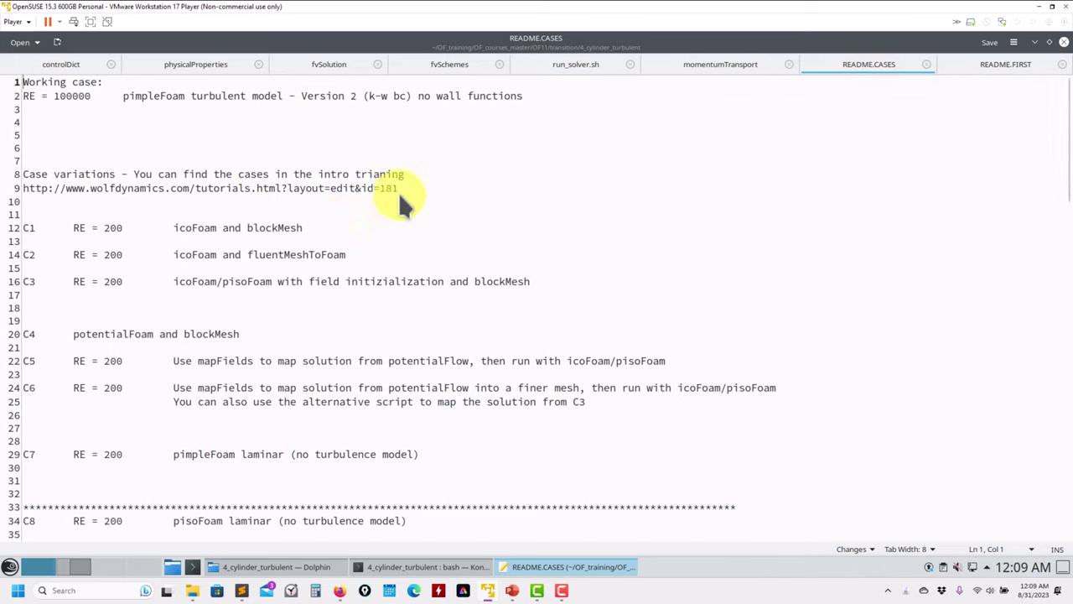
left_click_drag(399, 189, 4, 178)
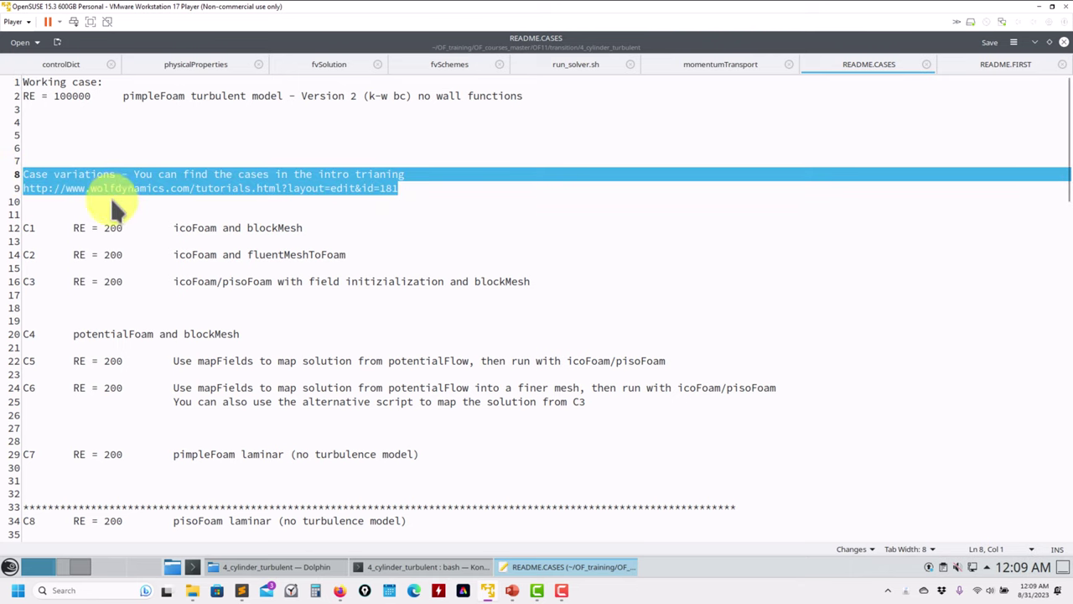
scroll(84, 208, "down", 8)
scroll(84, 210, "down", 20)
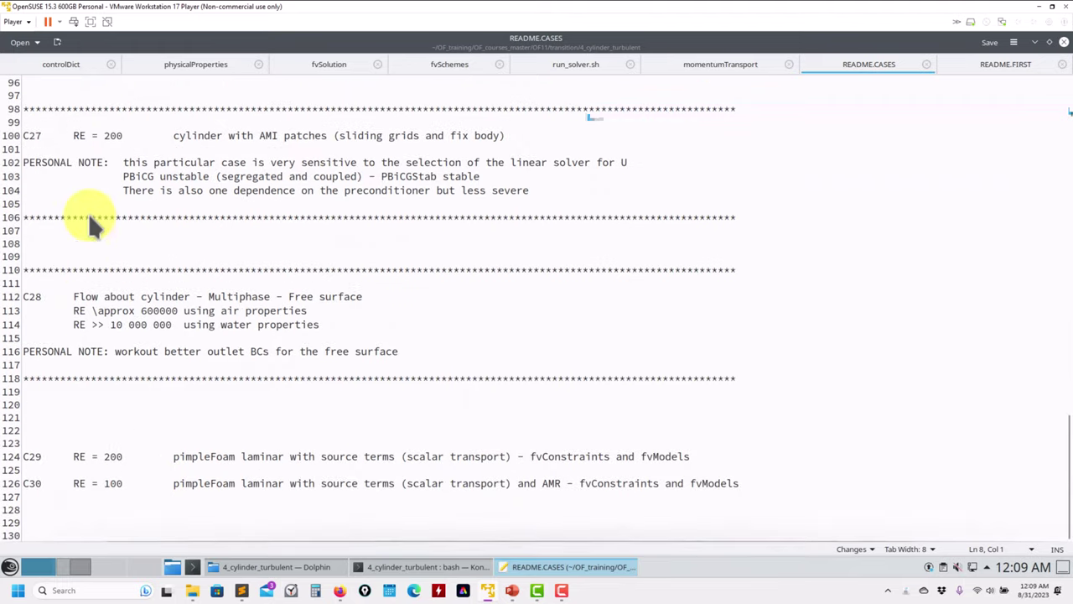
scroll(110, 431, "up", 12)
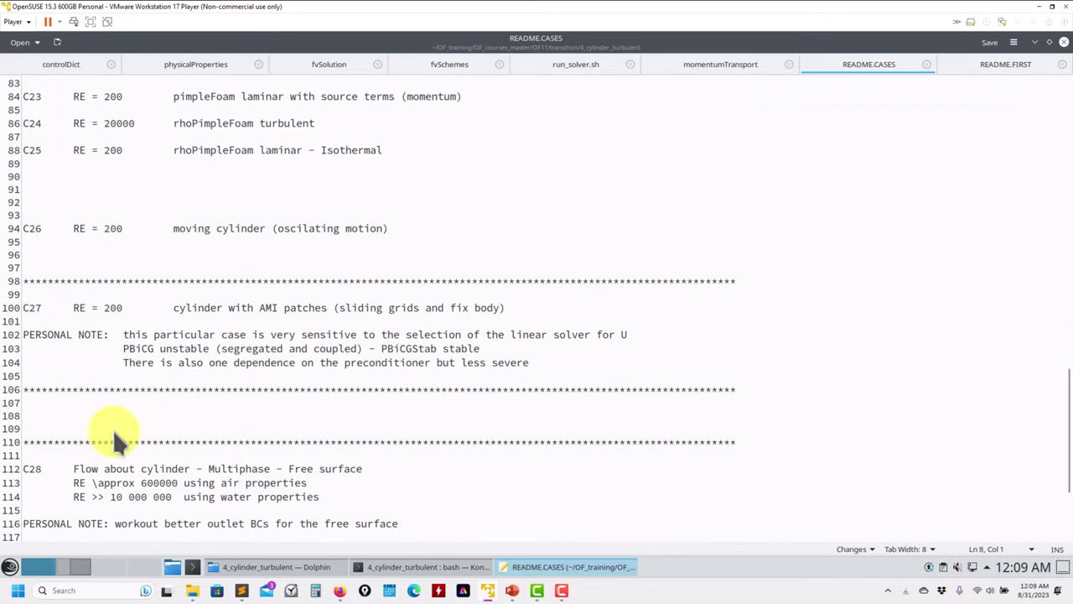
scroll(123, 406, "up", 8)
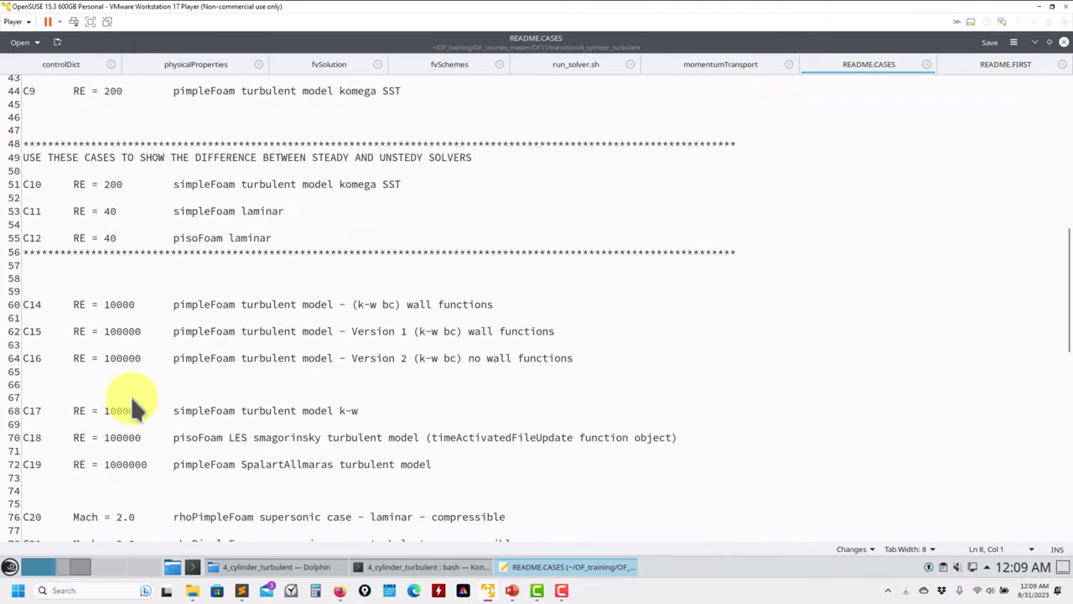
scroll(154, 254, "down", 20)
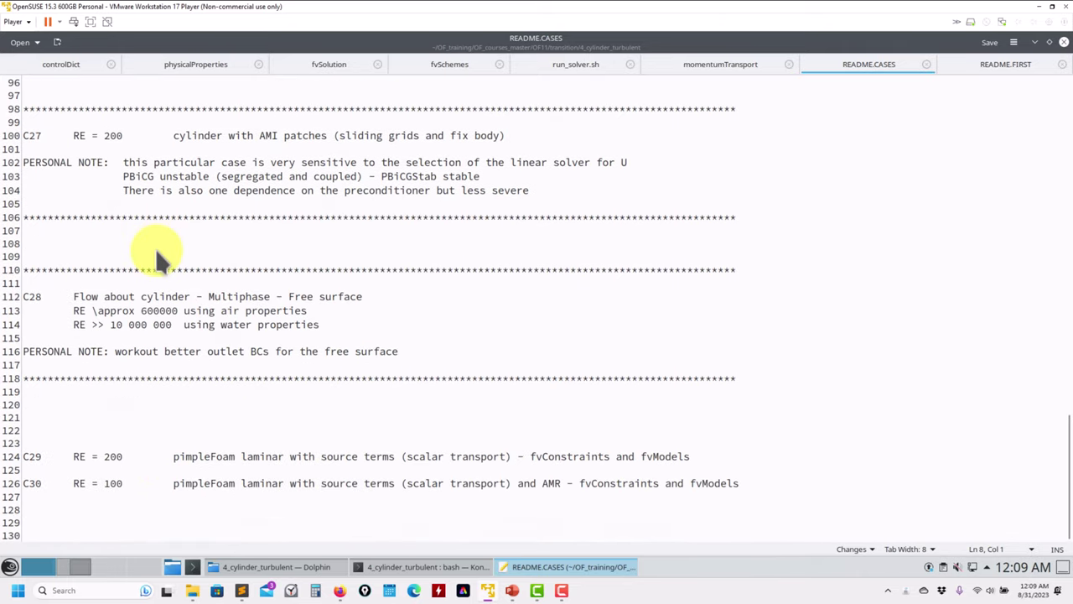
scroll(155, 248, "up", 10)
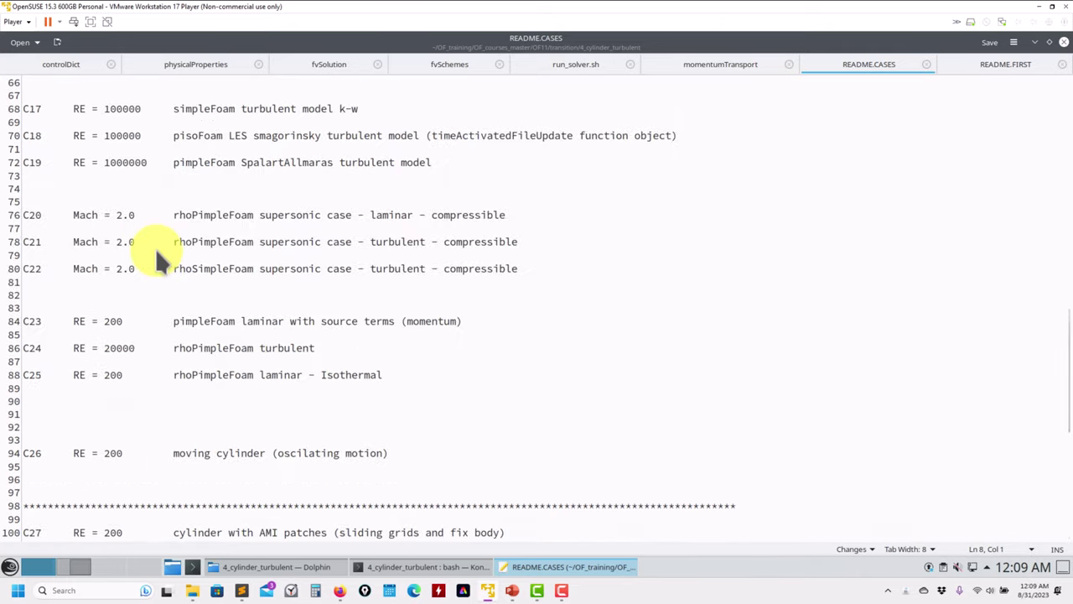
scroll(156, 249, "up", 5)
scroll(155, 250, "up", 7)
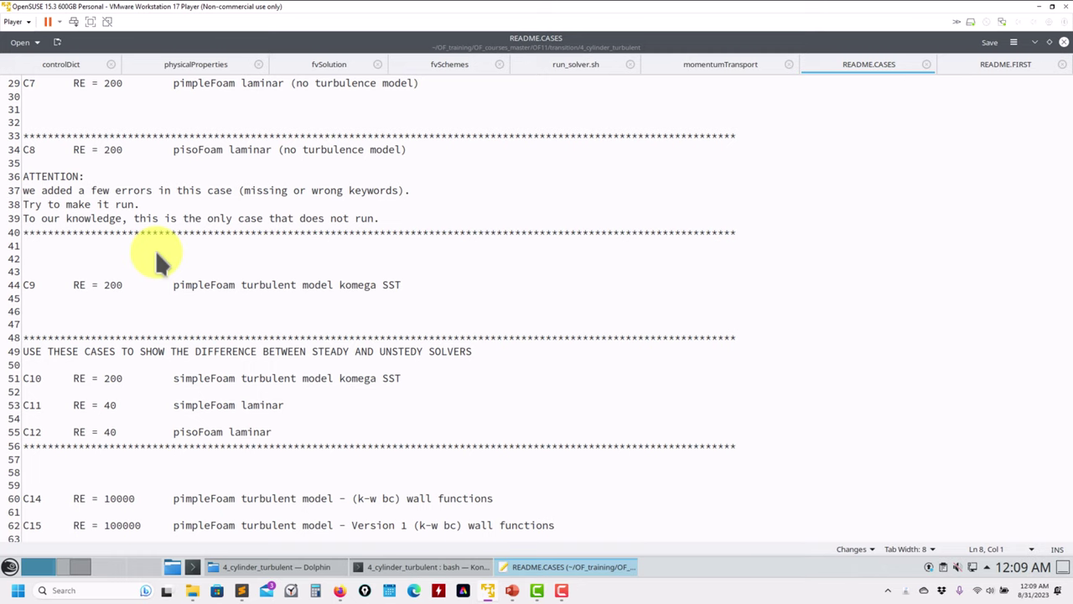
scroll(155, 250, "up", 9)
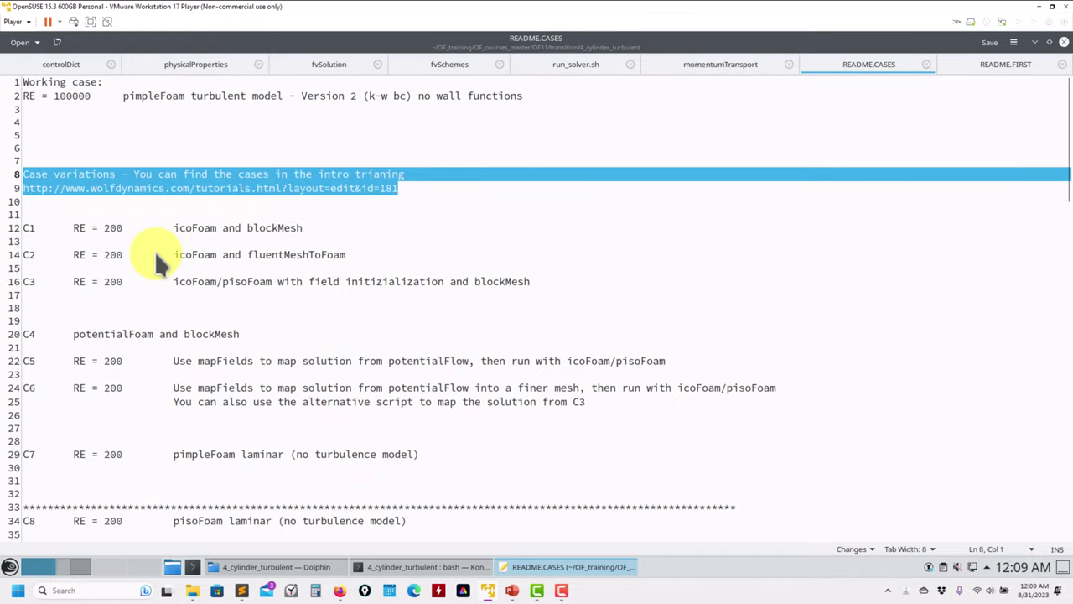
Examine the working case entry at the start of README.CASES, including its Reynolds number and boundary condition description.
left_click(186, 100)
left_click_drag(97, 83, 70, 86)
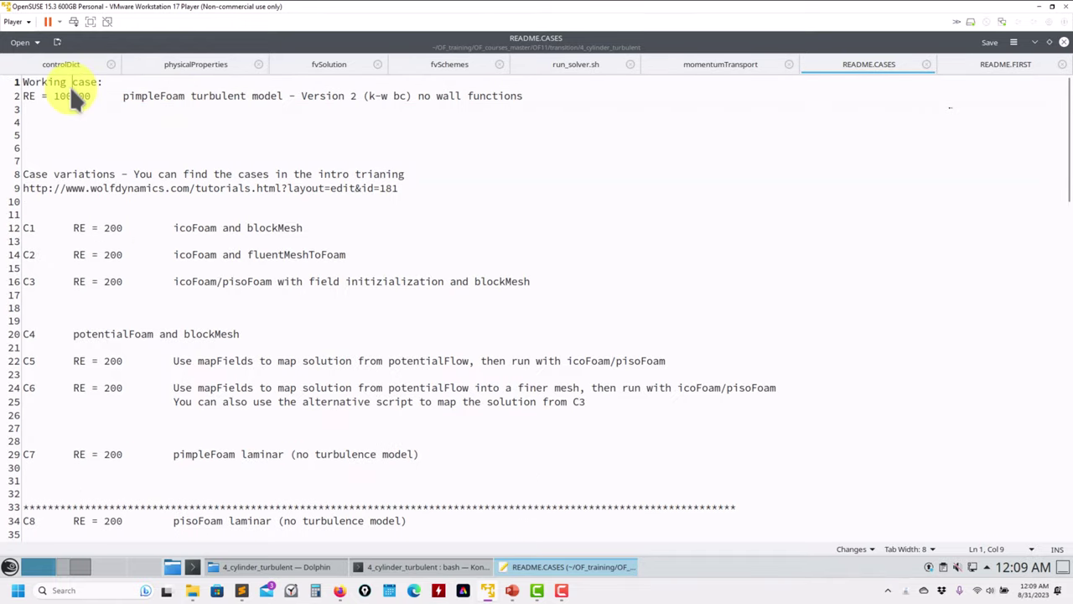
left_click(68, 92)
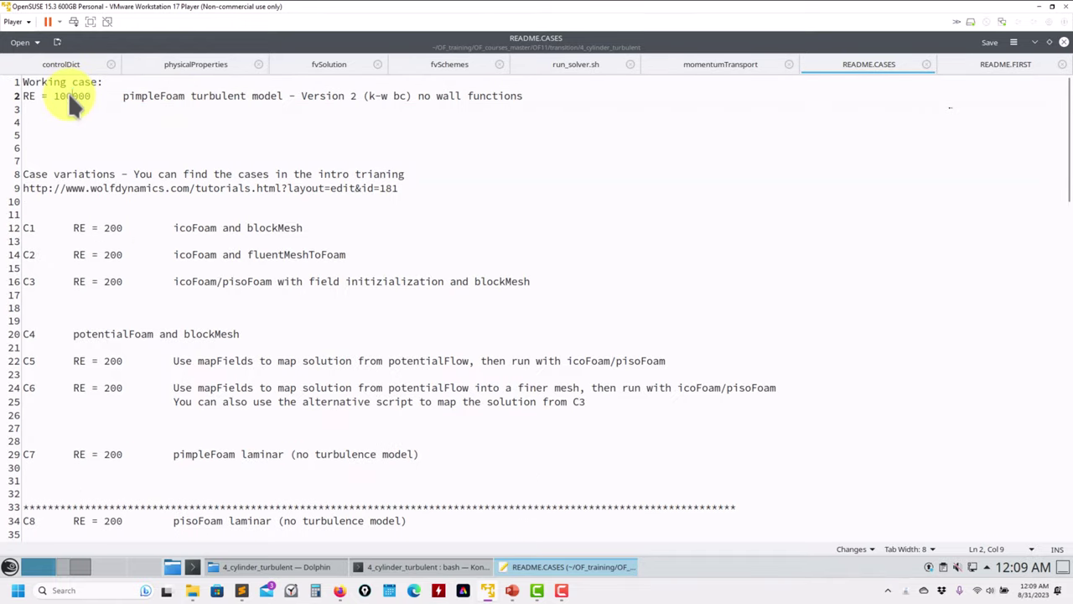
left_click(380, 93)
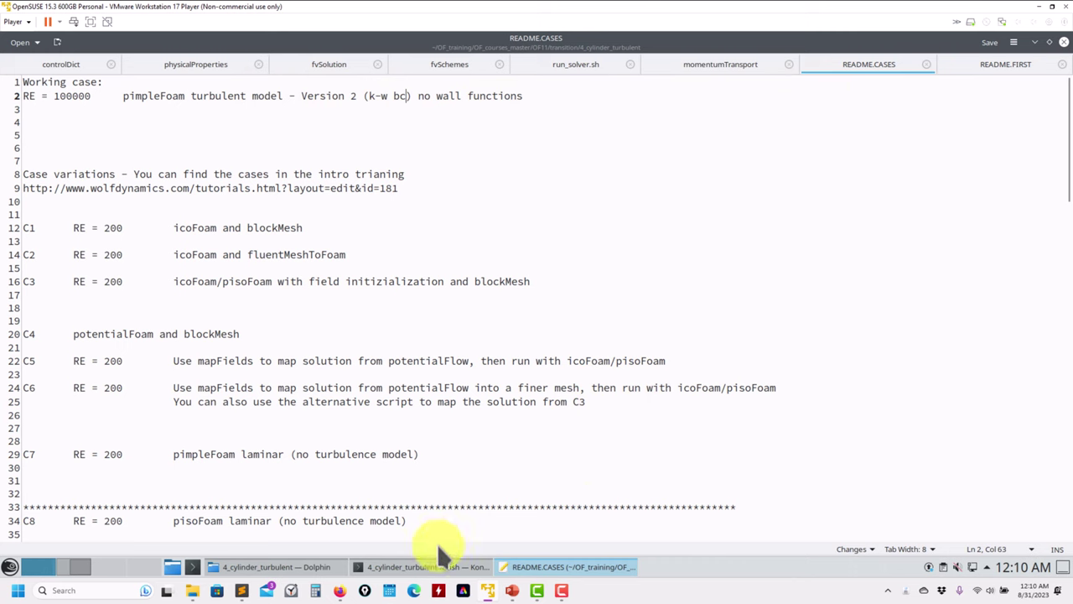
Replace the pending terminal command with foamListTimes -rm to delete the saved time directories, and list the case directory.
left_click(417, 575)
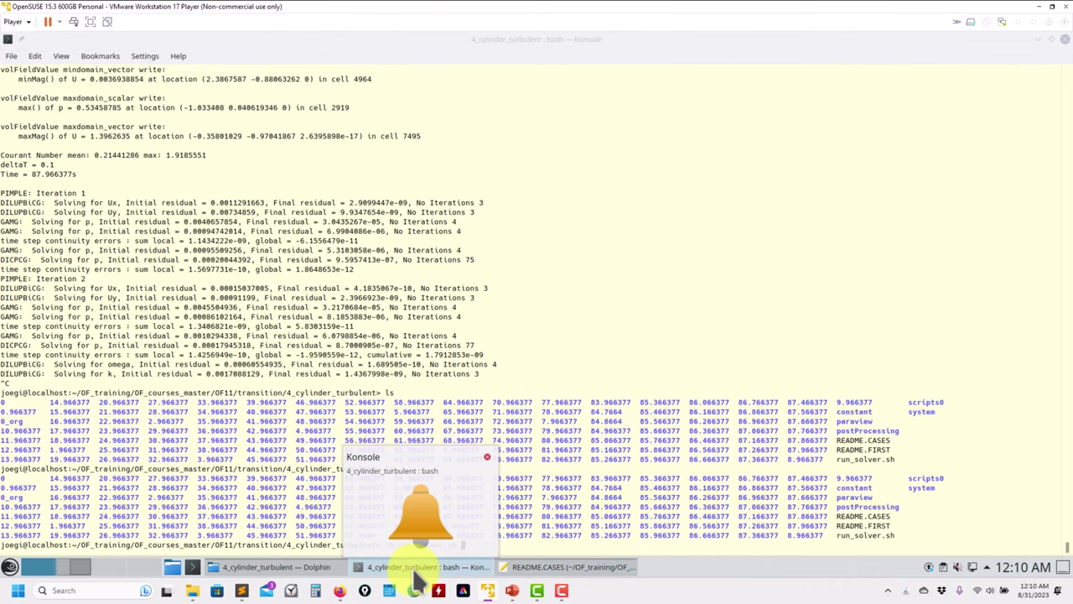
type("sh run_solver.sh foam")
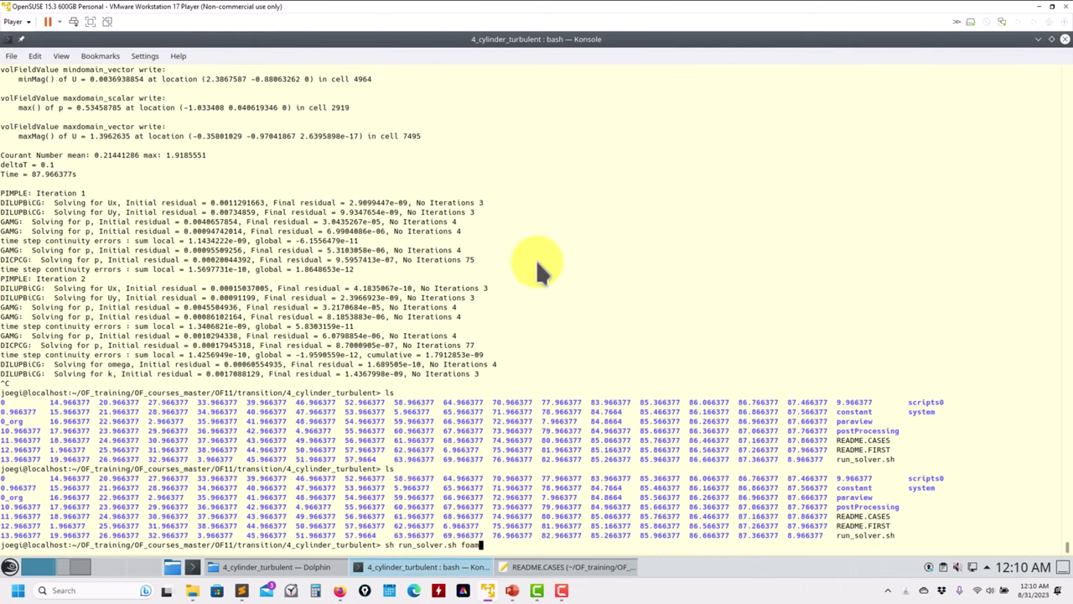
key("BackSpace")
key("BackSpace")
key("BackSpace")
key("BackSpace")
key("BackSpace")
key("BackSpace")
key("BackSpace")
key("BackSpace")
key("BackSpace")
key("BackSpace")
key("BackSpace")
key("BackSpace")
key("BackSpace")
key("BackSpace")
key("BackSpace")
key("BackSpace")
key("BackSpace")
key("BackSpace")
key("BackSpace")
key("BackSpace")
type("foamListTimes -rm")
key("Return")
type("ls")
key("Return")
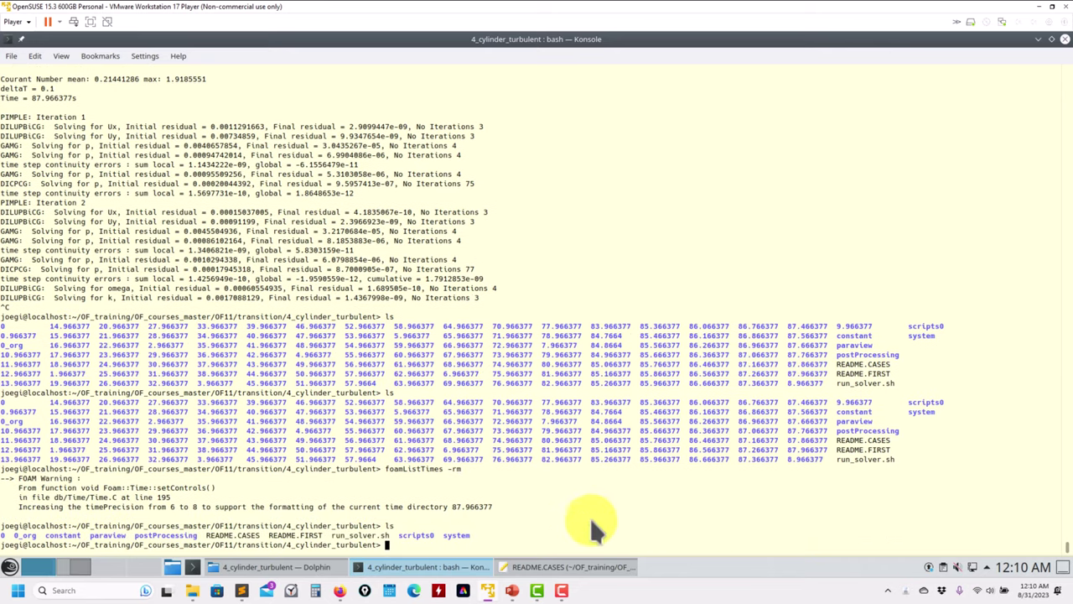
Copy the command refineWallLayer '(cylinder)' 0.5 -overwrite from README.FIRST into the terminal and run it.
left_click(572, 568)
left_click(997, 69)
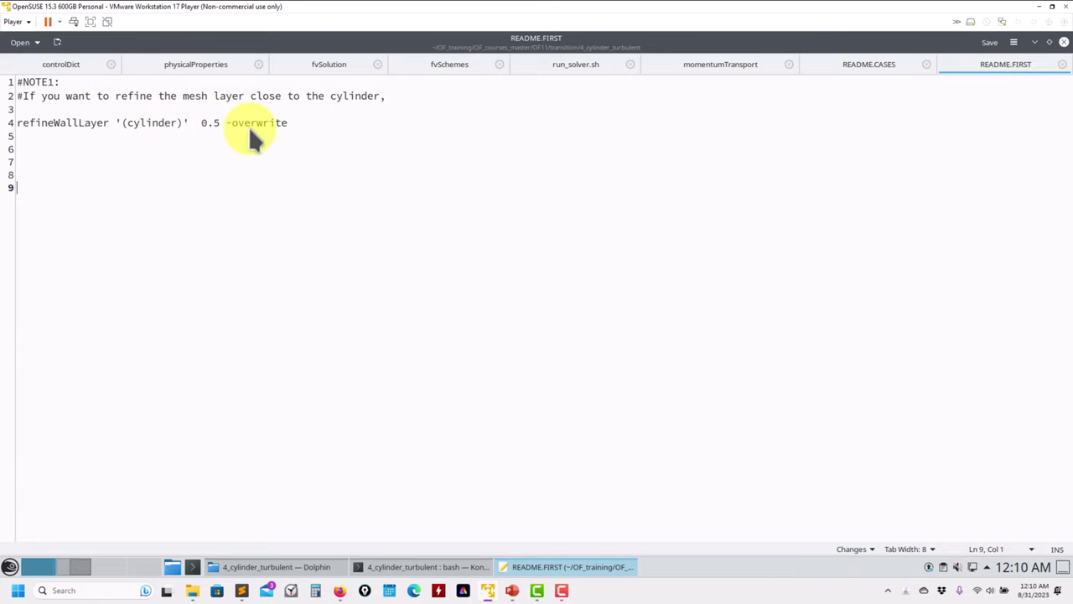
left_click_drag(287, 123, 5, 138)
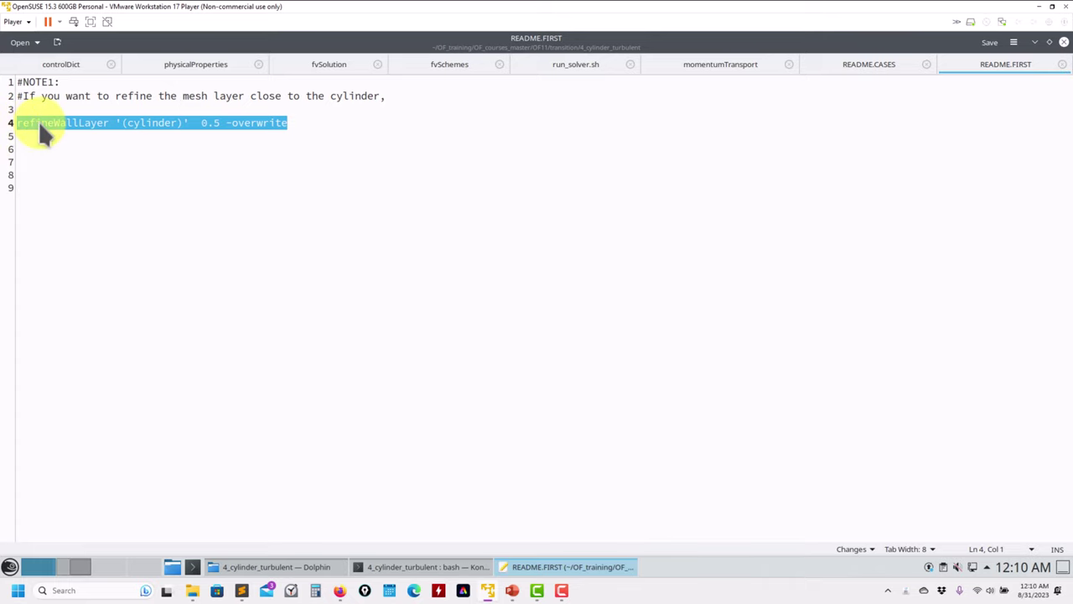
right_click(38, 120)
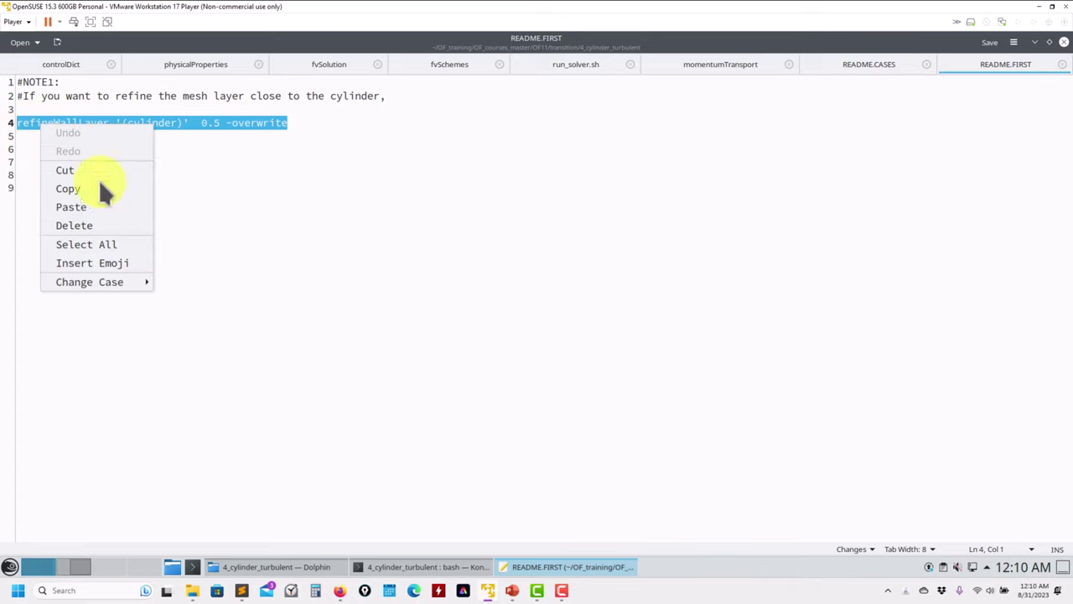
left_click(136, 185)
left_click(1035, 42)
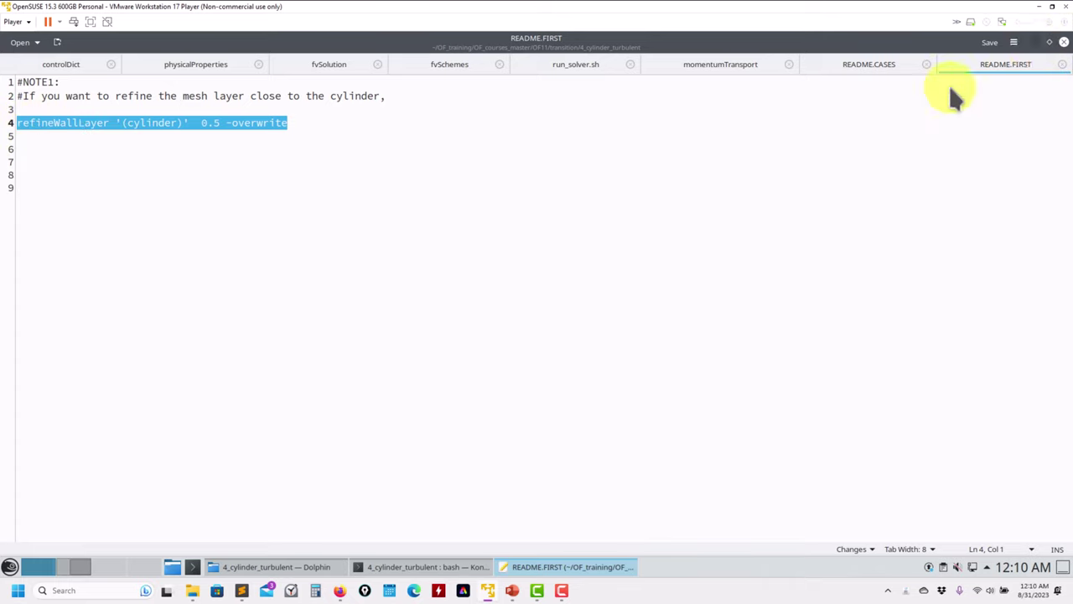
right_click(469, 193)
left_click(554, 214)
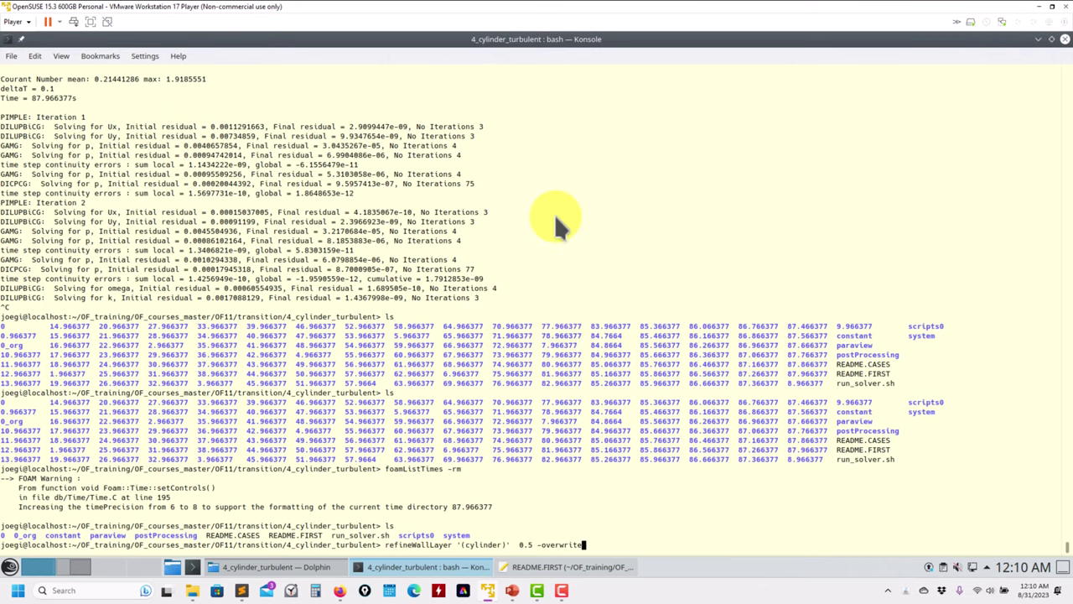
key("Return")
List the contents of the case directory with ls to check for new time folders.
type("ks")
key("Return")
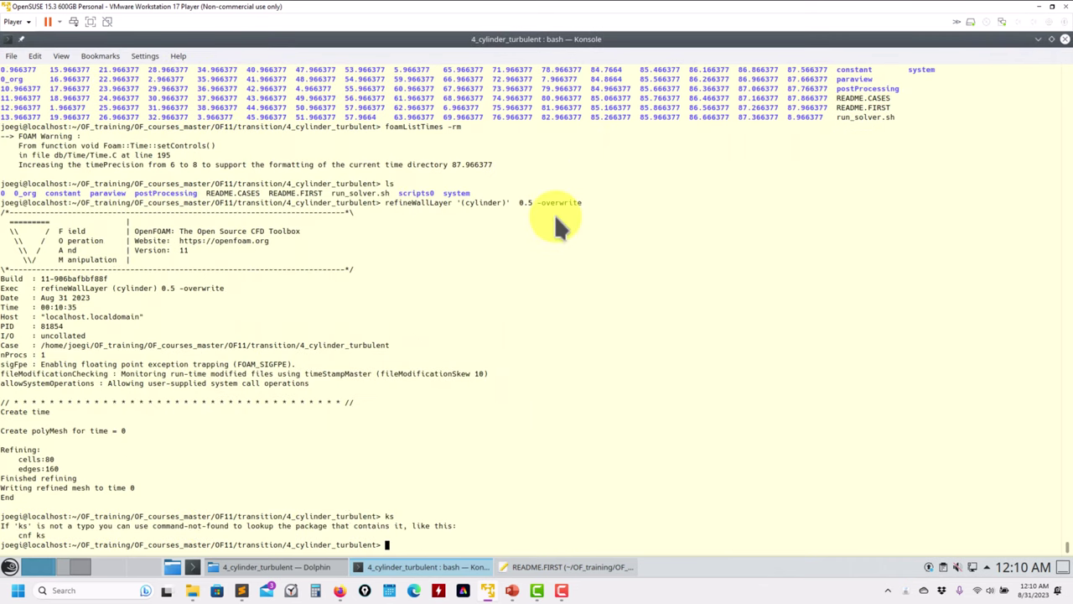
type("ls")
key("Return")
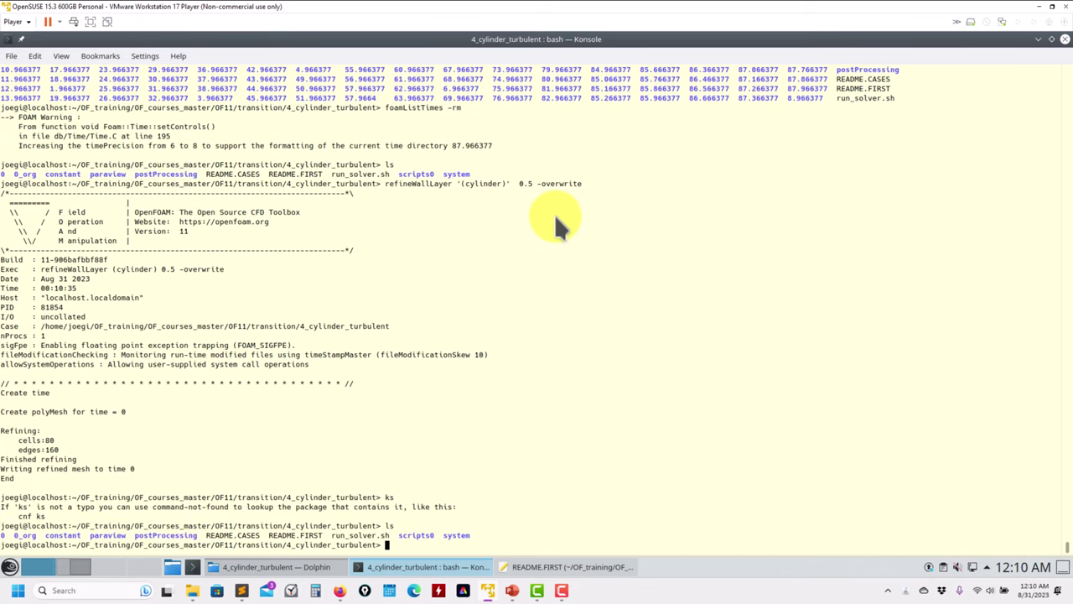
type("ls")
key("Up")
key("Up")
key("Up")
key("Left")
key("Left")
key("Left")
key("Left")
key("Left")
key("Left")
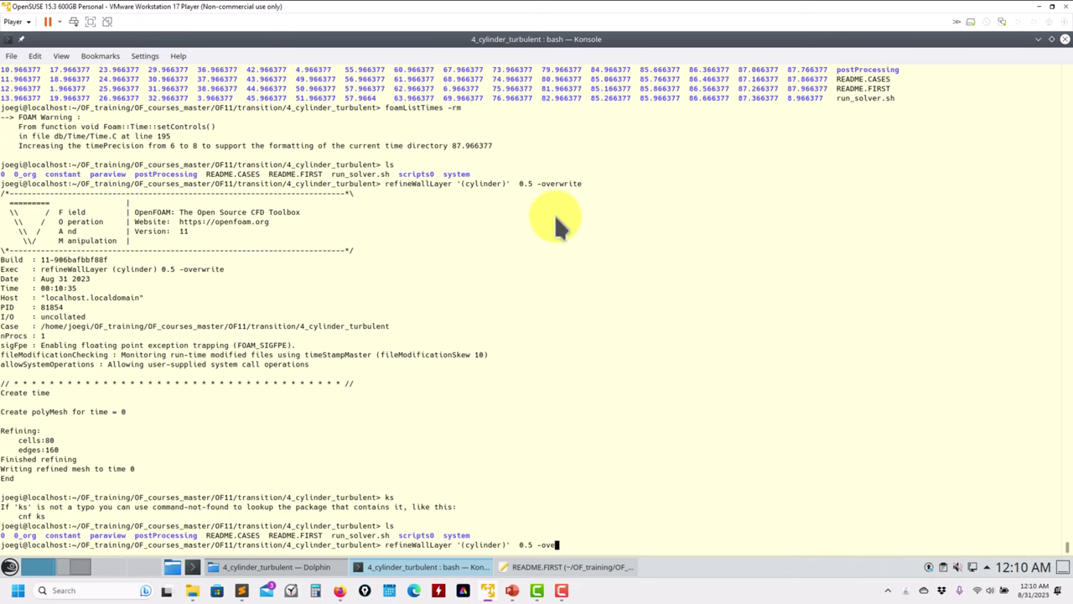
key("ctrl+c")
Regenerate the cylinder case's base mesh with blockMesh.
type("blockMesh")
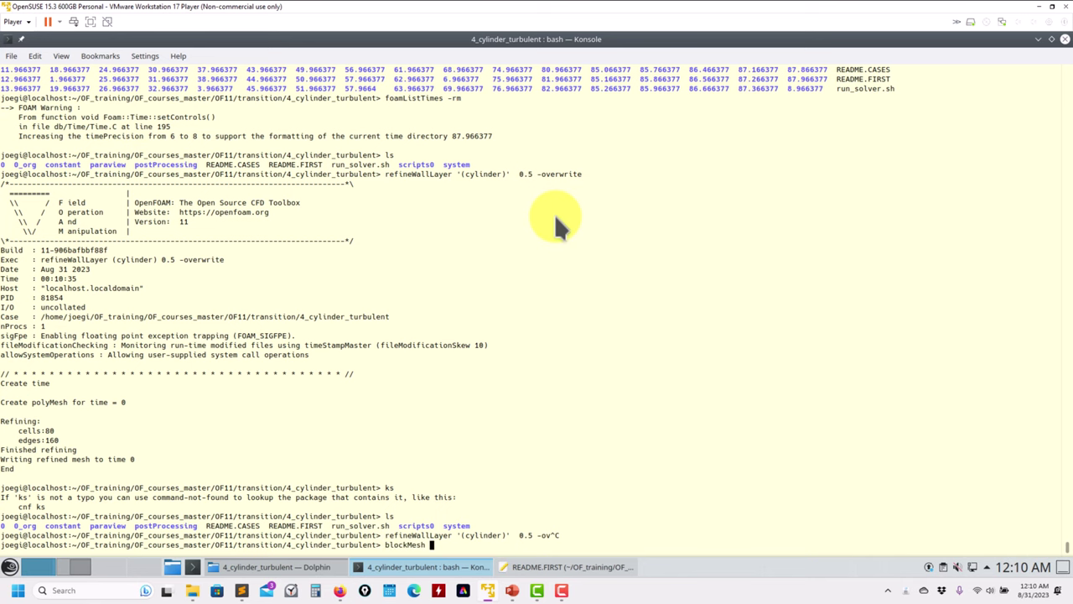
key("Return")
key("Up")
key("Down")
Recall the wall refinement command, remove its -overwrite option, and run refineWallLayer '(cylinder)' 0.5.
type("ls")
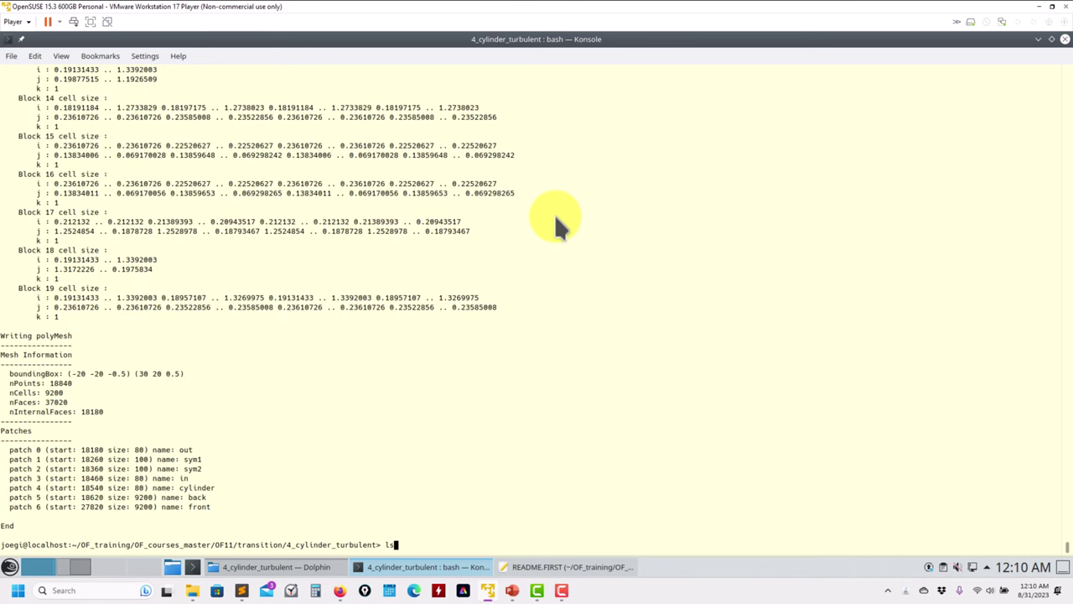
key("Up")
key("BackSpace")
key("BackSpace")
key("BackSpace")
key("BackSpace")
key("BackSpace")
key("BackSpace")
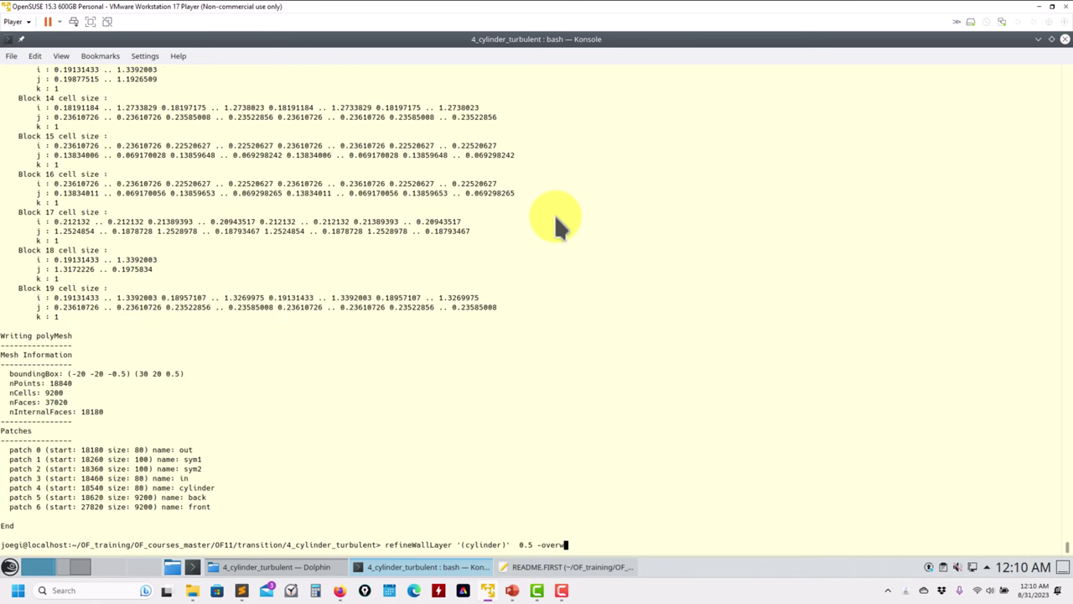
key("BackSpace")
key("BackSpace")
key("BackSpace")
key("BackSpace")
key("BackSpace")
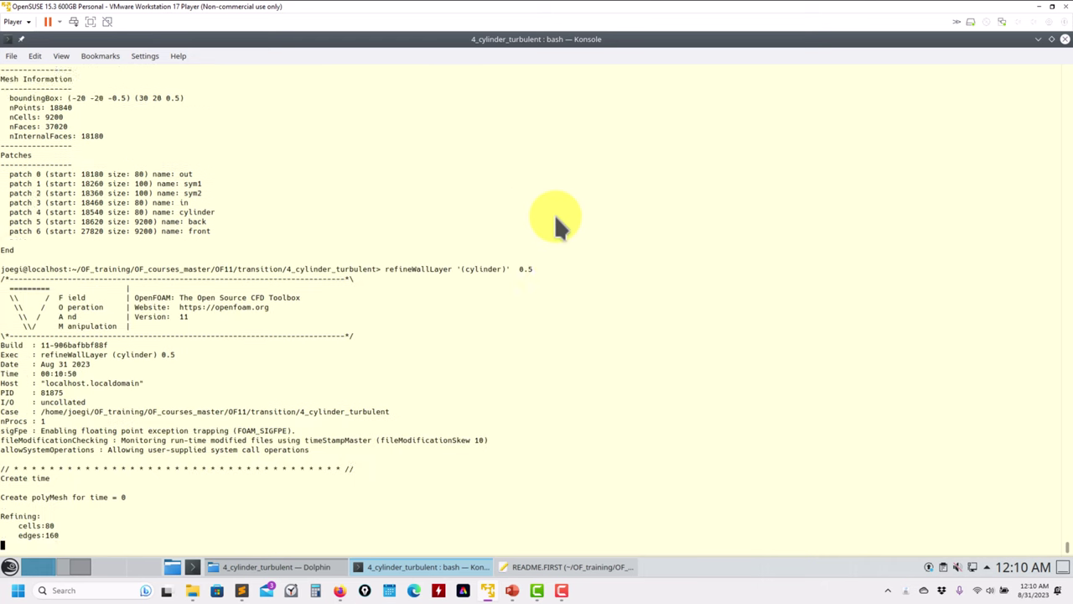
key("Return")
Launch ParaView with paraFoam, dismiss the welcome window, and load the 4_cylinder_turbulent case into the view.
type("para")
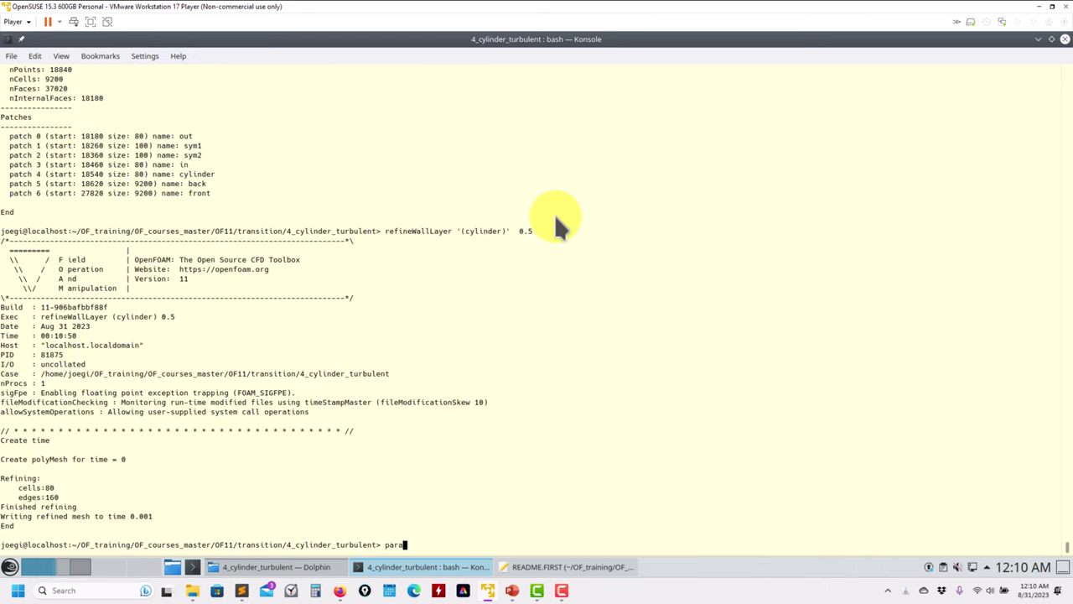
type("Foam")
key("Return")
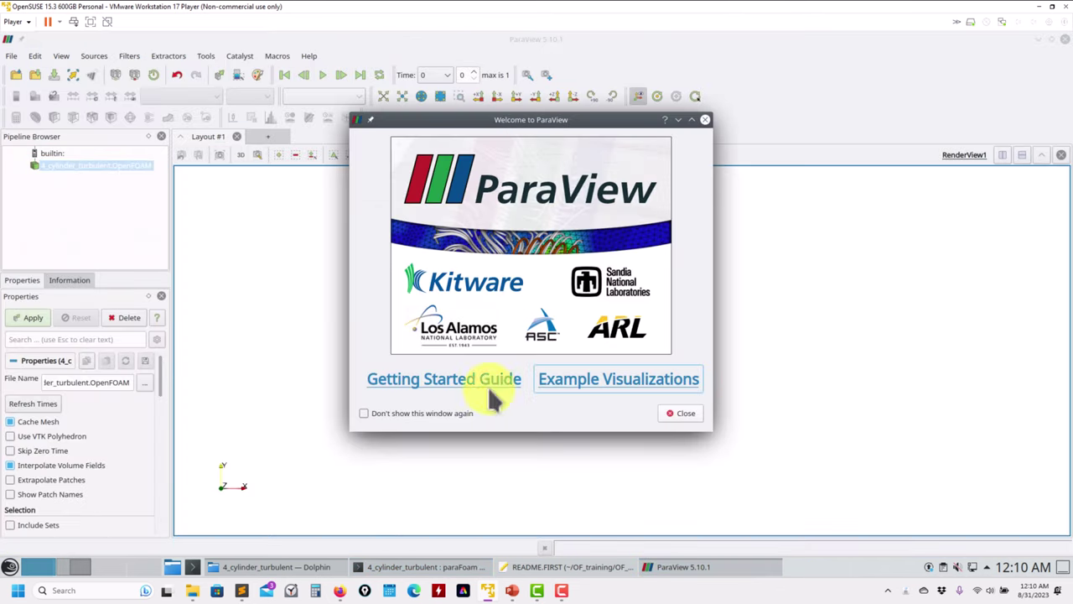
left_click(681, 414)
left_click(32, 319)
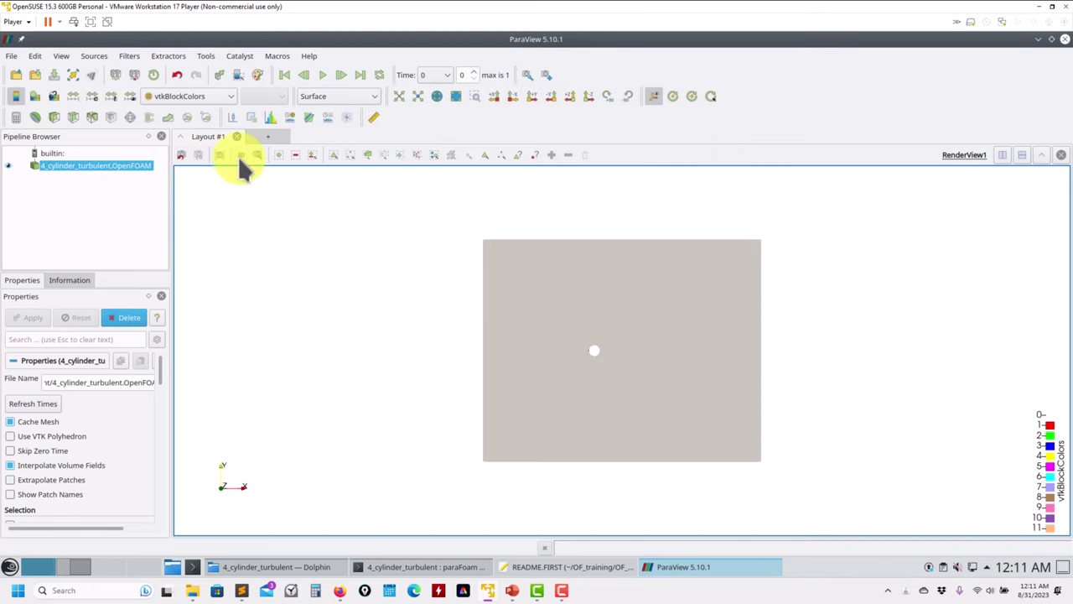
Display the mesh as Surface With Edges and examine it up close around the cylinder.
scroll(531, 466, "up", 8)
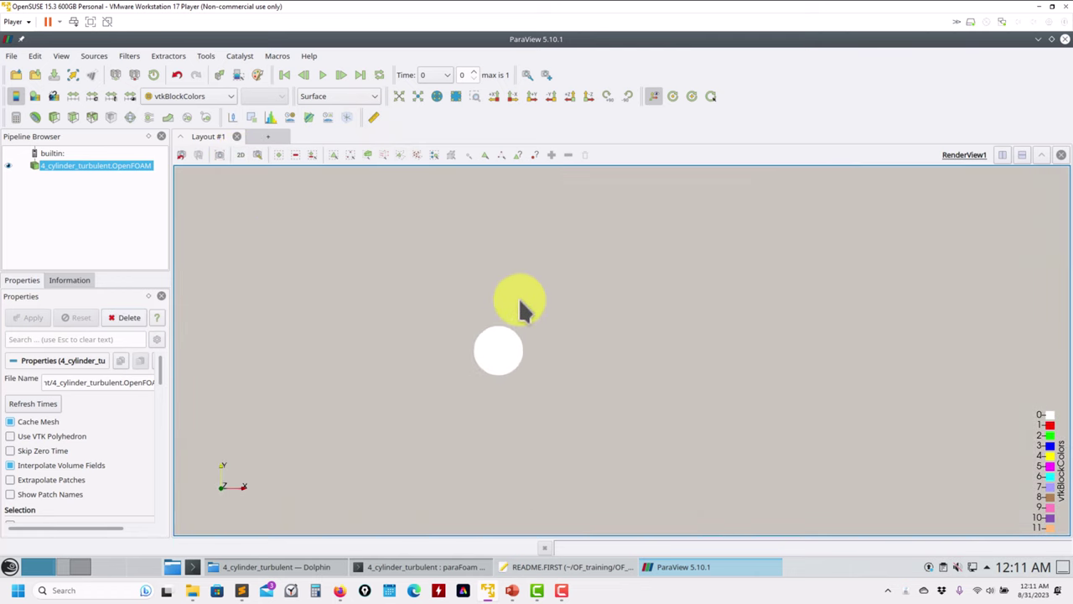
scroll(507, 369, "up", 3)
left_click(371, 96)
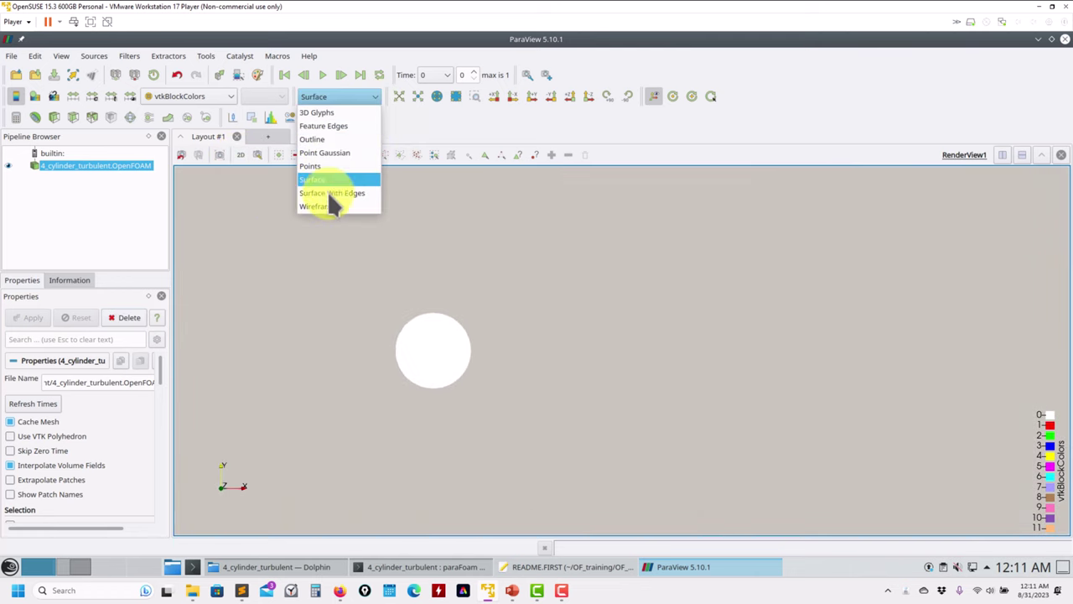
left_click(330, 194)
scroll(504, 392, "up", 5)
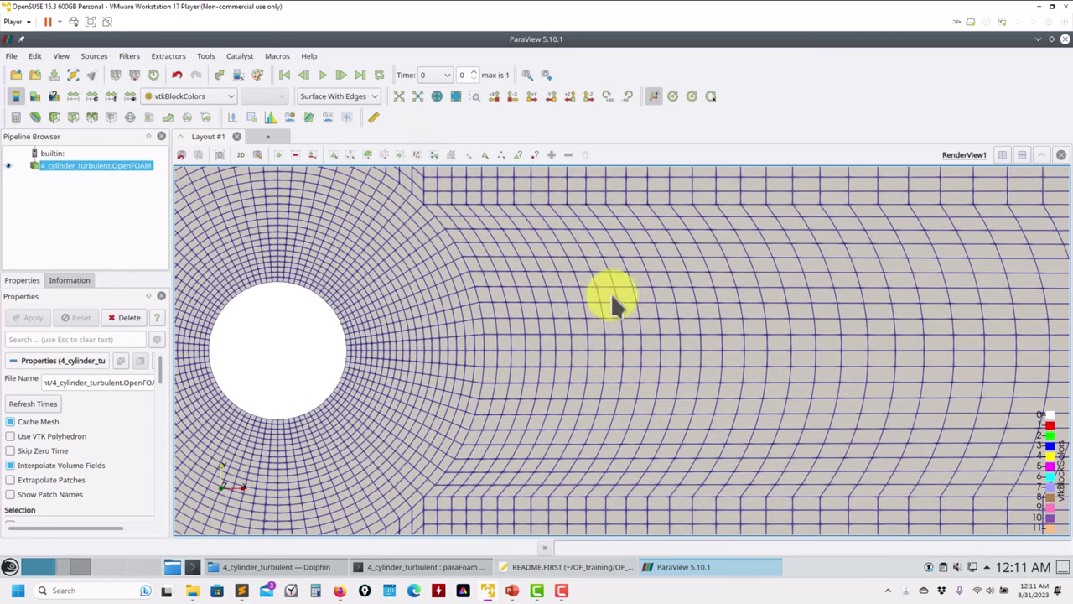
Compare the cells along the cylinder wall between time step 0.001 and the first time step, viewed square to the XY plane.
left_click(357, 75)
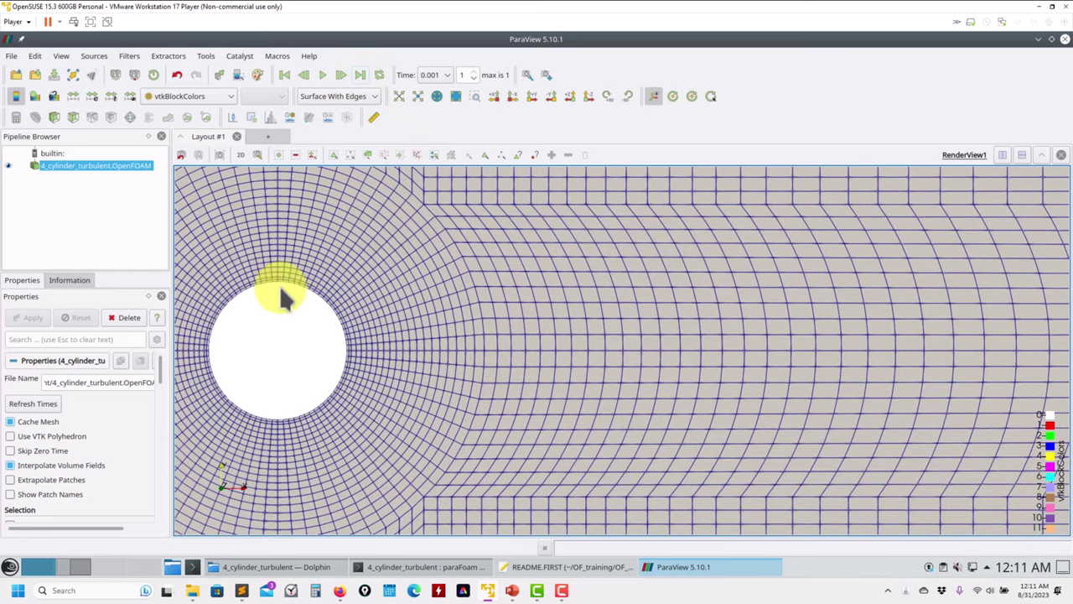
mouse_move(398, 375)
left_mouse_down()
mouse_move(594, 383)
mouse_move(367, 371)
mouse_move(377, 369)
left_mouse_up()
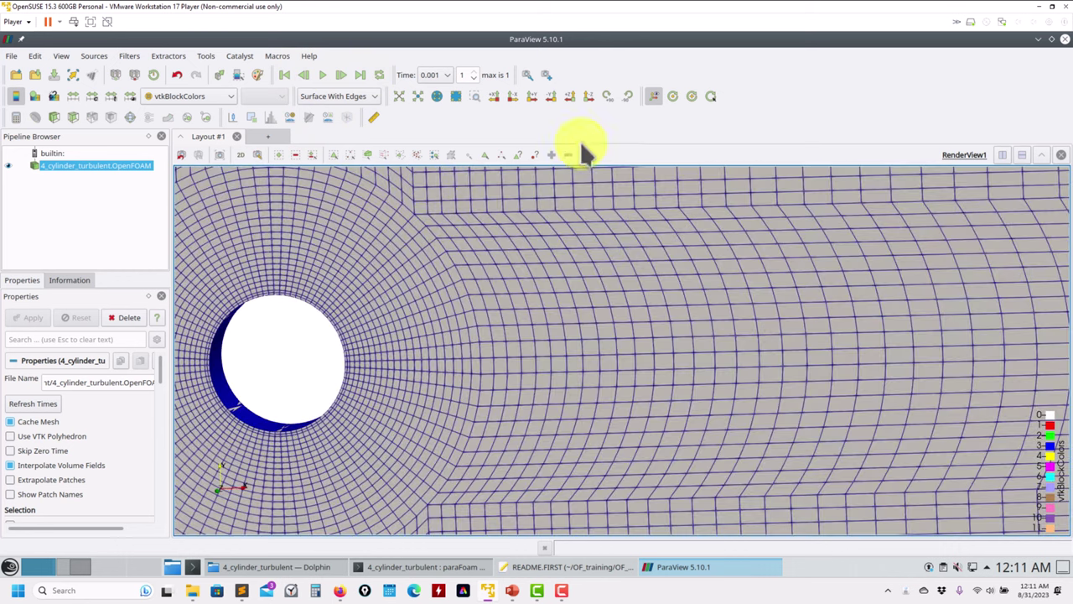
left_click(589, 95)
scroll(519, 338, "up", 10)
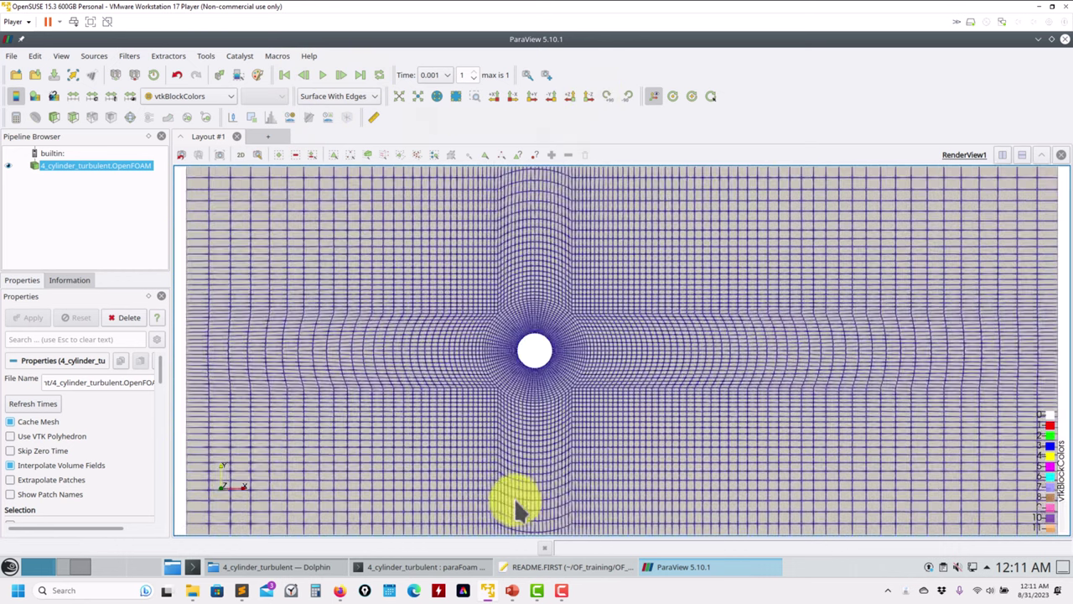
left_click_drag(519, 323, 627, 400)
scroll(651, 307, "up", 6)
scroll(554, 275, "down", 1)
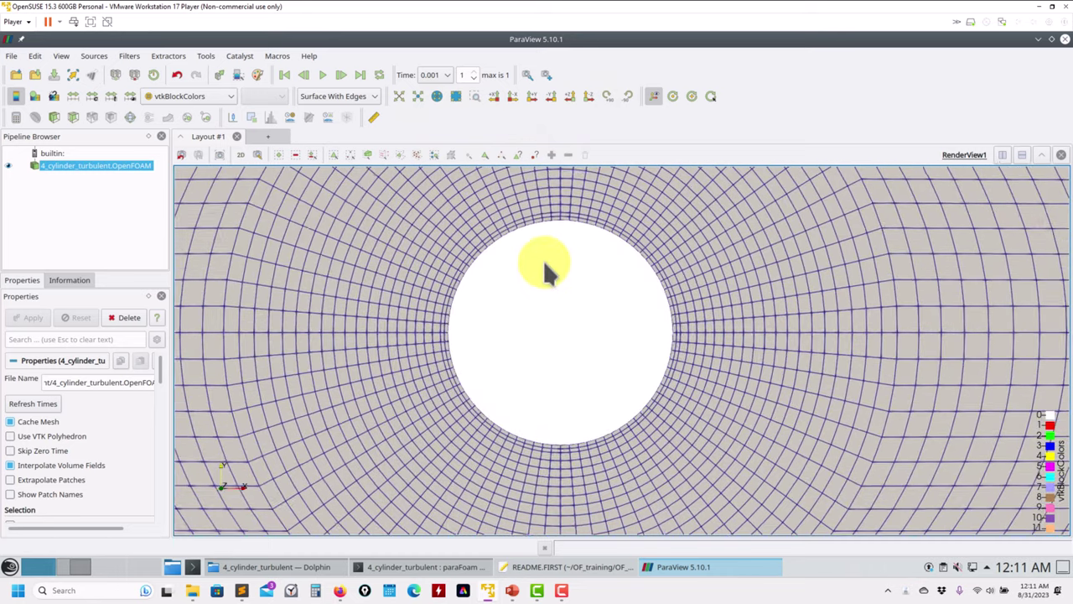
scroll(551, 289, "up", 4)
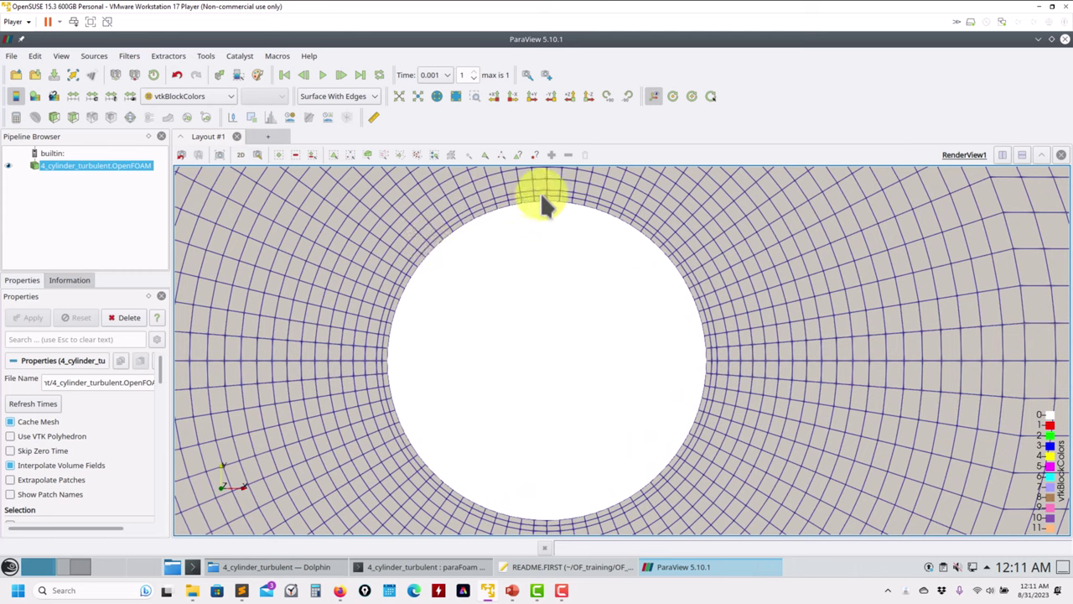
left_click(284, 75)
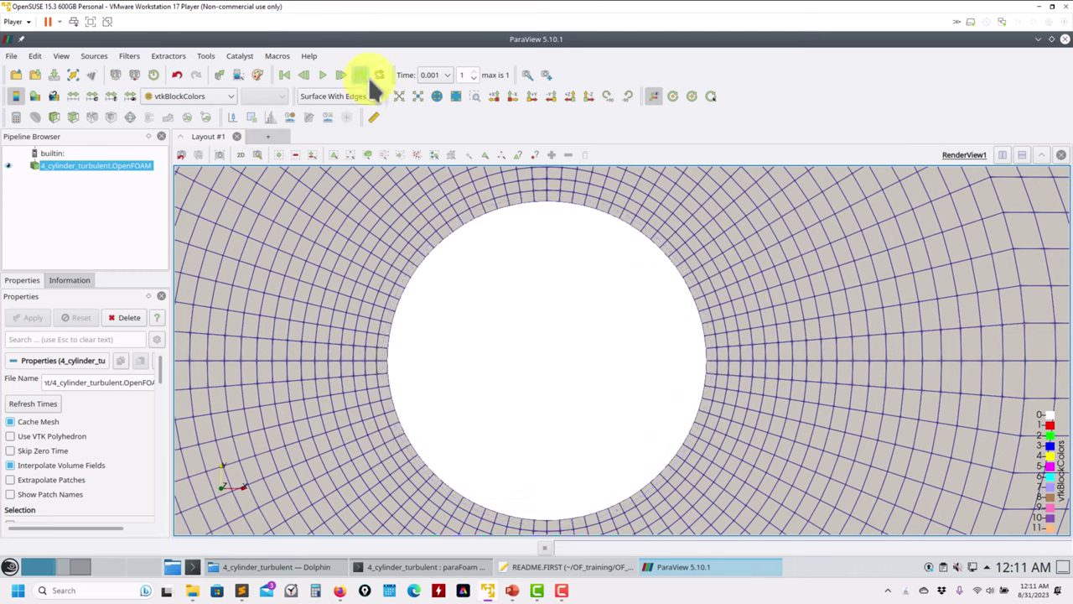
Leave ParaView for the terminal and clean the cylinder case with foamCleanTutorials.
left_click(1038, 39)
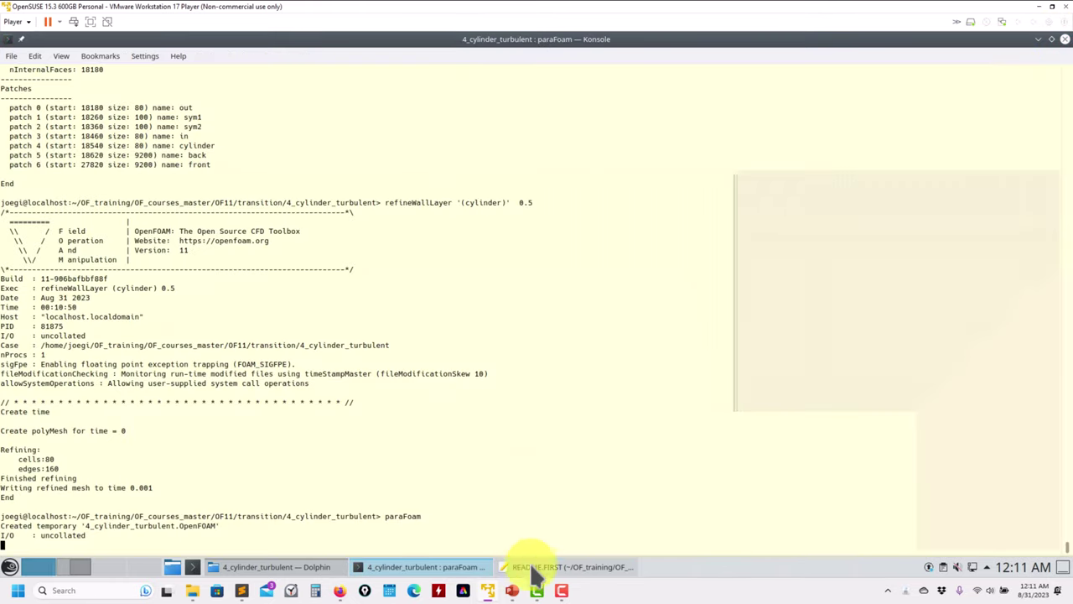
left_click(546, 569)
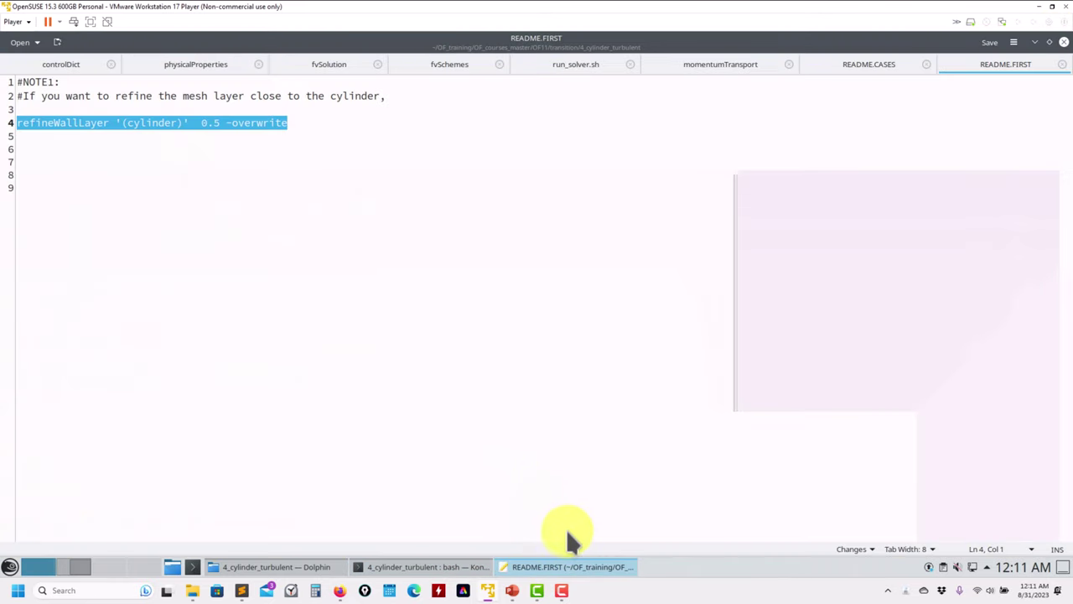
left_click(567, 568)
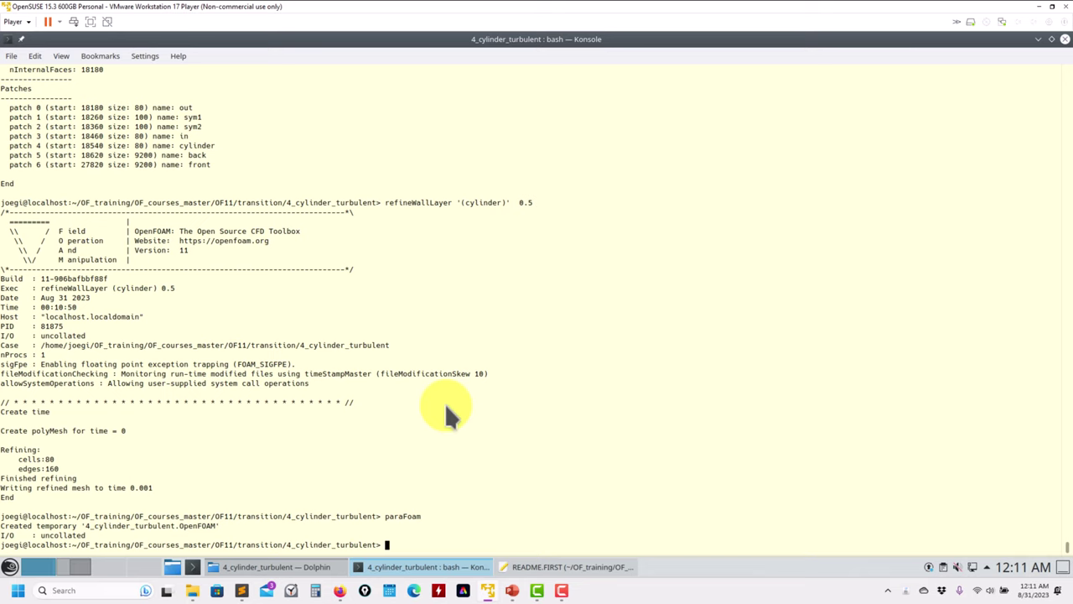
type("foamCleanT")
key("Tab")
key("Return")
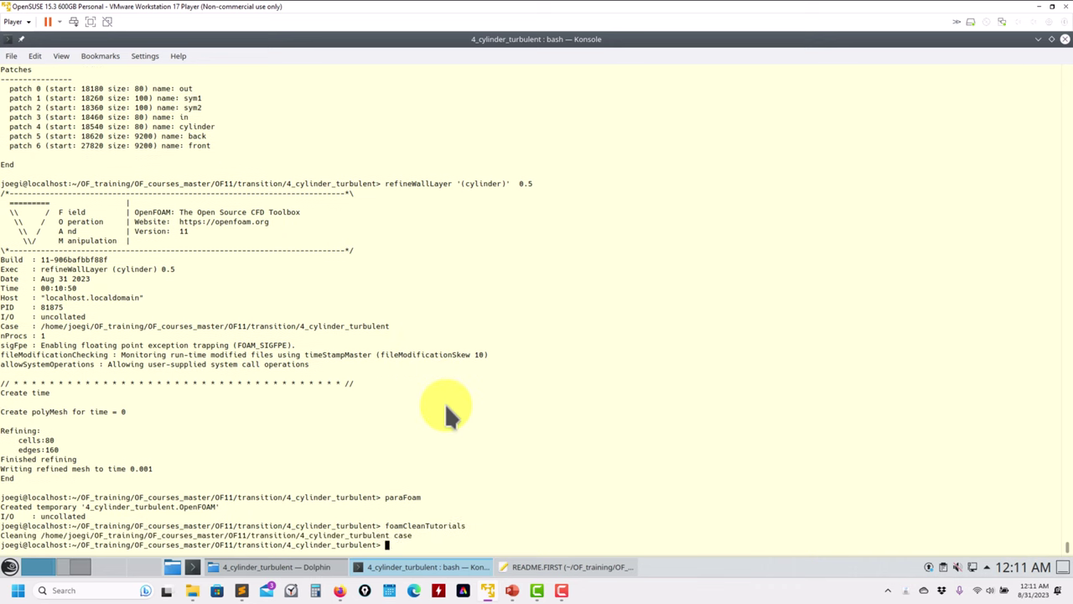
List the cleaned case directory with ls and run the simulation script with sh run_solver.sh.
type("ls")
key("Return")
type("sh run_solver.sh")
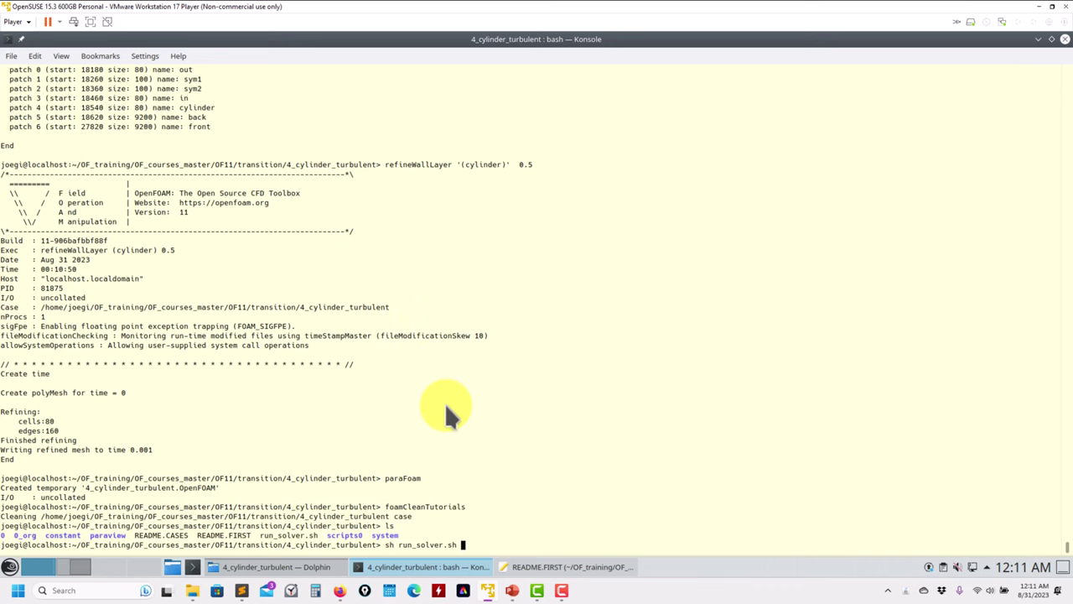
key("Return")
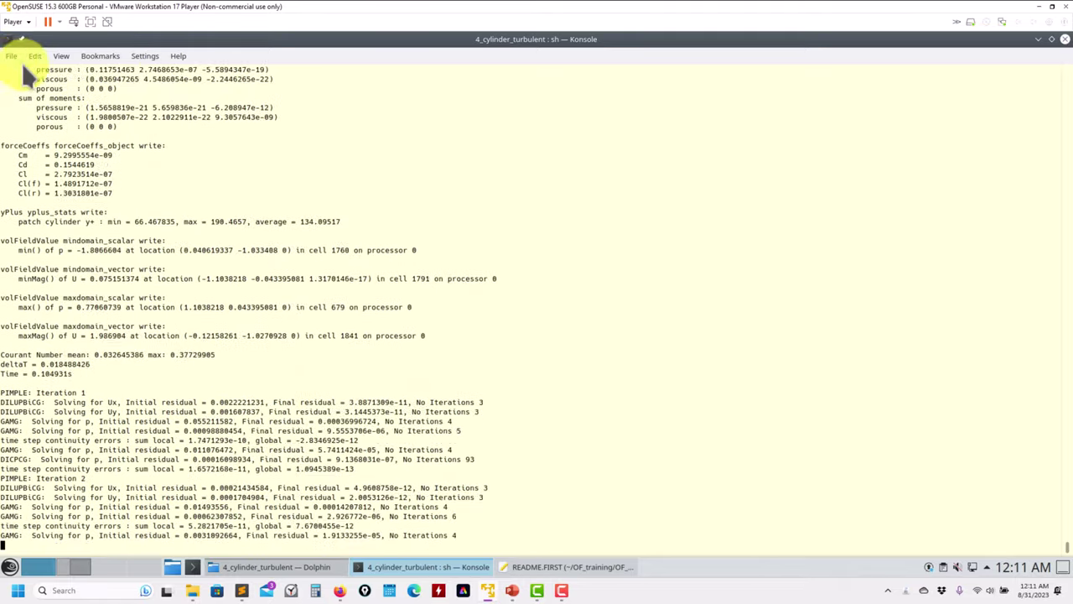
Open a second terminal session in the case directory and list its files with l.
left_click(12, 55)
left_click(34, 86)
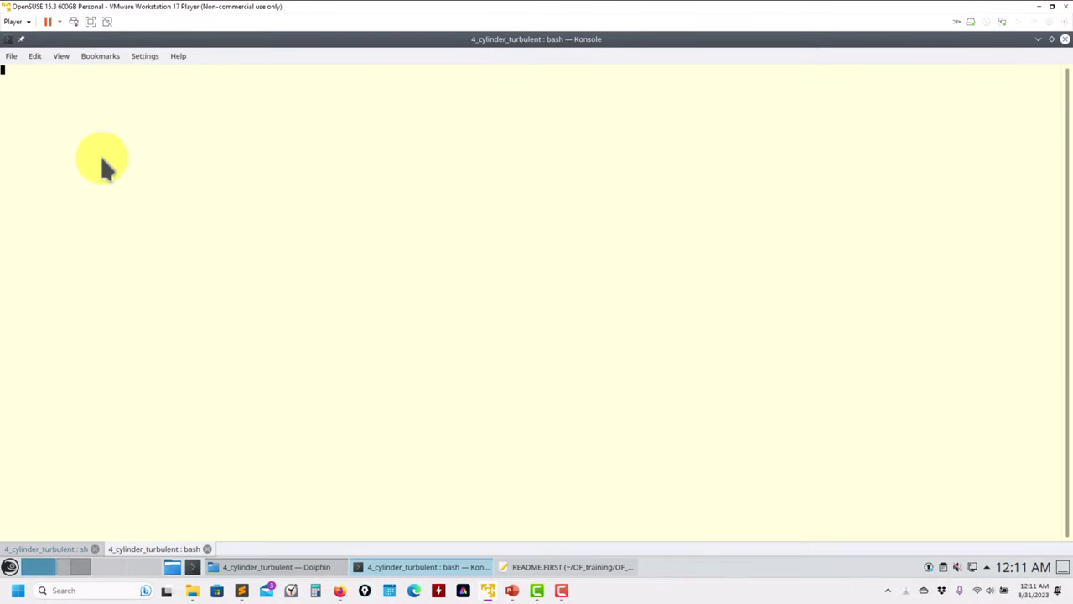
type("l")
key("Return")
Plot the force coefficients by running gnuplot scripts0/plot_coeffs, and move the plot window toward the middle of the terminal.
type("s")
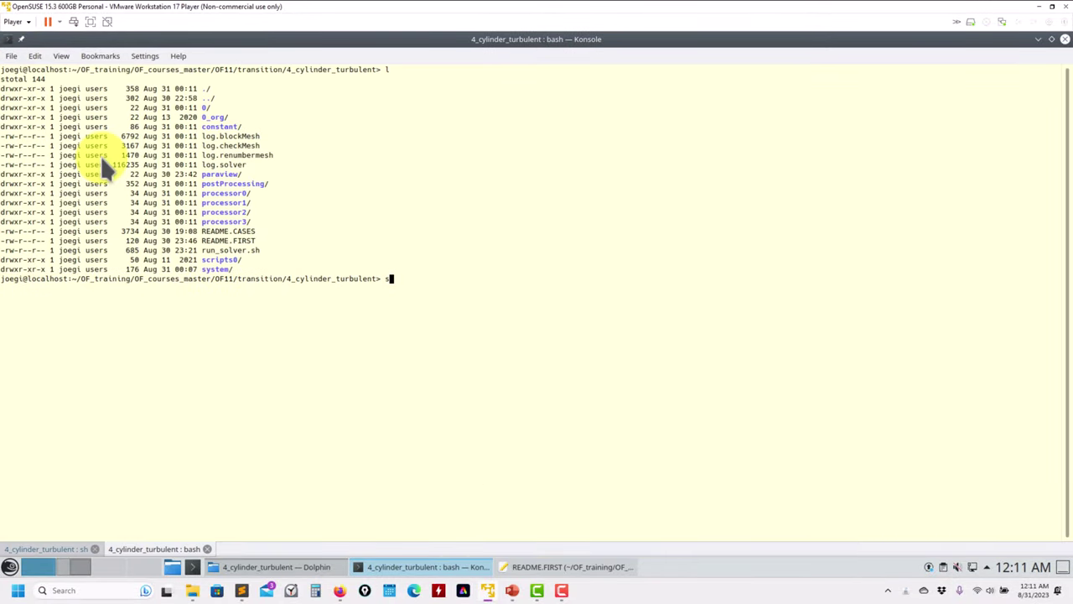
type("gnu")
key("BackSpace")
key("BackSpace")
key("BackSpace")
key("BackSpace")
type("gnuplot sc")
key("Tab")
type("plot_coeffs")
key("Return")
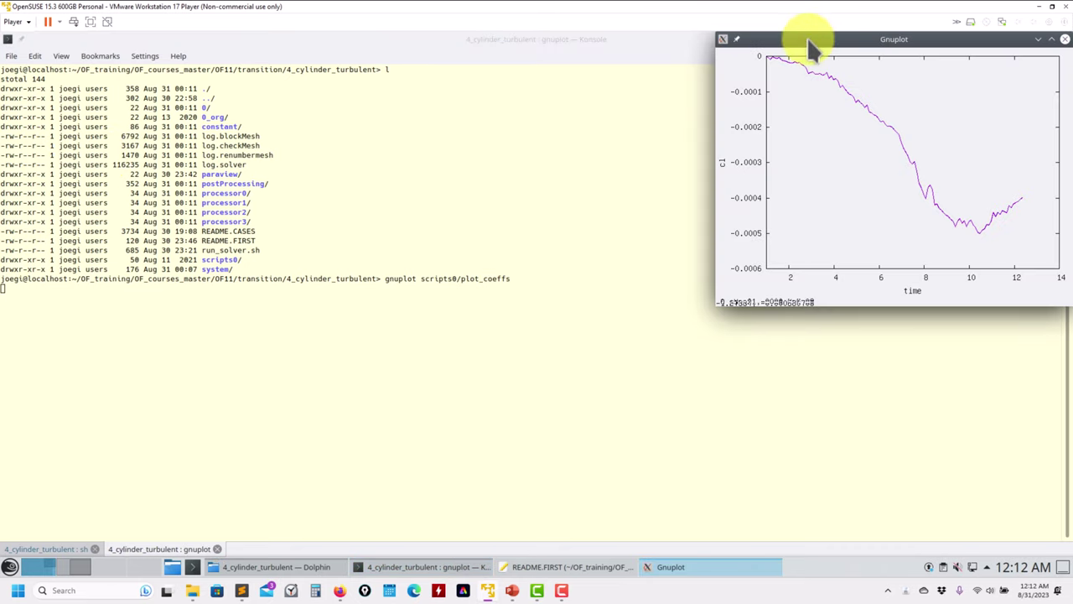
left_click_drag(806, 37, 619, 79)
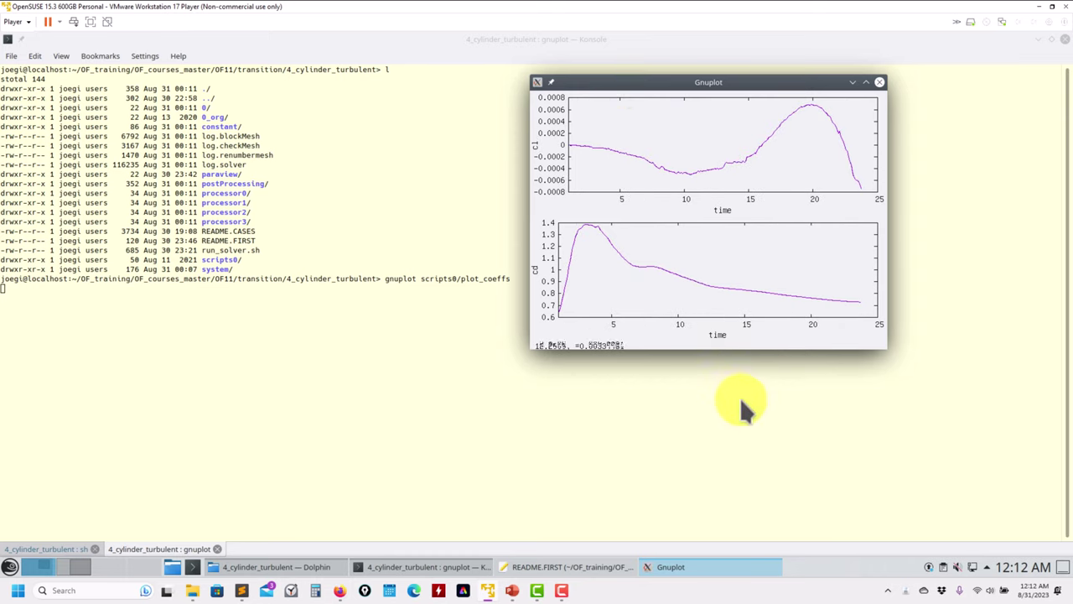
Review the meshing and solver commands in run_solver.sh in the text editor, then return to the coefficient plots.
left_click(544, 574)
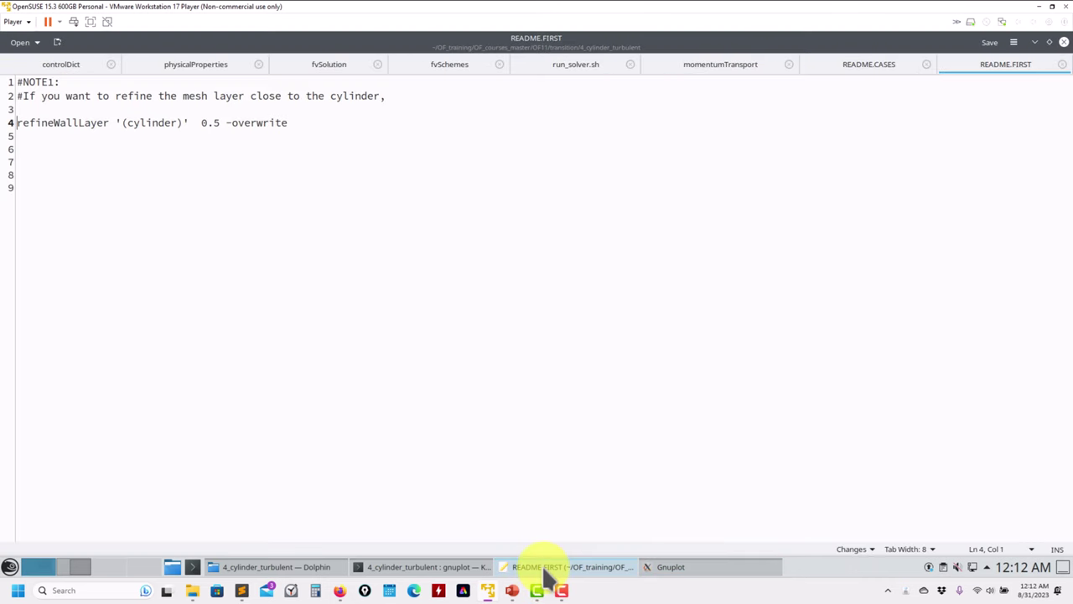
left_click(563, 67)
left_click(34, 216)
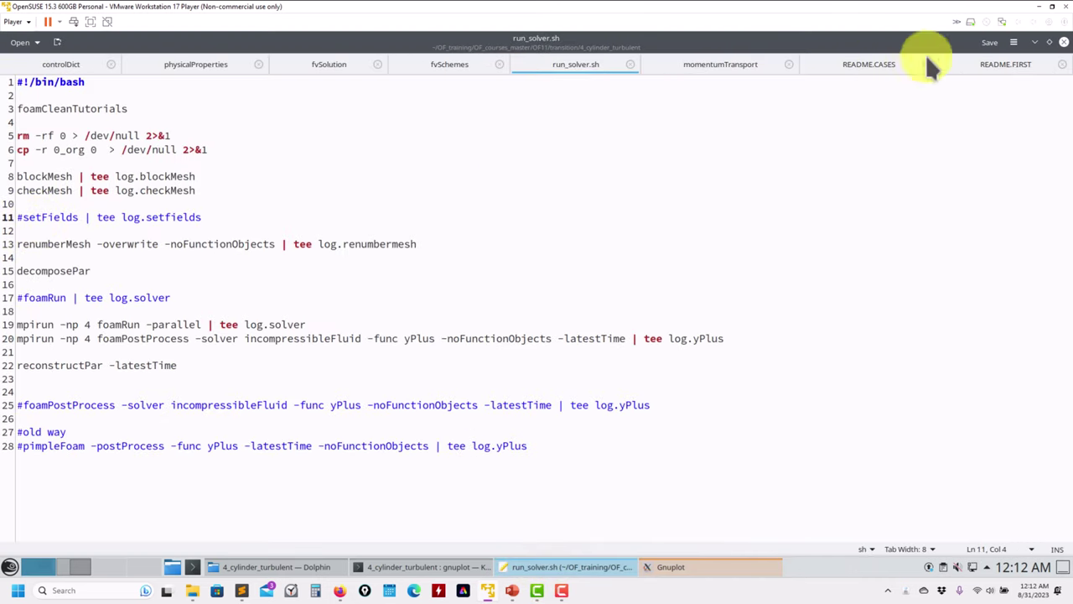
left_click(1033, 44)
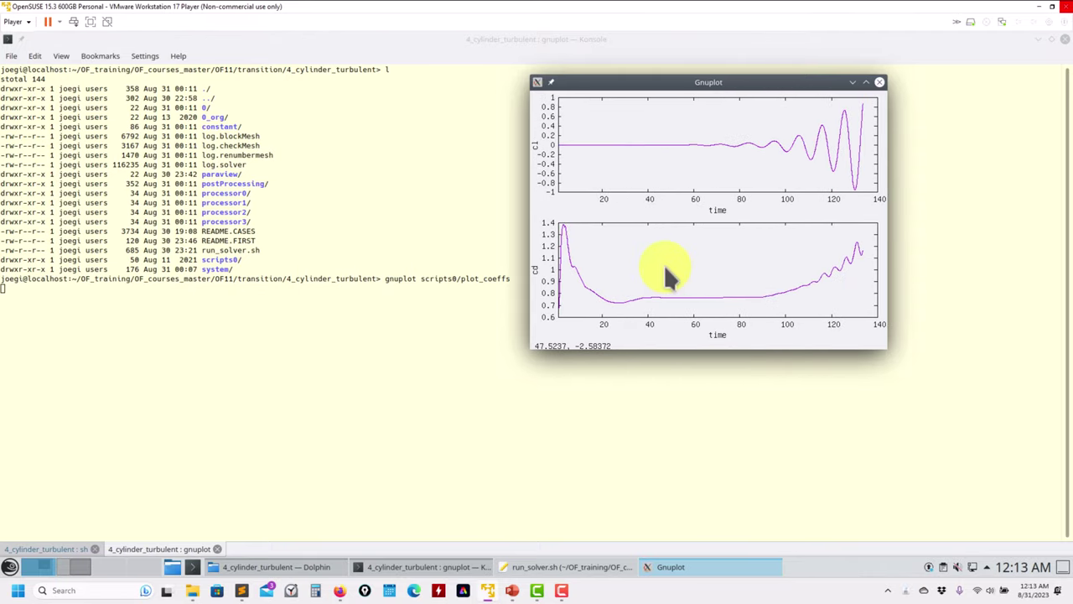
Examine the solver output for the cylinder y+ statistics and bounding of k, repositioning the plot window to read the log and the coefficient curves.
left_click(84, 549)
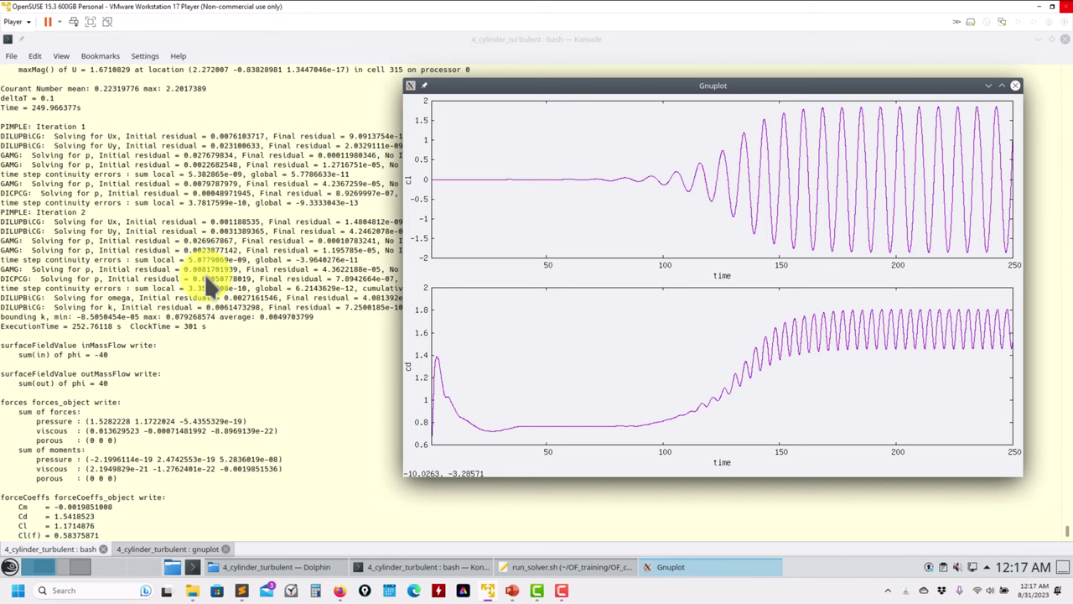
scroll(100, 358, "up", 4)
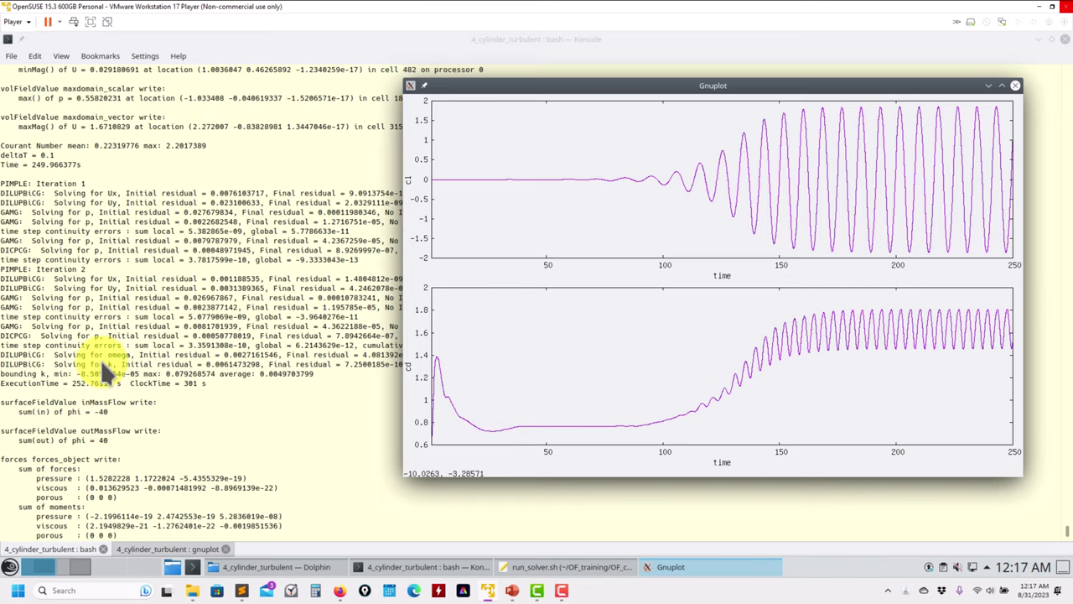
scroll(100, 356, "up", 3)
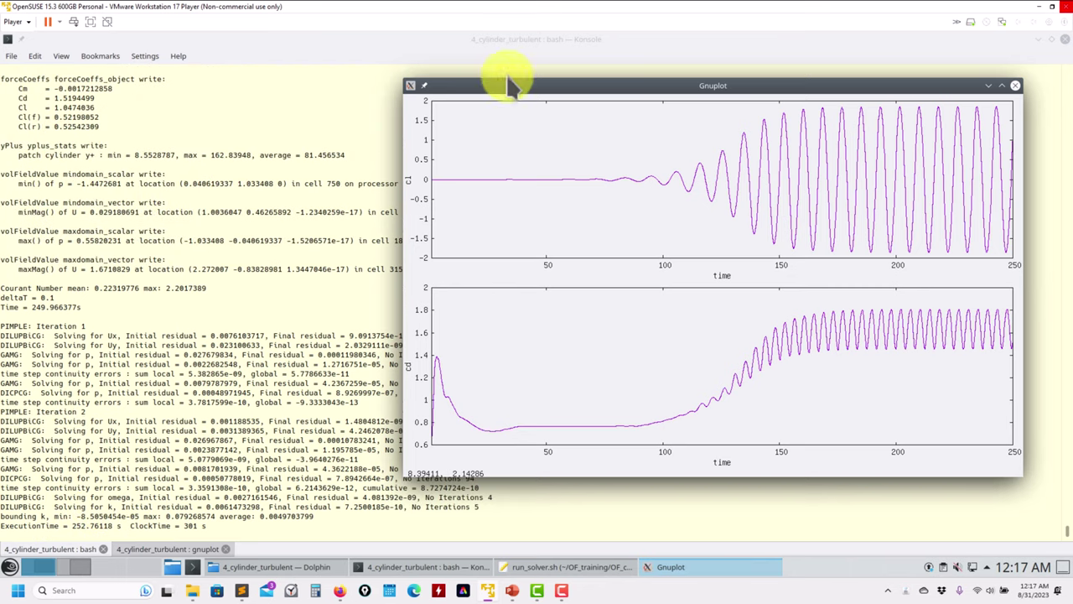
left_click_drag(518, 86, 582, 254)
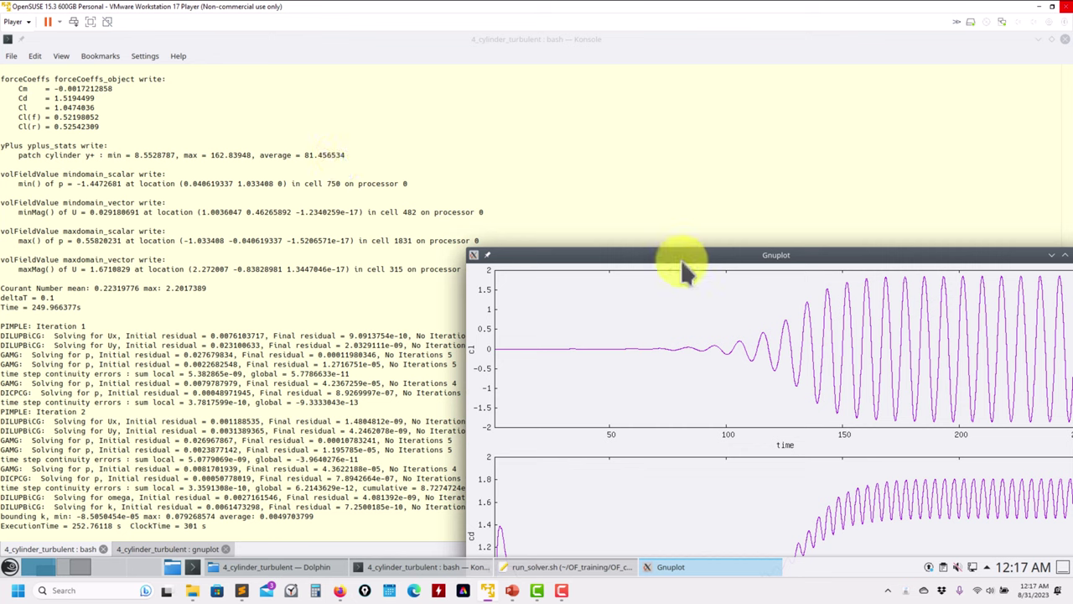
left_click_drag(692, 251, 515, 32)
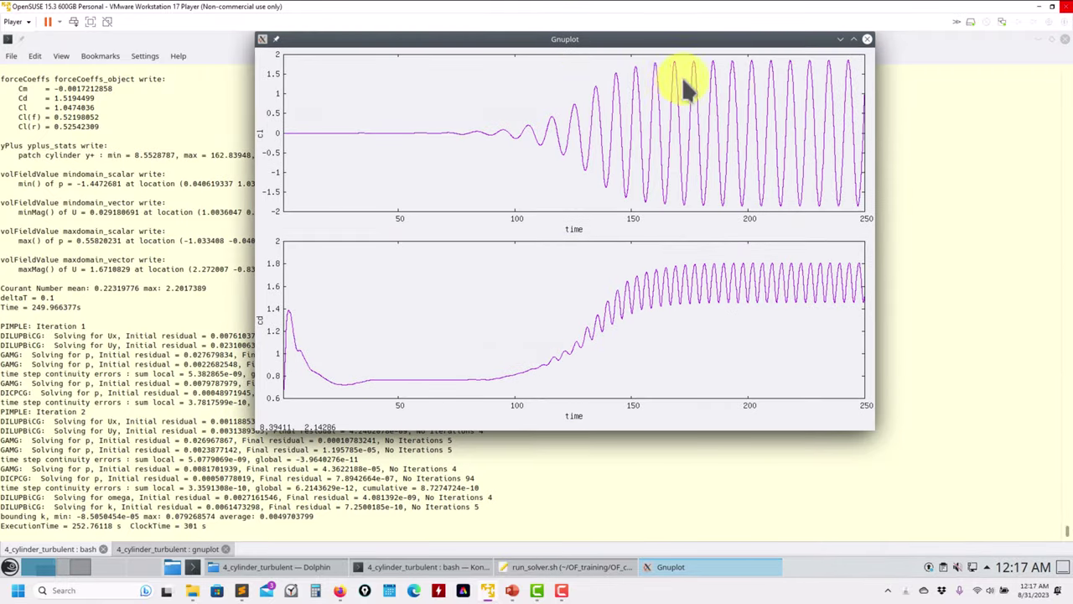
left_click_drag(683, 80, 579, 69)
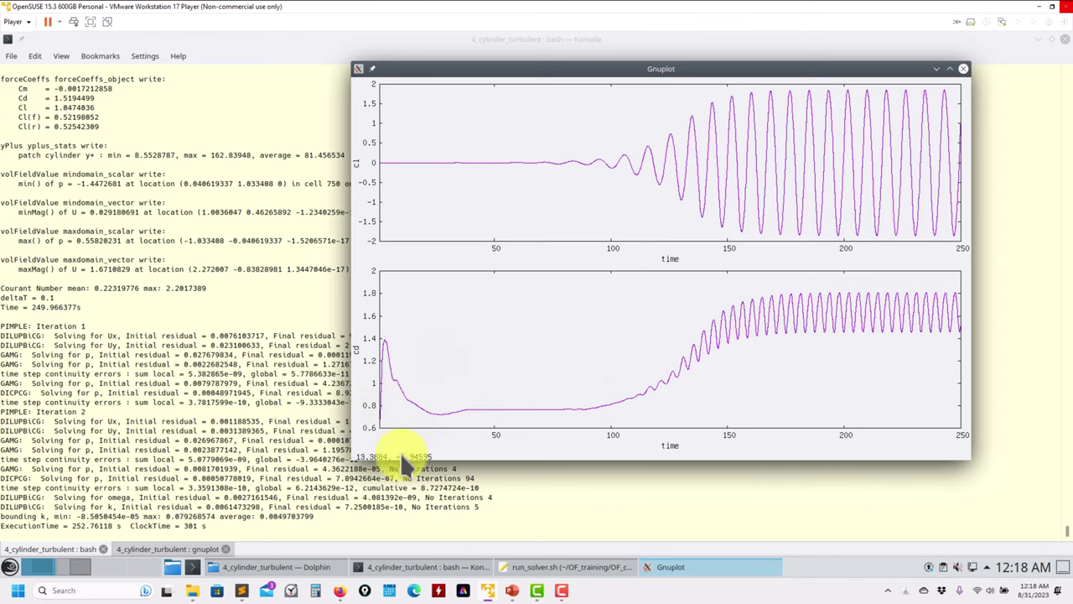
Review the run_solver.sh script again and examine the time control and write settings in controlDict.
left_click(536, 567)
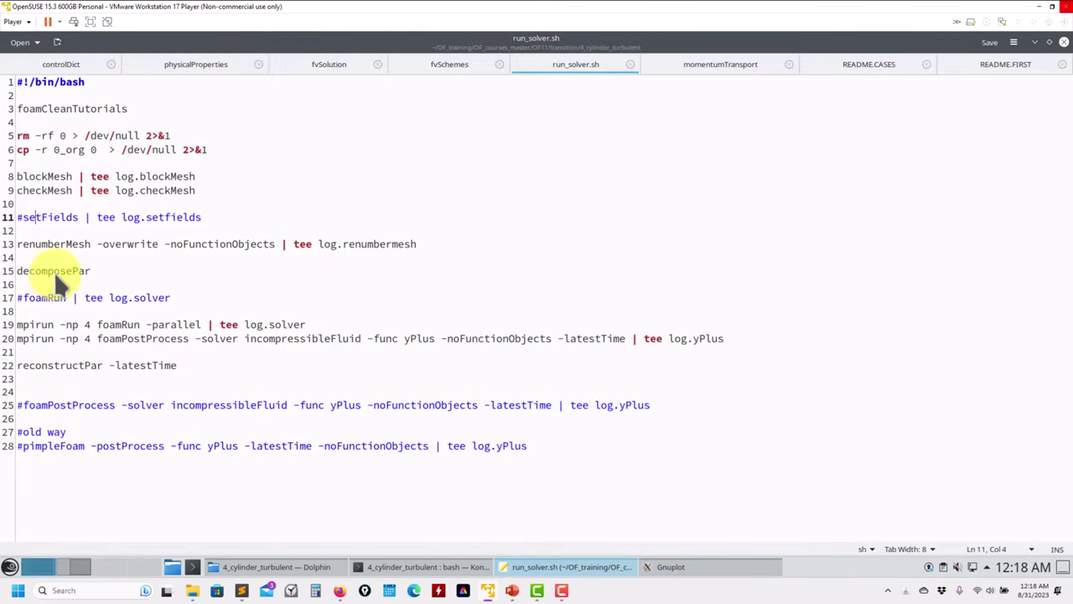
left_click(1034, 42)
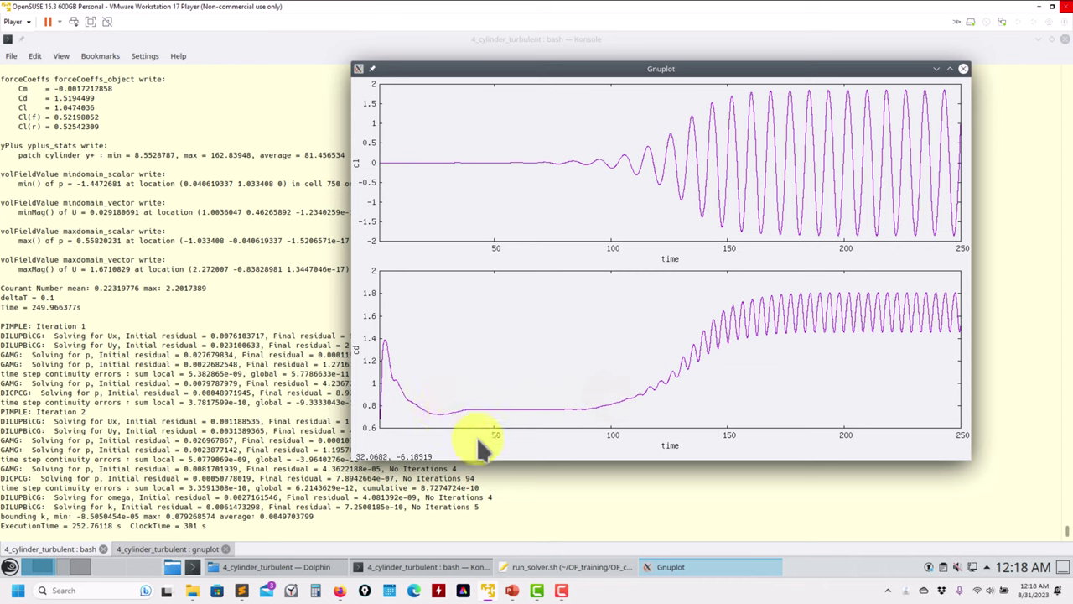
mouse_move(586, 575)
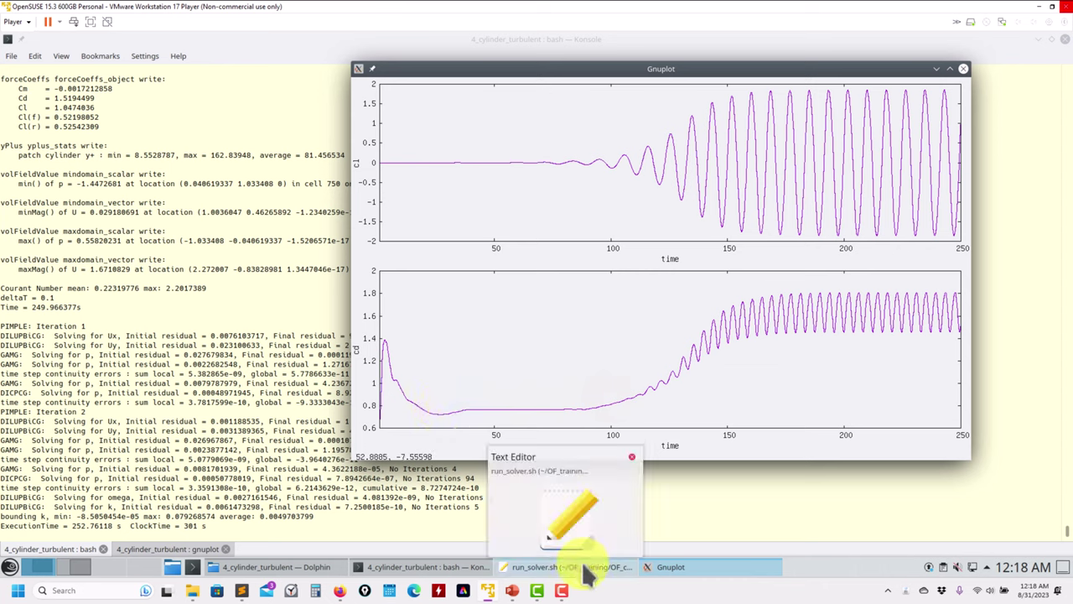
left_click(587, 574)
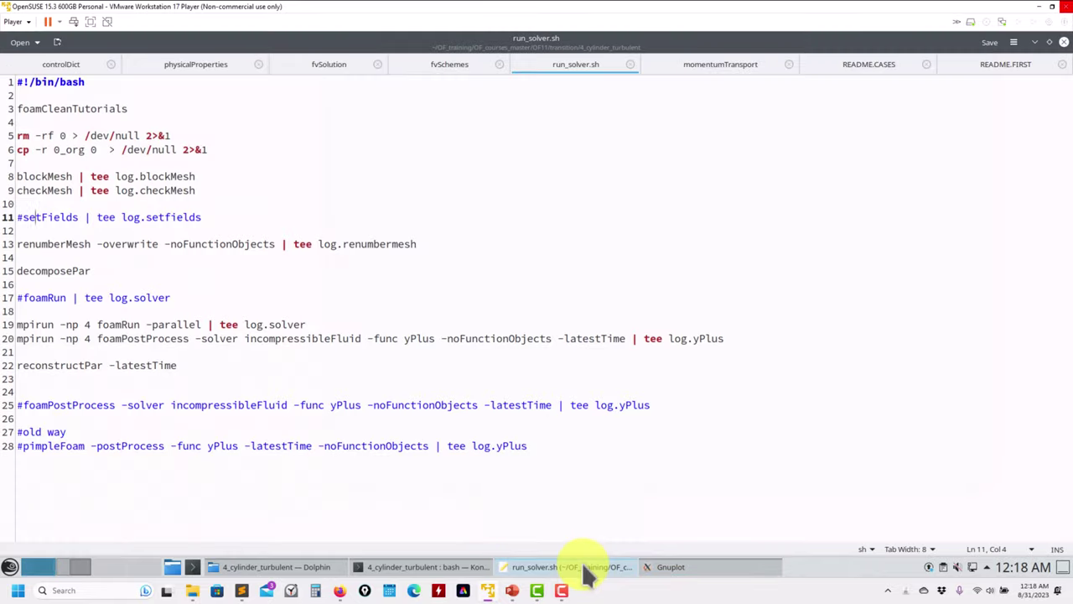
left_click(57, 64)
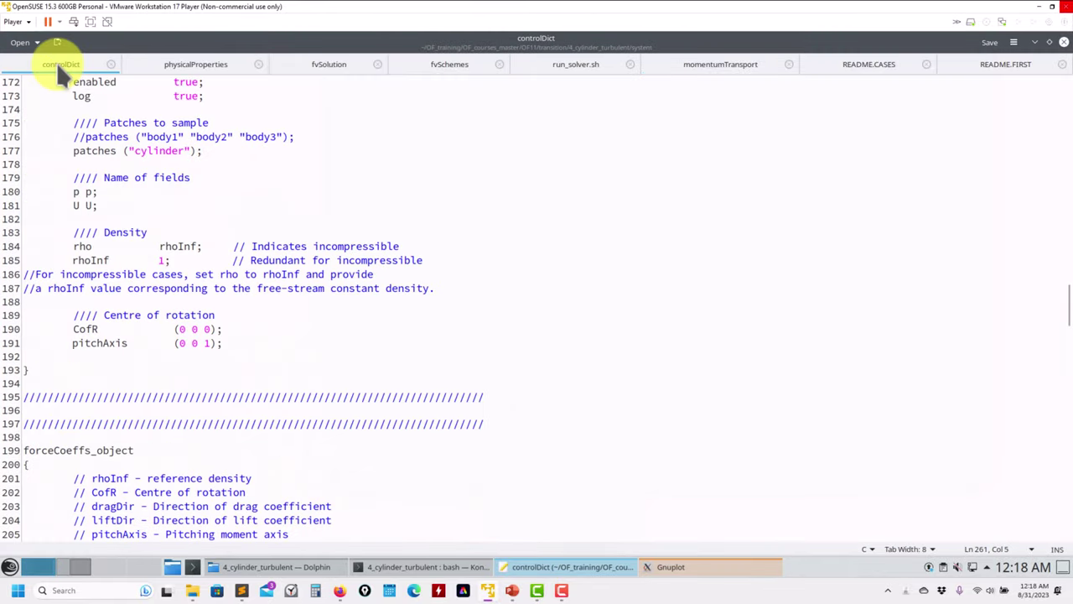
scroll(212, 283, "up", 20)
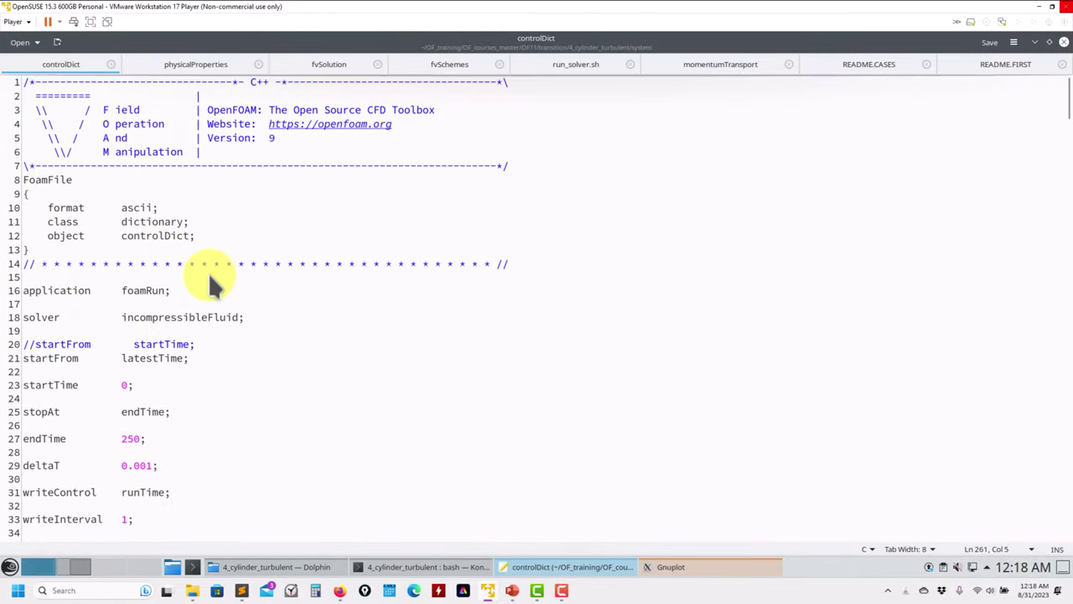
scroll(219, 322, "down", 5)
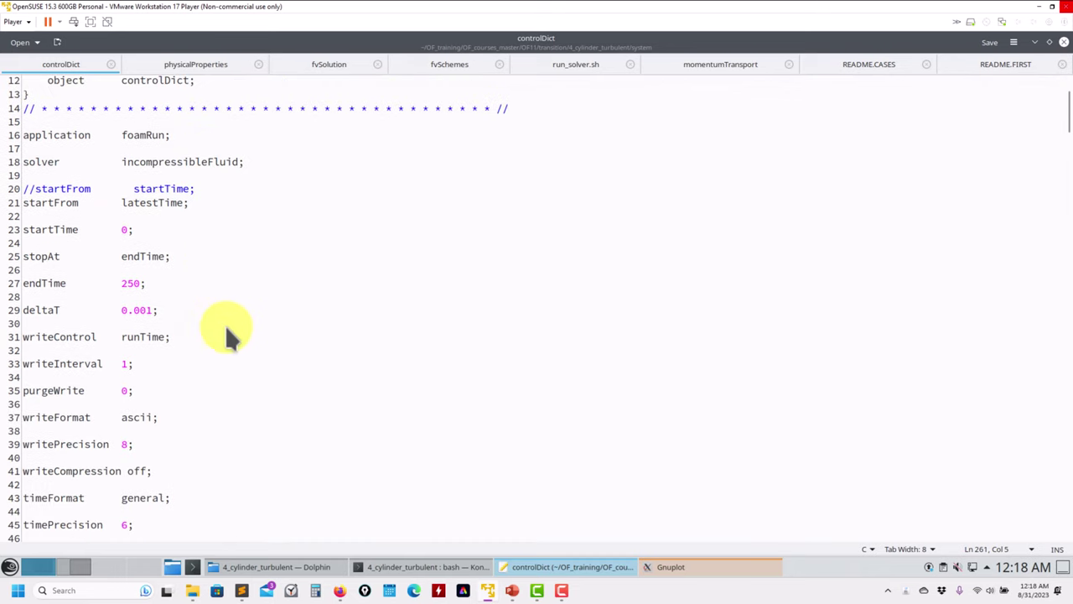
Compare the maxCo and maxDeltaT limits in controlDict with the maximum Courant number and deltaT reported in the solver log.
scroll(234, 340, "down", 2)
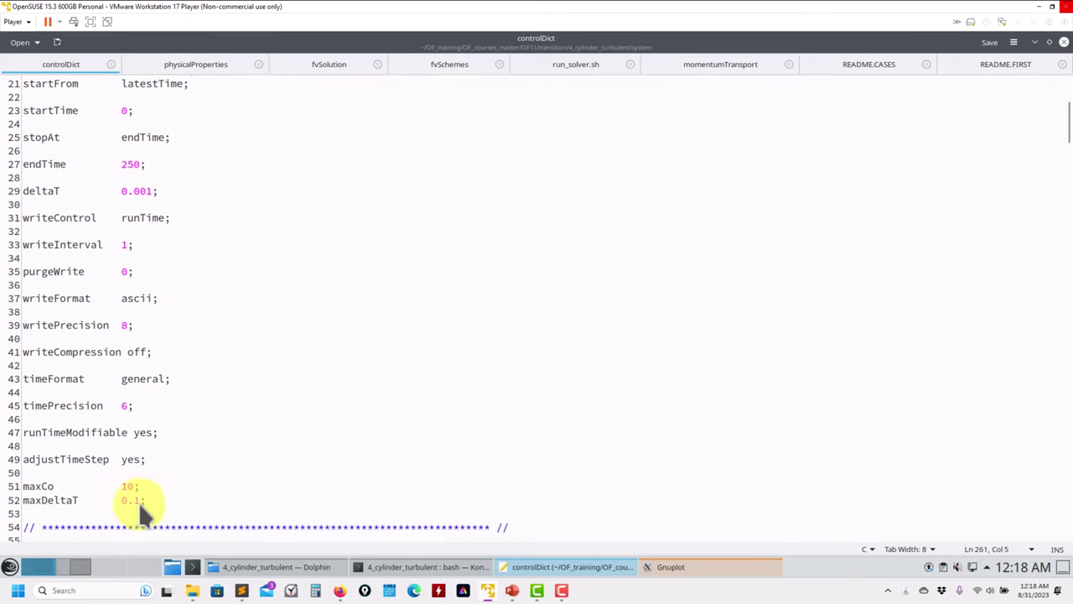
left_click_drag(144, 486, 109, 498)
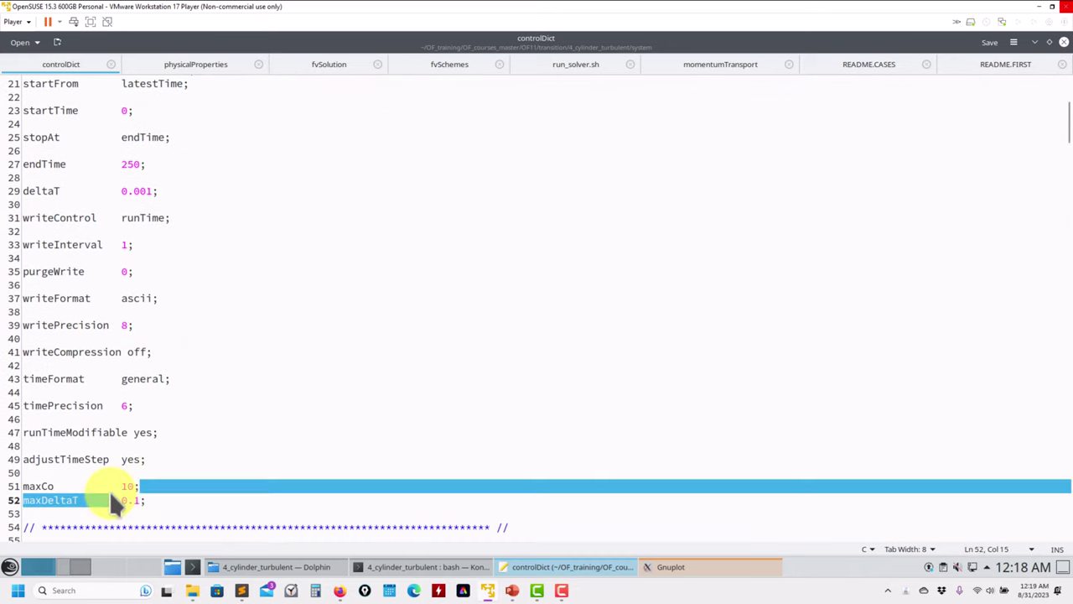
left_click(455, 563)
scroll(171, 410, "up", 6)
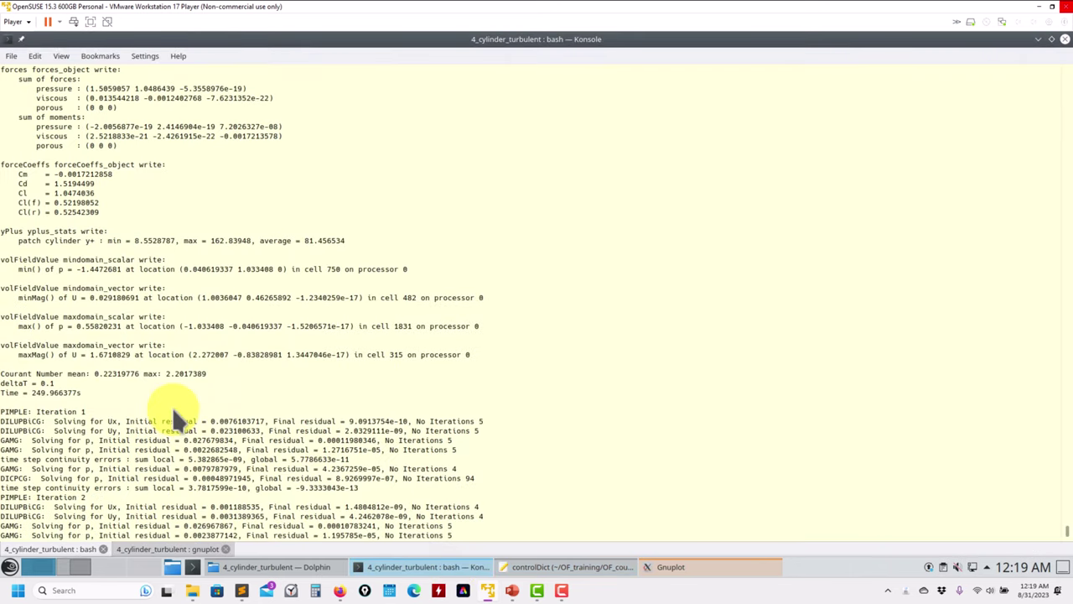
left_click_drag(64, 415, 61, 419)
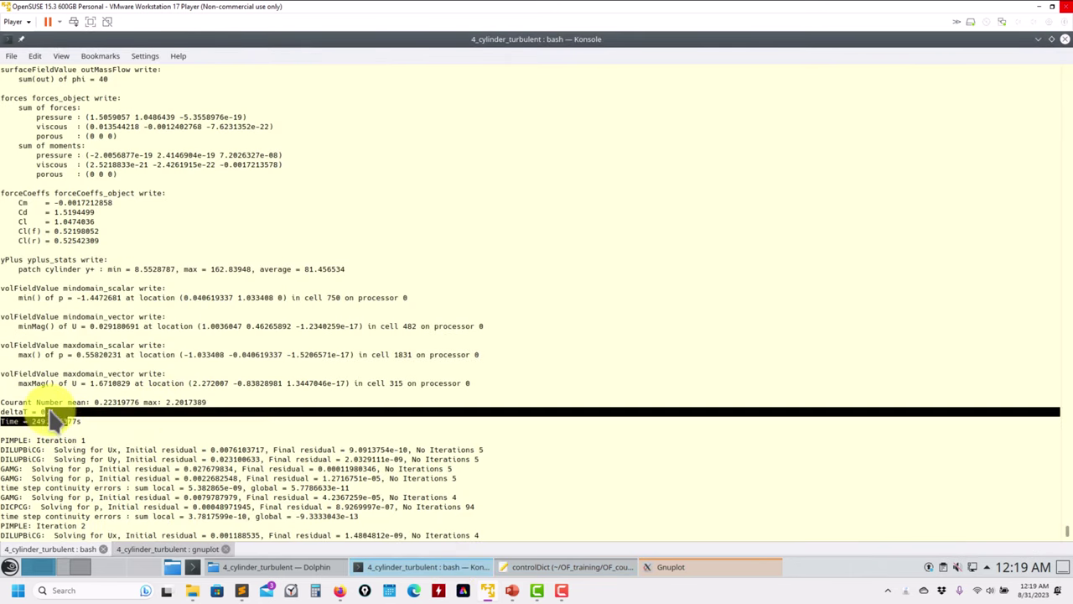
left_click(57, 408)
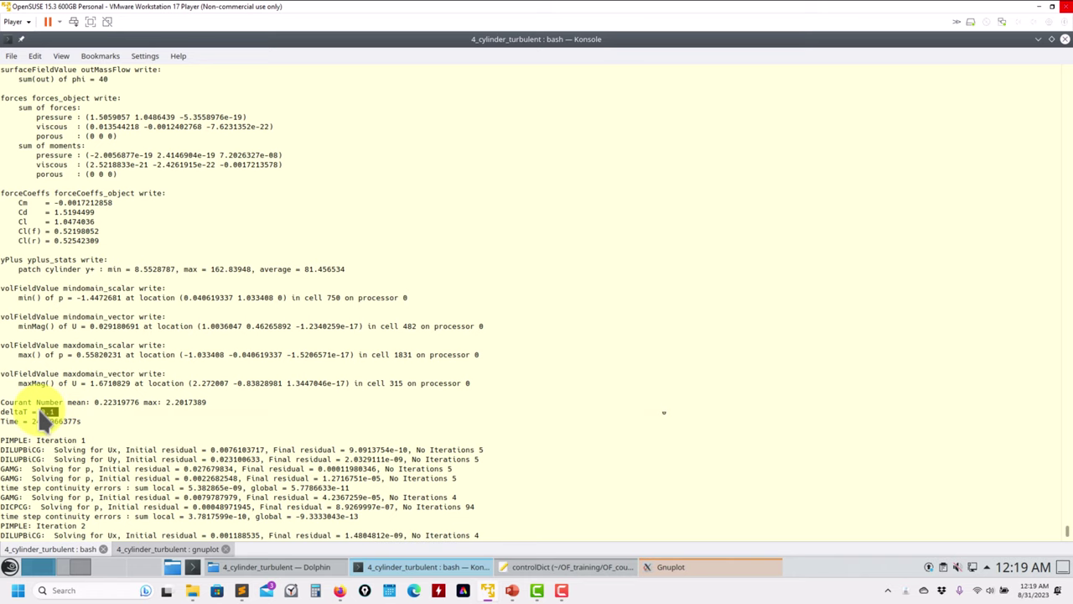
left_click_drag(210, 402, 169, 401)
Return to controlDict in the text editor and set maxDeltaT to 10.1 and maxCo to 100.
left_click(578, 569)
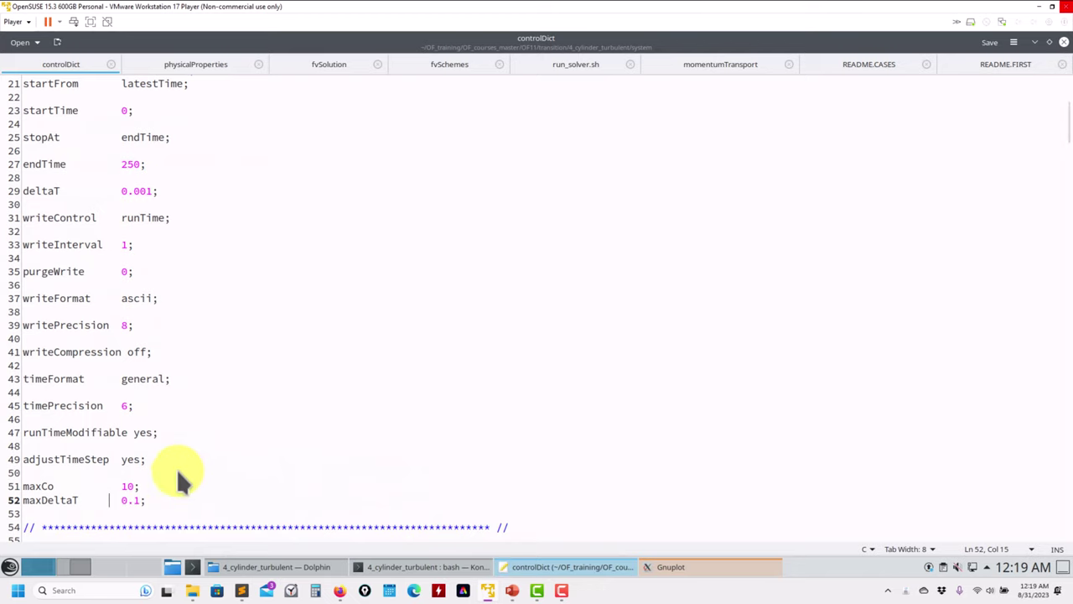
left_click(122, 500)
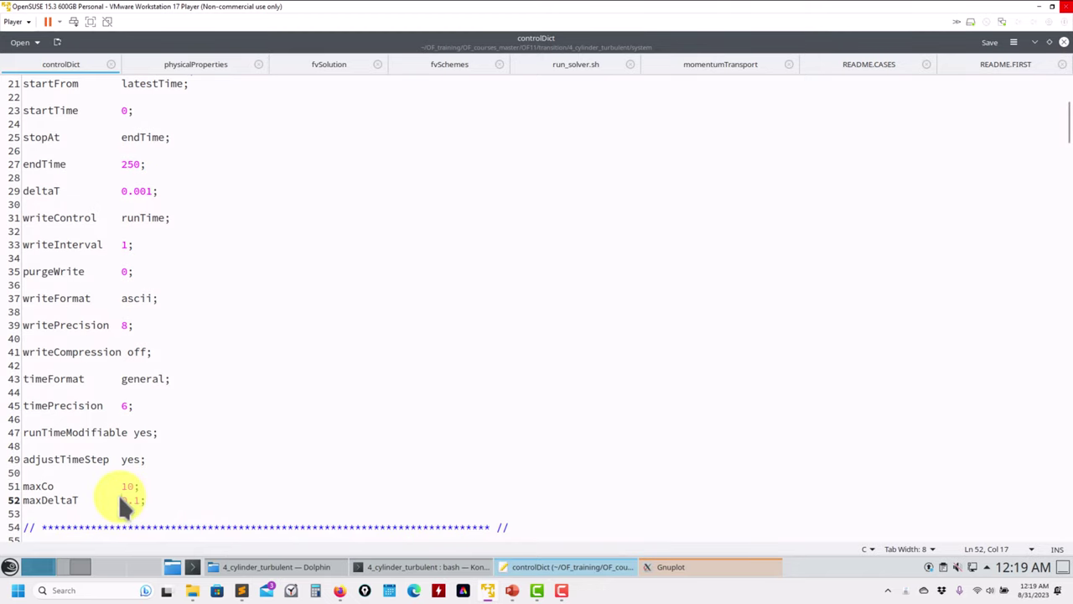
type("1")
key("Up")
type("0")
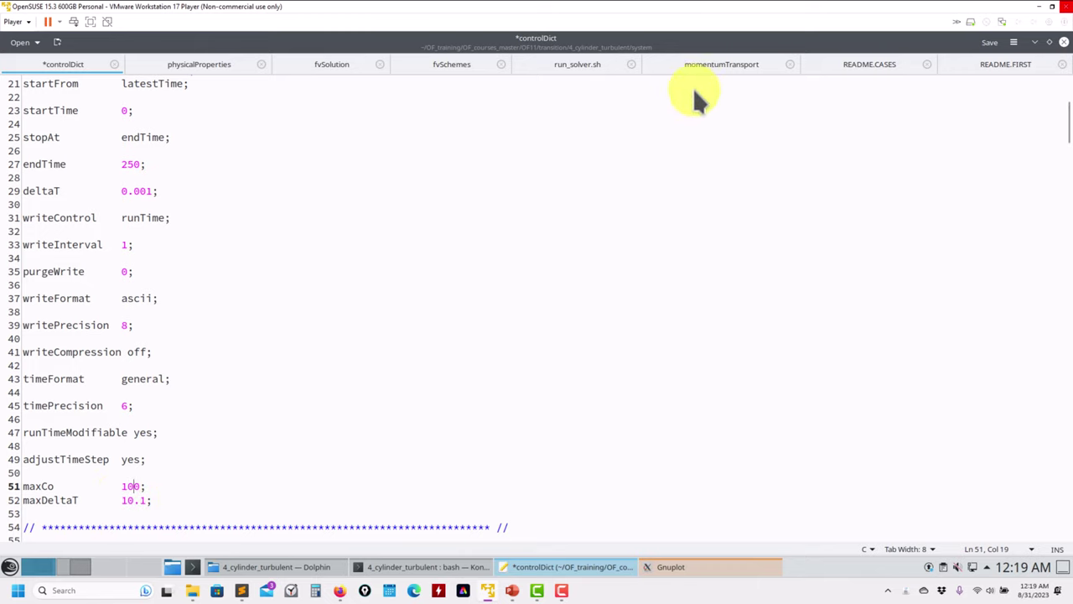
Review the linear solver, PIMPLE corrector and relaxation factor settings in fvSolution.
left_click(323, 66)
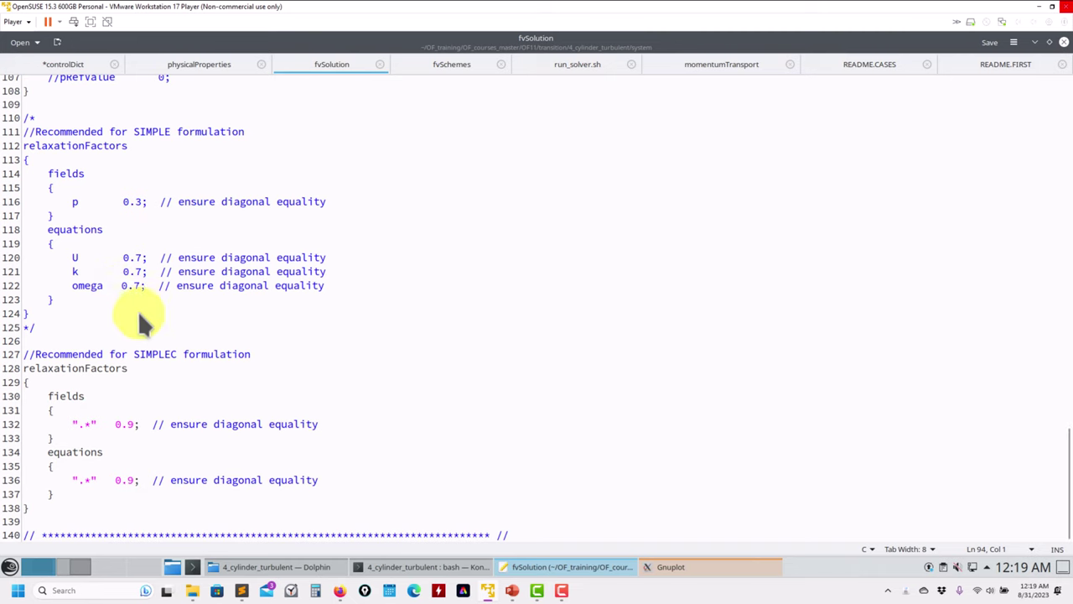
scroll(180, 344, "up", 20)
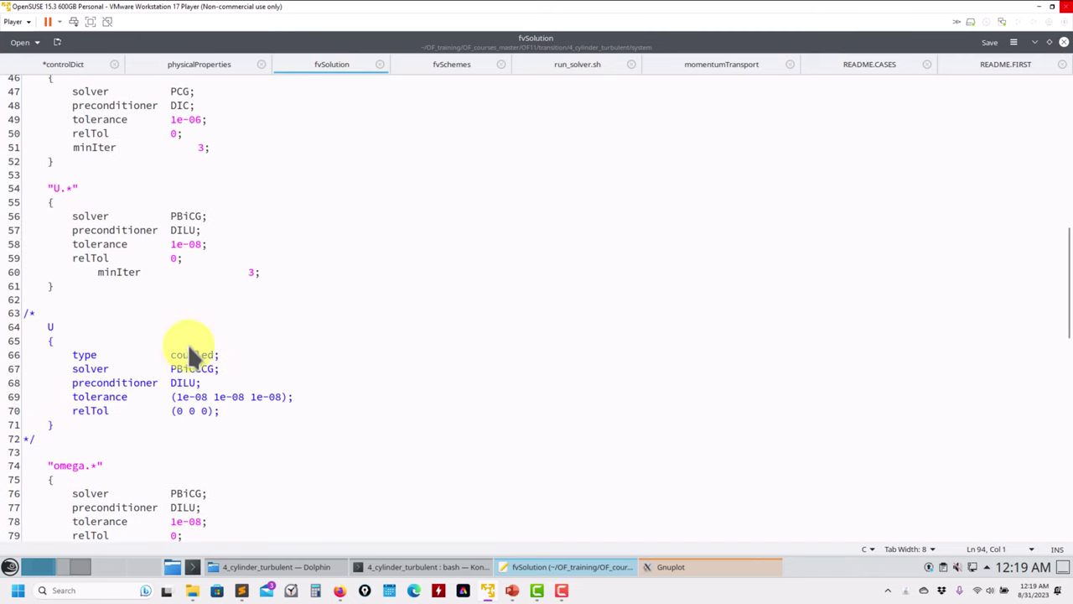
scroll(188, 344, "down", 11)
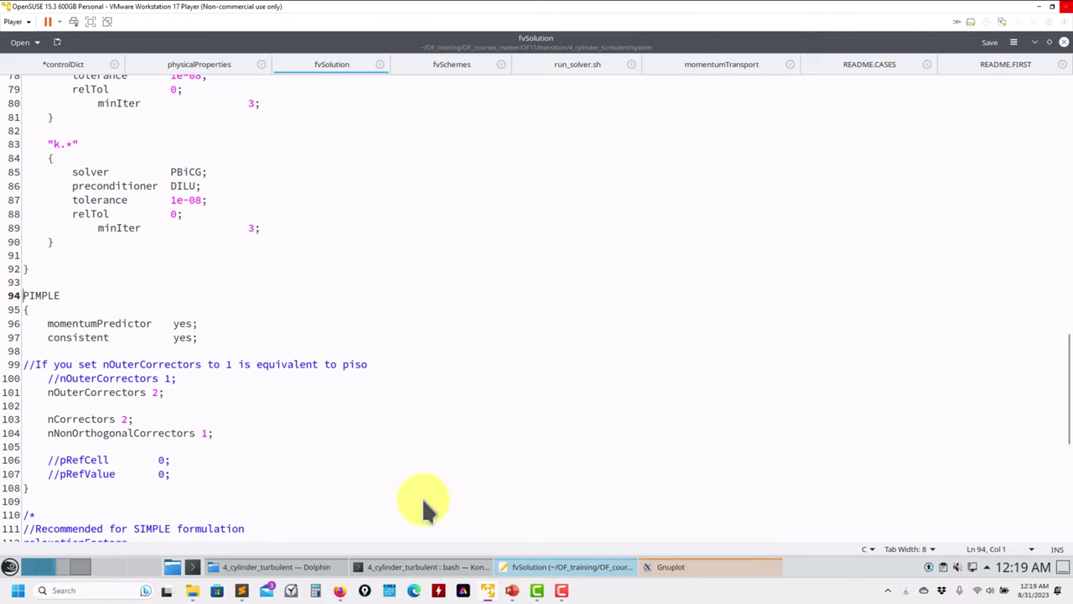
Bring up the Gnuplot force coefficient plots over the solver log and reposition their window to examine the cl and cd curves.
left_click(429, 570)
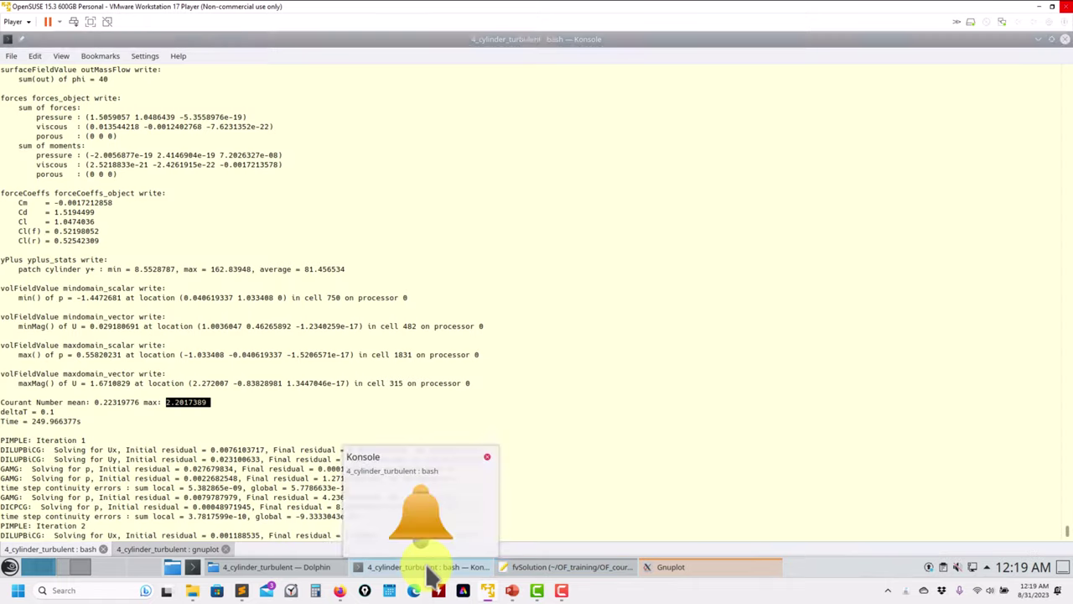
left_click(695, 568)
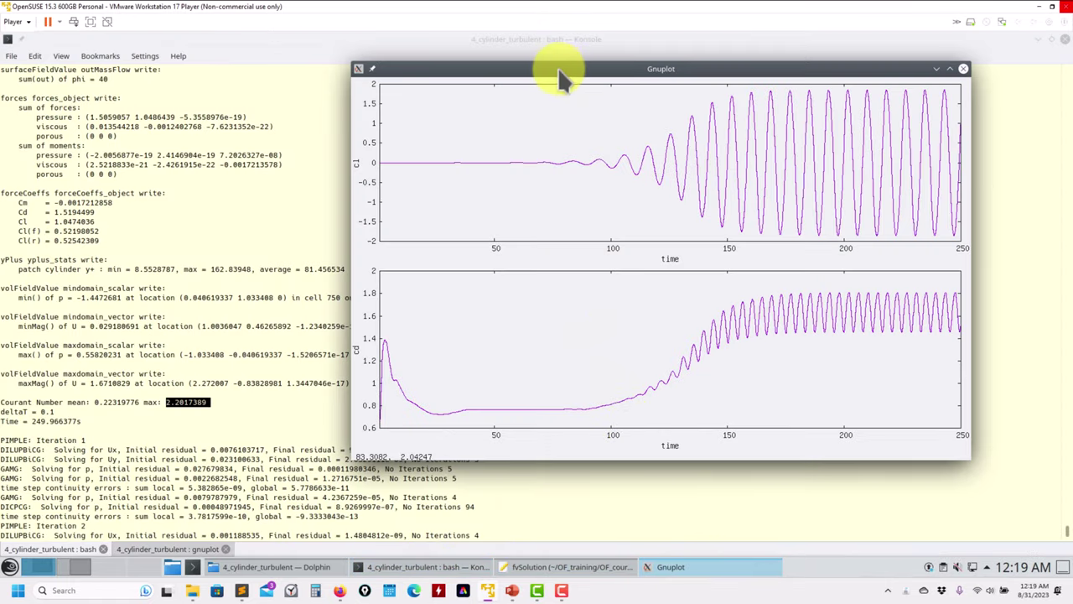
left_click_drag(557, 69, 195, 59)
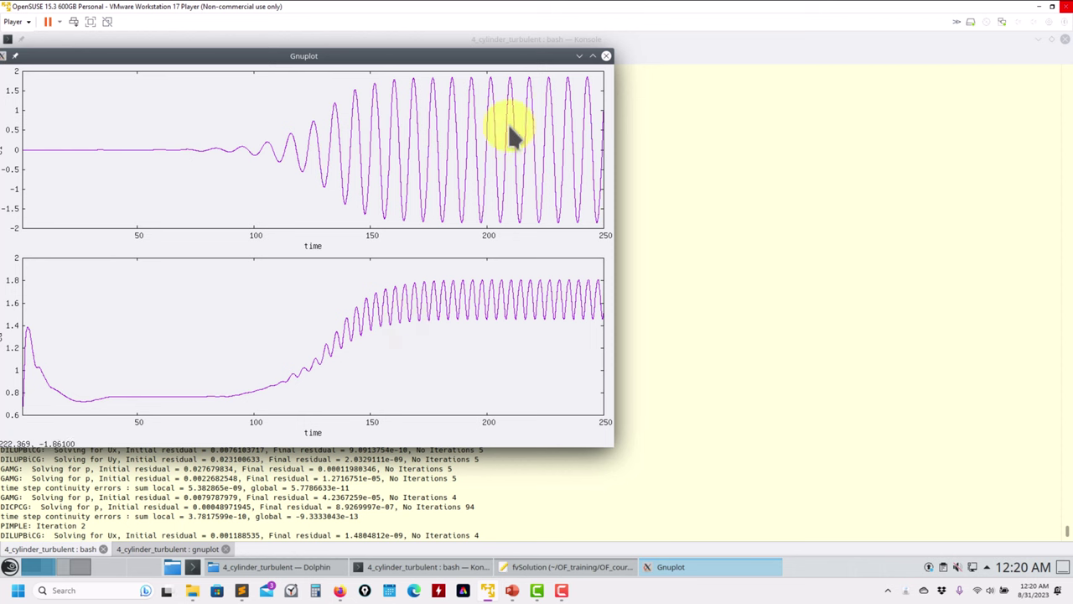
left_click_drag(458, 55, 761, 65)
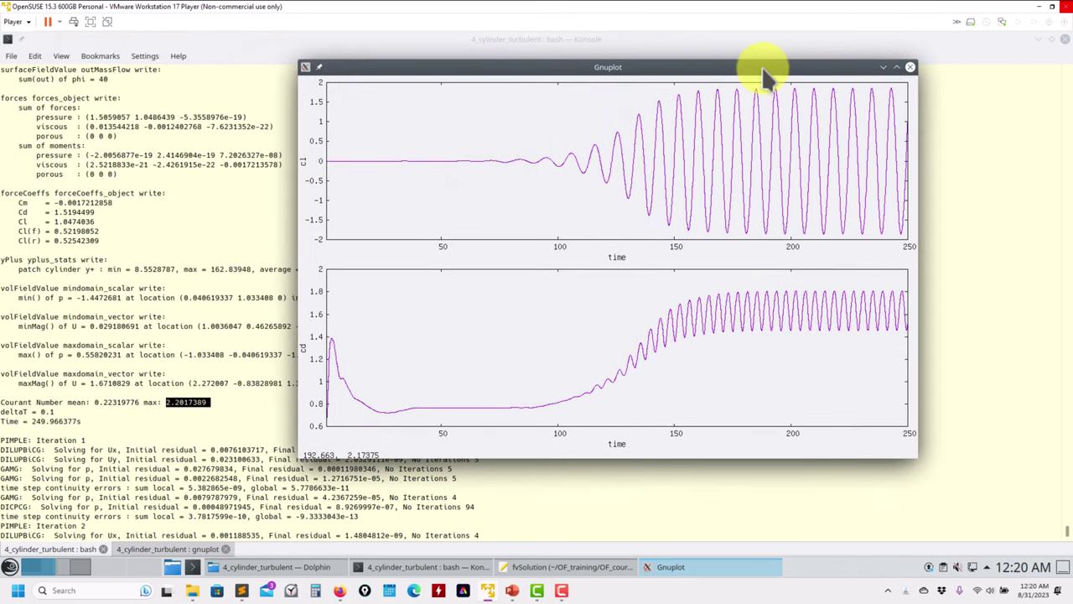